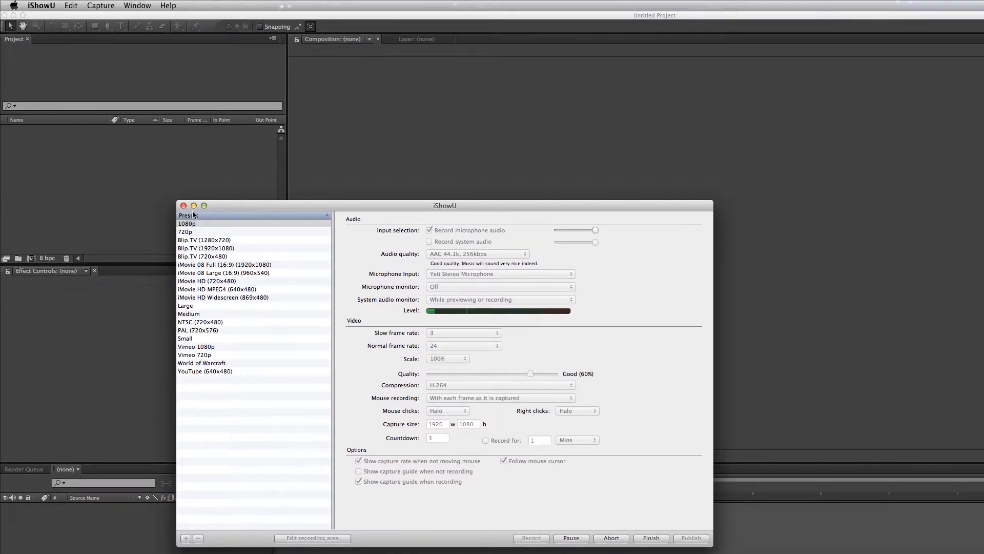
Minimize the iShowU recording window and bring the empty After Effects project to the front.
{"action": "left_click", "coordinate": [194, 206]}
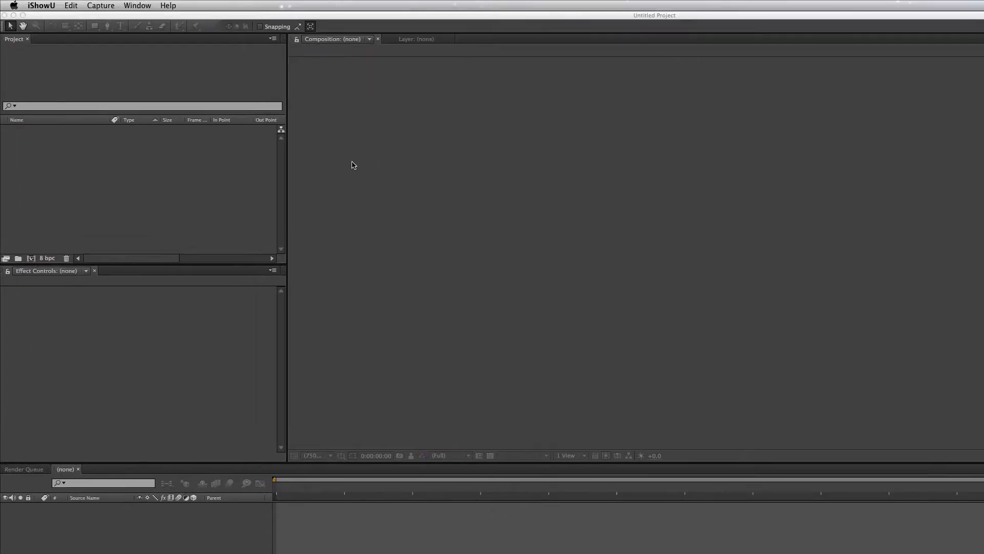
{"action": "left_click", "coordinate": [124, 232]}
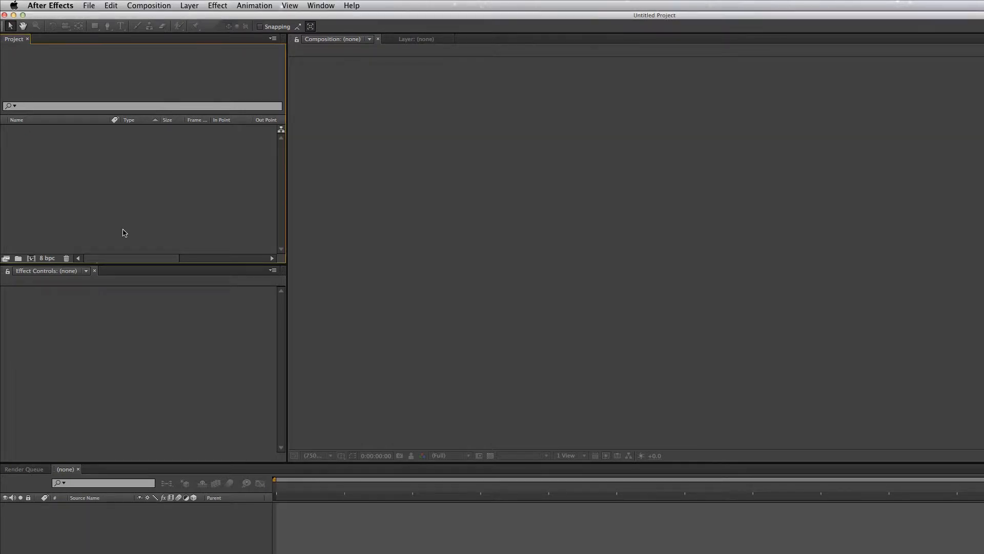
Create the 'Lower 3rds Design 01' comp: HDTV 1080 24, 30 seconds, black background.
{"action": "left_click", "coordinate": [30, 259]}
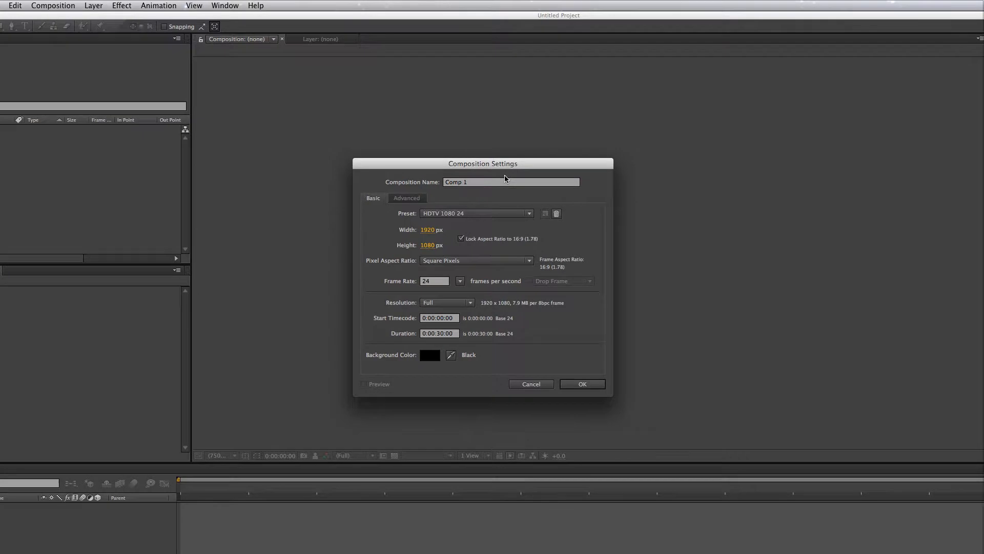
{"action": "type", "text": "Lower "}
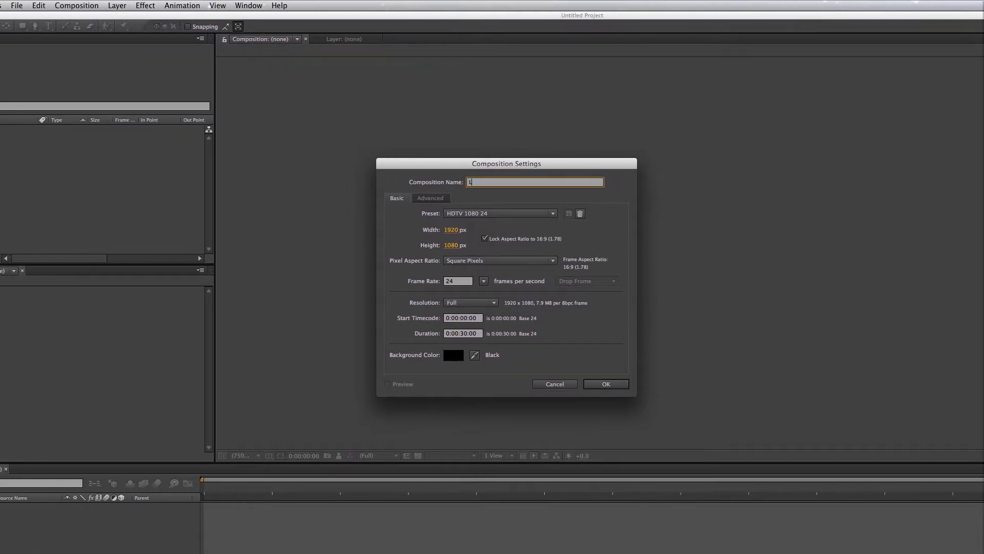
{"action": "type", "text": "4"}
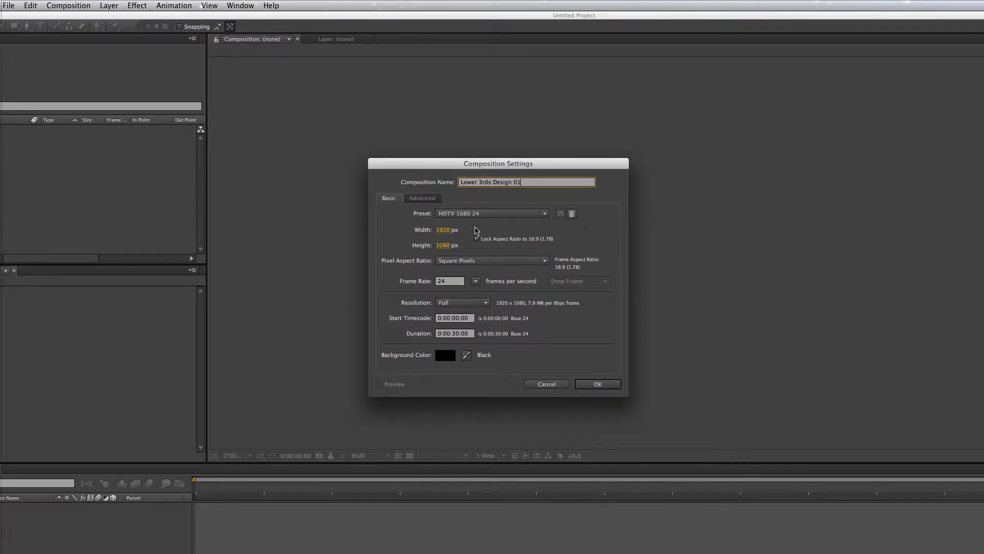
{"action": "left_click", "coordinate": [489, 300]}
{"action": "left_click", "coordinate": [497, 244]}
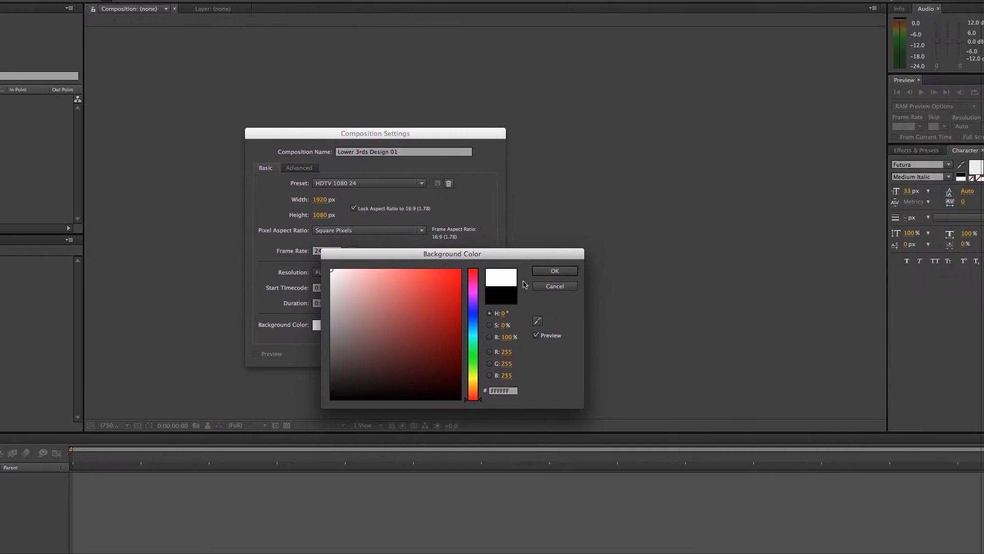
{"action": "left_click", "coordinate": [662, 276]}
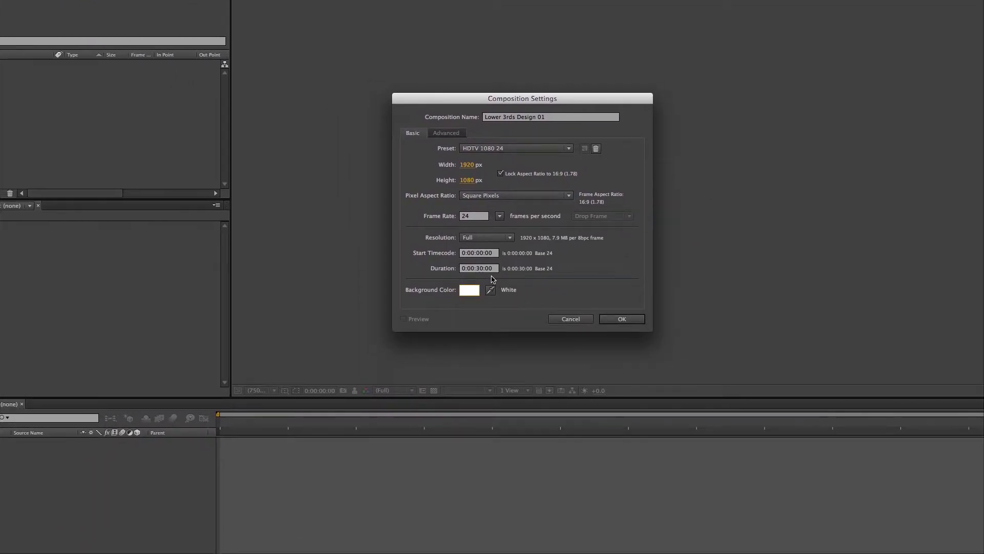
{"action": "left_click", "coordinate": [469, 290]}
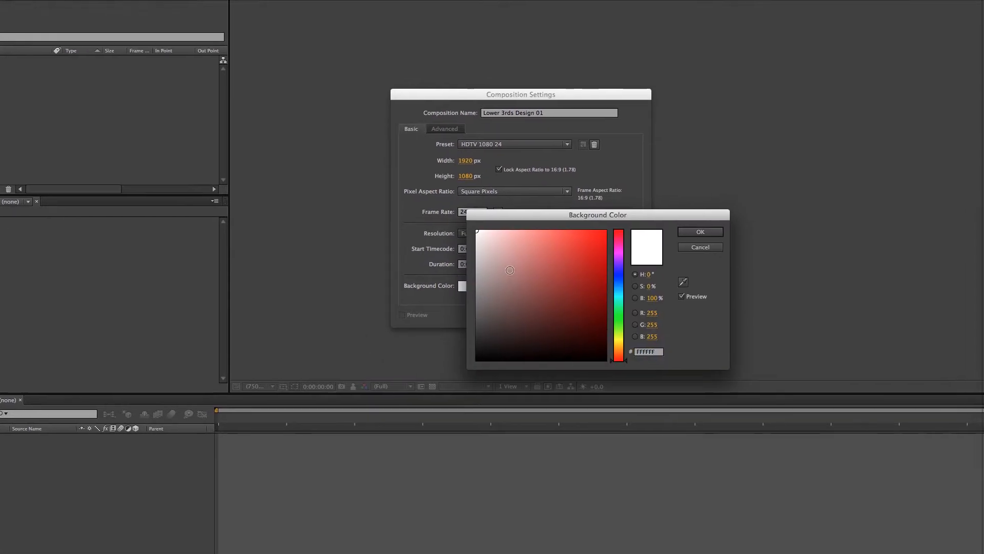
{"action": "left_click_drag", "start_coordinate": [482, 354], "coordinate": [432, 374]}
{"action": "left_click", "coordinate": [733, 180]}
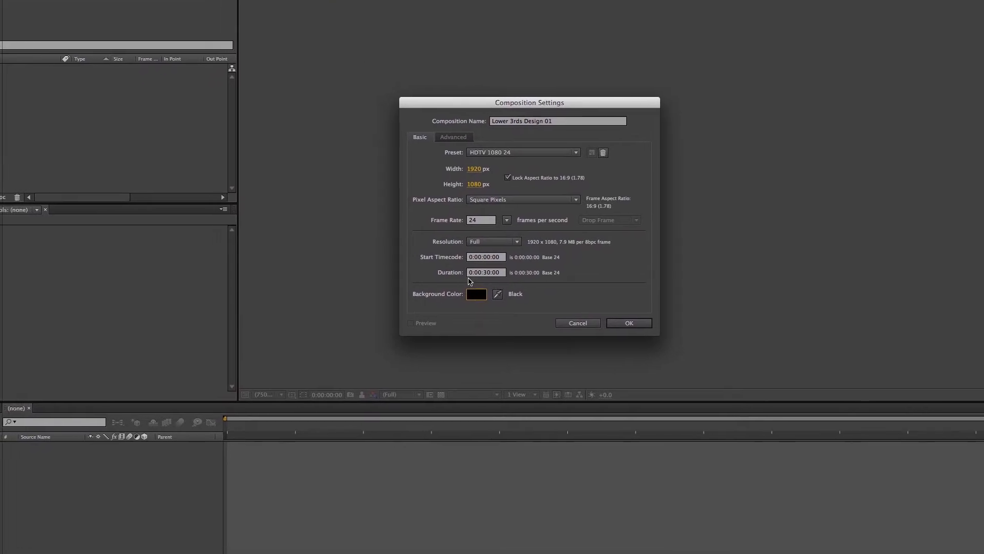
{"action": "left_click", "coordinate": [487, 273]}
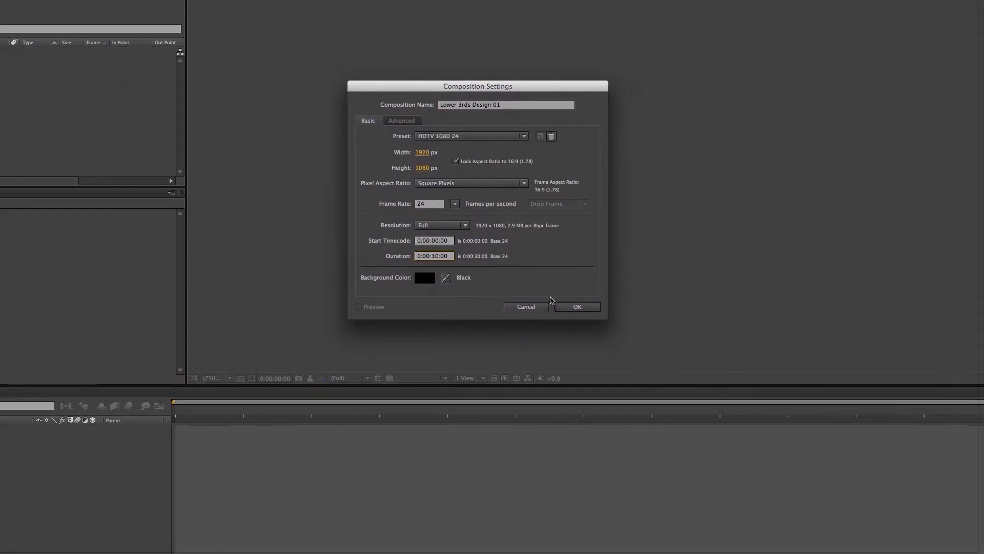
{"action": "left_click", "coordinate": [578, 308]}
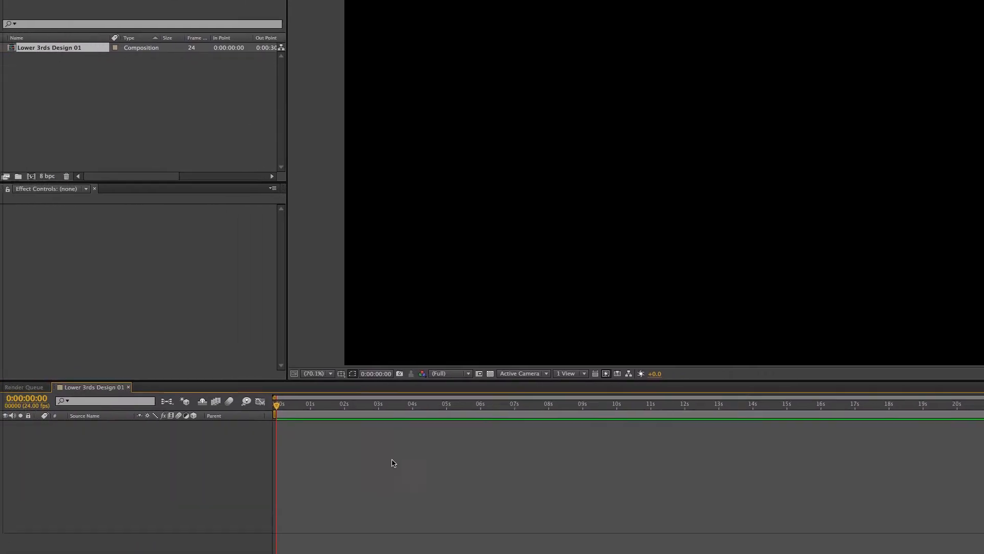
Show the title/action-safe areas and the rulers around the composition.
{"action": "left_click", "coordinate": [341, 373]}
{"action": "left_click", "coordinate": [356, 281]}
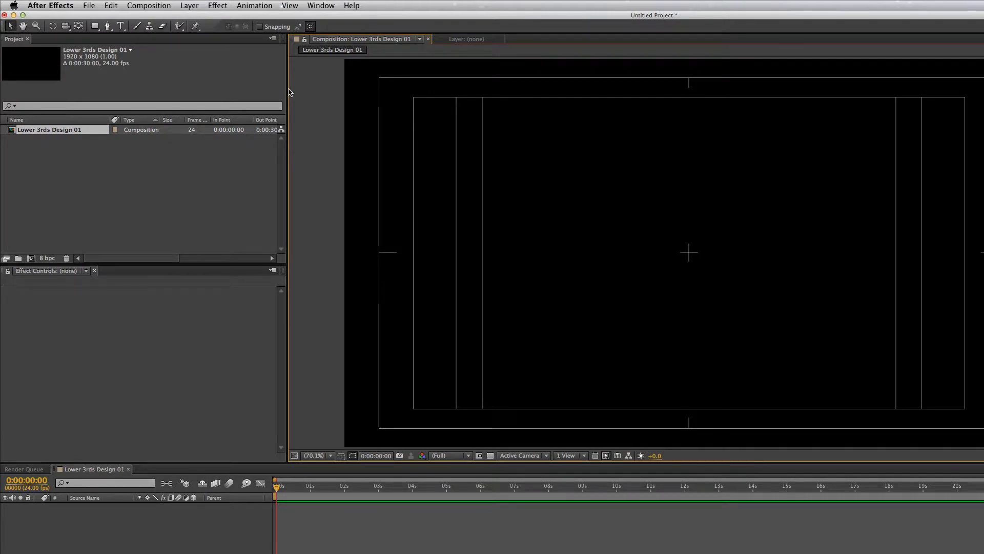
{"action": "left_click", "coordinate": [289, 6]}
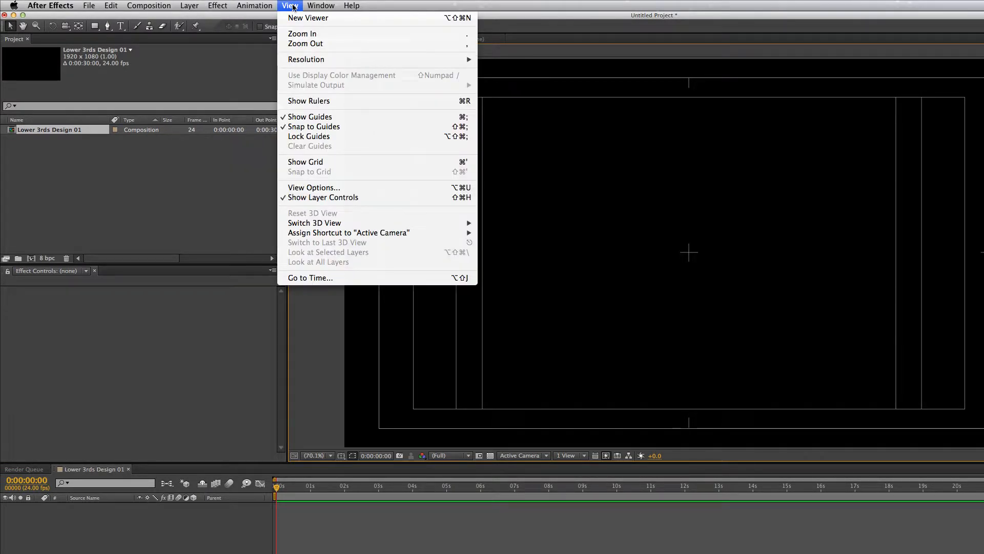
{"action": "left_click", "coordinate": [323, 101]}
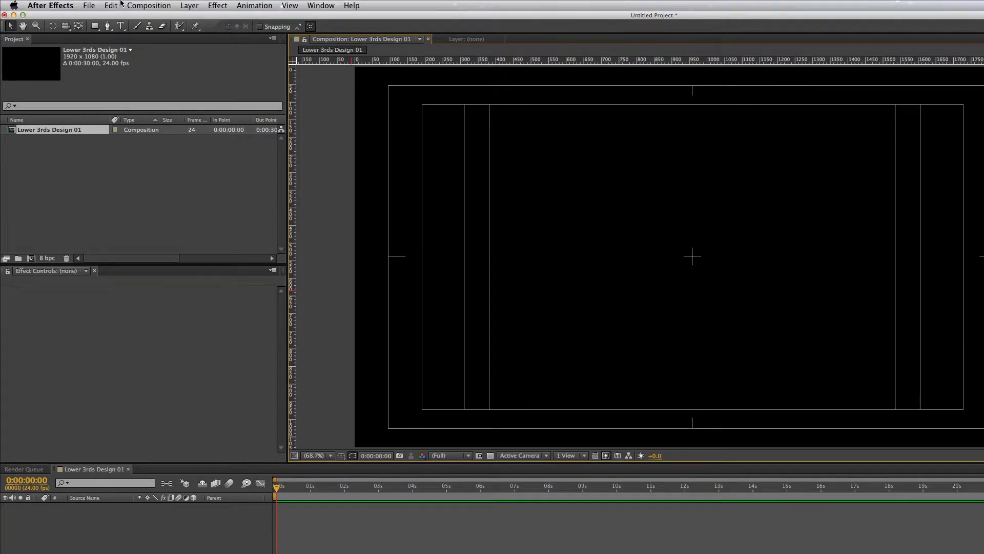
Set a white fill for the Rectangle tool and place a horizontal guide across the comp.
{"action": "left_click", "coordinate": [95, 26]}
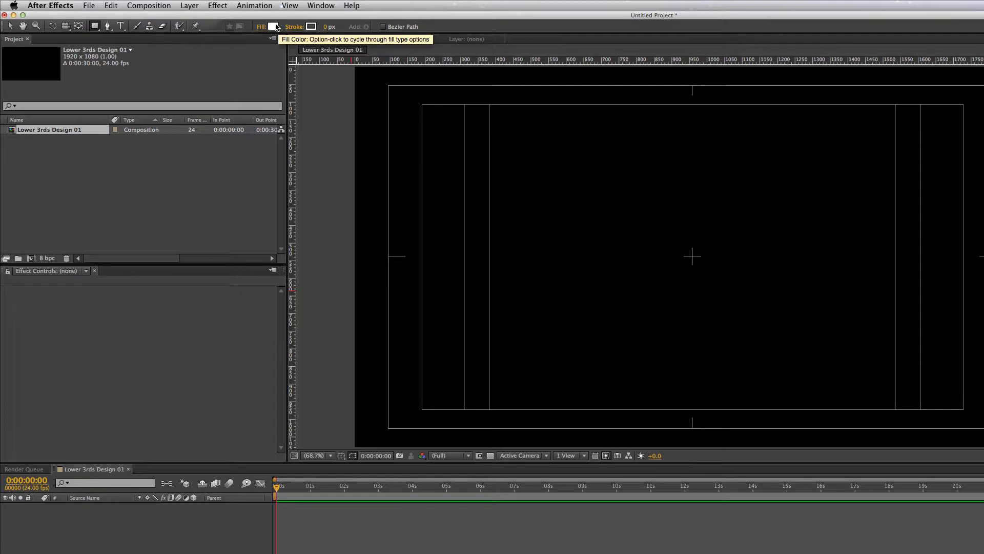
{"action": "left_click", "coordinate": [273, 26]}
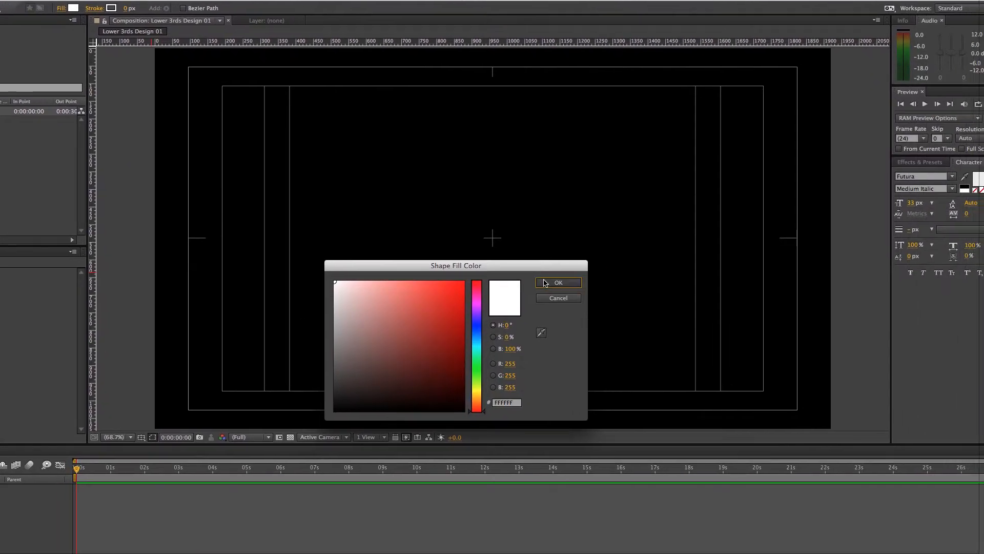
{"action": "left_click", "coordinate": [746, 301]}
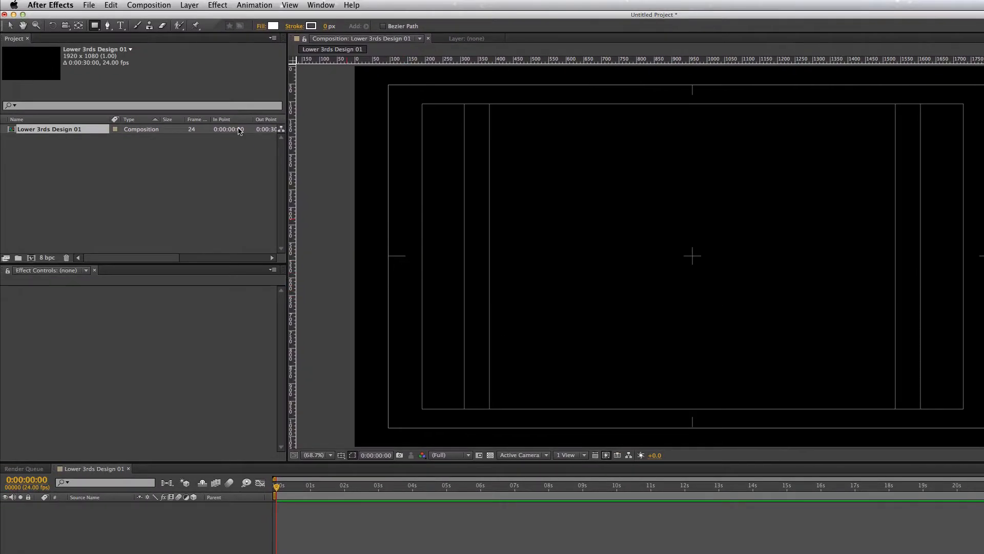
{"action": "left_click_drag", "start_coordinate": [420, 58], "coordinate": [478, 316]}
{"action": "left_click_drag", "start_coordinate": [479, 282], "coordinate": [482, 273]}
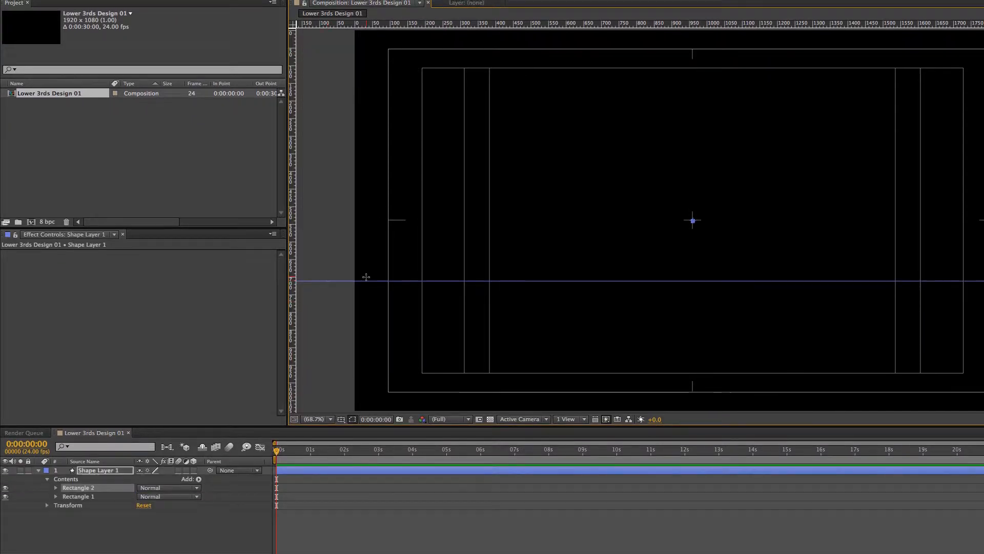
Delete Rectangle 2, Rectangle 1 and the empty Shape Layer 1, and add a vertical guide near centre.
{"action": "key", "text": "Delete"}
{"action": "left_click", "coordinate": [14, 27]}
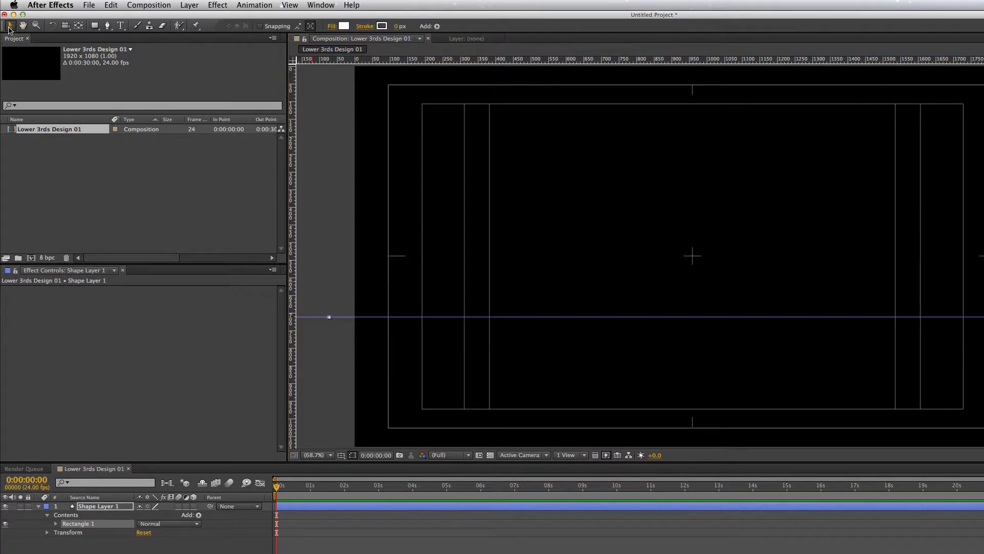
{"action": "key", "text": "Delete"}
{"action": "left_click_drag", "start_coordinate": [417, 277], "coordinate": [418, 272]}
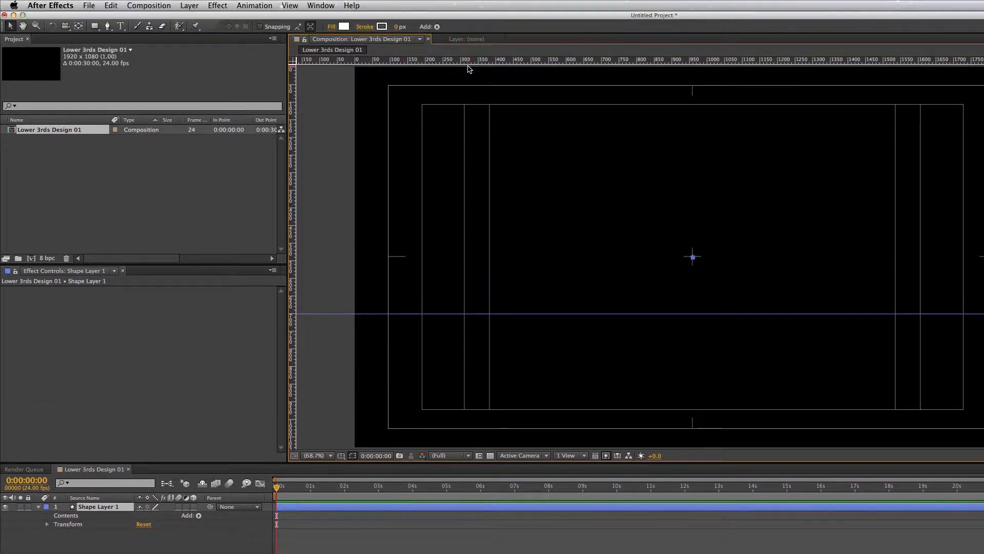
{"action": "left_click_drag", "start_coordinate": [482, 372], "coordinate": [482, 409]}
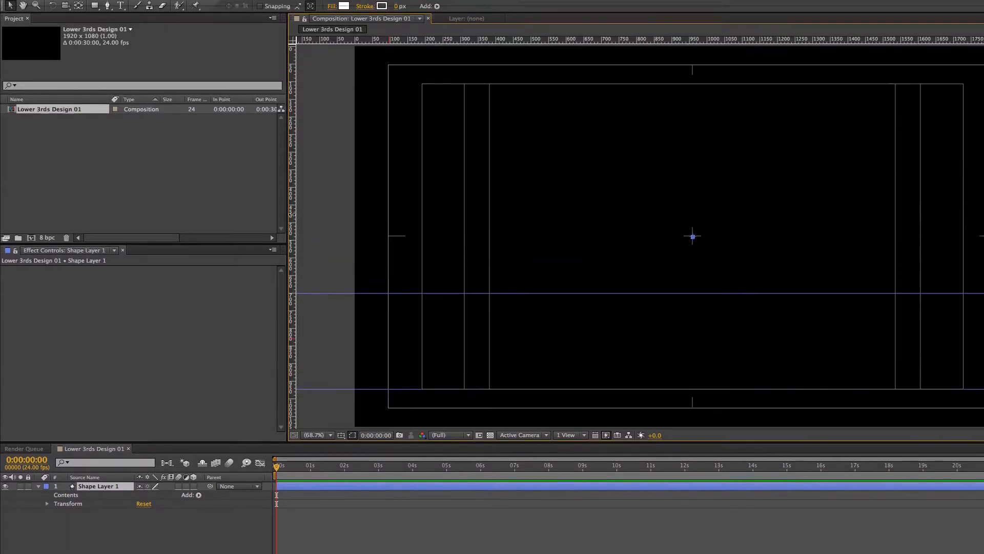
{"action": "left_click_drag", "start_coordinate": [292, 169], "coordinate": [696, 123]}
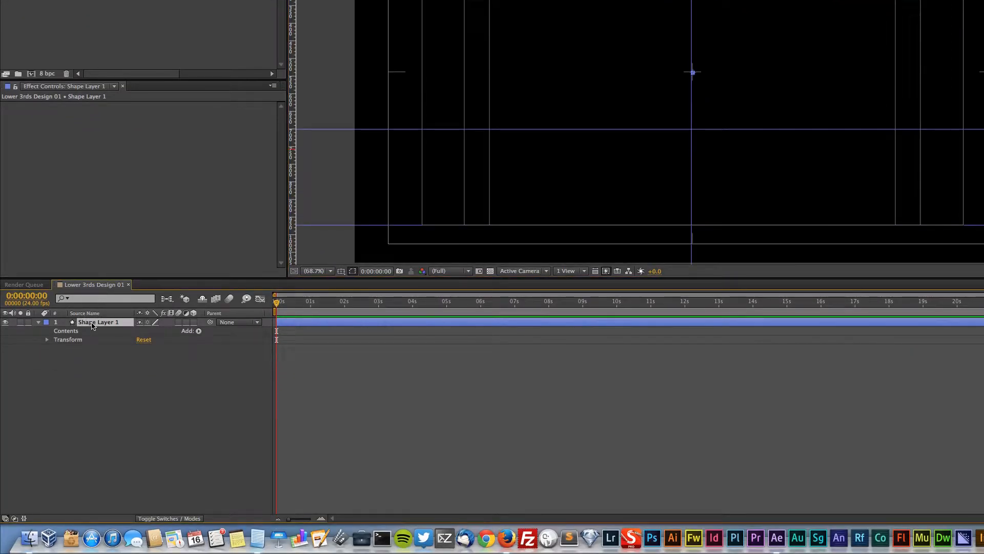
{"action": "key", "text": "Delete"}
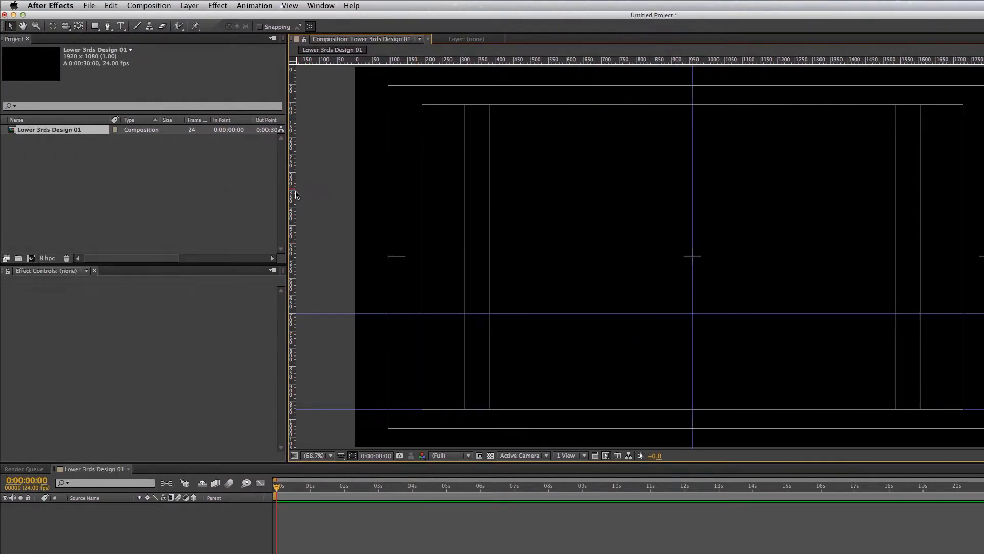
Shift the vertical guide right and arrange three horizontal guides in the lower area.
{"action": "left_click_drag", "start_coordinate": [369, 197], "coordinate": [426, 199]}
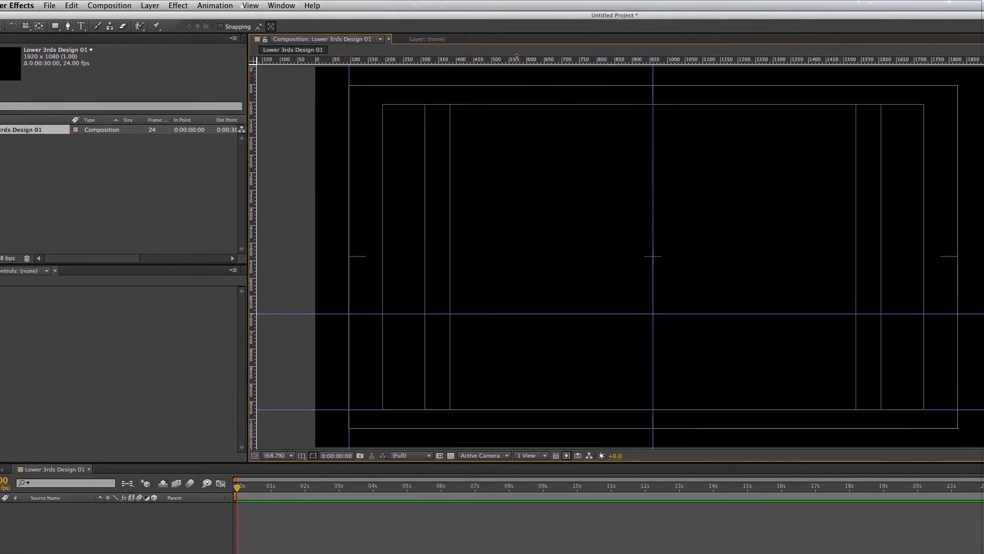
{"action": "left_click_drag", "start_coordinate": [561, 413], "coordinate": [539, 331]}
{"action": "left_click_drag", "start_coordinate": [493, 278], "coordinate": [493, 279]}
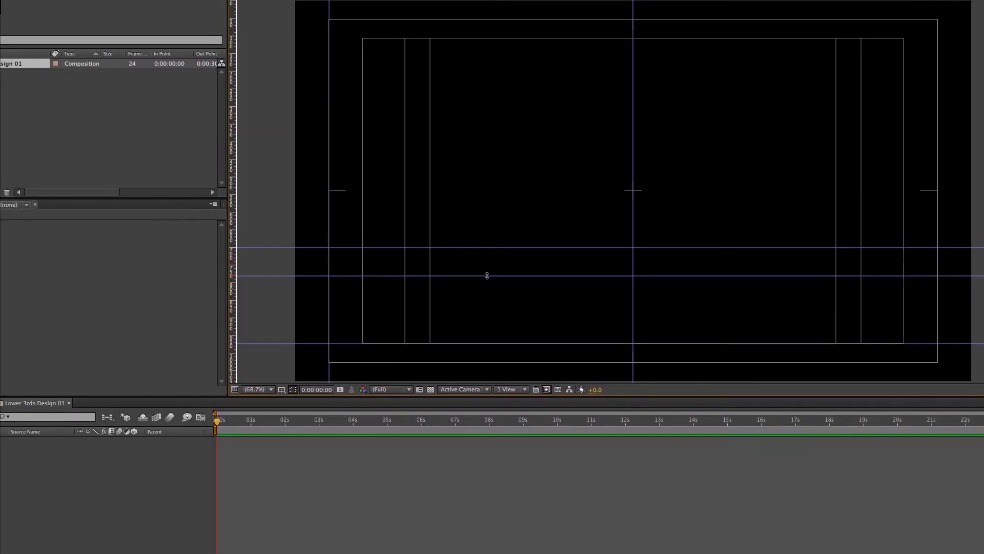
{"action": "left_click_drag", "start_coordinate": [490, 276], "coordinate": [491, 312]}
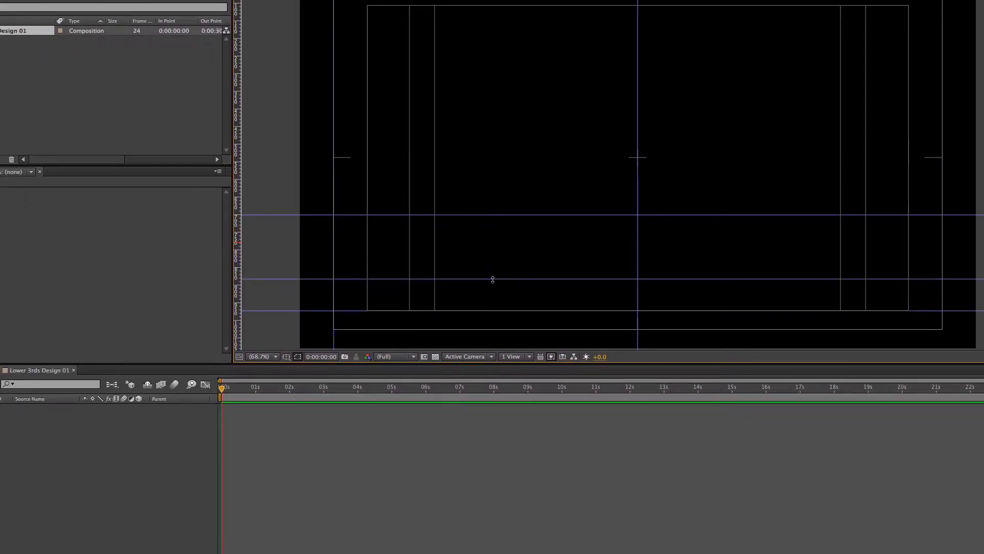
{"action": "left_click_drag", "start_coordinate": [493, 278], "coordinate": [492, 280]}
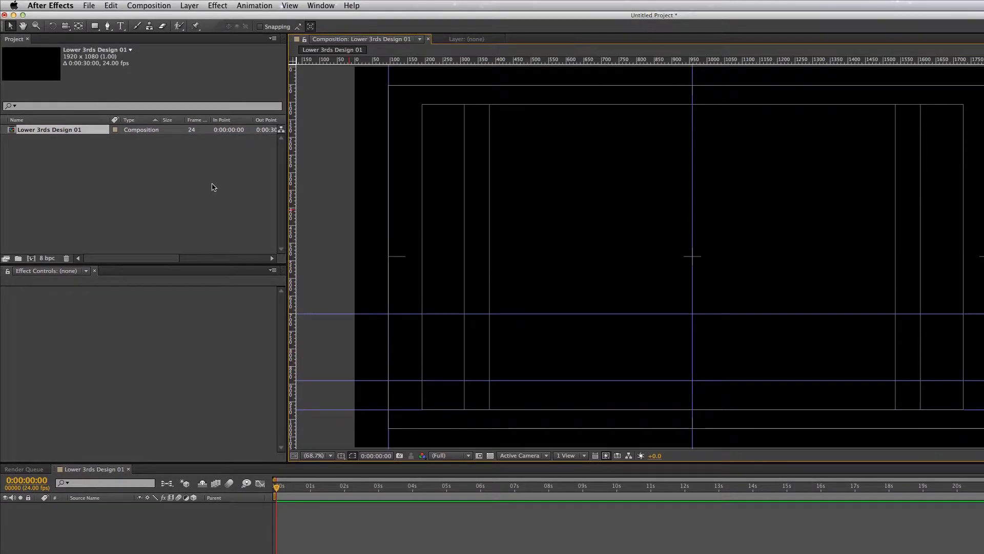
Draw the white name-bar rectangle from the guide intersection to the centre guide.
{"action": "left_click", "coordinate": [95, 28]}
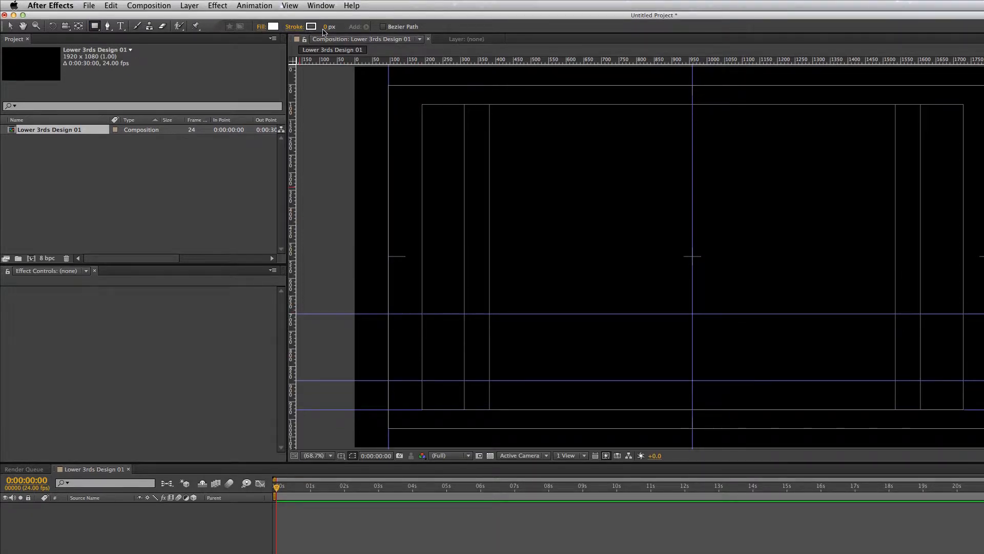
{"action": "left_click_drag", "start_coordinate": [389, 313], "coordinate": [458, 326]}
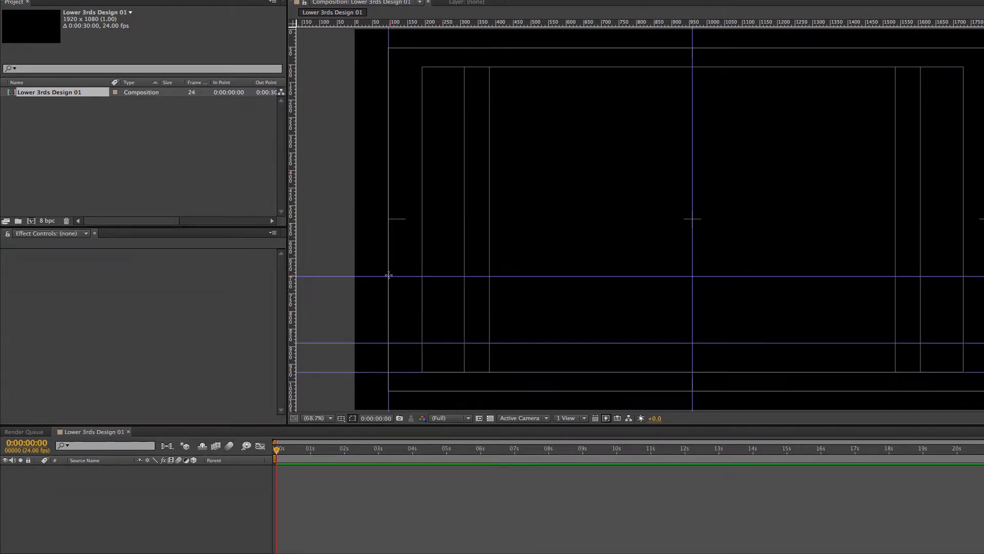
{"action": "left_click_drag", "start_coordinate": [457, 288], "coordinate": [693, 342]}
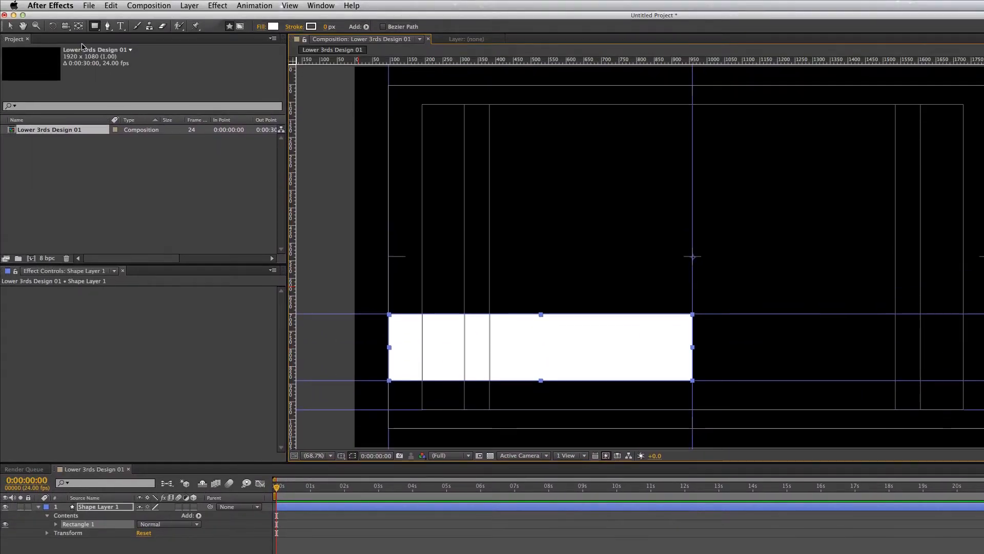
Drag the bar's anchor point from its centre toward the left edge with the Pan Behind tool.
{"action": "left_click", "coordinate": [79, 30]}
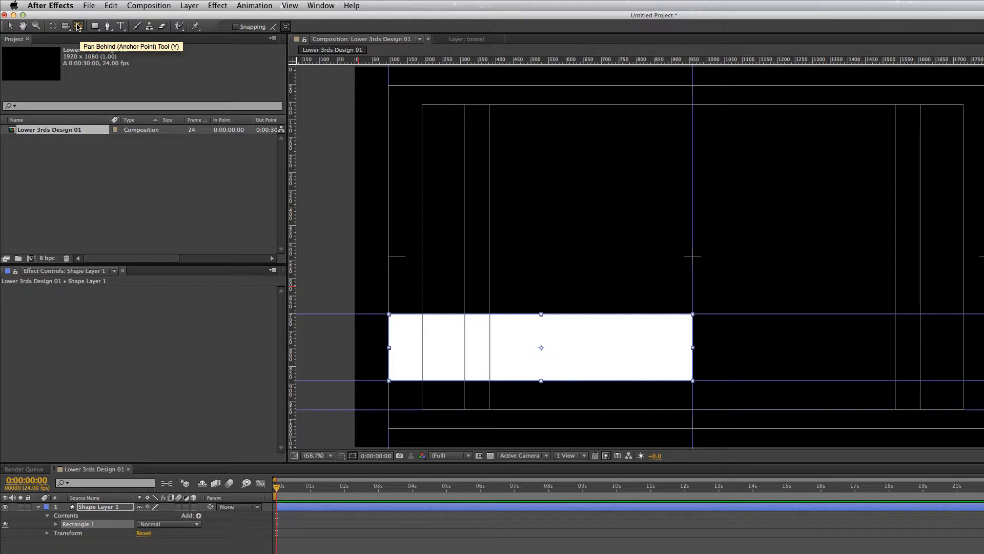
{"action": "mouse_move", "coordinate": [542, 348]}
{"action": "left_mouse_down"}
{"action": "mouse_move", "coordinate": [525, 340]}
{"action": "mouse_move", "coordinate": [524, 352]}
{"action": "left_mouse_up"}
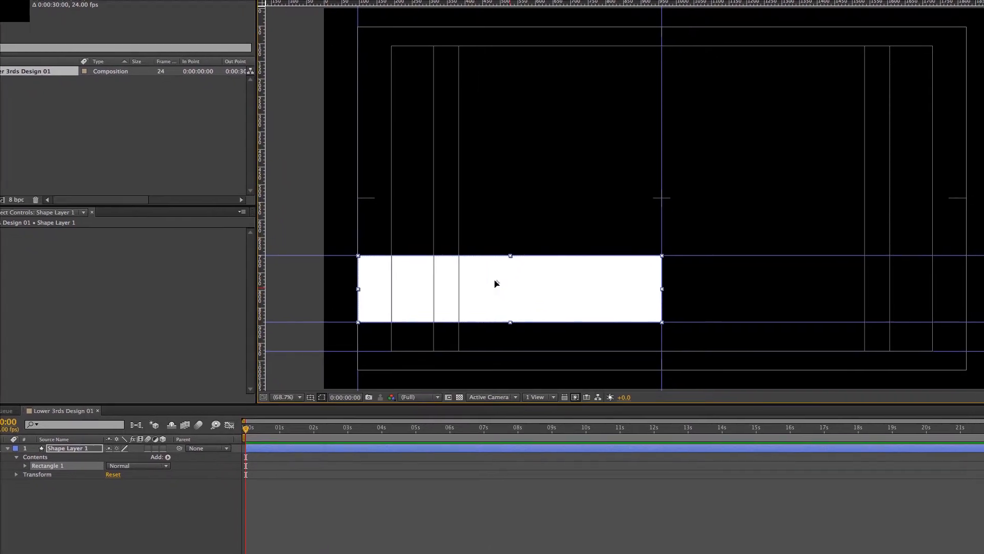
{"action": "left_click_drag", "start_coordinate": [494, 287], "coordinate": [369, 293]}
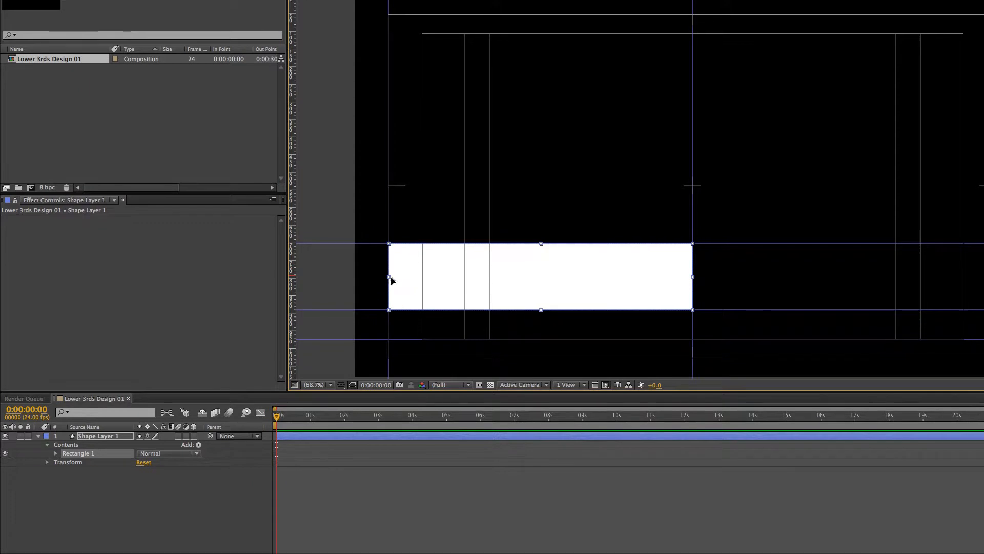
Test-resize the white bar's right edge, undo to the guide-to-guide width, and recentre the anchor point.
{"action": "left_click_drag", "start_coordinate": [525, 274], "coordinate": [504, 268]}
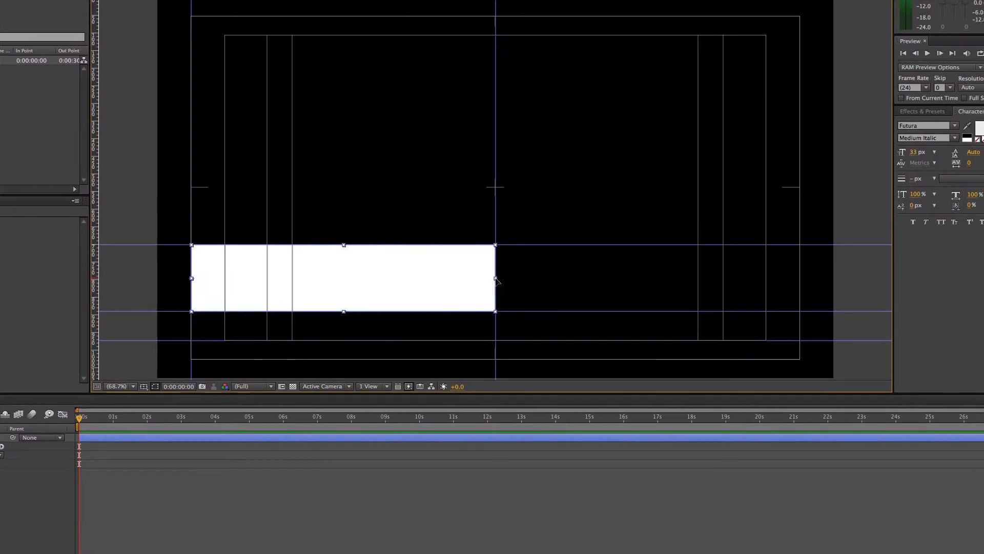
{"action": "left_click_drag", "start_coordinate": [494, 278], "coordinate": [201, 254]}
{"action": "left_click_drag", "start_coordinate": [392, 278], "coordinate": [697, 292]}
{"action": "mouse_move", "coordinate": [504, 279]}
{"action": "left_mouse_down"}
{"action": "mouse_move", "coordinate": [231, 269]}
{"action": "mouse_move", "coordinate": [523, 282]}
{"action": "left_mouse_up"}
{"action": "left_click_drag", "start_coordinate": [677, 288], "coordinate": [690, 287]}
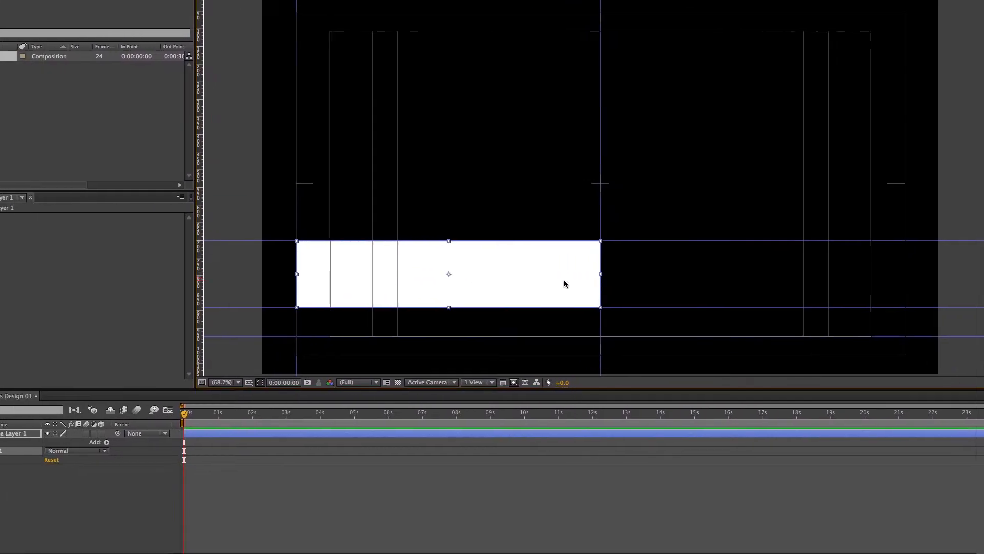
{"action": "left_click_drag", "start_coordinate": [524, 273], "coordinate": [494, 277]}
{"action": "key", "text": "super+z"}
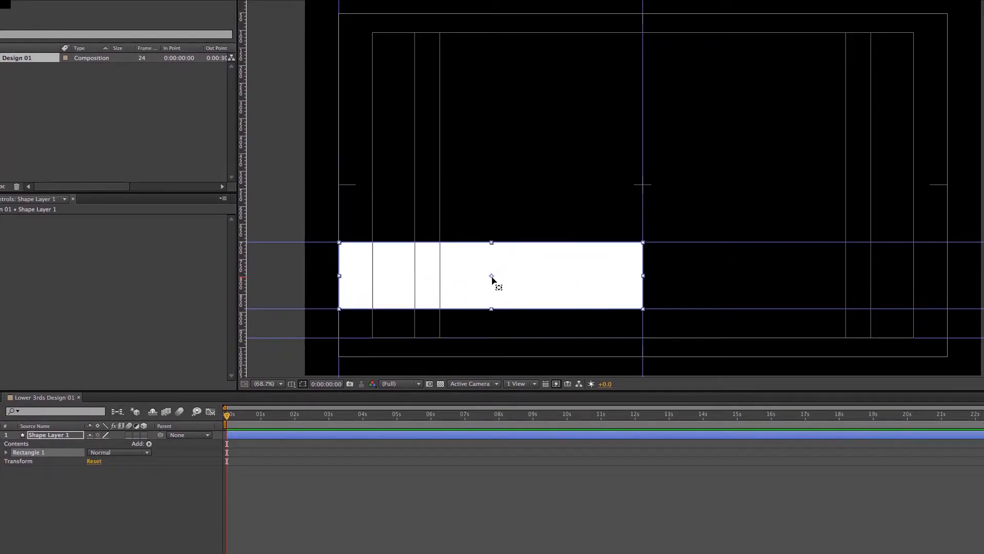
{"action": "left_click_drag", "start_coordinate": [491, 277], "coordinate": [349, 273]}
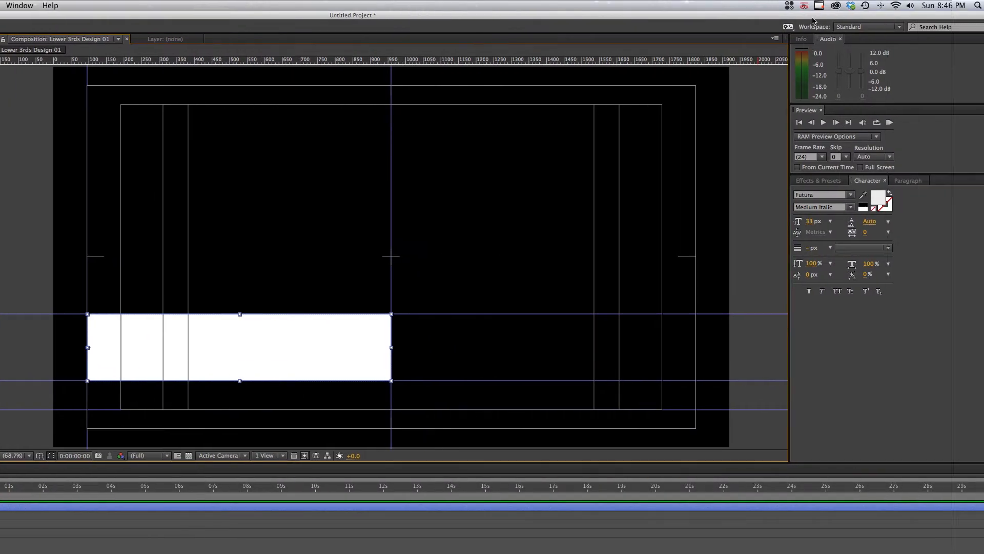
Turn on Snapping in the toolbar.
{"action": "left_click", "coordinate": [794, 6]}
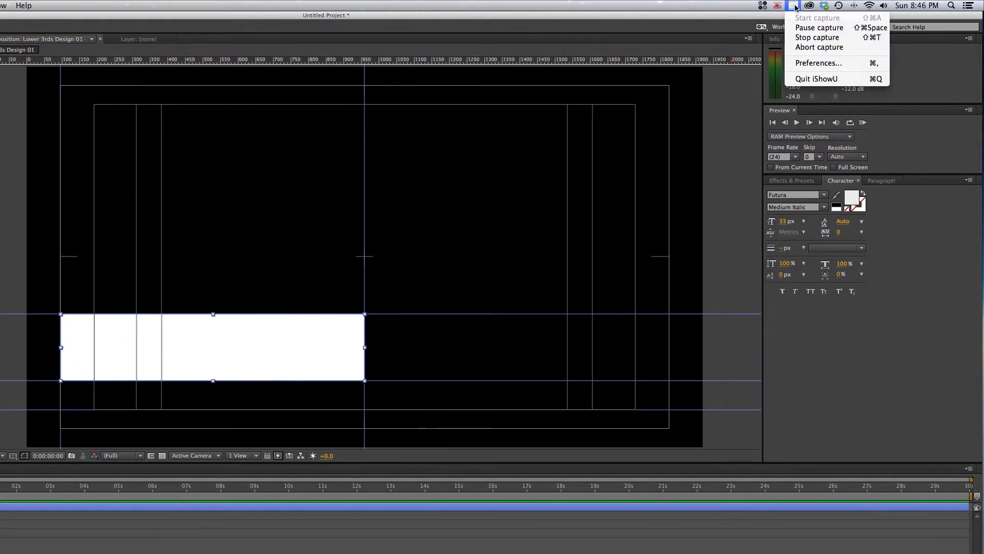
{"action": "left_click", "coordinate": [808, 28]}
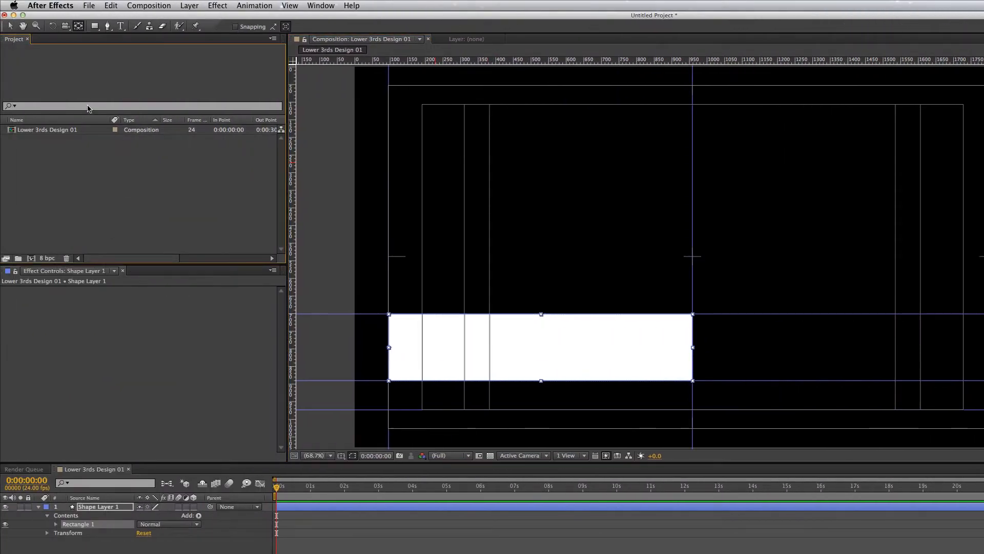
{"action": "left_click", "coordinate": [234, 28]}
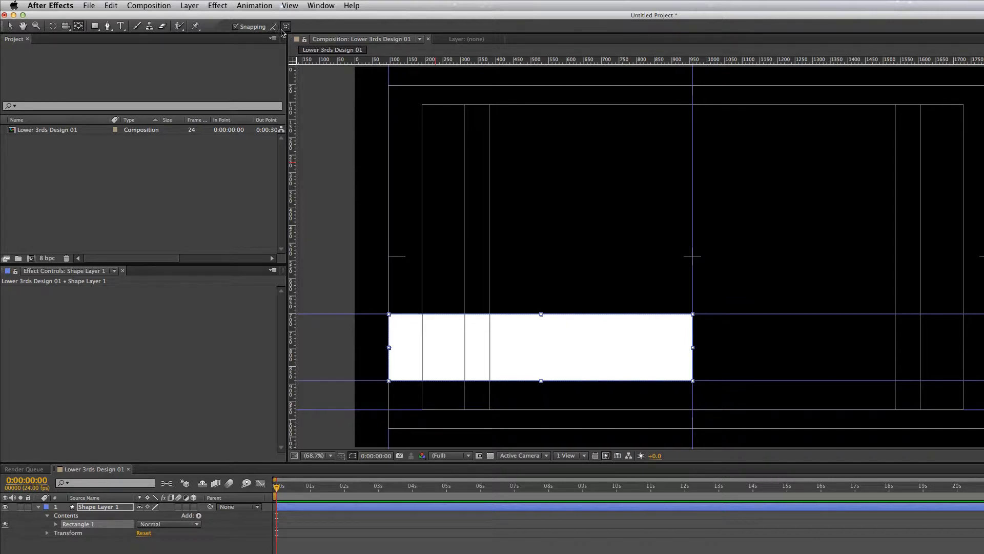
Test-drag the white bar and its handles, then undo back to the guide-aligned shape.
{"action": "left_click_drag", "start_coordinate": [515, 352], "coordinate": [550, 349]}
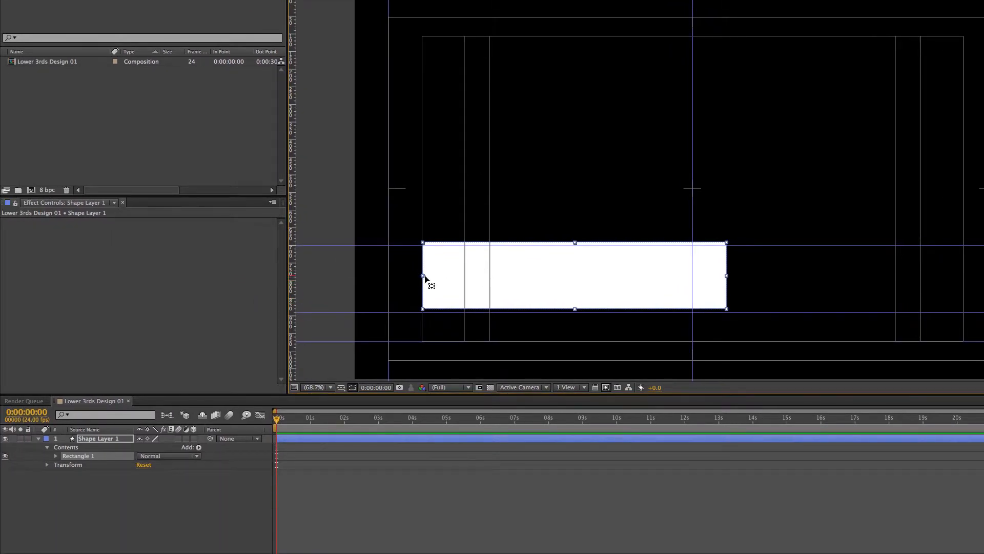
{"action": "mouse_move", "coordinate": [425, 275]}
{"action": "left_mouse_down"}
{"action": "mouse_move", "coordinate": [455, 277]}
{"action": "mouse_move", "coordinate": [429, 283]}
{"action": "left_mouse_up"}
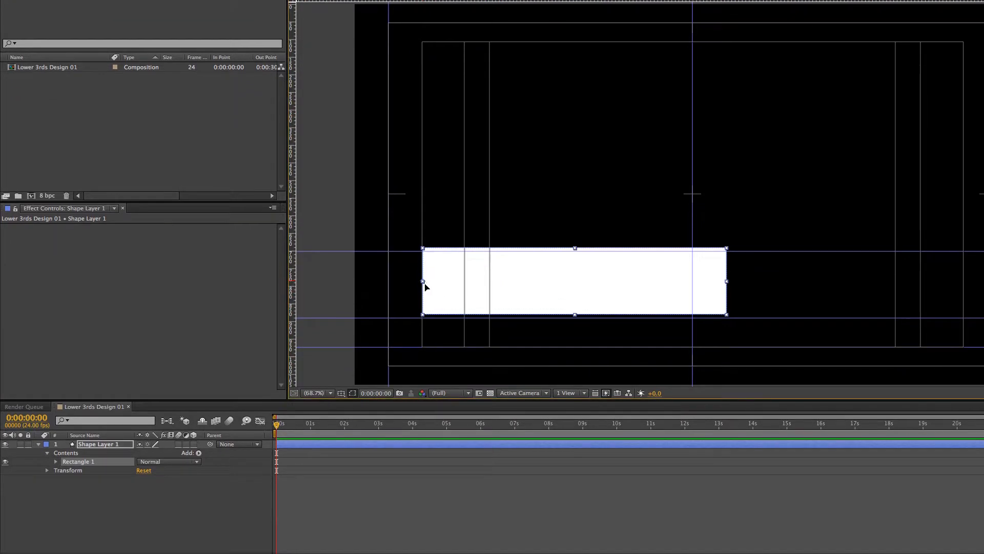
{"action": "left_click_drag", "start_coordinate": [424, 344], "coordinate": [438, 355]}
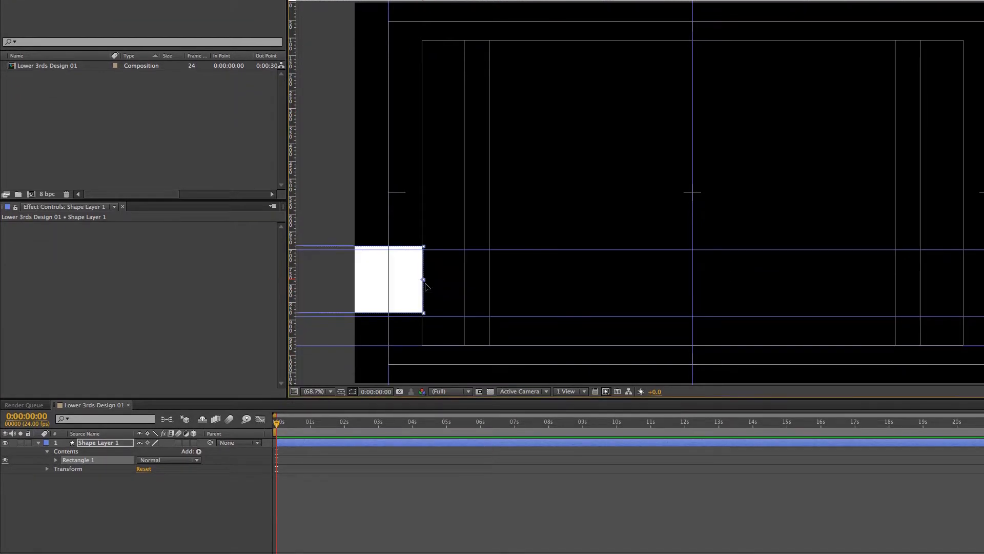
{"action": "left_click_drag", "start_coordinate": [438, 285], "coordinate": [465, 285]}
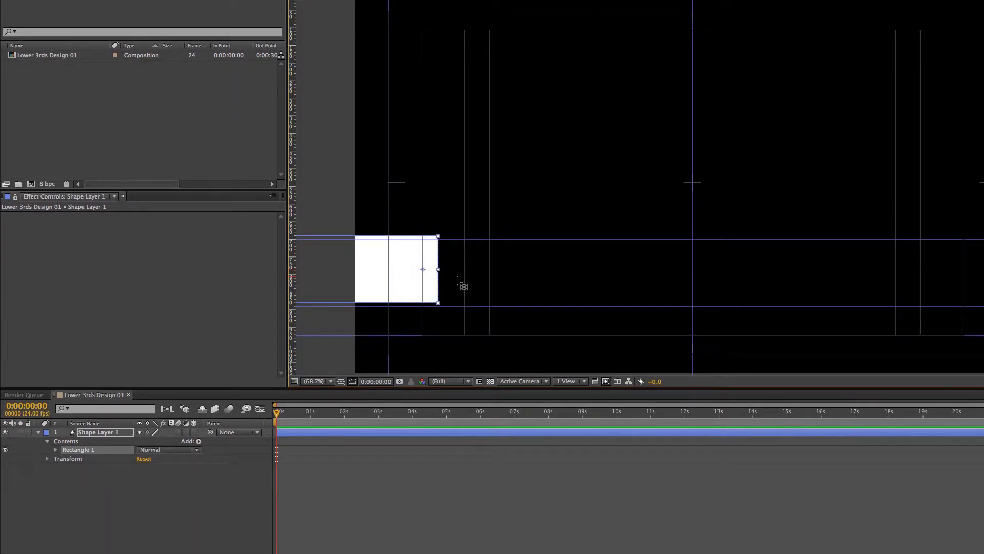
{"action": "key", "text": "ctrl+z"}
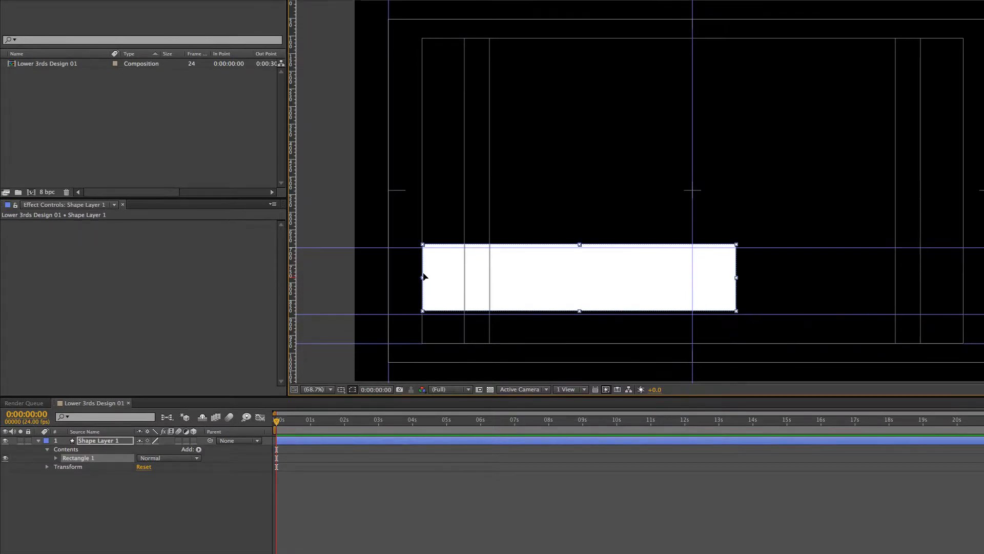
{"action": "mouse_move", "coordinate": [424, 278]}
{"action": "left_mouse_down"}
{"action": "mouse_move", "coordinate": [435, 275]}
{"action": "mouse_move", "coordinate": [426, 281]}
{"action": "left_mouse_up"}
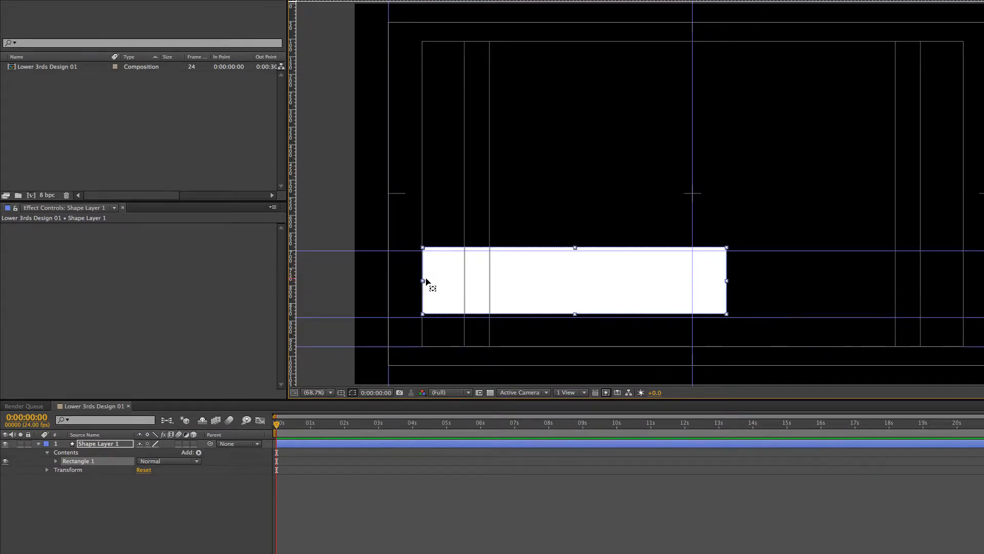
{"action": "key", "text": "super+z"}
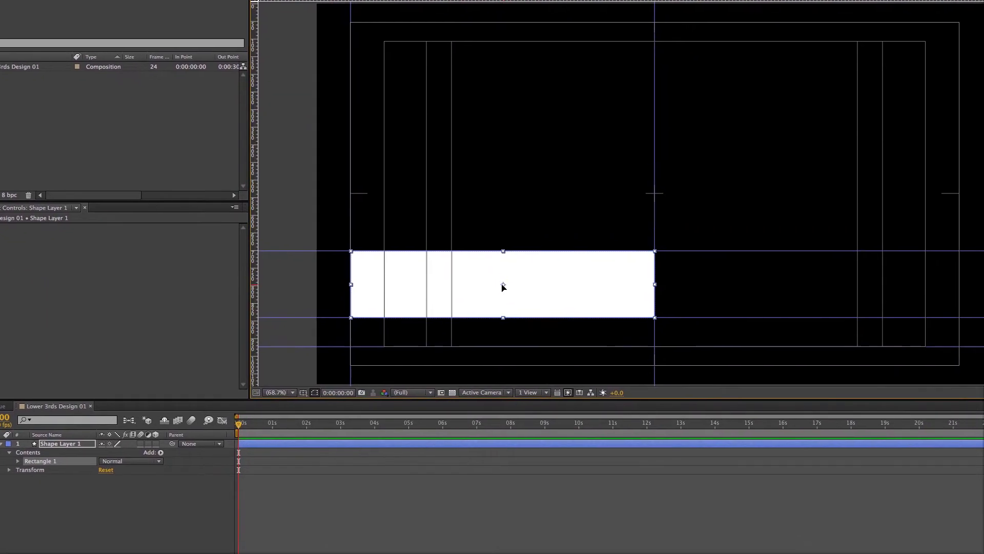
Put the anchor point on the bar's left-middle edge, re-enable Snapping, and shift the bar right.
{"action": "left_click_drag", "start_coordinate": [541, 348], "coordinate": [400, 358]}
{"action": "mouse_move", "coordinate": [400, 278]}
{"action": "left_mouse_down"}
{"action": "mouse_move", "coordinate": [388, 270]}
{"action": "mouse_move", "coordinate": [540, 272]}
{"action": "mouse_move", "coordinate": [543, 285]}
{"action": "mouse_move", "coordinate": [449, 298]}
{"action": "mouse_move", "coordinate": [377, 274]}
{"action": "left_mouse_up"}
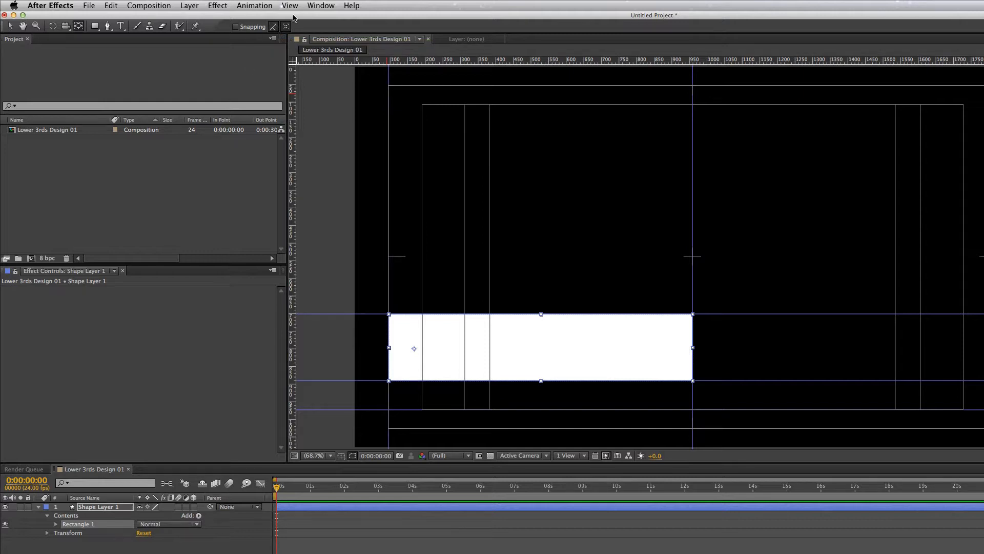
{"action": "left_click", "coordinate": [236, 27]}
{"action": "left_click_drag", "start_coordinate": [405, 358], "coordinate": [459, 355]}
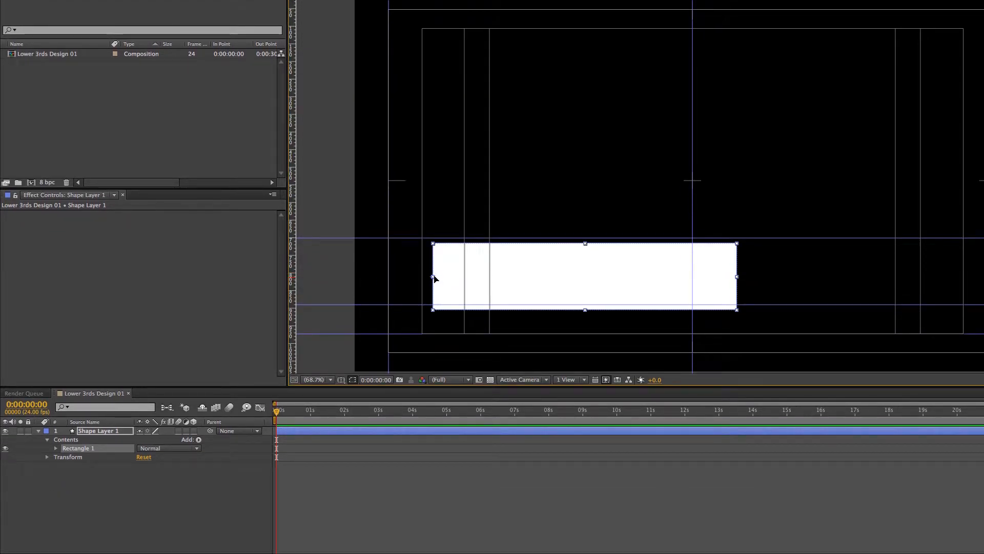
Nudge the white bar left, then drag its right edge in to leave a thin sliver.
{"action": "left_click_drag", "start_coordinate": [503, 279], "coordinate": [416, 279]}
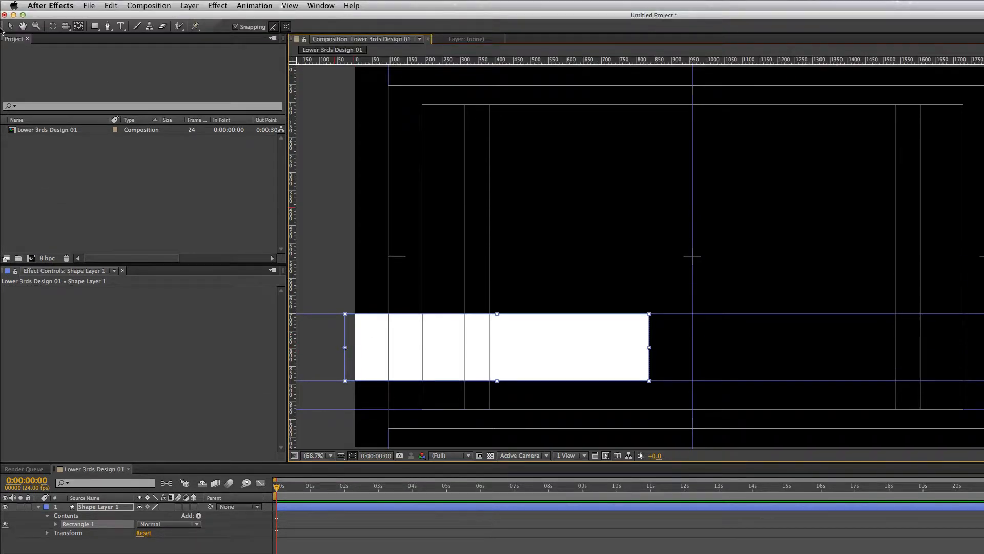
{"action": "left_click", "coordinate": [8, 28]}
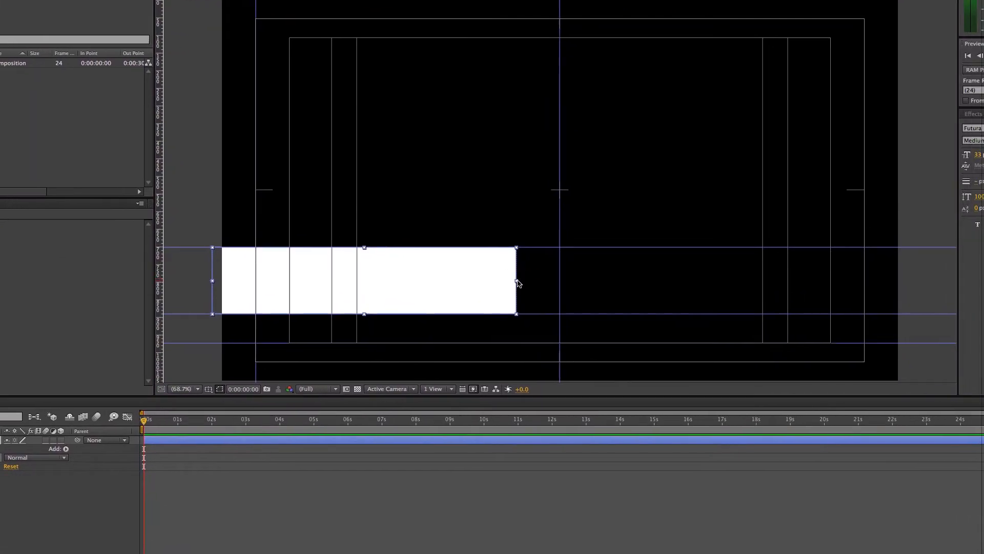
{"action": "left_click_drag", "start_coordinate": [518, 283], "coordinate": [214, 285]}
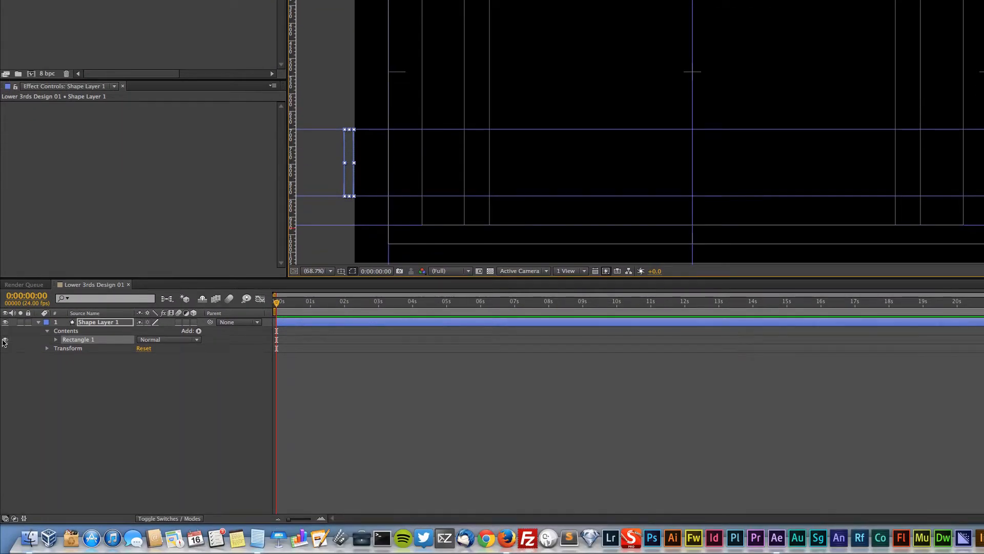
Enable Scale keyframing on Shape Layer 1 at frame 0 and move the playhead to 0:00:00:12.
{"action": "left_click", "coordinate": [48, 349]}
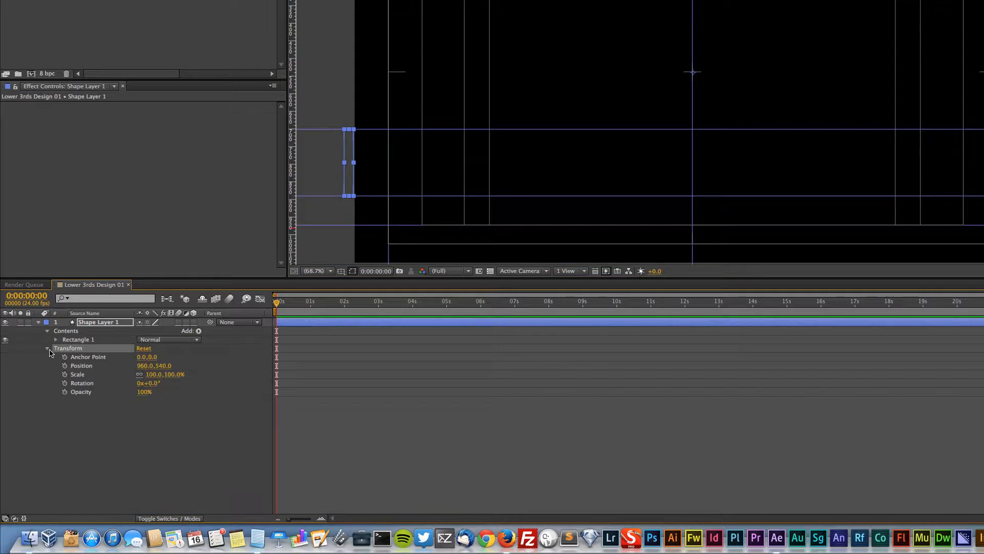
{"action": "left_click", "coordinate": [64, 374]}
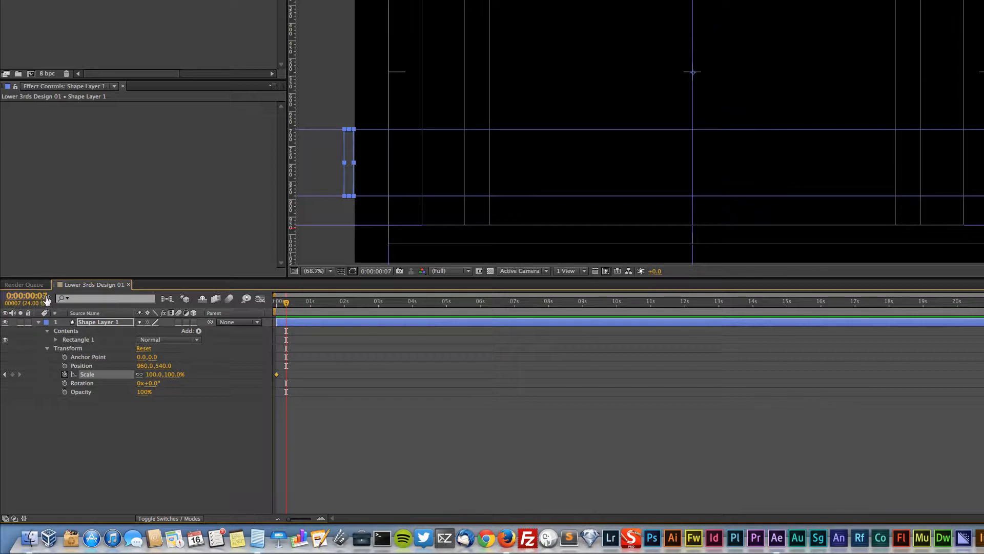
{"action": "left_click", "coordinate": [46, 297]}
{"action": "type", "text": "0:00:00:12"}
{"action": "key", "text": "Return"}
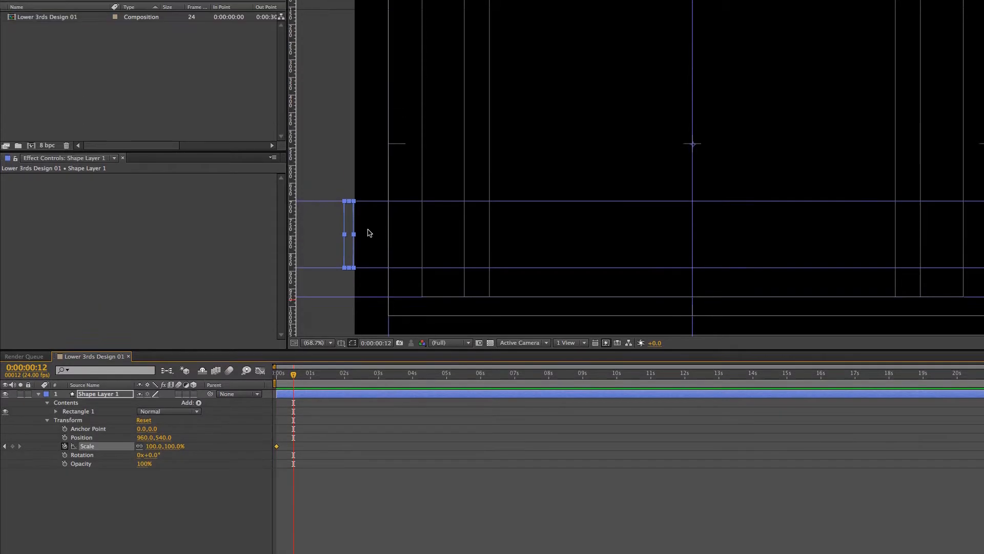
Widen the bar back to full width and add a Scale keyframe at frame 12.
{"action": "left_click_drag", "start_coordinate": [354, 271], "coordinate": [393, 274]}
{"action": "key", "text": "super+z"}
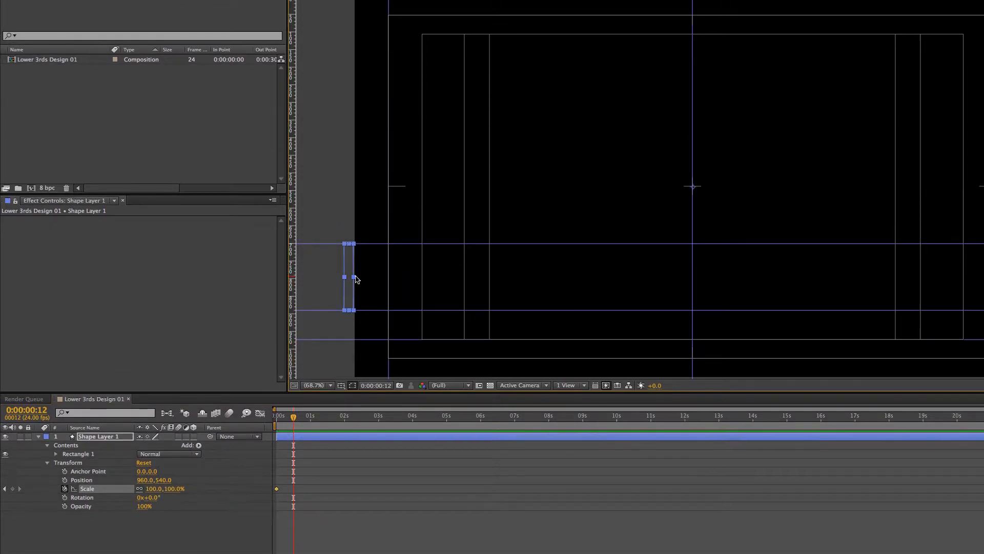
{"action": "double_click", "coordinate": [354, 275]}
{"action": "left_click_drag", "start_coordinate": [356, 278], "coordinate": [702, 284]}
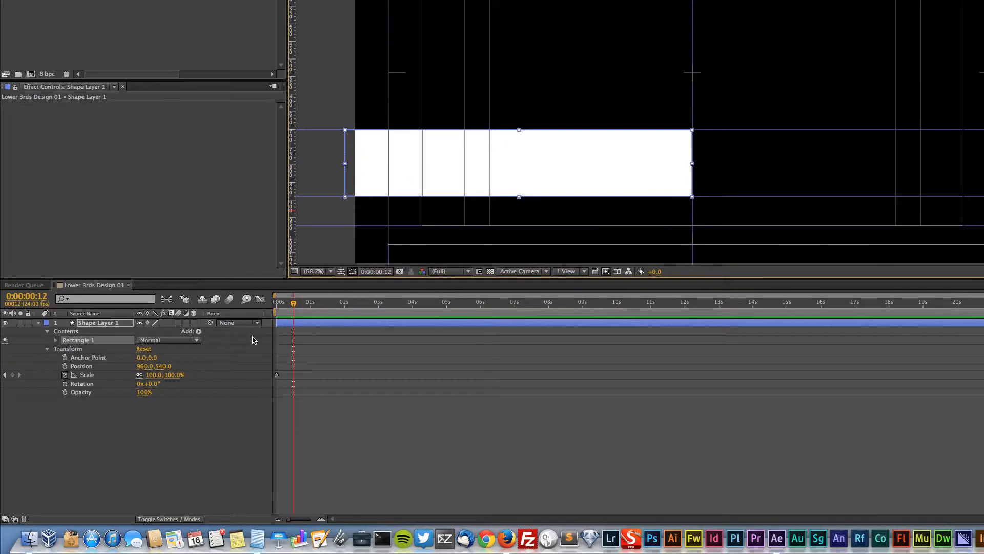
{"action": "left_click", "coordinate": [13, 375]}
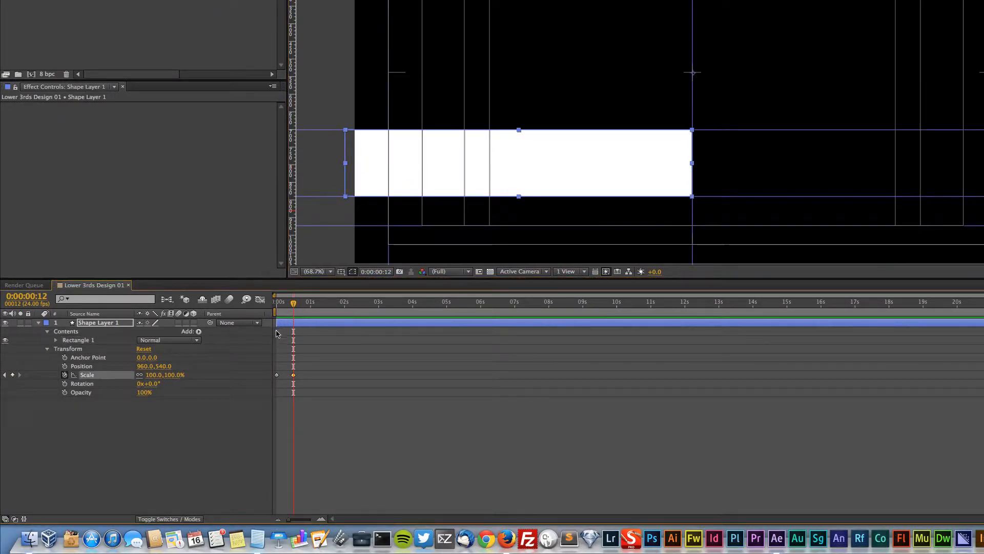
Narrow the bar to a thin strip at frame 17, then scrub to frame 14 to check the animation.
{"action": "left_click_drag", "start_coordinate": [274, 304], "coordinate": [301, 305]}
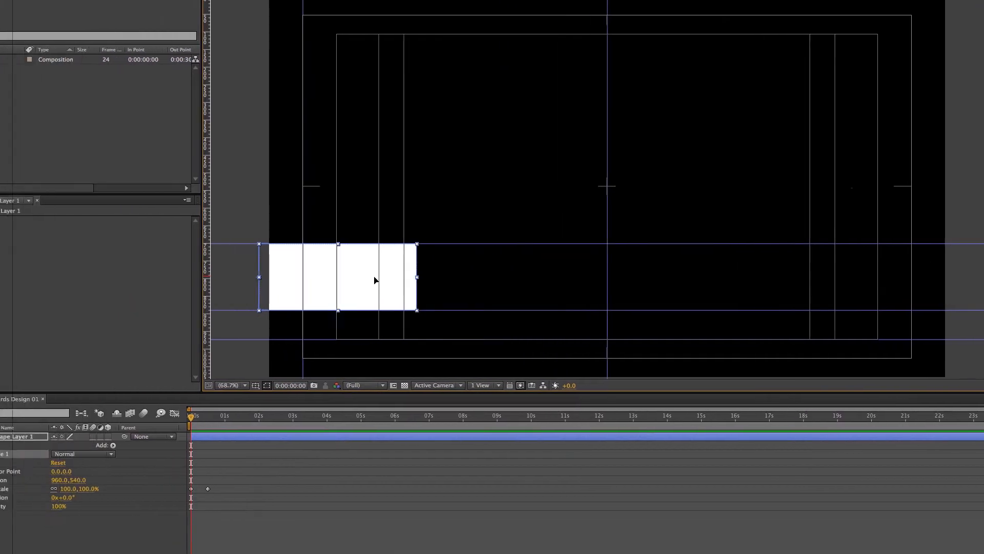
{"action": "left_click_drag", "start_coordinate": [375, 280], "coordinate": [275, 280]}
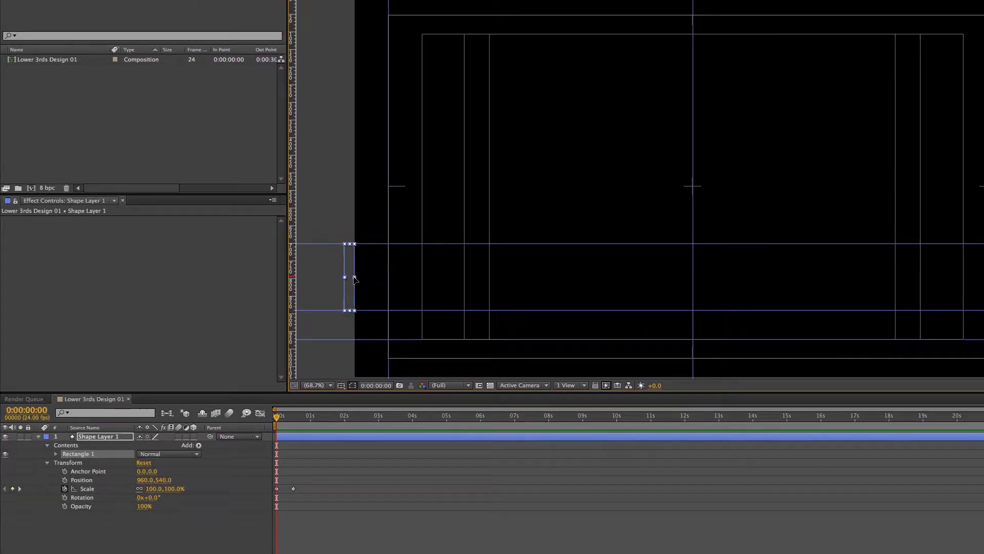
{"action": "left_click_drag", "start_coordinate": [278, 307], "coordinate": [300, 307]}
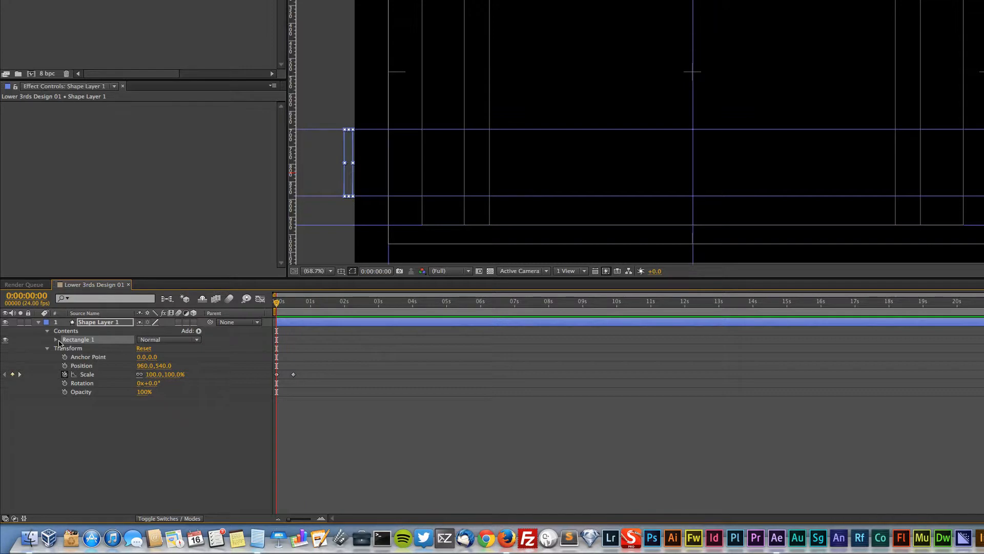
Expand Rectangle 1's own Transform and delete the layer-level Scale keyframes.
{"action": "left_click", "coordinate": [57, 340]}
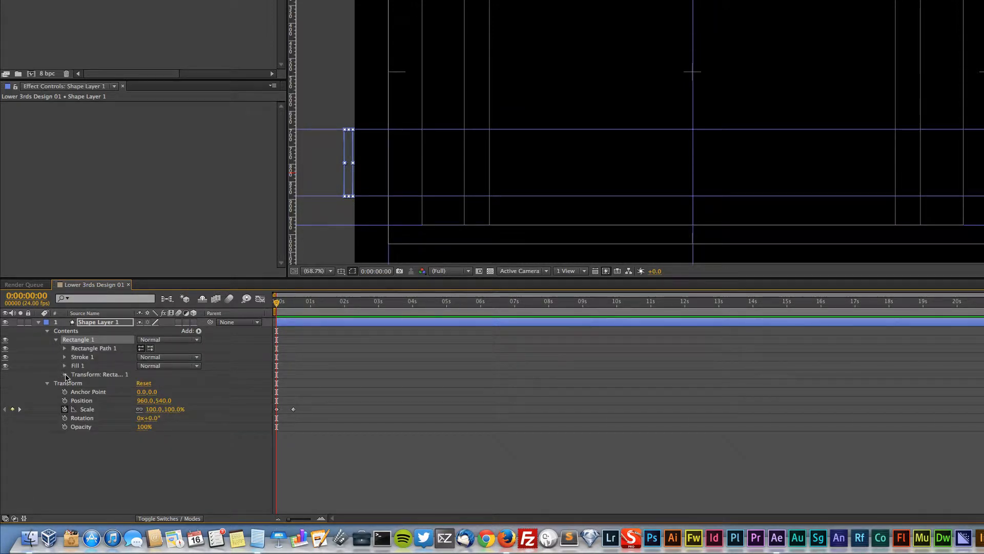
{"action": "left_click", "coordinate": [65, 375]}
{"action": "left_click_drag", "start_coordinate": [333, 488], "coordinate": [268, 465]}
{"action": "key", "text": "Delete"}
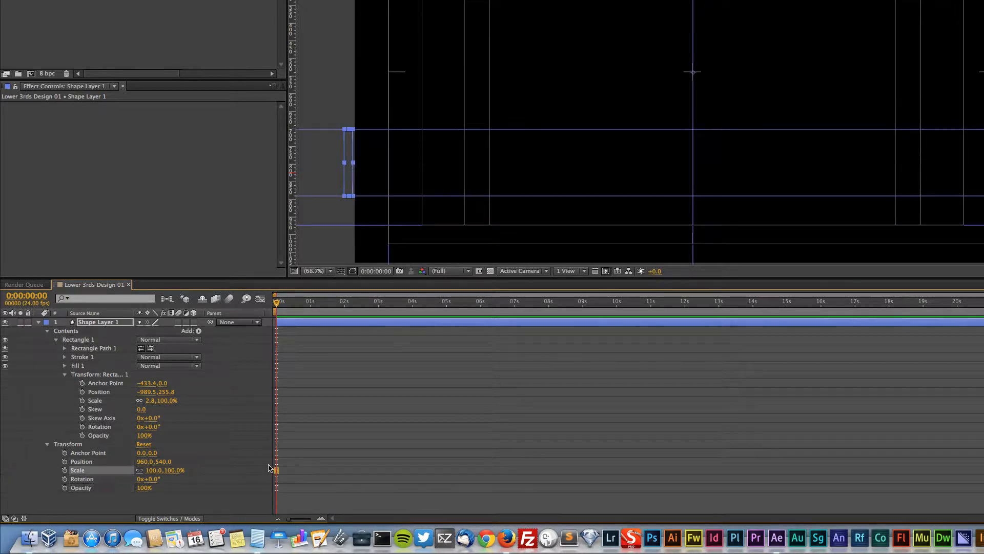
Keyframe the rectangle's Scale at 3.0% on frame 0, then go to frame 12.
{"action": "left_click", "coordinate": [82, 400]}
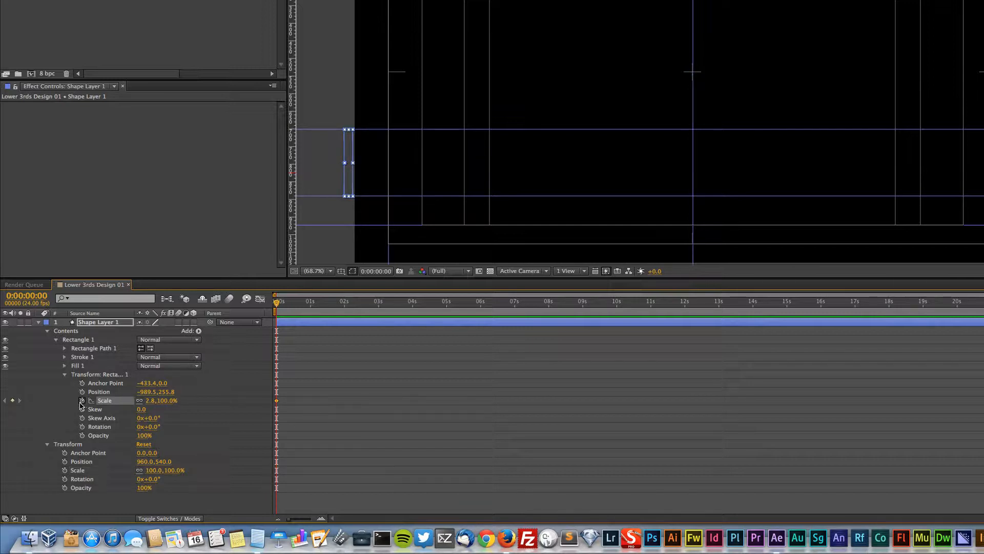
{"action": "left_click_drag", "start_coordinate": [354, 163], "coordinate": [365, 163]}
{"action": "mouse_move", "coordinate": [365, 278]}
{"action": "left_mouse_down"}
{"action": "mouse_move", "coordinate": [376, 277]}
{"action": "mouse_move", "coordinate": [355, 279]}
{"action": "left_mouse_up"}
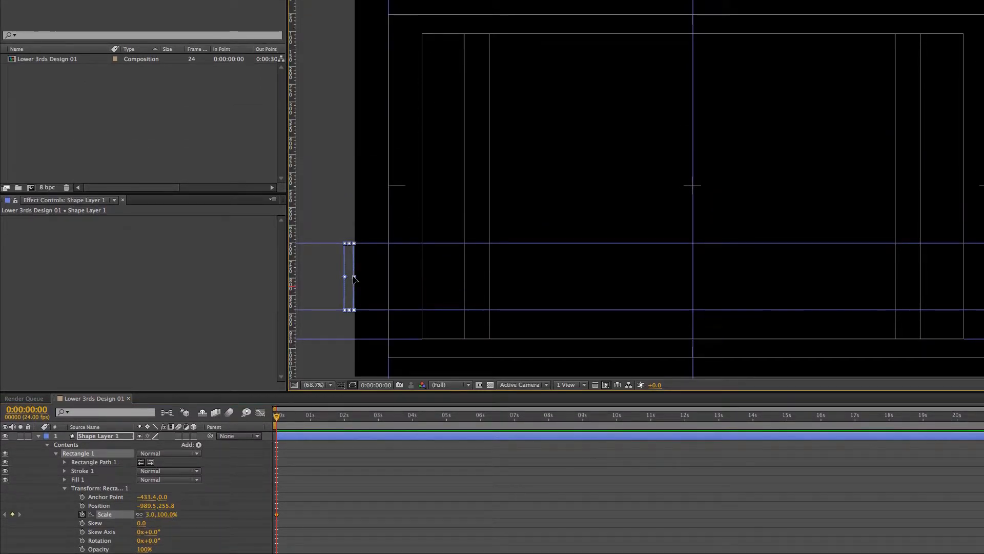
{"action": "left_click", "coordinate": [44, 298]}
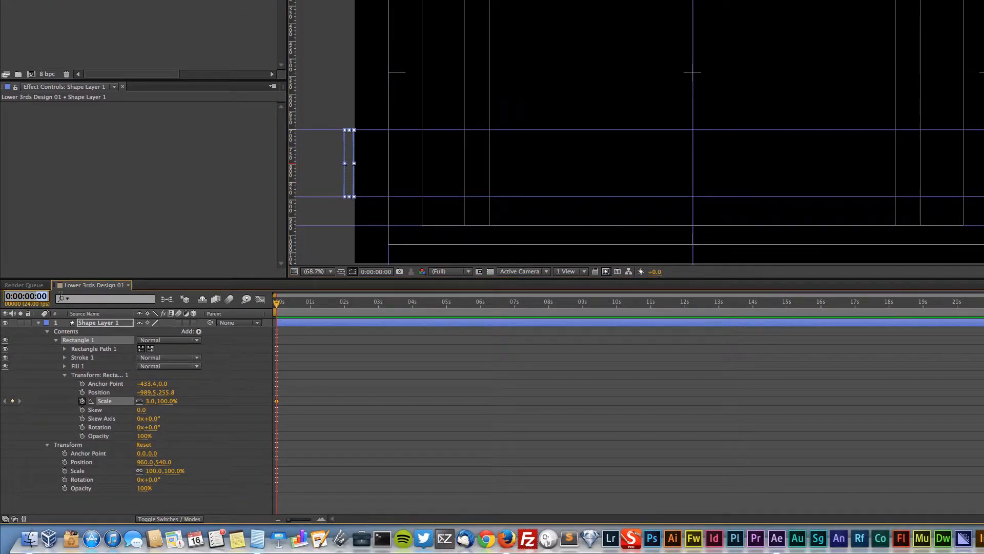
{"action": "type", "text": "12"}
{"action": "key", "text": "Return"}
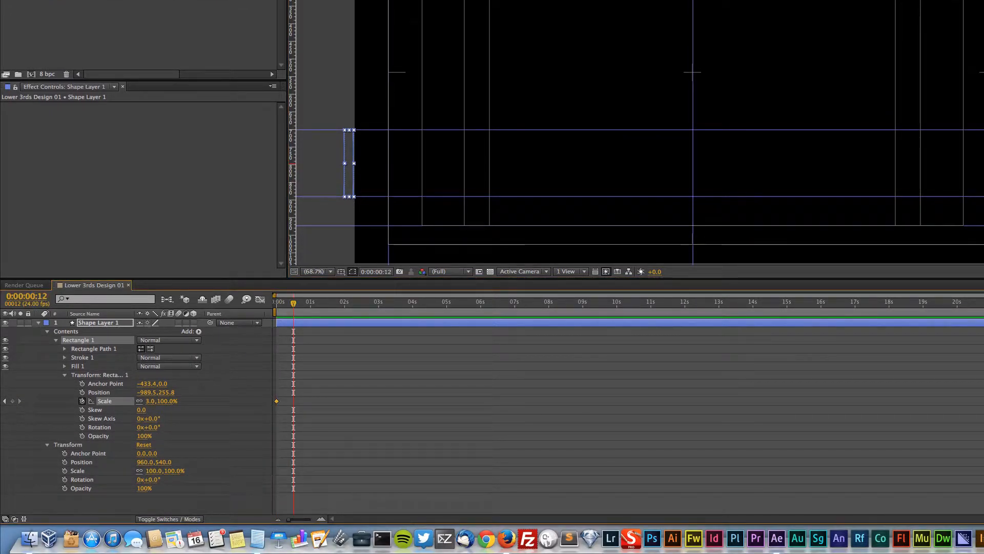
At frame 12, widen the rectangle to the centre guide, keyframing Scale at 114.3%.
{"action": "left_click_drag", "start_coordinate": [354, 163], "coordinate": [663, 169]}
{"action": "left_click_drag", "start_coordinate": [657, 276], "coordinate": [733, 272]}
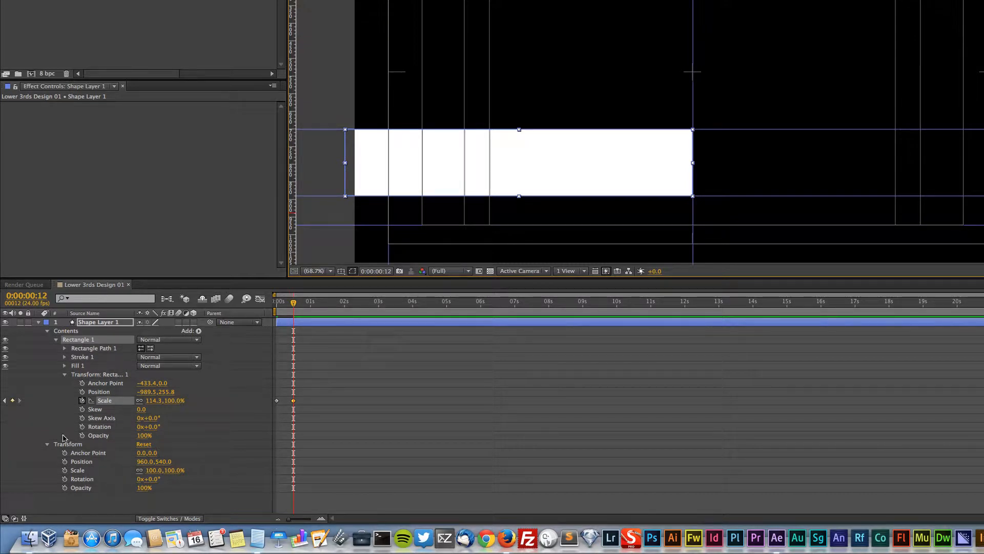
{"action": "left_click", "coordinate": [47, 445]}
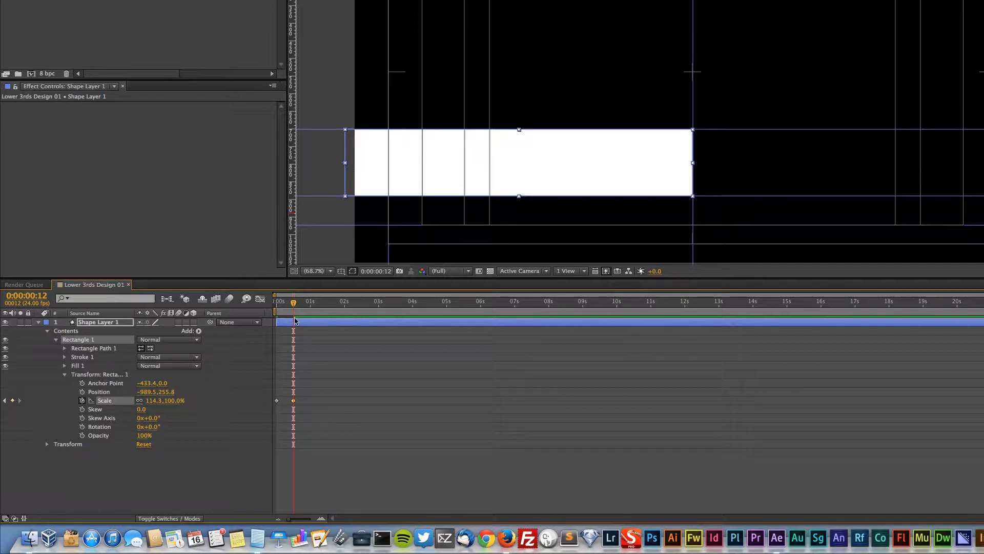
Scrub and RAM-preview the bar growing from its 3% sliver.
{"action": "left_click_drag", "start_coordinate": [294, 306], "coordinate": [277, 306]}
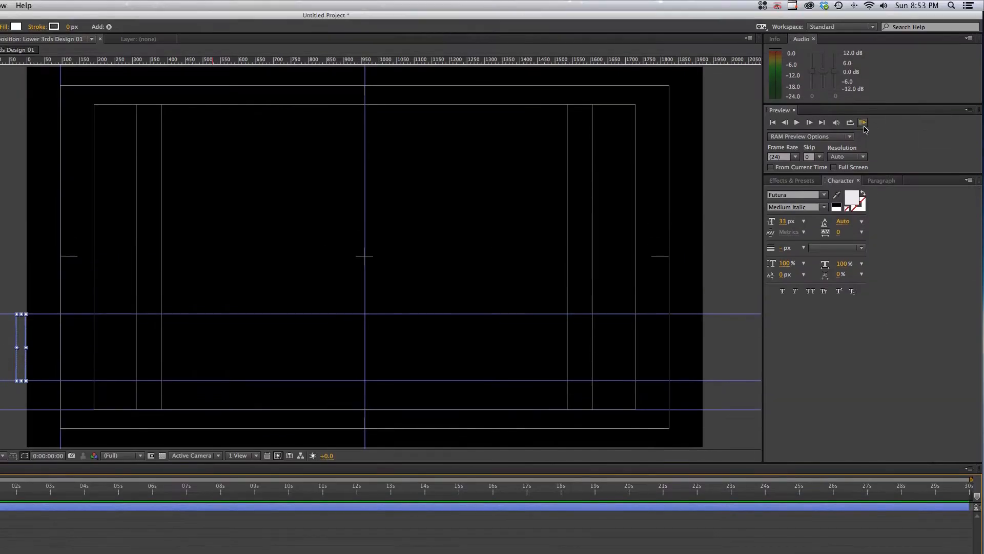
{"action": "left_click", "coordinate": [863, 122]}
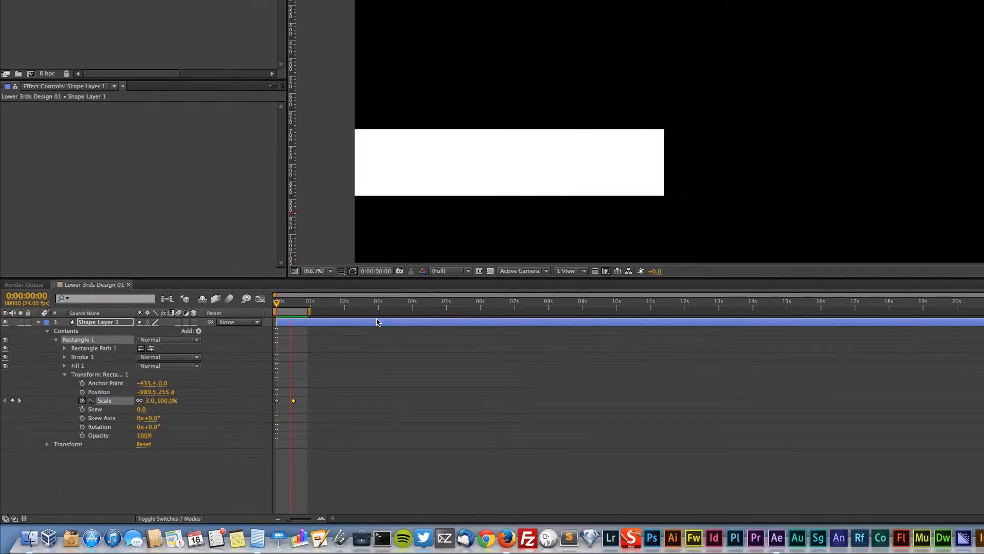
{"action": "key", "text": "space"}
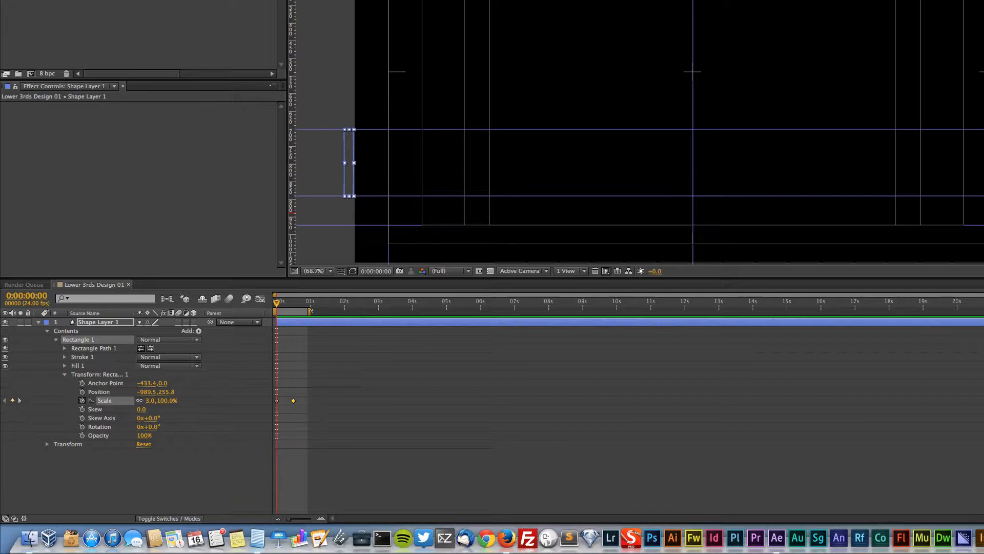
Extend the work area to about 5.6 s and paste the Scale keyframes near 0:00:04:15.
{"action": "left_click_drag", "start_coordinate": [311, 311], "coordinate": [467, 311]}
{"action": "left_click_drag", "start_coordinate": [316, 419], "coordinate": [270, 398]}
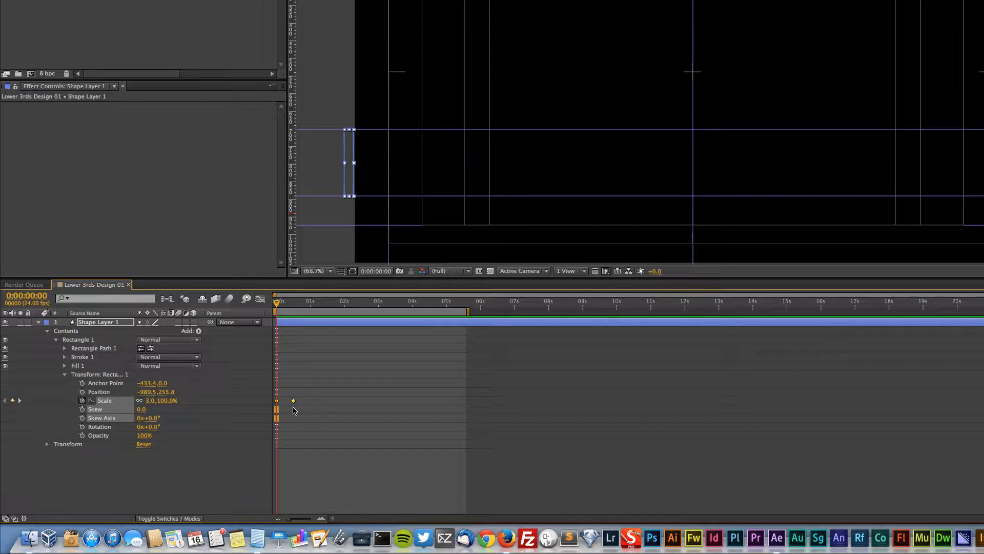
{"action": "left_click_drag", "start_coordinate": [312, 420], "coordinate": [264, 389]}
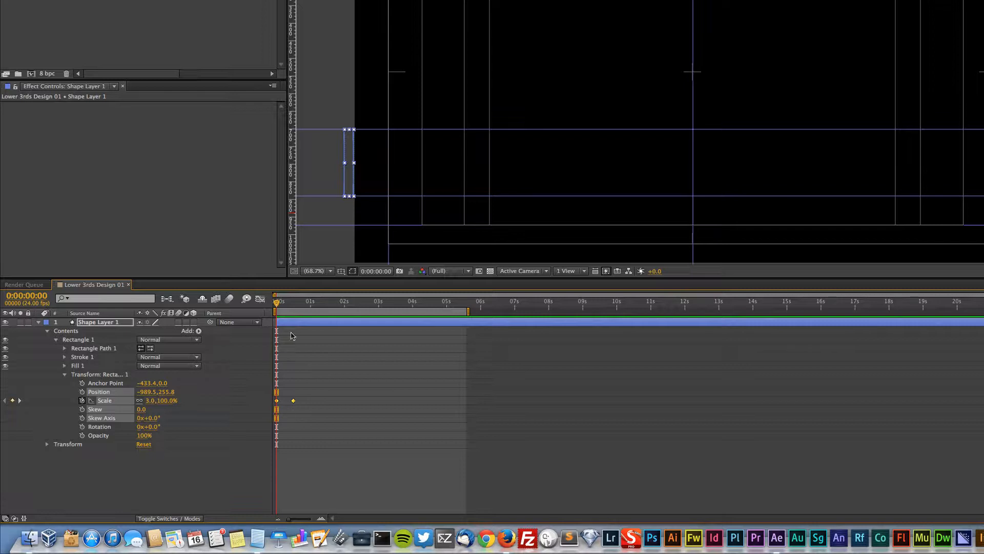
{"action": "left_click_drag", "start_coordinate": [278, 305], "coordinate": [437, 307]}
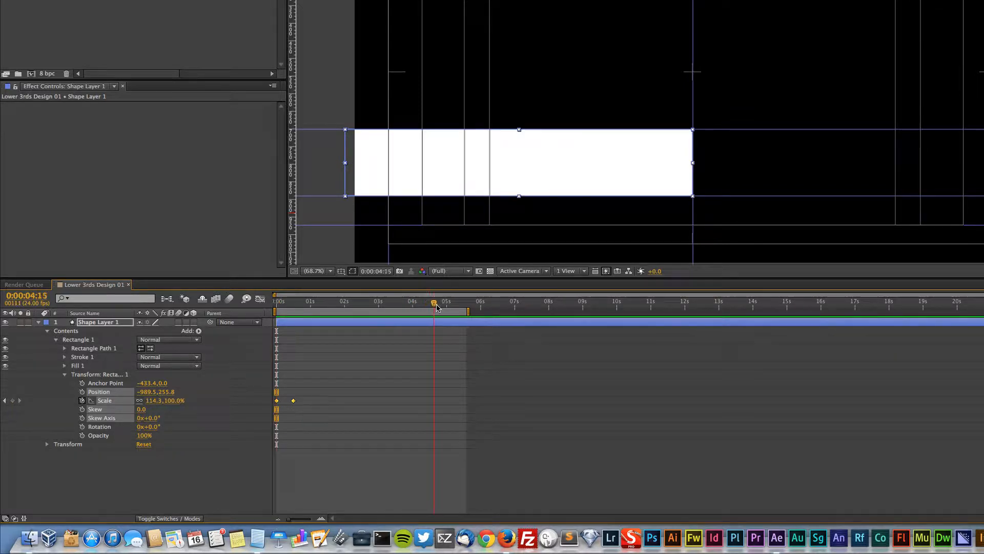
{"action": "key", "text": "super+v"}
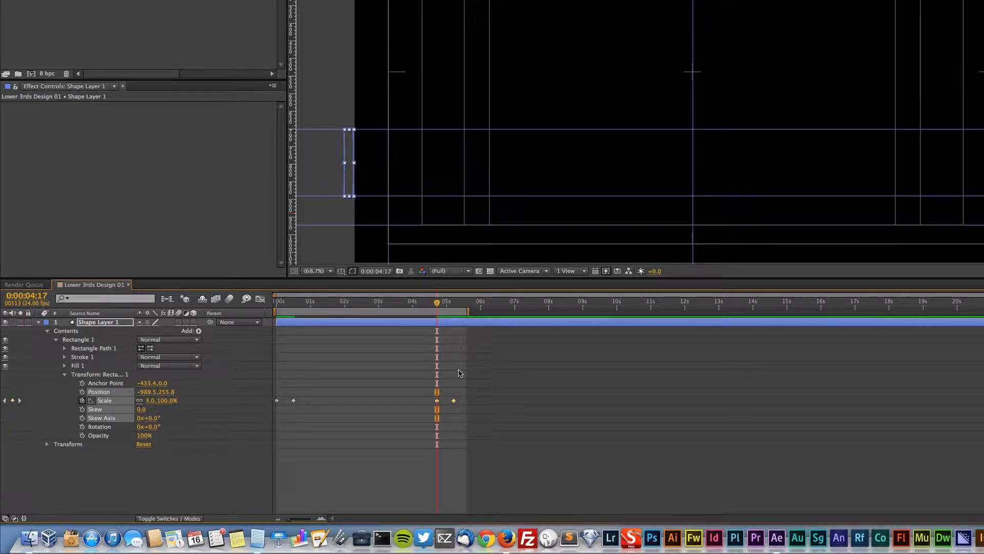
Try moving the 05:05 Scale keyframe onto 04:17, then undo it.
{"action": "left_click", "coordinate": [456, 373]}
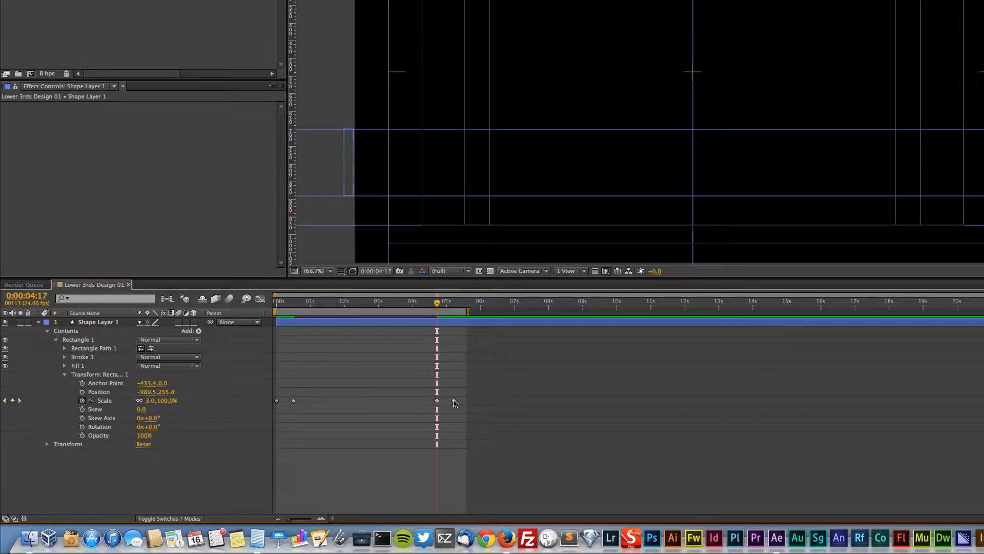
{"action": "mouse_move", "coordinate": [454, 403]}
{"action": "left_click", "coordinate": [438, 401]}
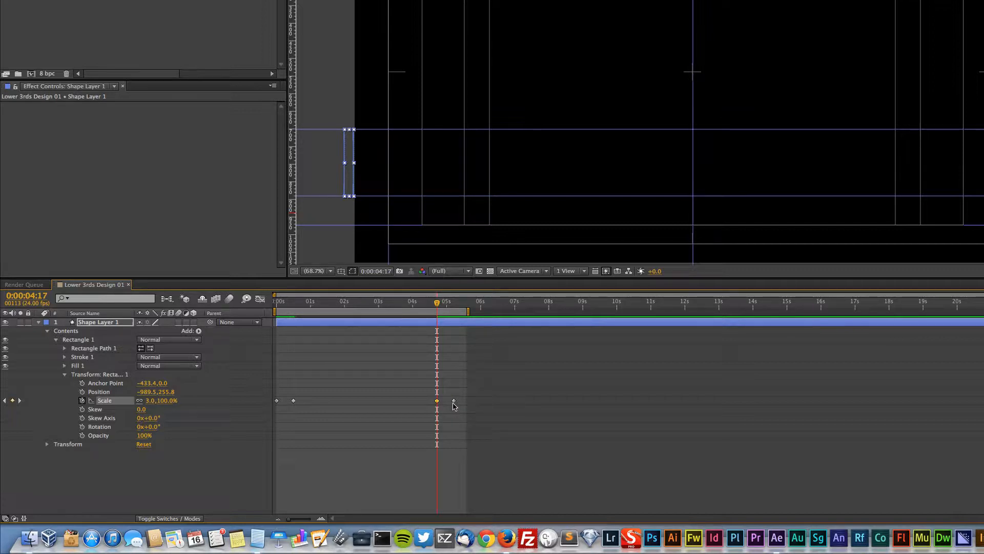
{"action": "left_click_drag", "start_coordinate": [454, 401], "coordinate": [437, 404]}
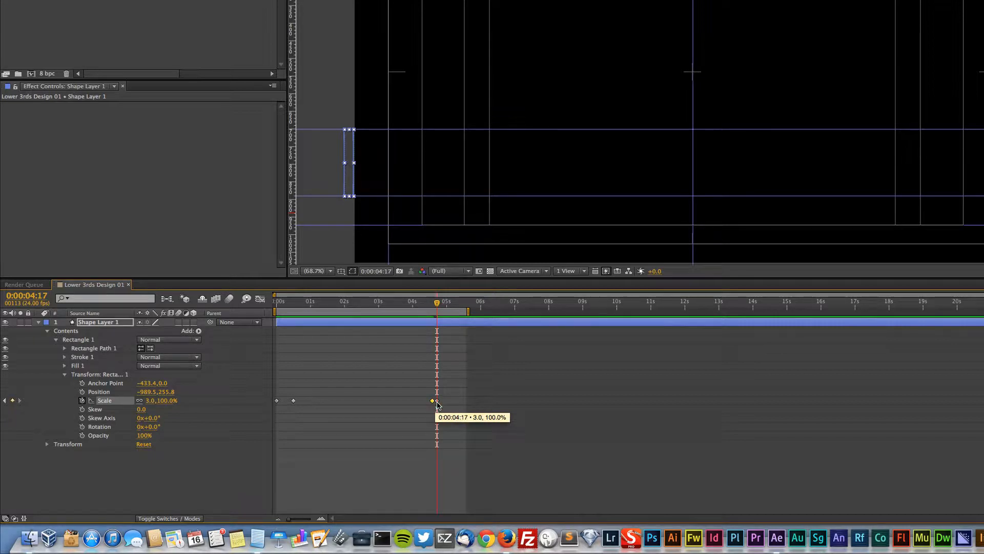
{"action": "key", "text": "super+z"}
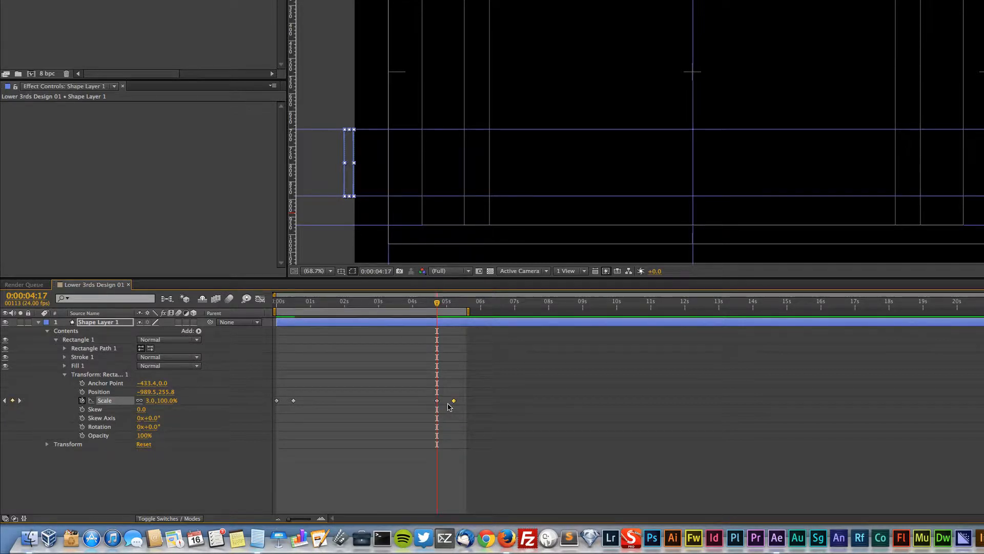
Nudge the pasted keyframes, undo, and delete the two pasted Scale keyframes near 5 s.
{"action": "left_click", "coordinate": [446, 404]}
{"action": "left_click_drag", "start_coordinate": [419, 397], "coordinate": [457, 406]}
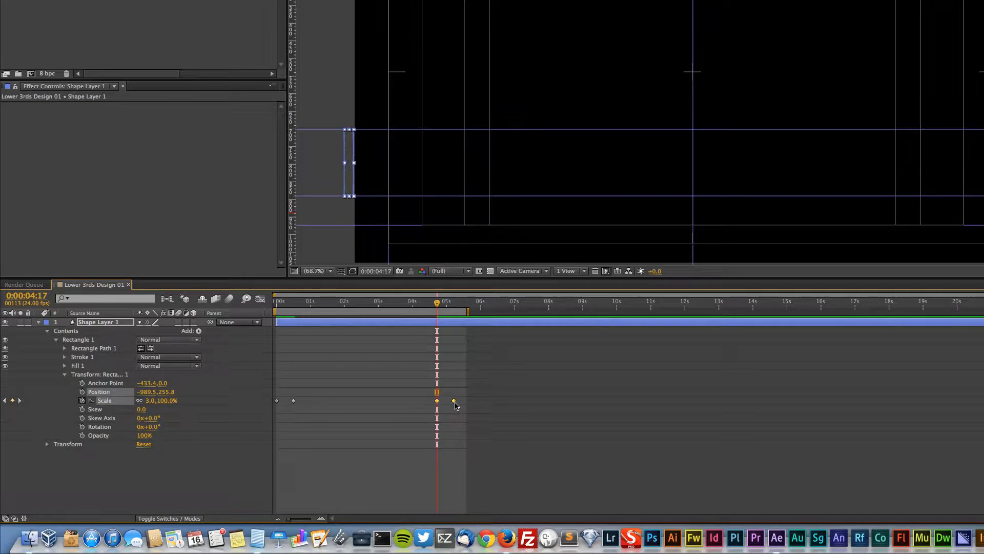
{"action": "mouse_move", "coordinate": [457, 406]}
{"action": "left_click", "coordinate": [447, 403]}
{"action": "left_click", "coordinate": [452, 401]}
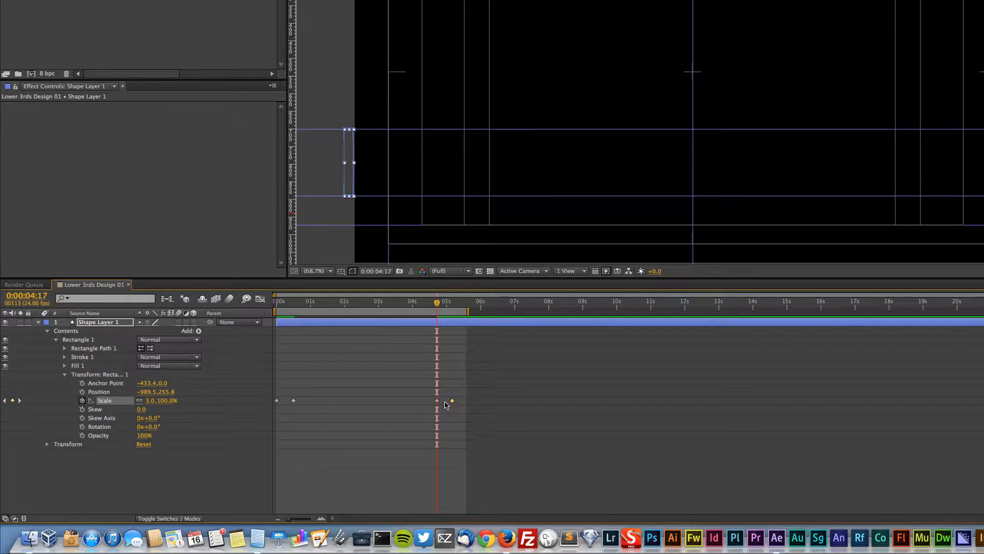
{"action": "left_click_drag", "start_coordinate": [430, 404], "coordinate": [424, 404]}
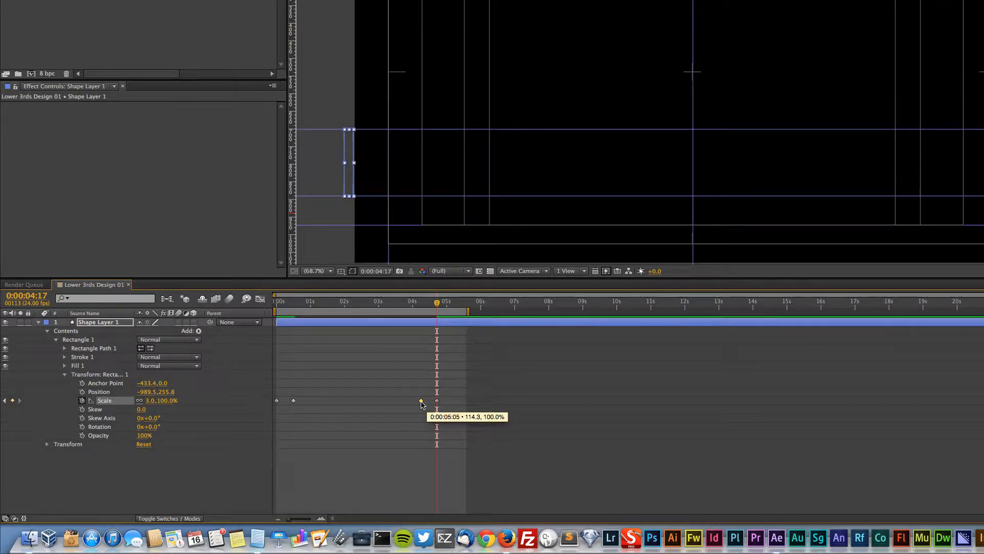
{"action": "left_click_drag", "start_coordinate": [408, 377], "coordinate": [438, 405]}
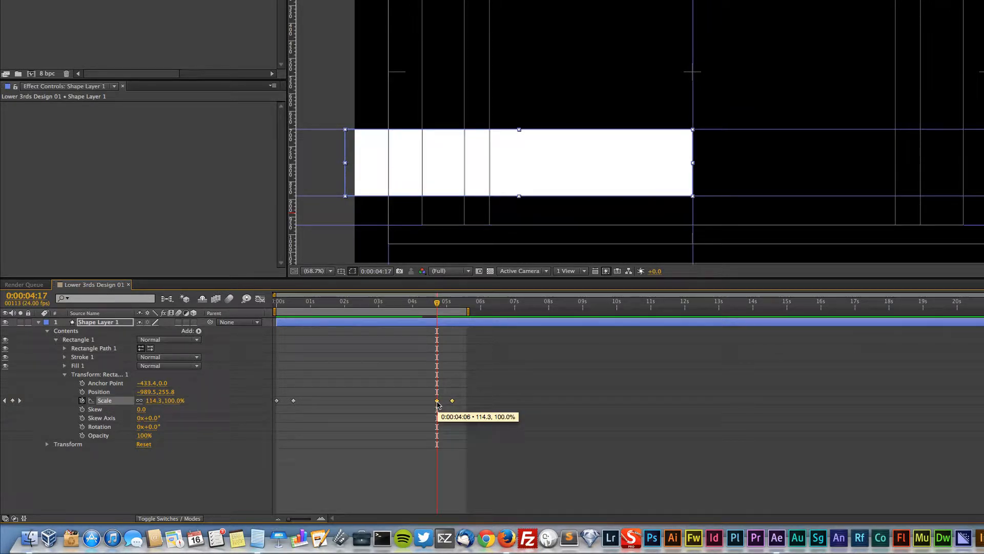
{"action": "key", "text": "super+z"}
{"action": "key", "text": "super+z"}
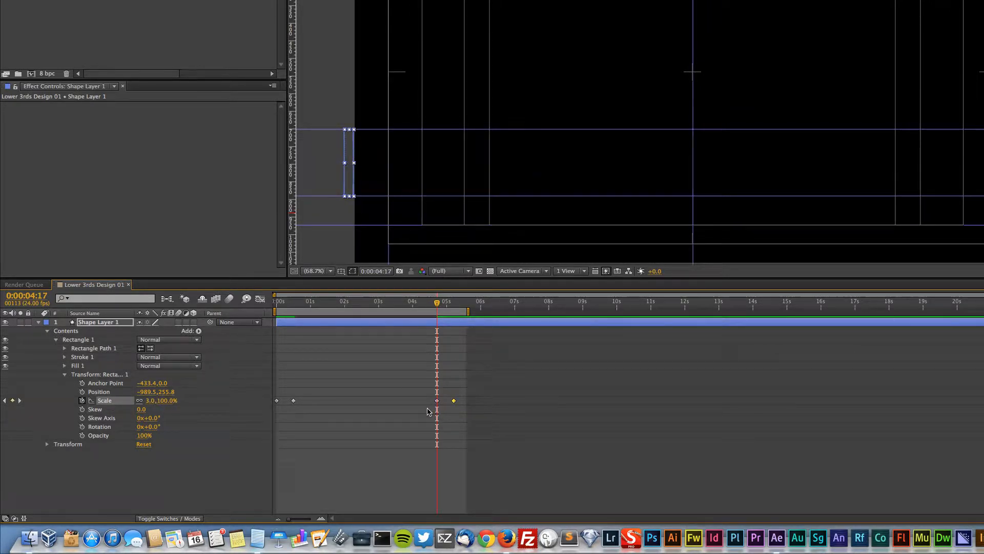
{"action": "left_click_drag", "start_coordinate": [429, 380], "coordinate": [464, 421]}
{"action": "key", "text": "Delete"}
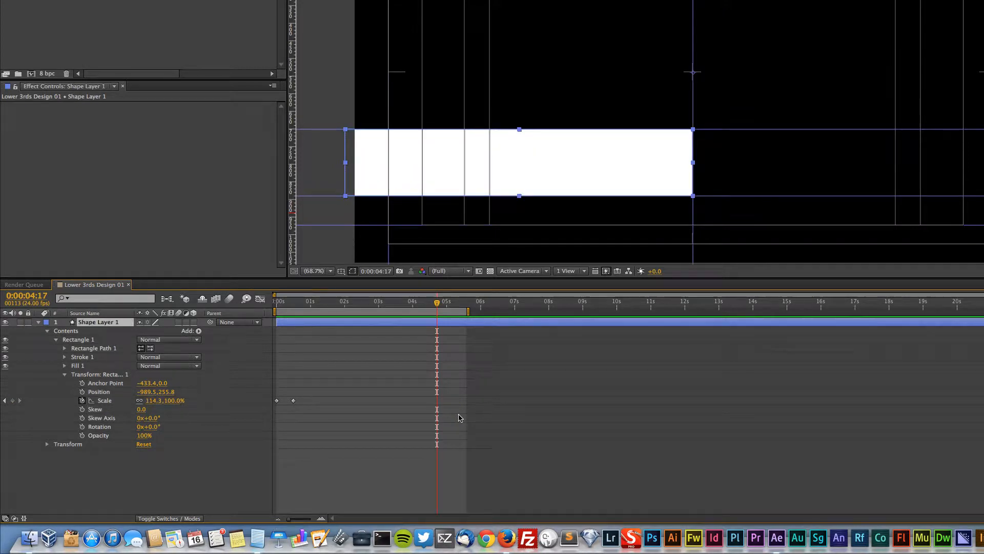
Paste the two Scale keyframes at 0:00:04:14, undoing an accidental grouping.
{"action": "left_click_drag", "start_coordinate": [436, 304], "coordinate": [432, 305]}
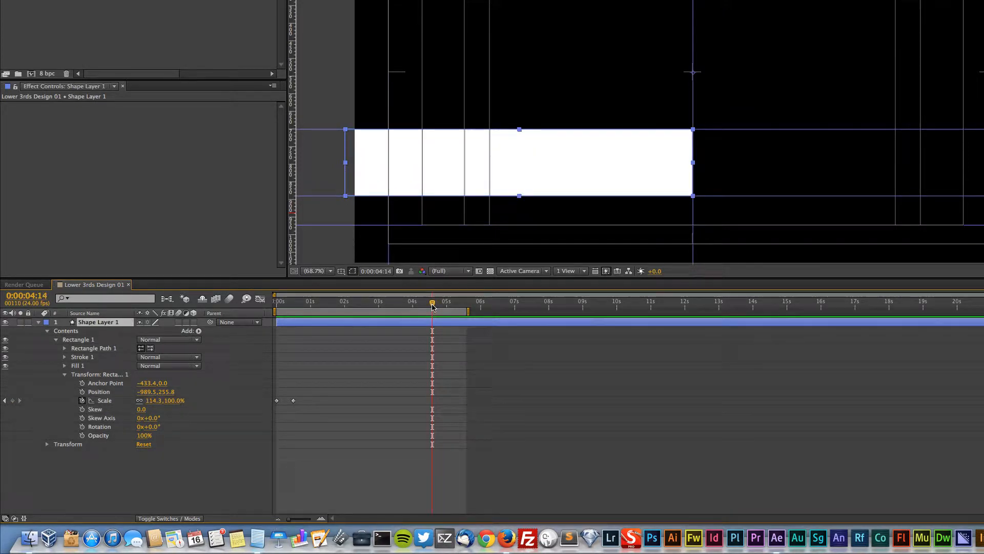
{"action": "key", "text": "super+g"}
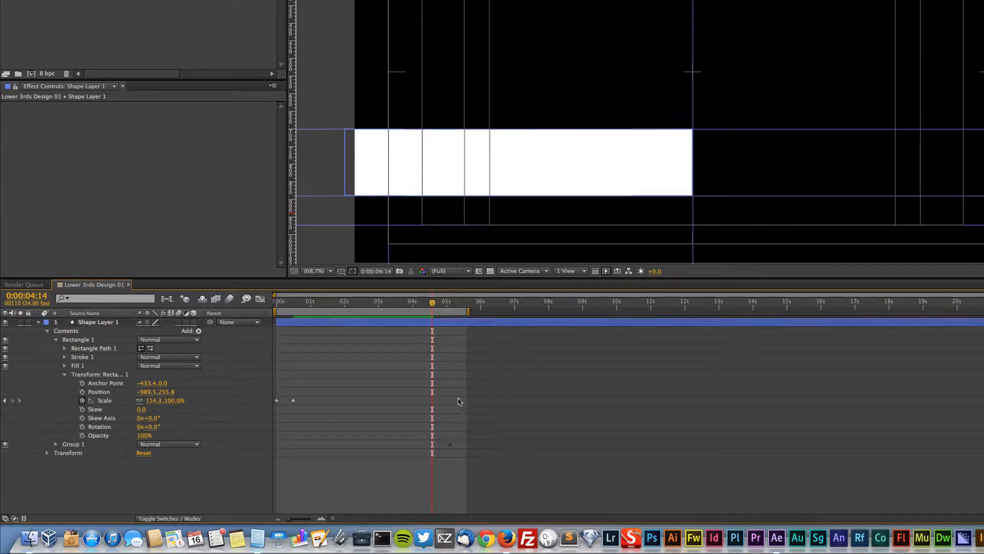
{"action": "key", "text": "super+z"}
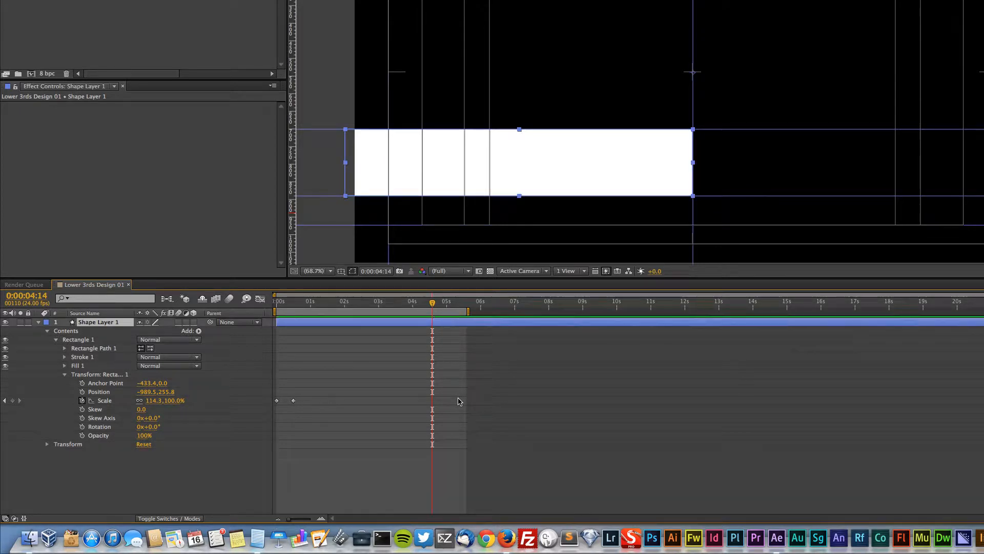
{"action": "left_click_drag", "start_coordinate": [335, 413], "coordinate": [245, 393]}
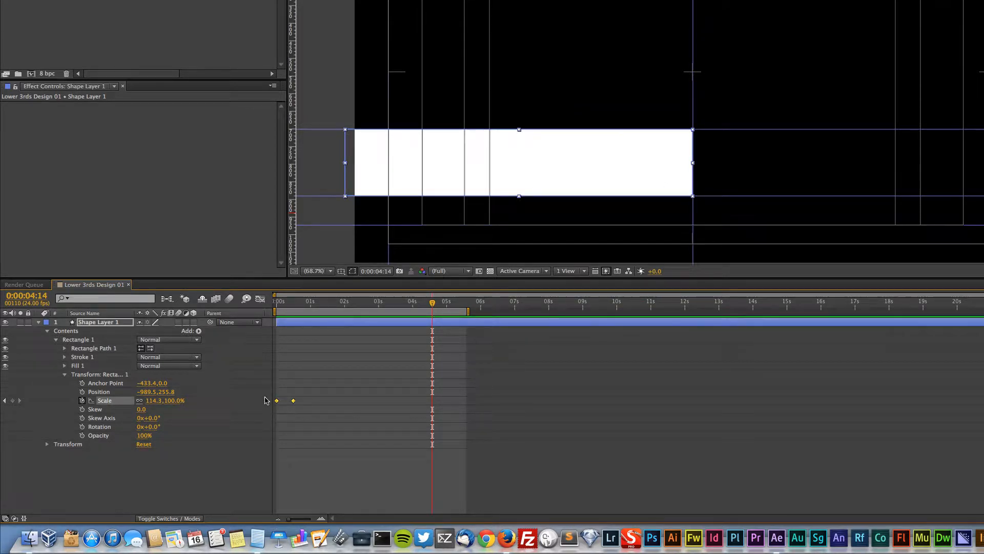
{"action": "left_click", "coordinate": [448, 406]}
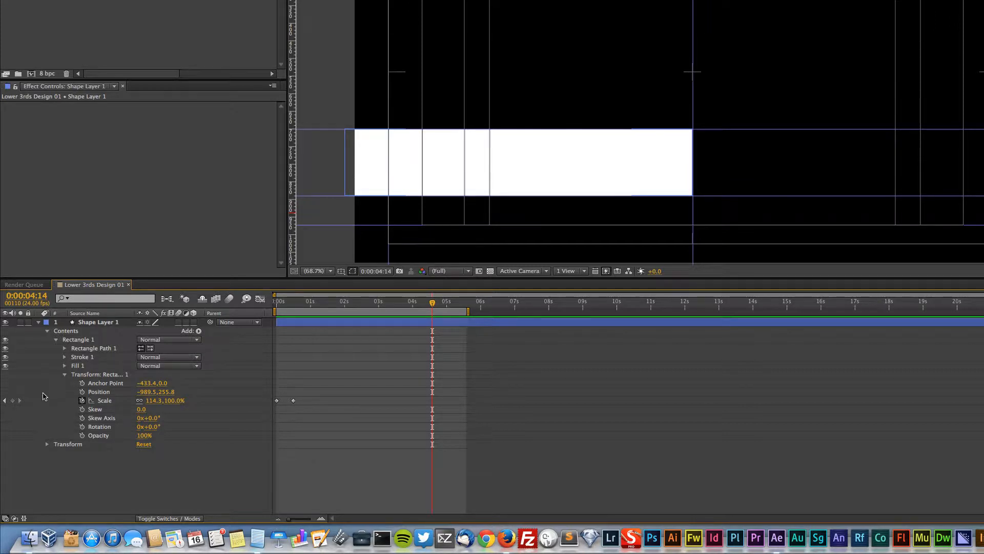
{"action": "left_click", "coordinate": [104, 401]}
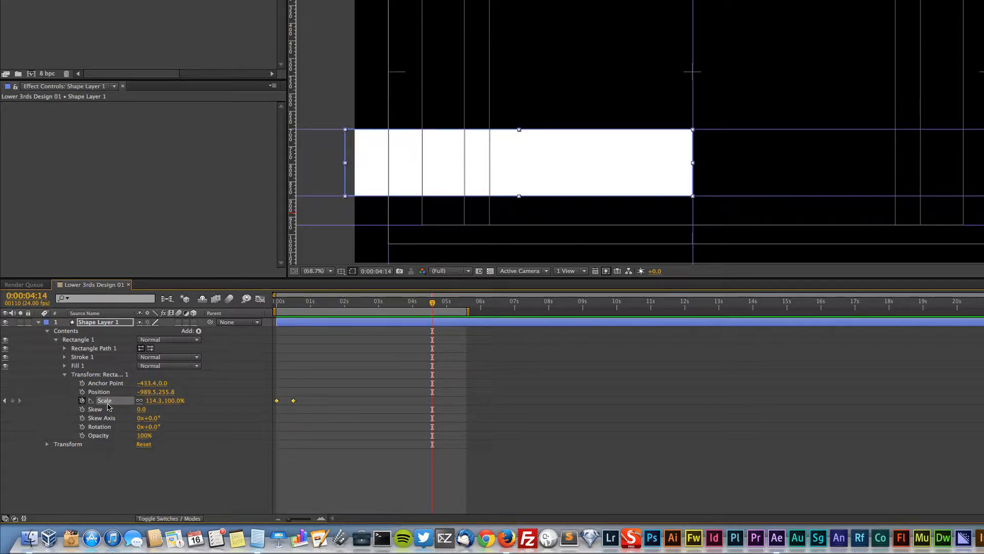
{"action": "key", "text": "cmd+v"}
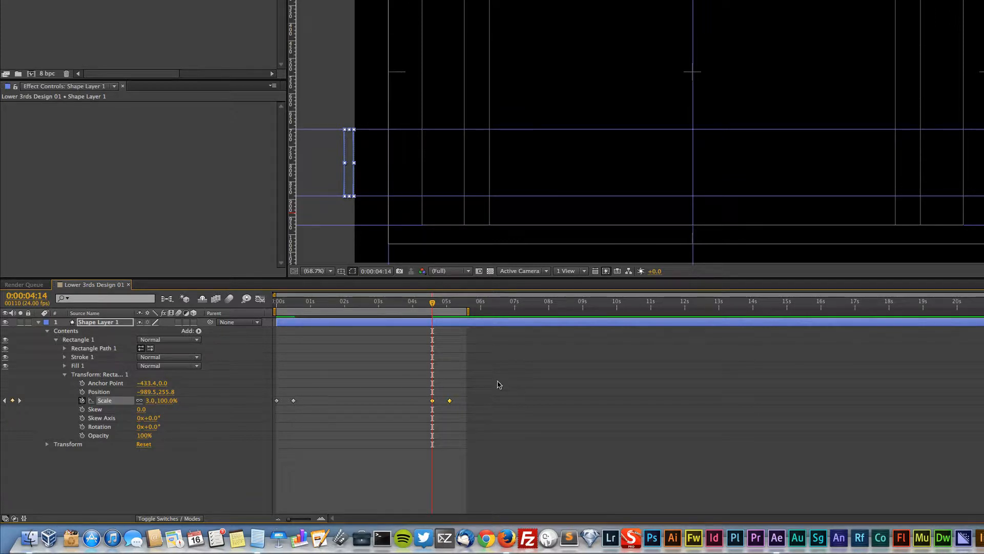
Retime the closing Scale keyframes so the collapse to 3% starts at 4:14.
{"action": "left_click", "coordinate": [467, 385]}
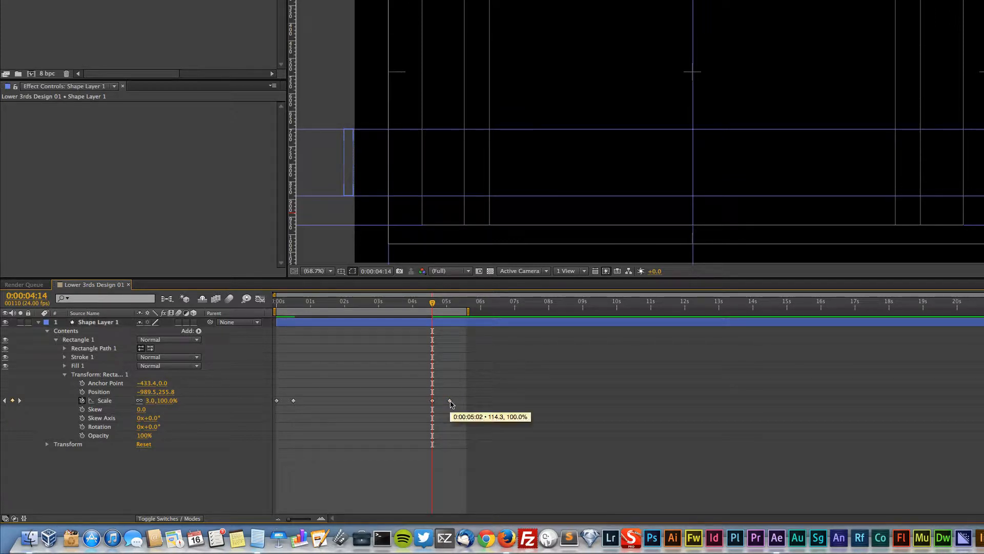
{"action": "mouse_move", "coordinate": [451, 405]}
{"action": "left_mouse_down"}
{"action": "mouse_move", "coordinate": [413, 403]}
{"action": "mouse_move", "coordinate": [438, 412]}
{"action": "left_mouse_up"}
{"action": "left_click", "coordinate": [445, 401]}
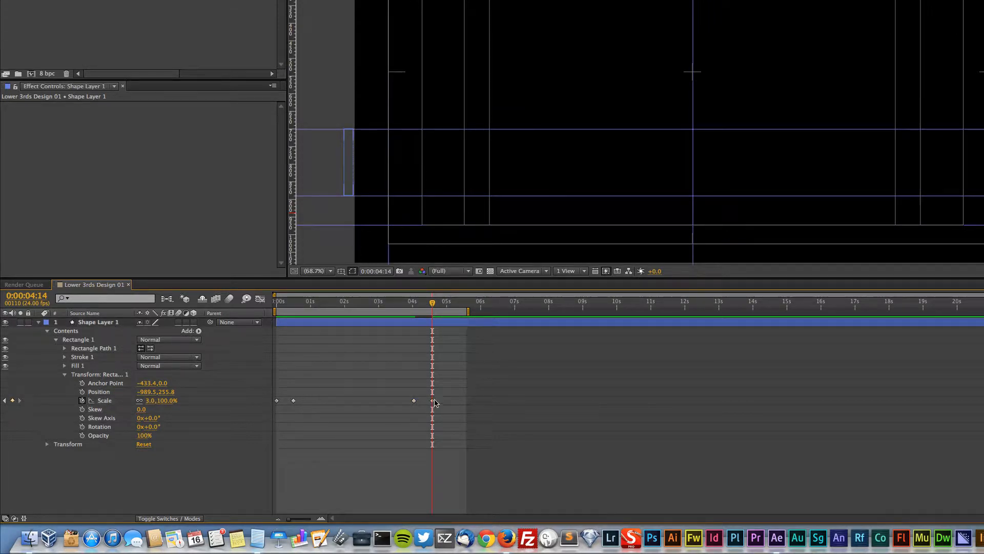
{"action": "left_click_drag", "start_coordinate": [408, 395], "coordinate": [432, 403]}
{"action": "left_click", "coordinate": [448, 394]}
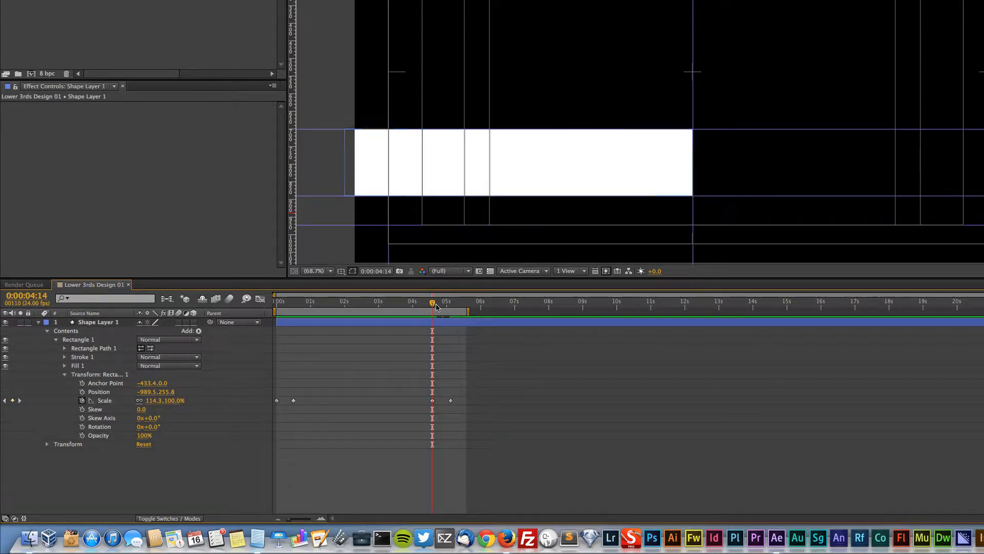
Scrub the four-keyframe Scale animation, return to 0:00:00:00 and run a RAM Preview.
{"action": "left_click_drag", "start_coordinate": [432, 306], "coordinate": [229, 309]}
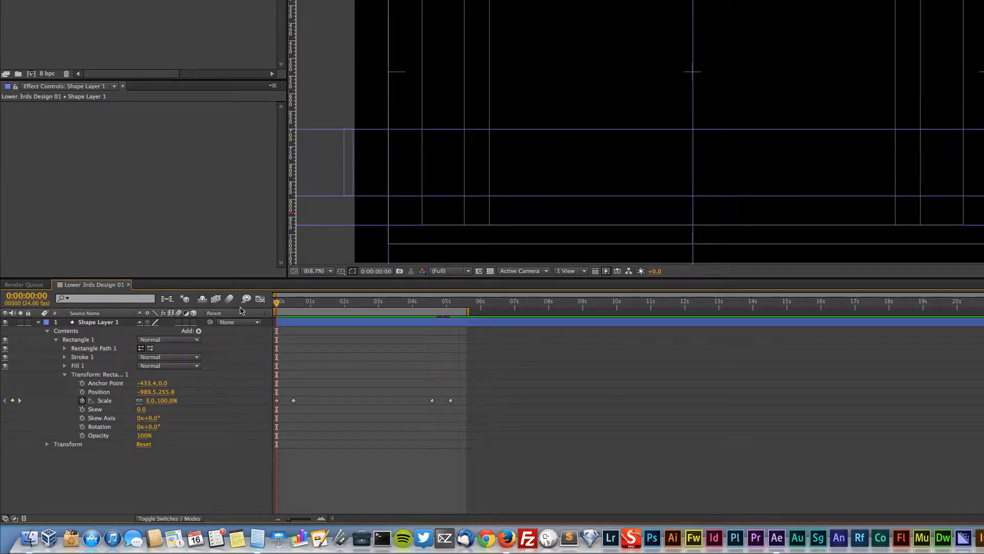
{"action": "mouse_move", "coordinate": [278, 306]}
{"action": "left_mouse_down"}
{"action": "mouse_move", "coordinate": [455, 320]}
{"action": "mouse_move", "coordinate": [251, 308]}
{"action": "mouse_move", "coordinate": [467, 324]}
{"action": "mouse_move", "coordinate": [274, 315]}
{"action": "left_mouse_up"}
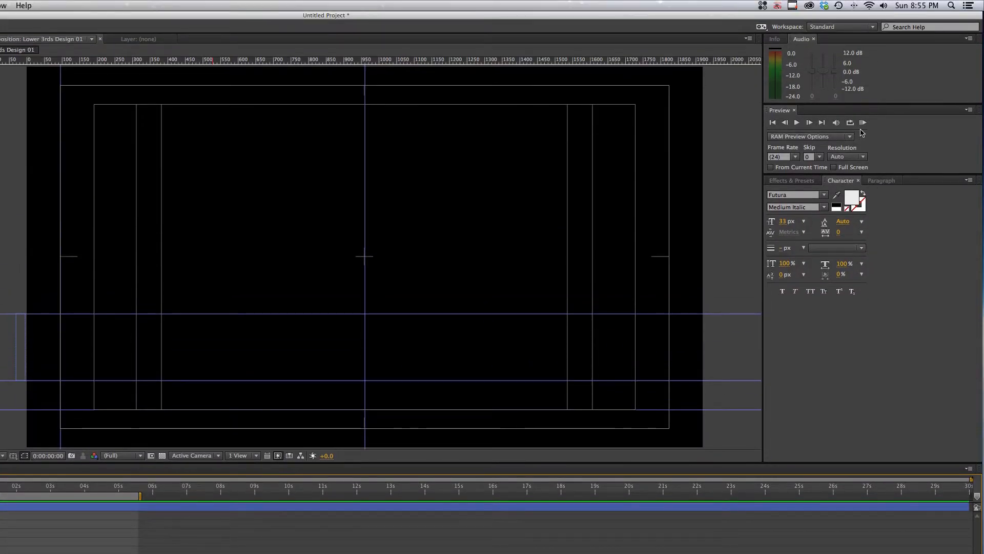
{"action": "left_click", "coordinate": [863, 67]}
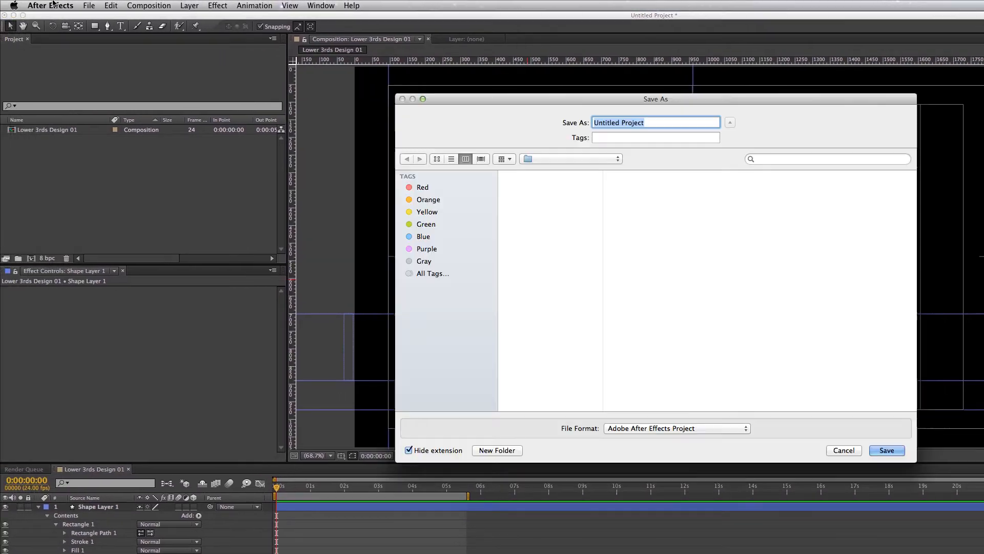
Save the project as U01_Lower_3rds_Designs.aep in the AEs folder.
{"action": "key", "text": "super+s"}
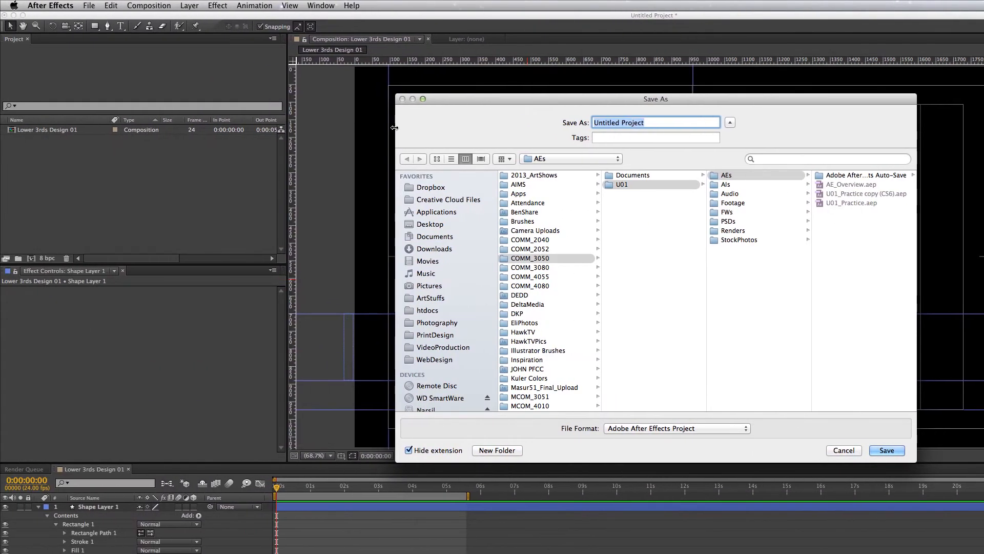
{"action": "type", "text": "Lower "}
{"action": "type", "text": "3rds_Designs"}
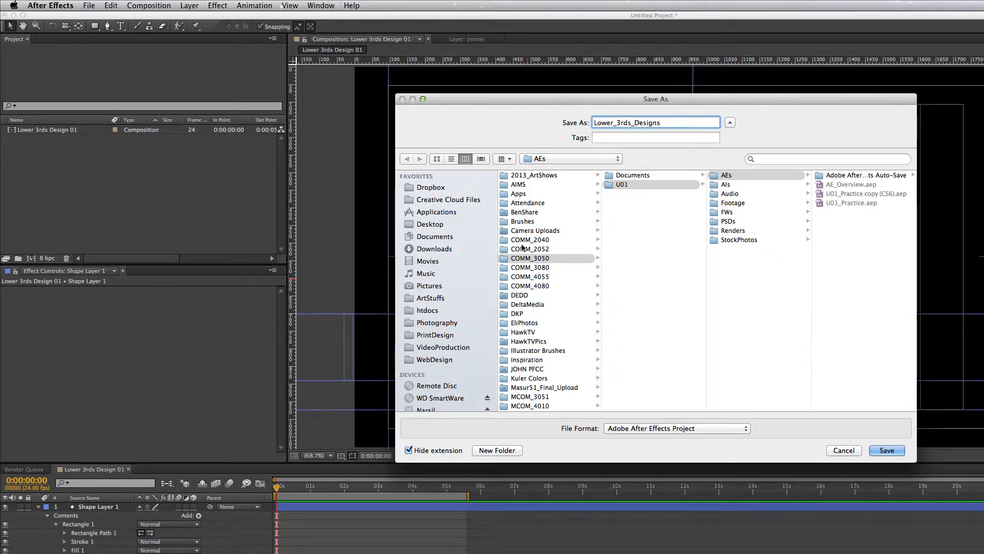
{"action": "right_click", "coordinate": [595, 123]}
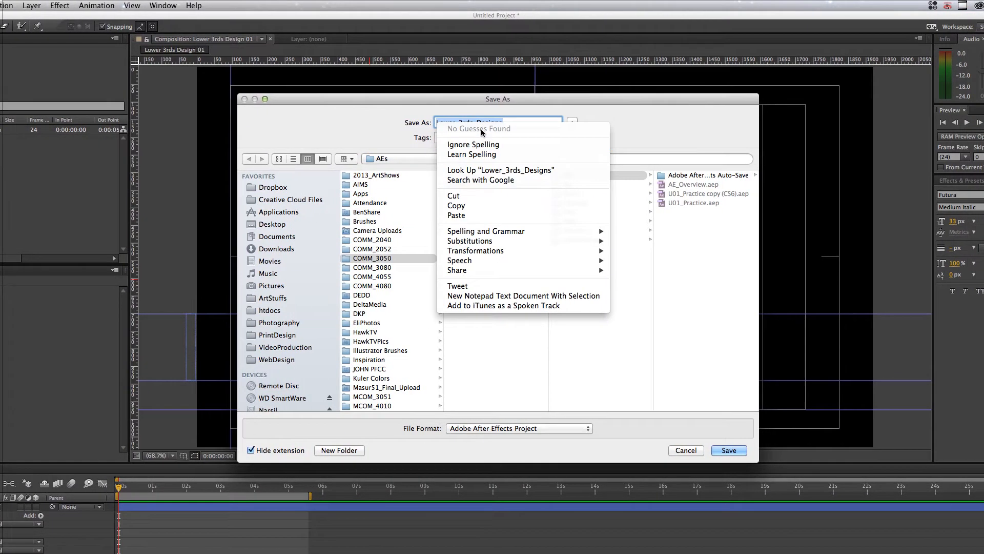
{"action": "left_click", "coordinate": [518, 145]}
{"action": "left_click", "coordinate": [484, 123]}
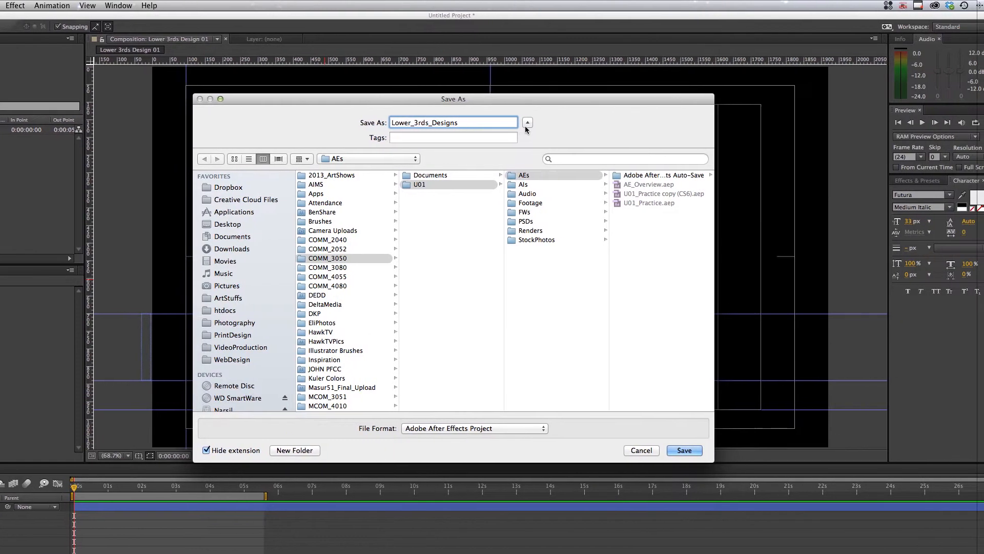
{"action": "type", "text": "U01_"}
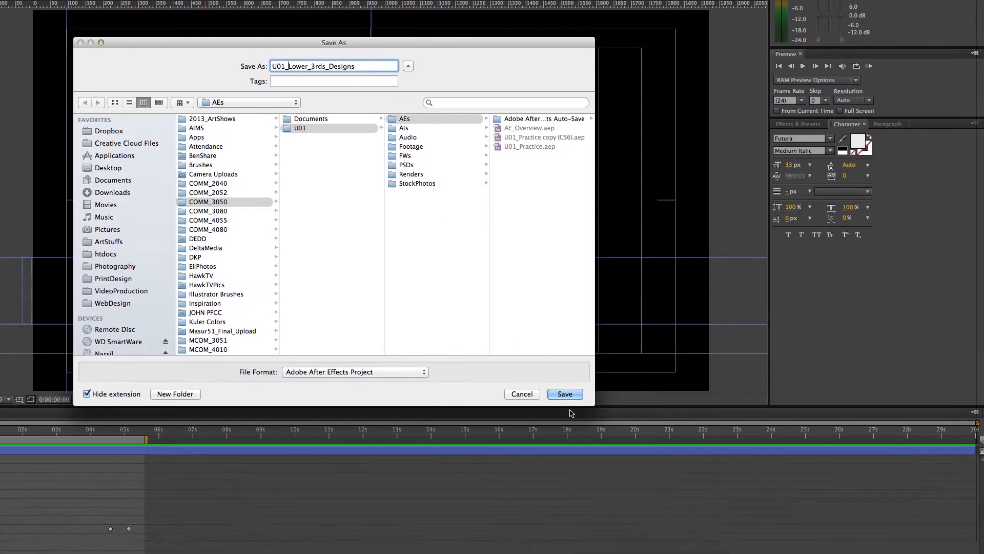
{"action": "key", "text": "Return"}
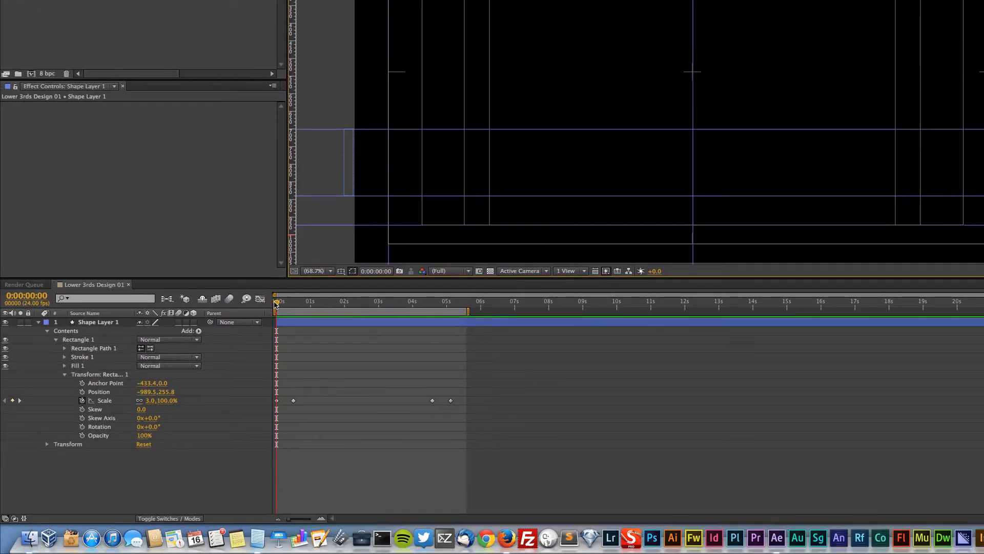
{"action": "left_click_drag", "start_coordinate": [276, 303], "coordinate": [309, 306]}
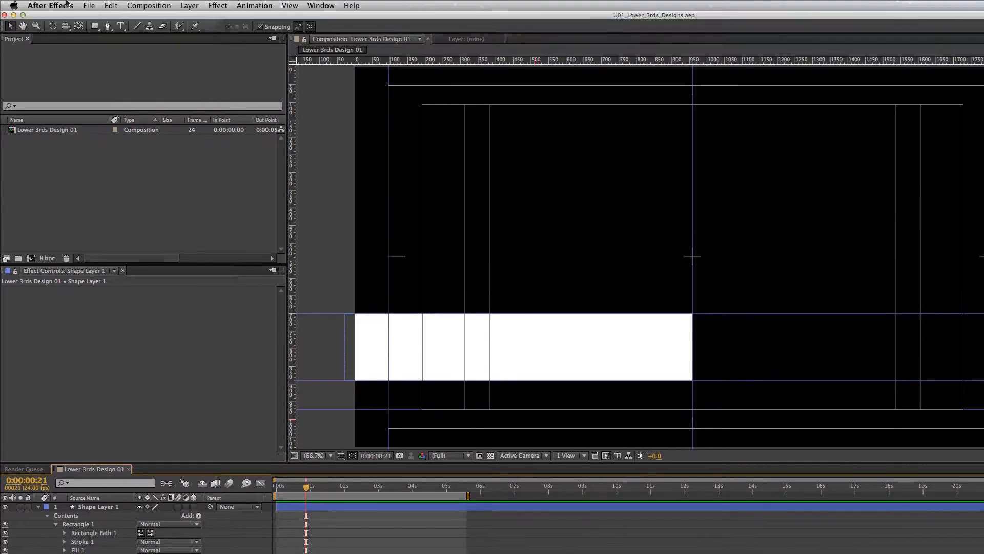
Create a text layer on the white bar and type the presenter's name.
{"action": "left_click", "coordinate": [121, 26]}
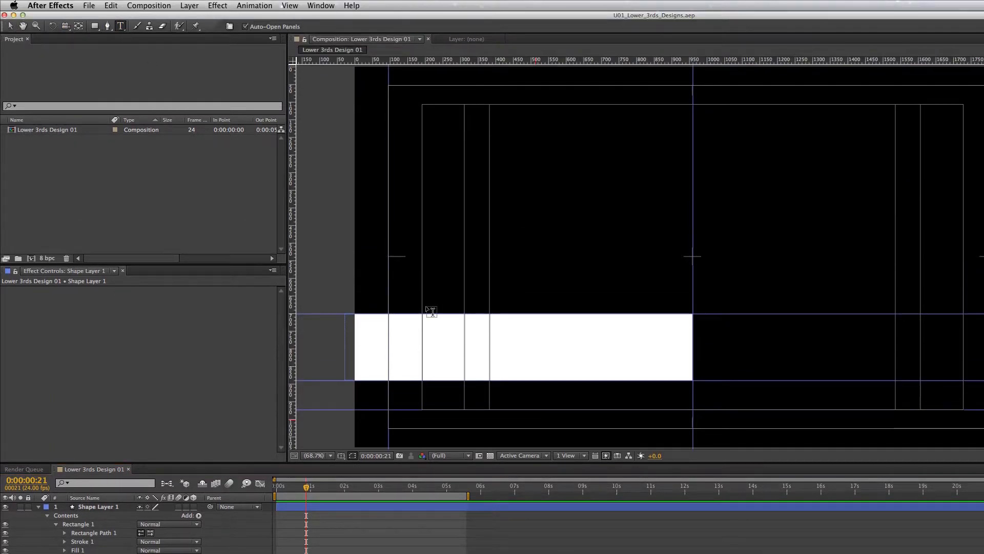
{"action": "left_click", "coordinate": [497, 347]}
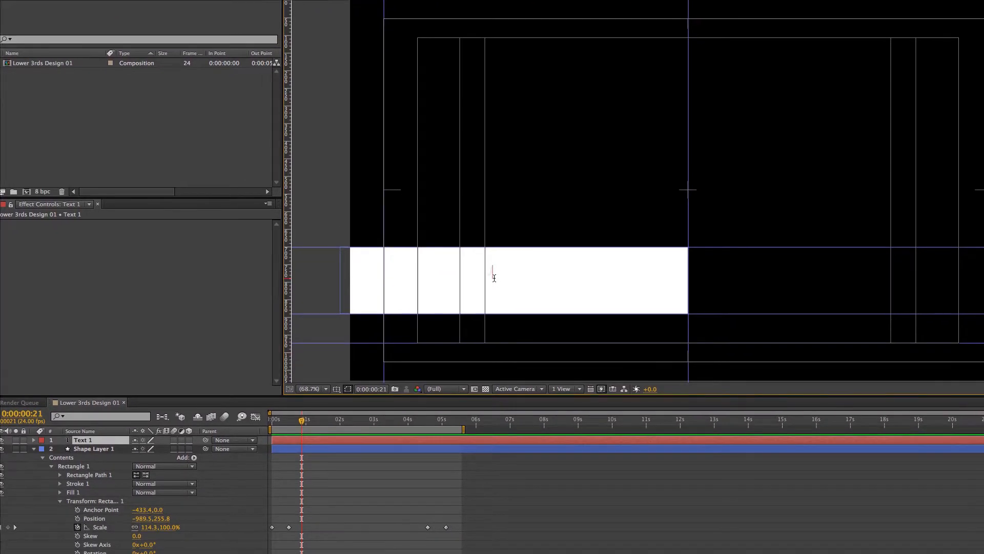
{"action": "type", "text": "John F"}
{"action": "type", "text": "odrigue"}
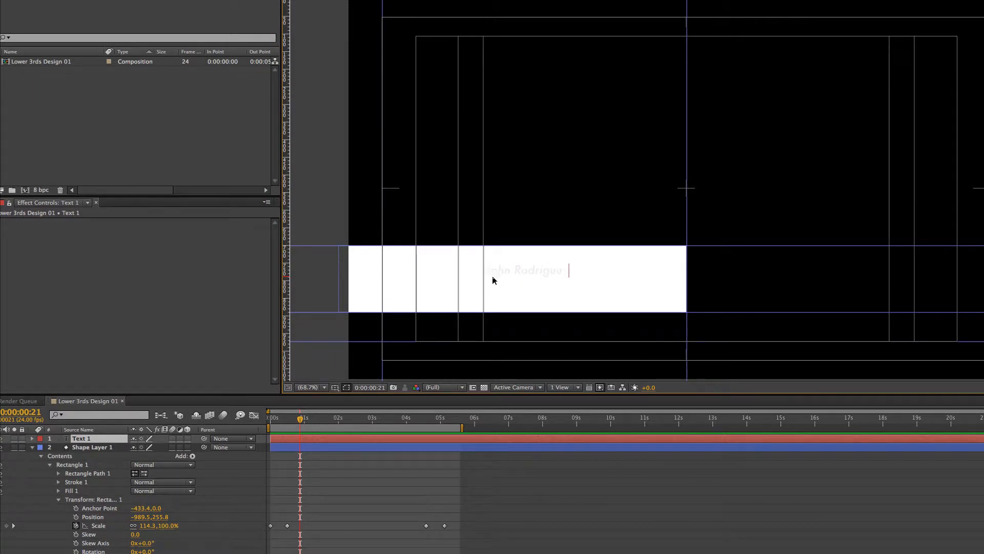
{"action": "type", "text": "z"}
Style the name at 60 px in black, upright Futura Medium.
{"action": "left_click_drag", "start_coordinate": [571, 271], "coordinate": [454, 270]}
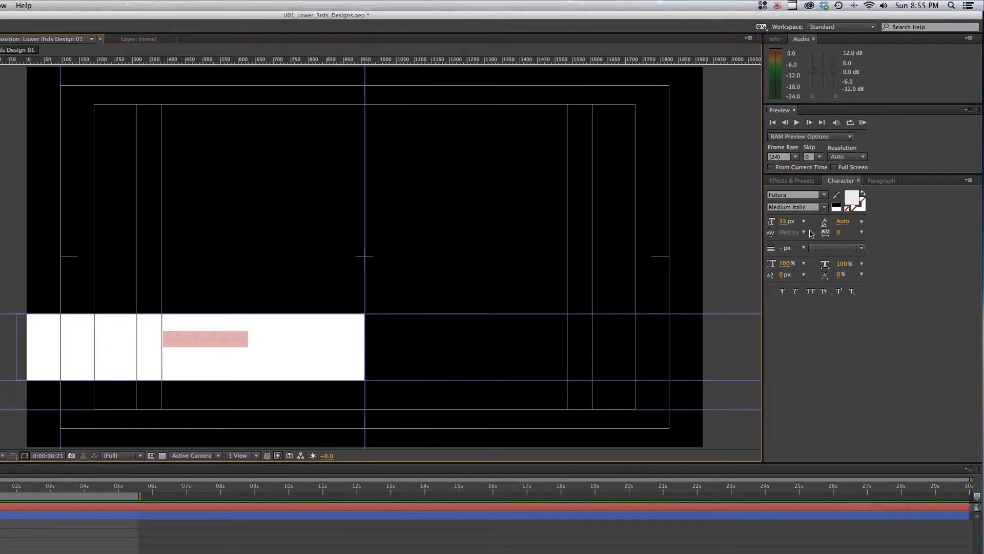
{"action": "left_click", "coordinate": [807, 204]}
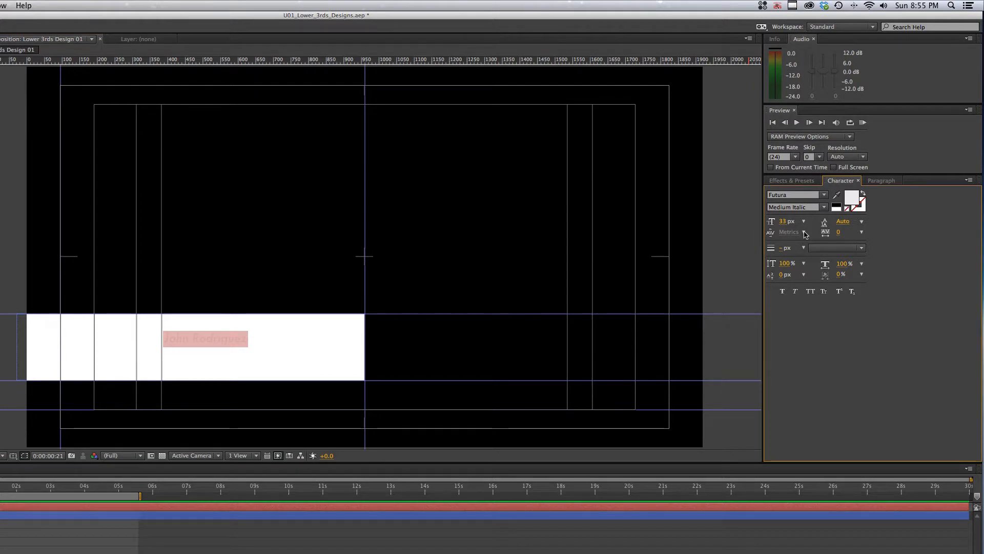
{"action": "left_click_drag", "start_coordinate": [787, 228], "coordinate": [802, 225]}
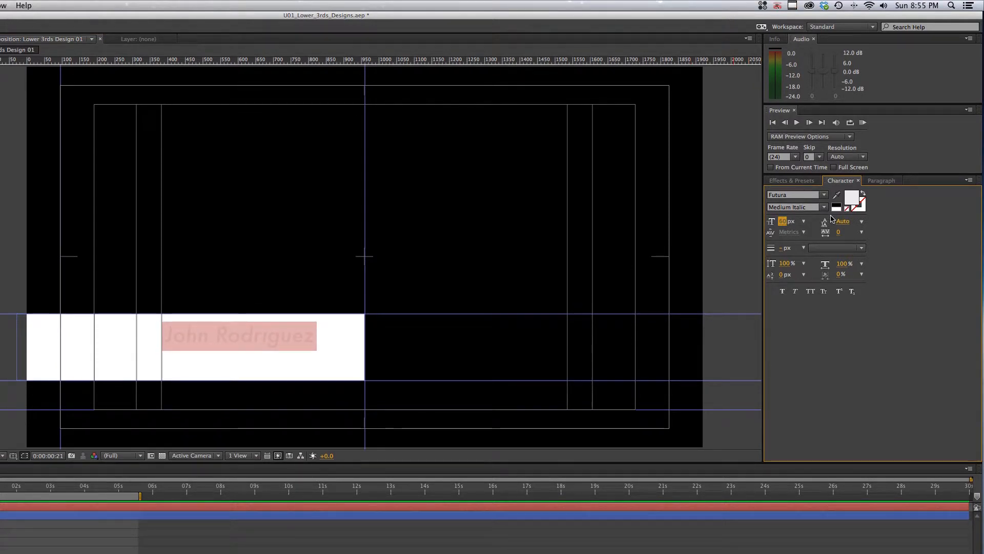
{"action": "left_click", "coordinate": [848, 202]}
{"action": "left_click_drag", "start_coordinate": [310, 402], "coordinate": [342, 448]}
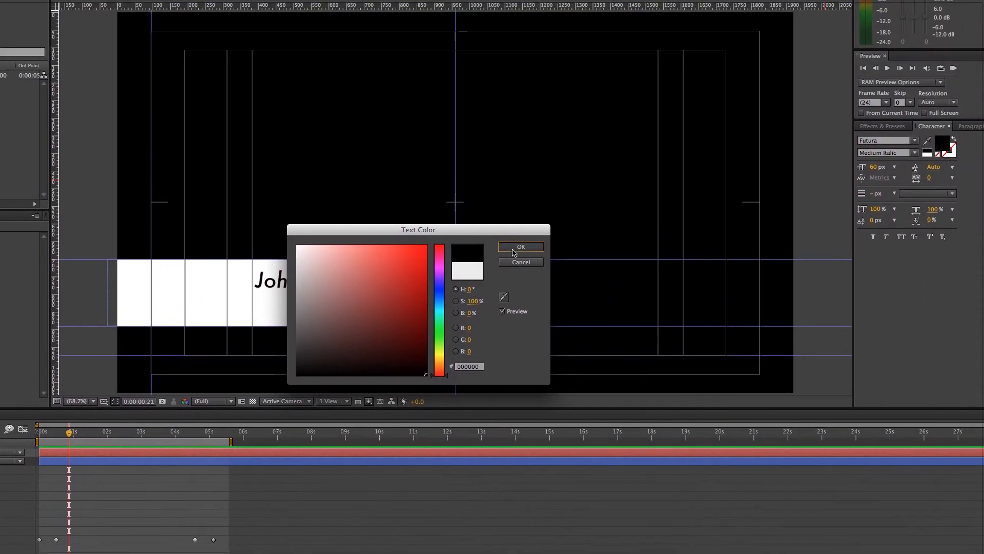
{"action": "left_click", "coordinate": [585, 171]}
{"action": "left_click", "coordinate": [823, 207]}
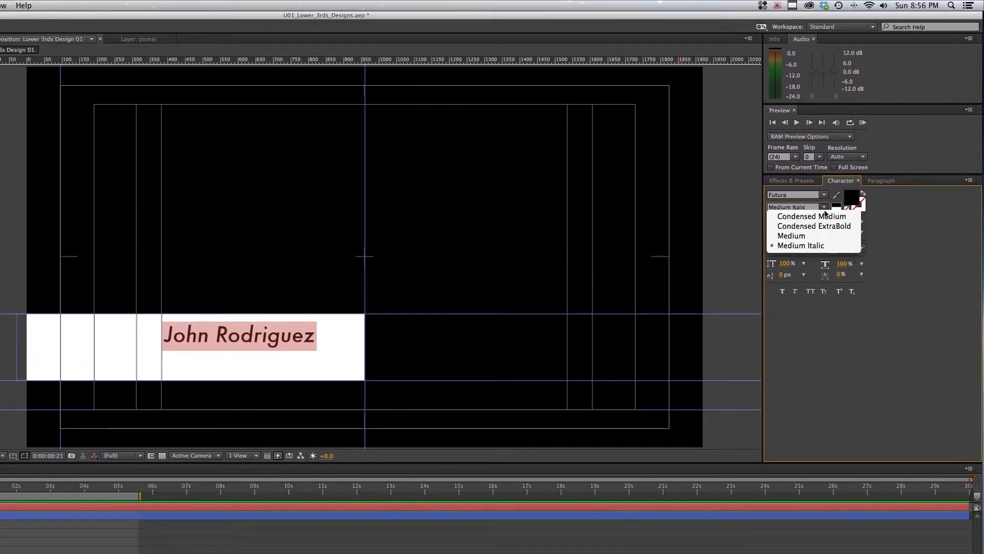
{"action": "left_click", "coordinate": [793, 233]}
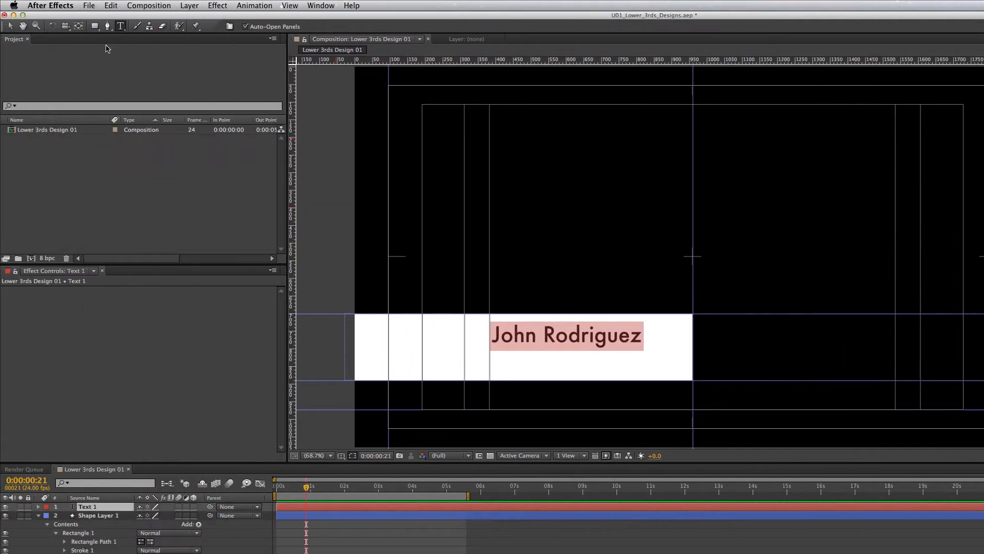
Place the name inside the white bar on the title-safe guide, enlarged to 100 px.
{"action": "left_click", "coordinate": [11, 27]}
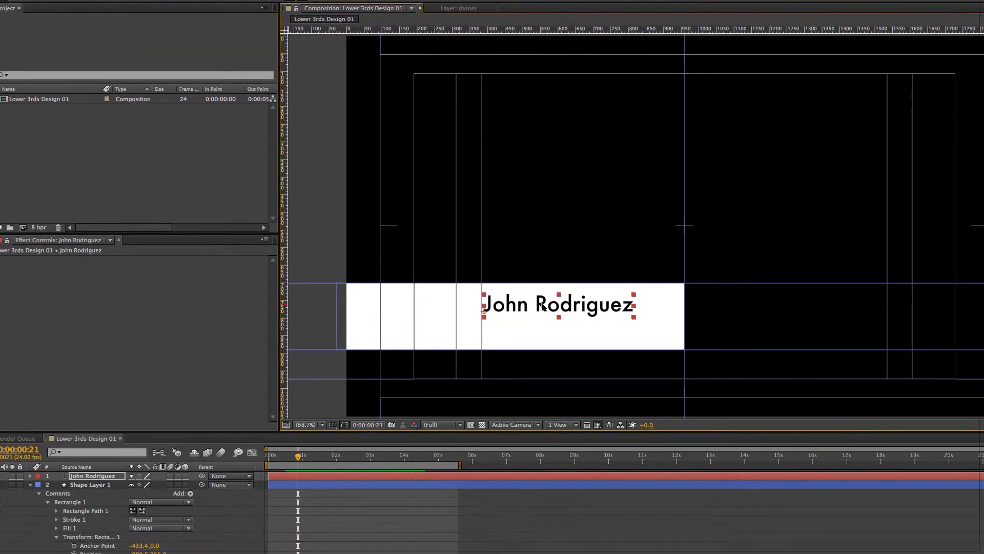
{"action": "left_click_drag", "start_coordinate": [554, 342], "coordinate": [504, 331]}
{"action": "mouse_move", "coordinate": [482, 278]}
{"action": "left_mouse_down"}
{"action": "mouse_move", "coordinate": [514, 277]}
{"action": "mouse_move", "coordinate": [498, 272]}
{"action": "left_mouse_up"}
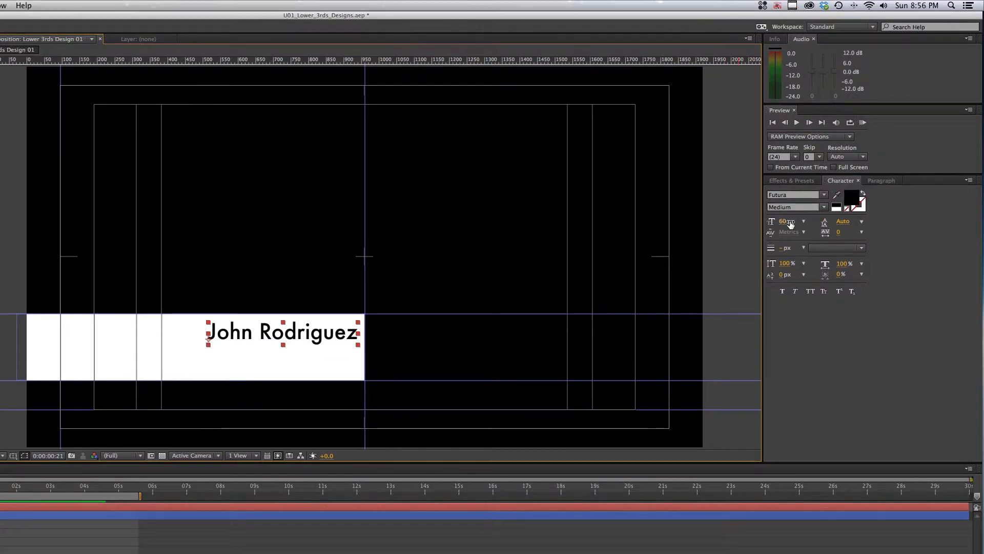
{"action": "left_click_drag", "start_coordinate": [791, 224], "coordinate": [813, 223]}
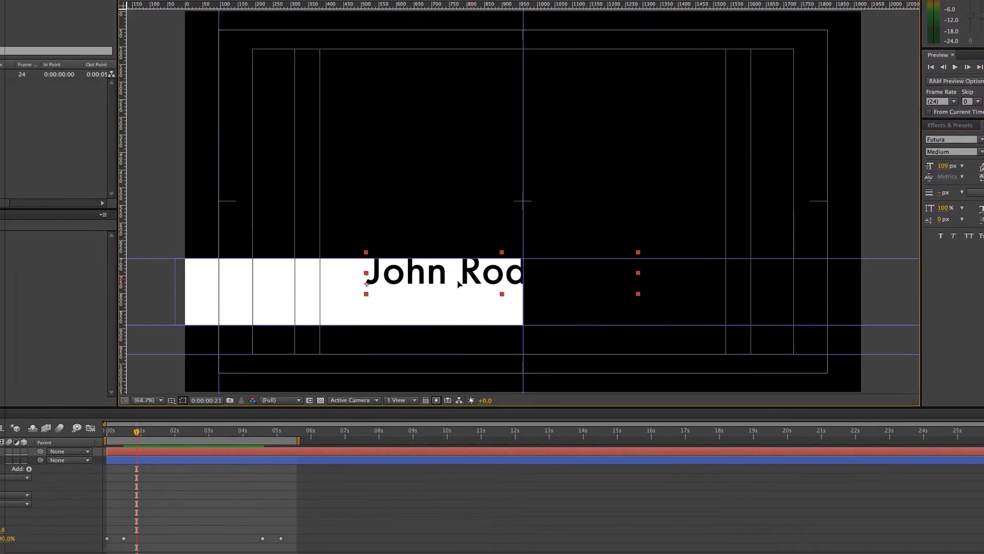
{"action": "left_click_drag", "start_coordinate": [312, 334], "coordinate": [222, 353]}
{"action": "left_click_drag", "start_coordinate": [446, 285], "coordinate": [460, 279]}
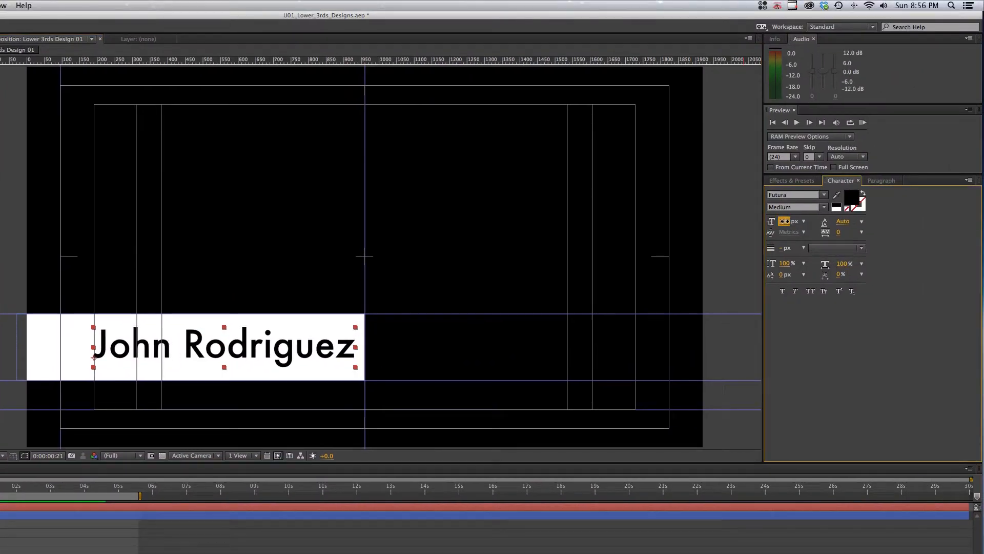
{"action": "left_click_drag", "start_coordinate": [784, 221], "coordinate": [783, 221]}
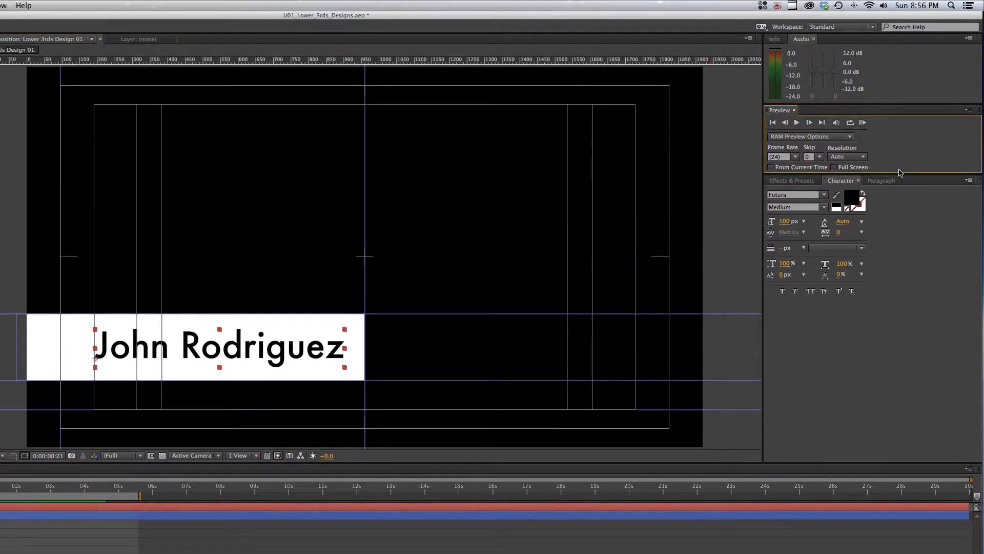
{"action": "left_click", "coordinate": [888, 135]}
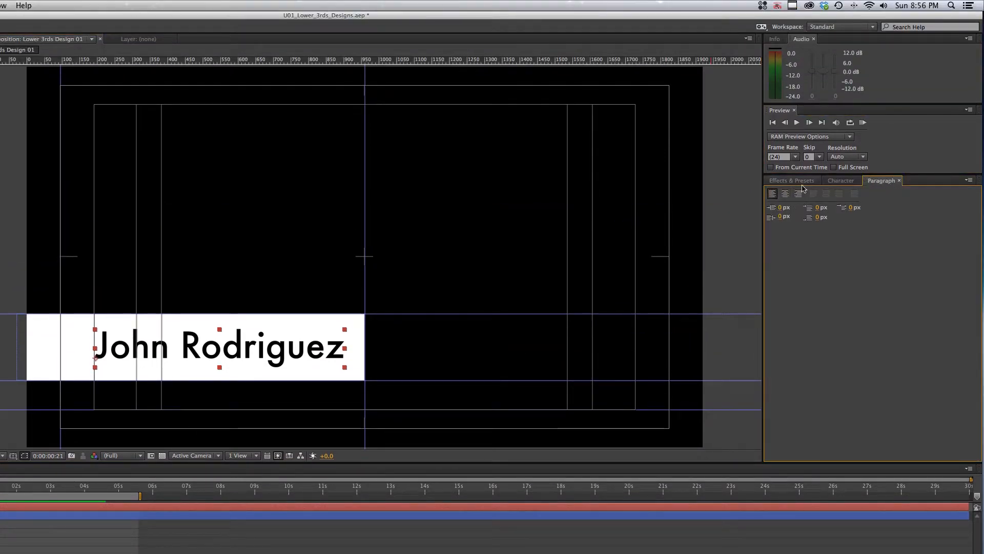
{"action": "left_click", "coordinate": [841, 181]}
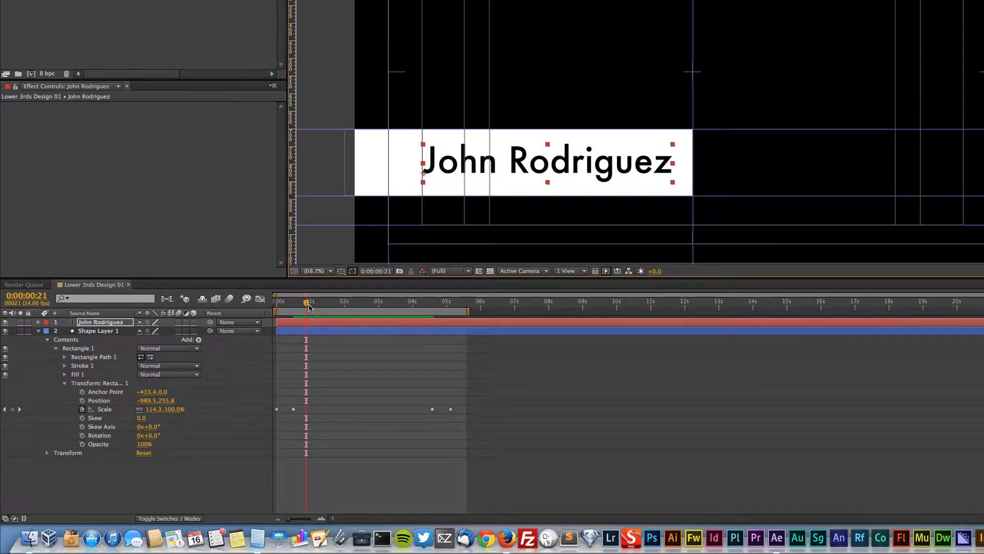
Scrub to preview the bar stretching out together with the name.
{"action": "mouse_move", "coordinate": [306, 303]}
{"action": "left_mouse_down"}
{"action": "mouse_move", "coordinate": [288, 305]}
{"action": "mouse_move", "coordinate": [299, 306]}
{"action": "left_mouse_up"}
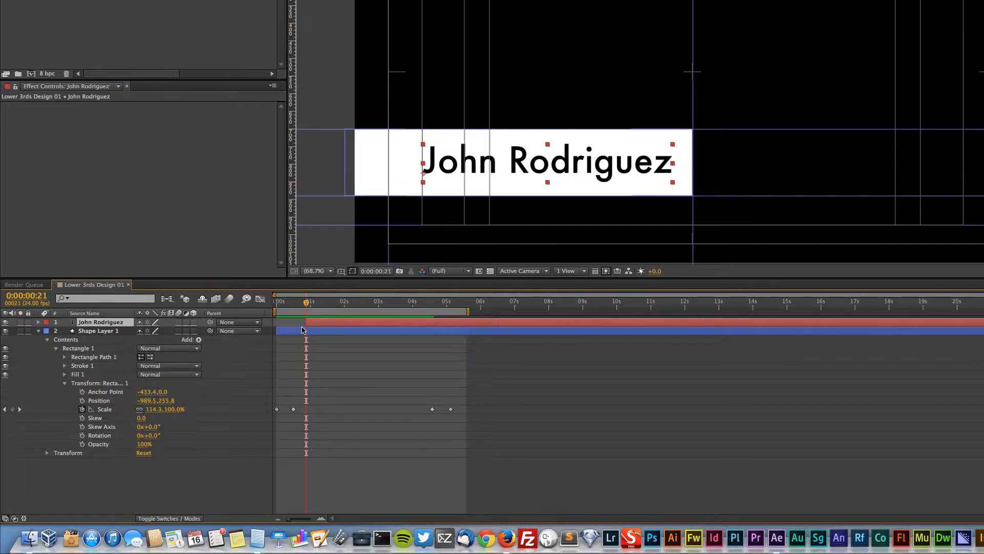
{"action": "left_click_drag", "start_coordinate": [302, 304], "coordinate": [331, 305]}
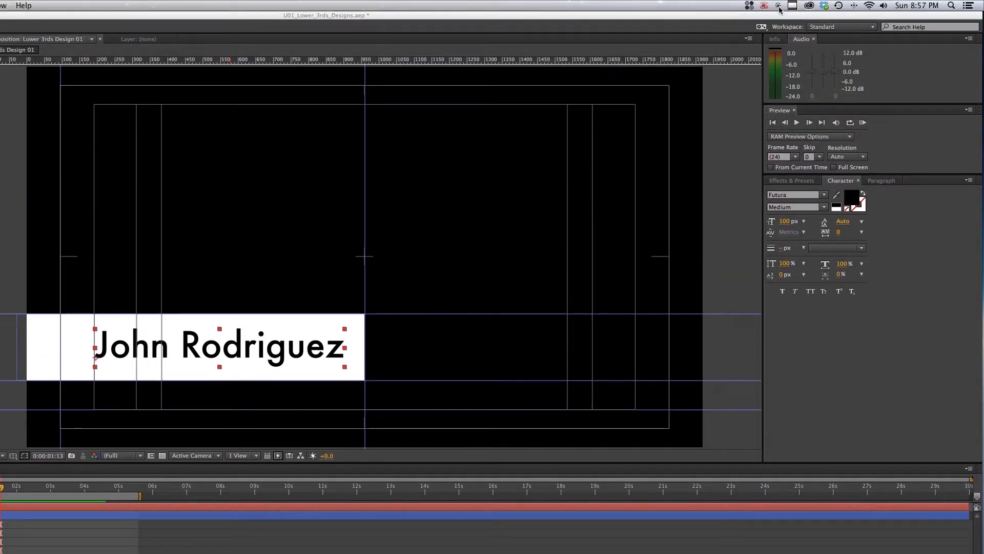
{"action": "left_click", "coordinate": [778, 6]}
{"action": "left_click", "coordinate": [780, 45]}
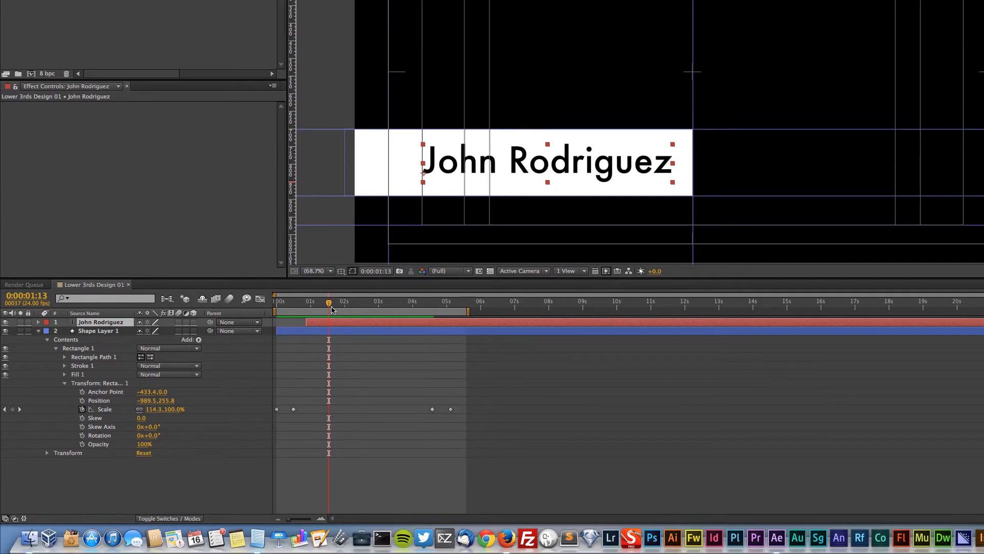
Undo the last change and trim the name layer's in-point to 0:00:00:21 with Option+[.
{"action": "key", "text": "super+z"}
{"action": "key", "text": "super+z"}
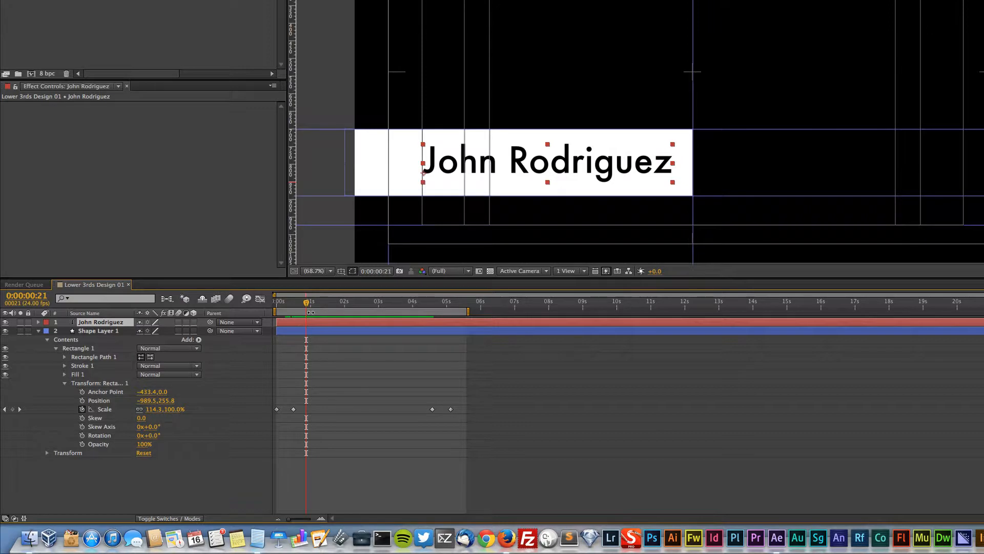
{"action": "key", "text": "alt"}
{"action": "key", "text": "alt+bracketleft"}
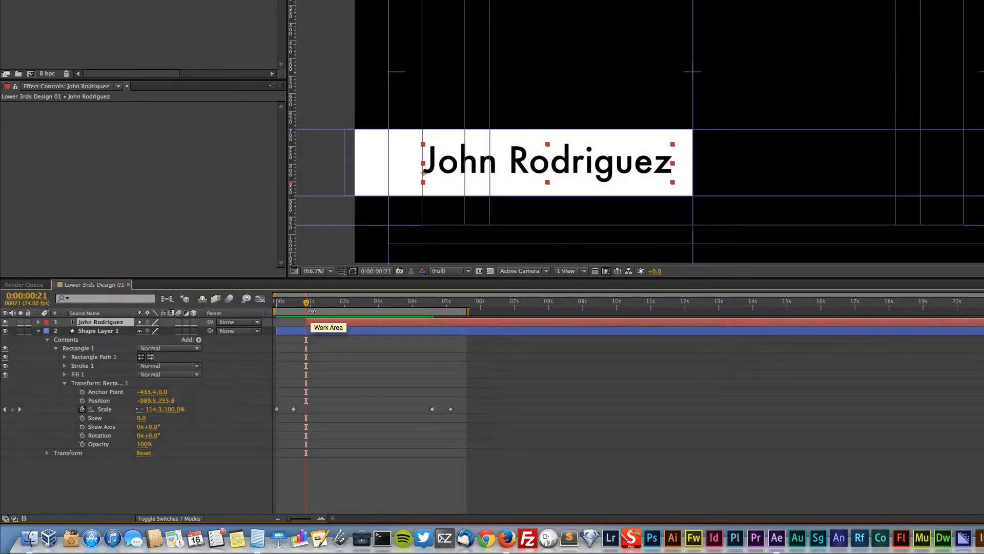
{"action": "left_click_drag", "start_coordinate": [306, 303], "coordinate": [310, 306]}
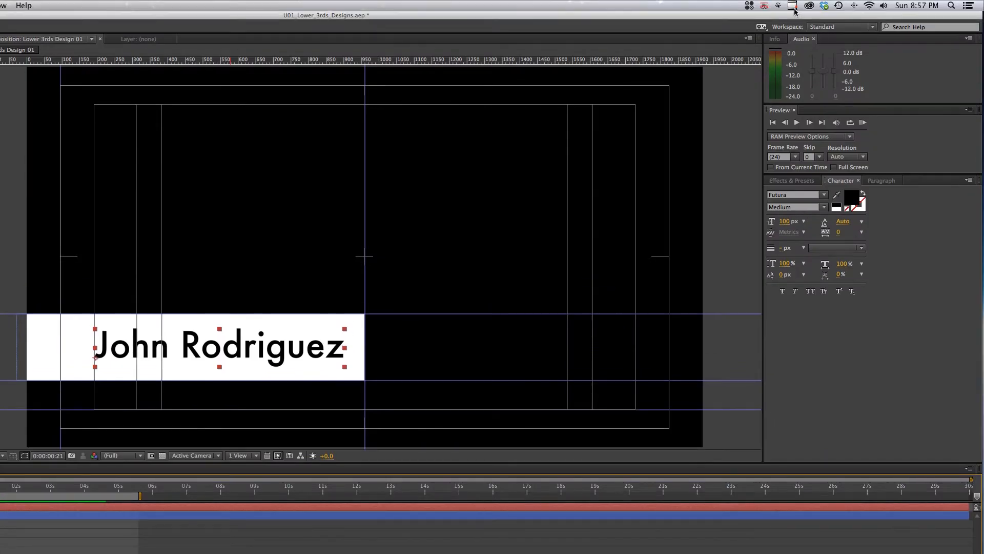
{"action": "left_click", "coordinate": [778, 5]}
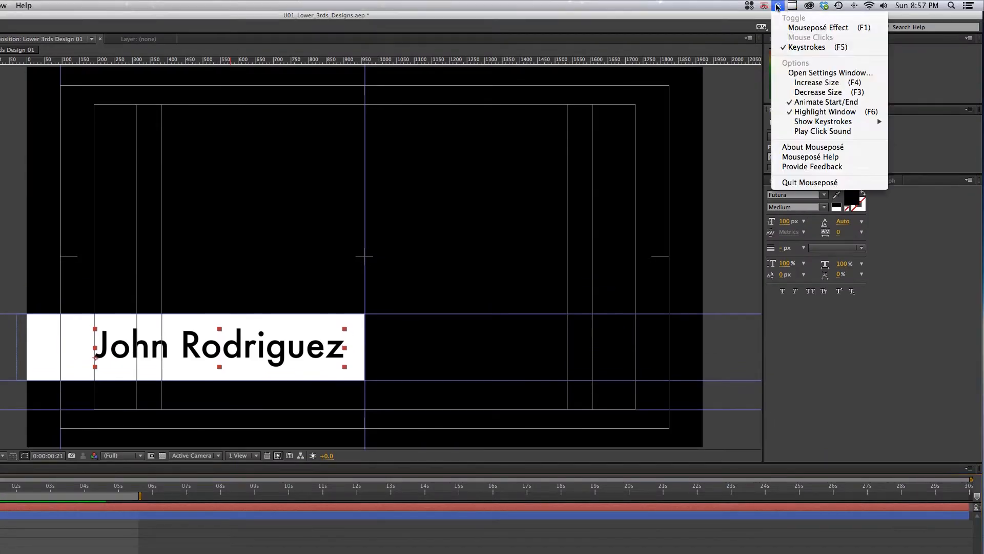
{"action": "left_click", "coordinate": [789, 47]}
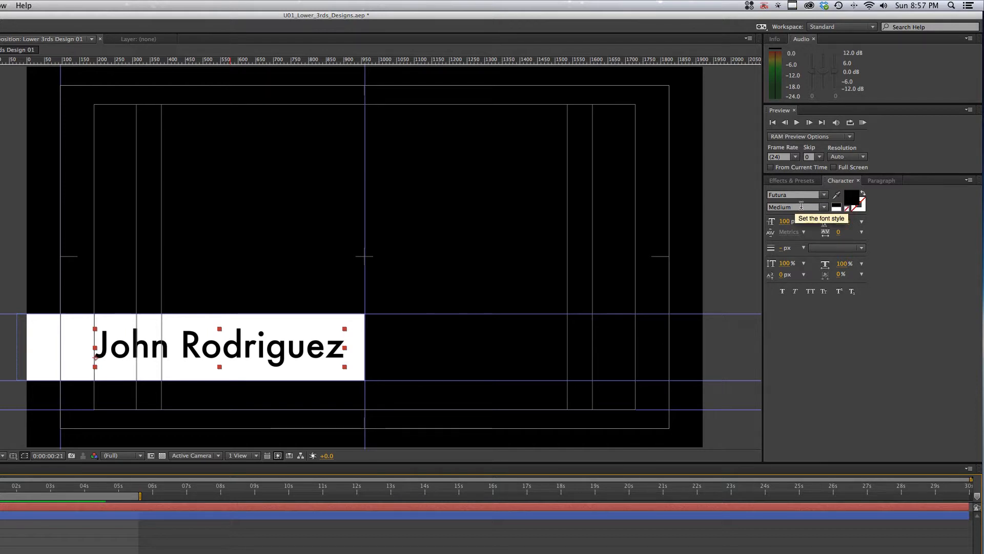
Browse Animation Presets > Text > Animate In and test Espresso Eye Chart on the name.
{"action": "left_click", "coordinate": [804, 180]}
{"action": "left_click", "coordinate": [889, 182]}
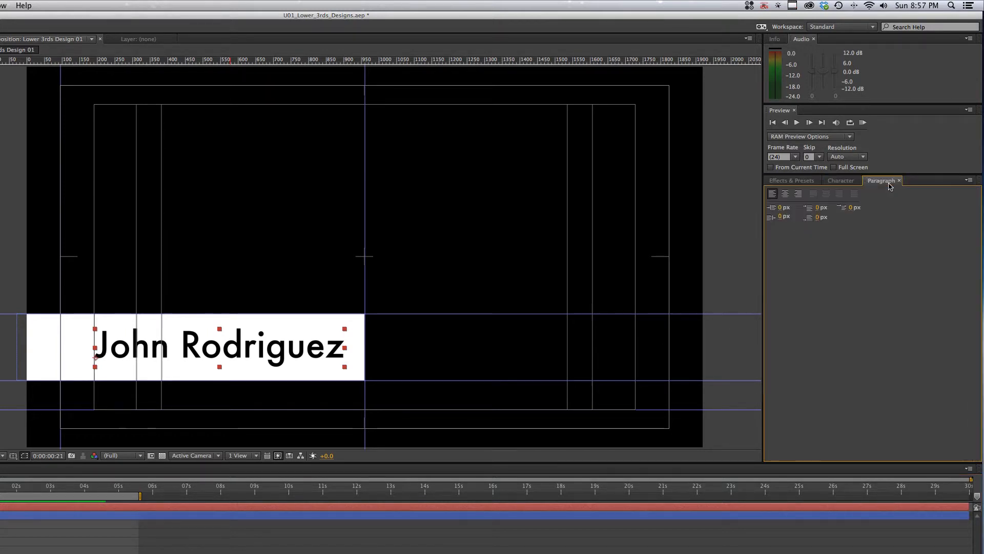
{"action": "left_click", "coordinate": [852, 183]}
{"action": "left_click", "coordinate": [782, 183]}
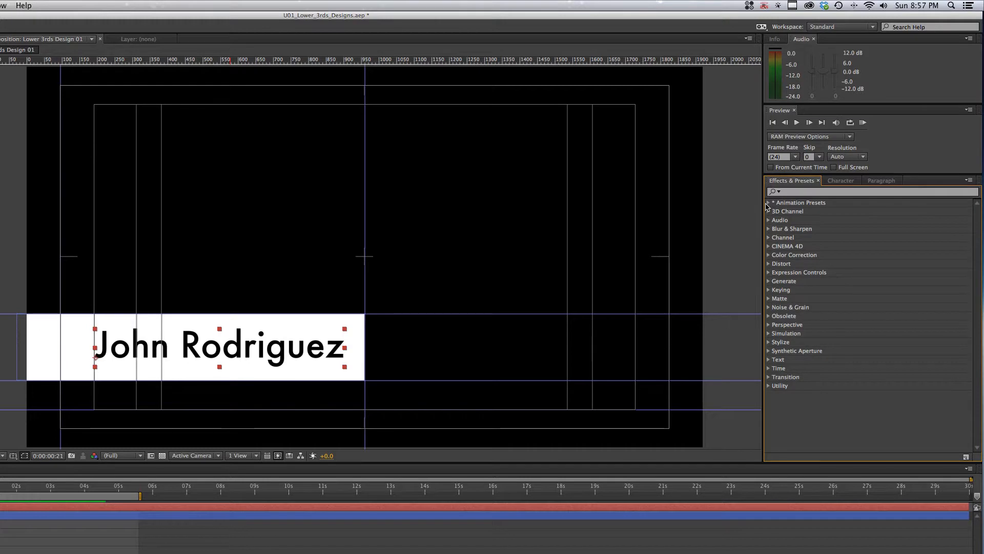
{"action": "left_click", "coordinate": [769, 203]}
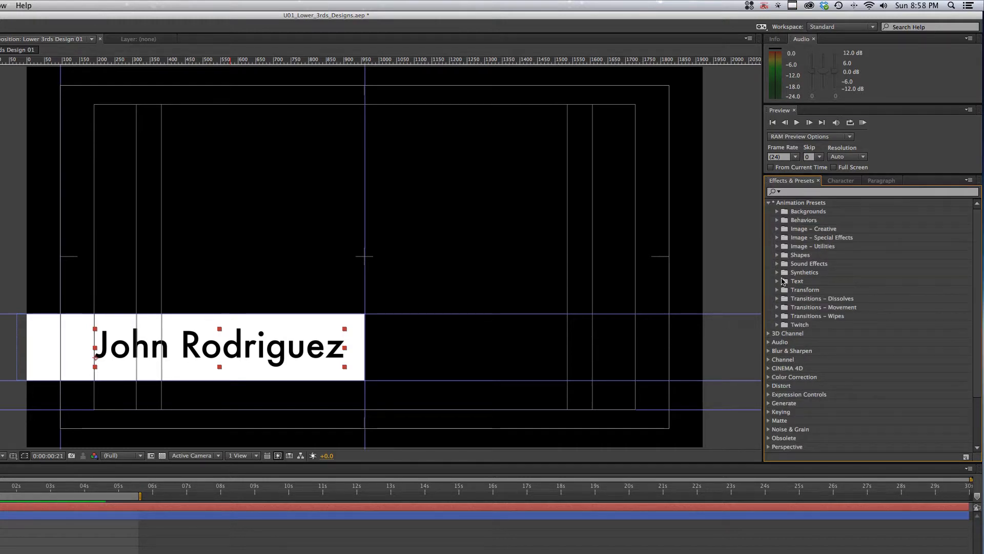
{"action": "left_click", "coordinate": [780, 282]}
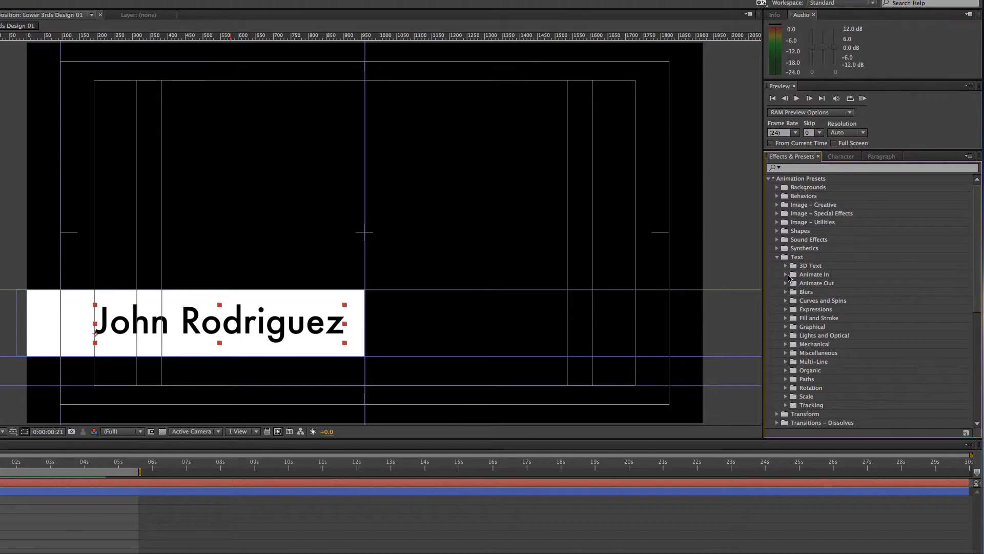
{"action": "left_click", "coordinate": [786, 277]}
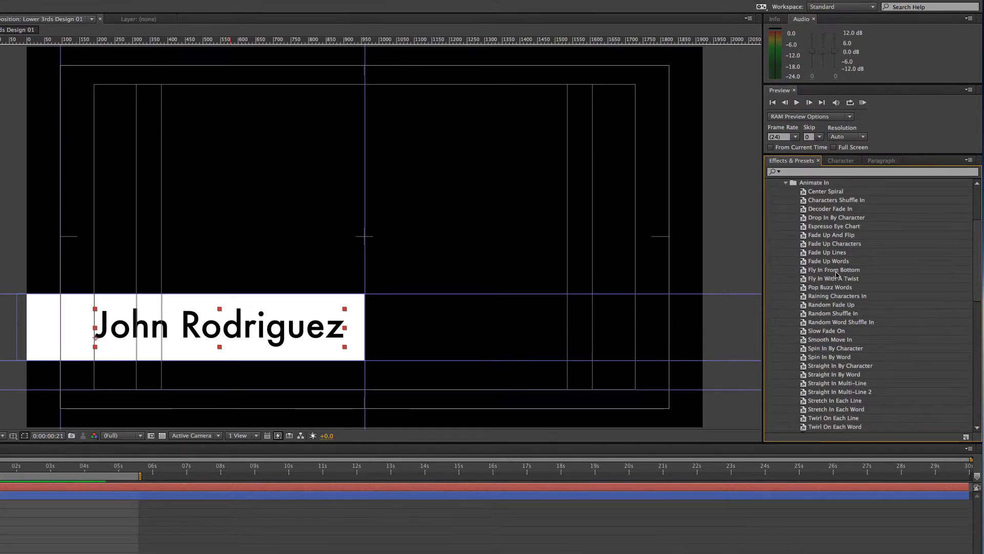
{"action": "left_click", "coordinate": [816, 268]}
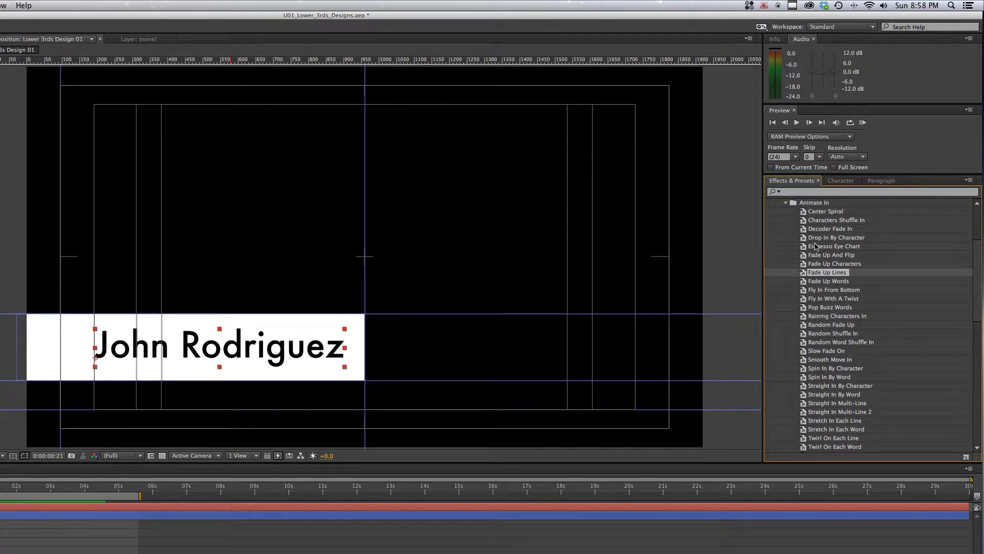
{"action": "left_click", "coordinate": [815, 248]}
{"action": "left_click_drag", "start_coordinate": [805, 250], "coordinate": [224, 352]}
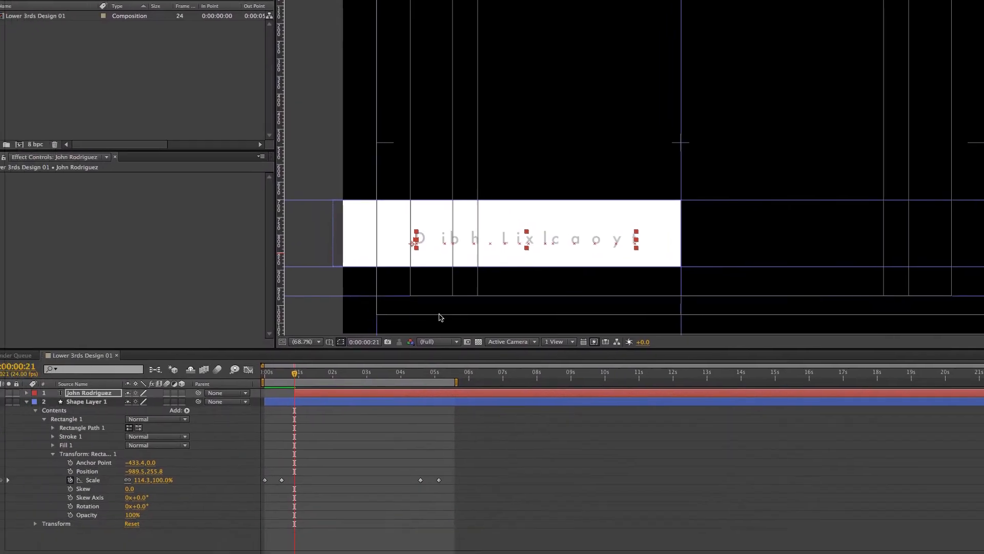
{"action": "left_click_drag", "start_coordinate": [232, 415], "coordinate": [239, 417]}
{"action": "mouse_move", "coordinate": [316, 303]}
{"action": "left_mouse_down"}
{"action": "mouse_move", "coordinate": [391, 303]}
{"action": "mouse_move", "coordinate": [307, 306]}
{"action": "mouse_move", "coordinate": [361, 304]}
{"action": "mouse_move", "coordinate": [322, 307]}
{"action": "left_mouse_up"}
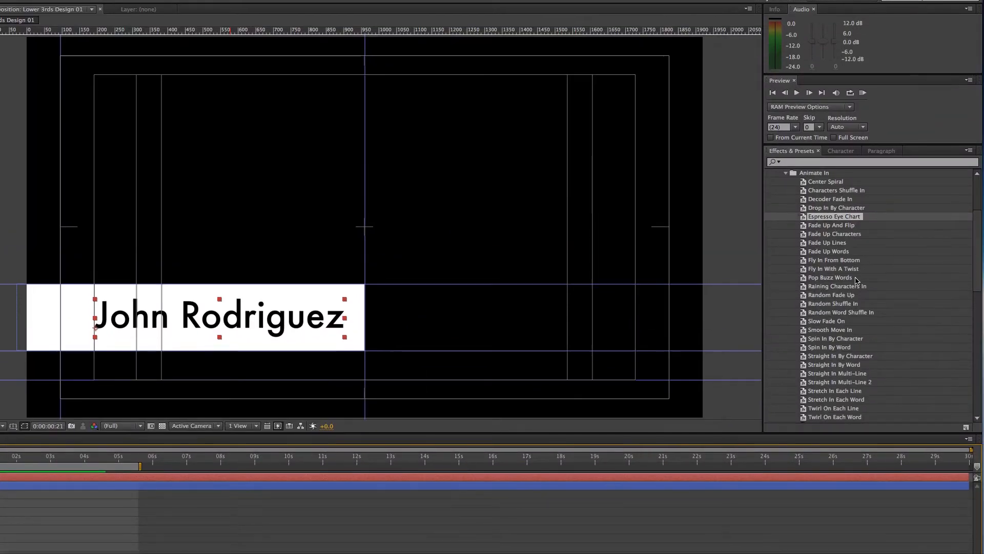
Apply Smooth Move In to the name layer and preview it sliding into the bar.
{"action": "left_click", "coordinate": [853, 279]}
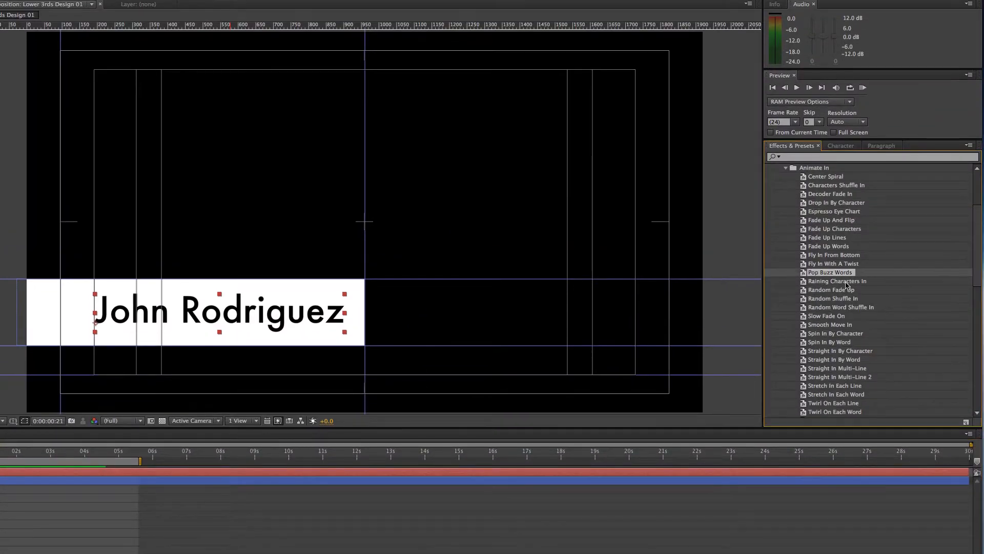
{"action": "left_click_drag", "start_coordinate": [829, 272], "coordinate": [303, 272]}
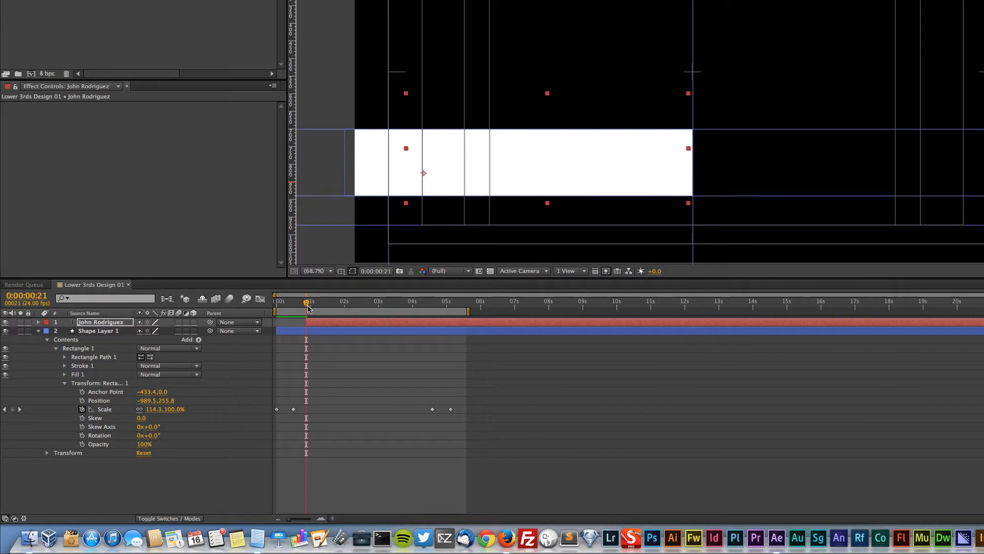
{"action": "mouse_move", "coordinate": [308, 307]}
{"action": "left_mouse_down"}
{"action": "mouse_move", "coordinate": [410, 312]}
{"action": "mouse_move", "coordinate": [286, 309]}
{"action": "mouse_move", "coordinate": [295, 312]}
{"action": "left_mouse_up"}
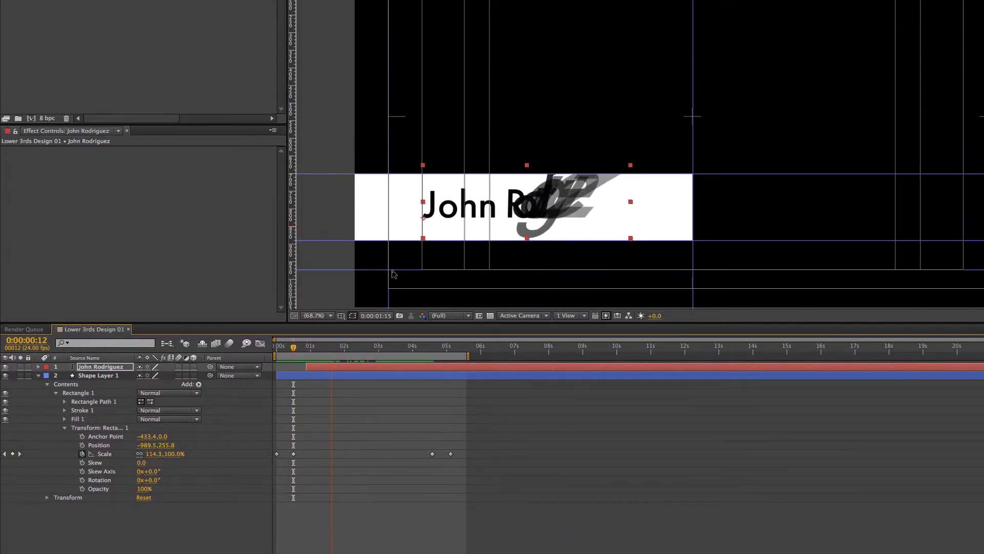
Preview the name's animation and try the Spin In By Character and Wipe In To Center presets.
{"action": "key", "text": "space"}
{"action": "left_click_drag", "start_coordinate": [370, 305], "coordinate": [338, 305]}
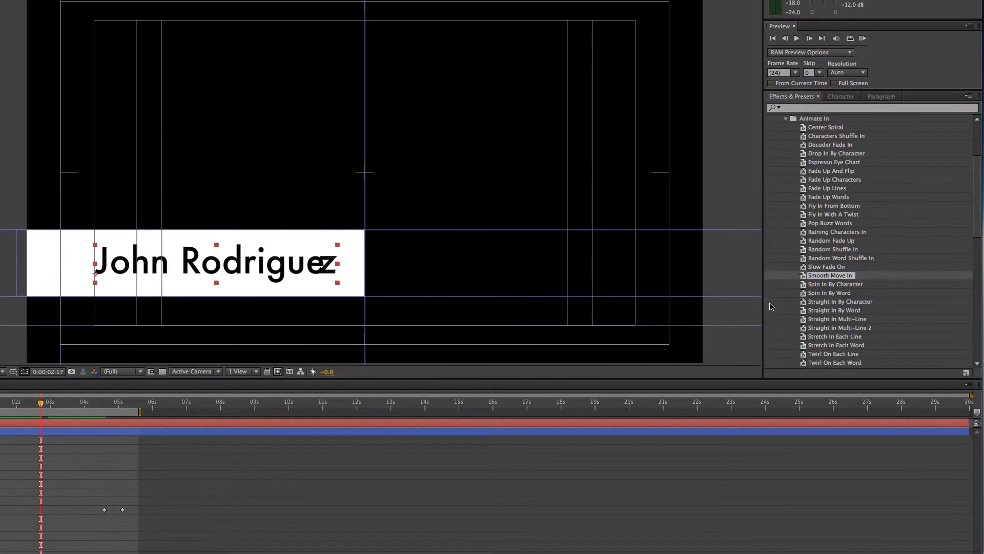
{"action": "left_click", "coordinate": [832, 285]}
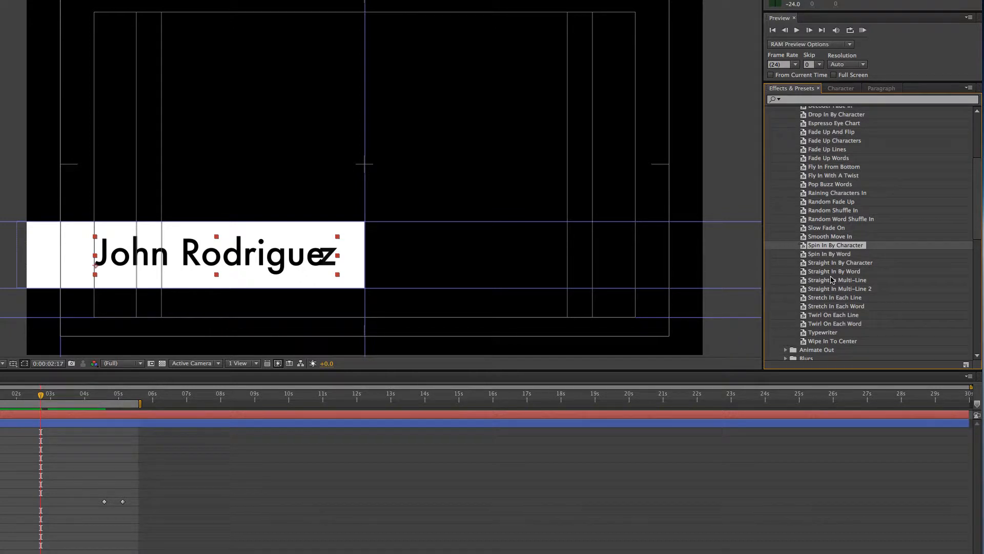
{"action": "left_click_drag", "start_coordinate": [825, 341], "coordinate": [216, 256]}
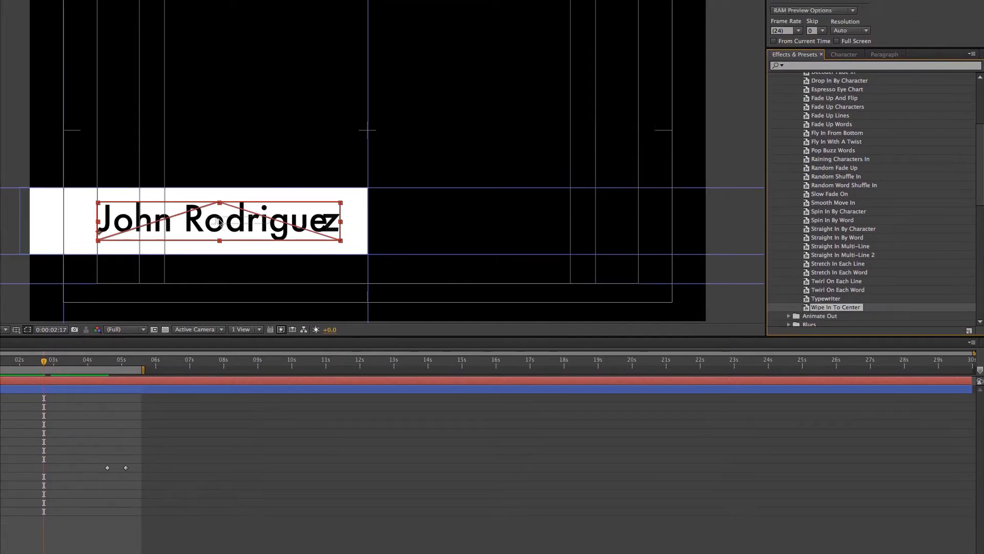
{"action": "left_click_drag", "start_coordinate": [219, 221], "coordinate": [220, 223]}
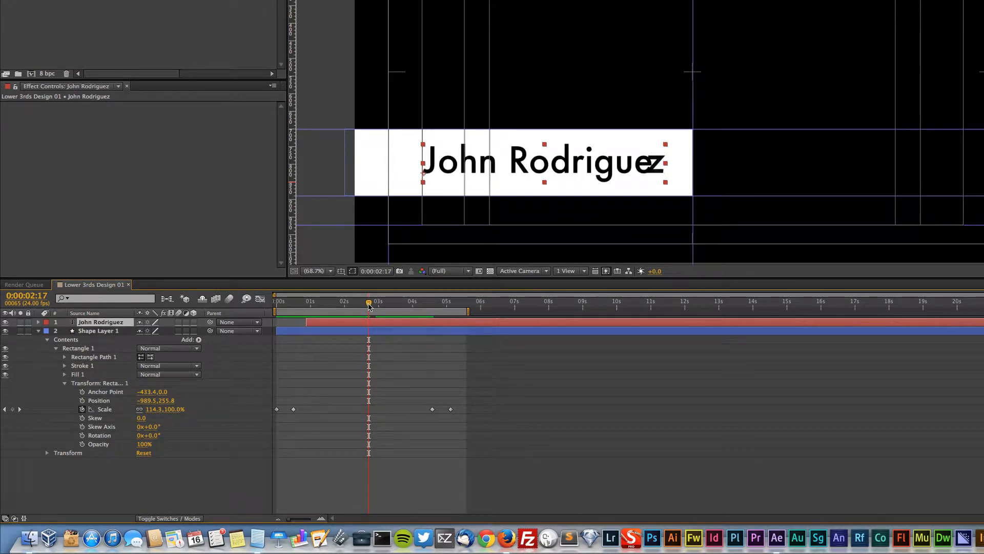
{"action": "left_click_drag", "start_coordinate": [358, 307], "coordinate": [301, 308]}
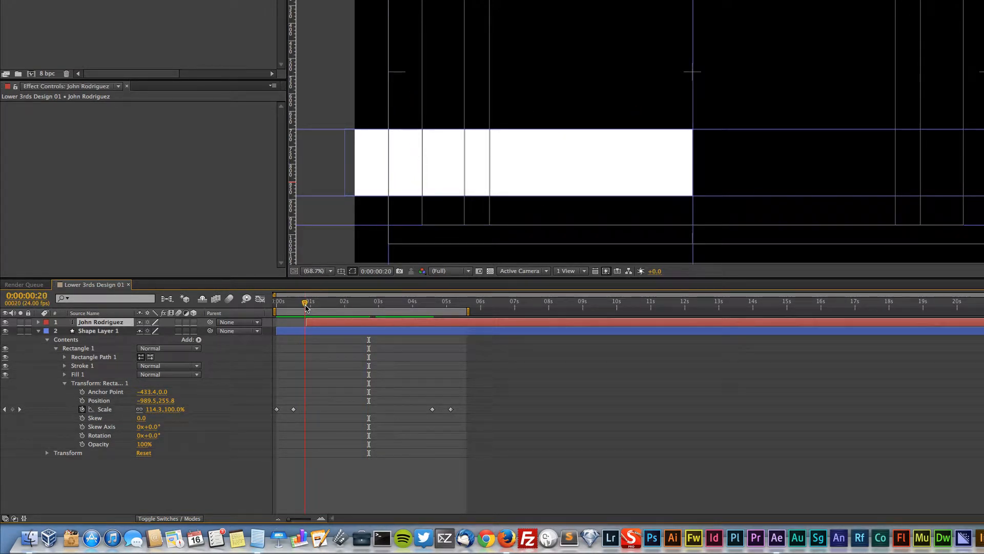
{"action": "double_click", "coordinate": [317, 326]}
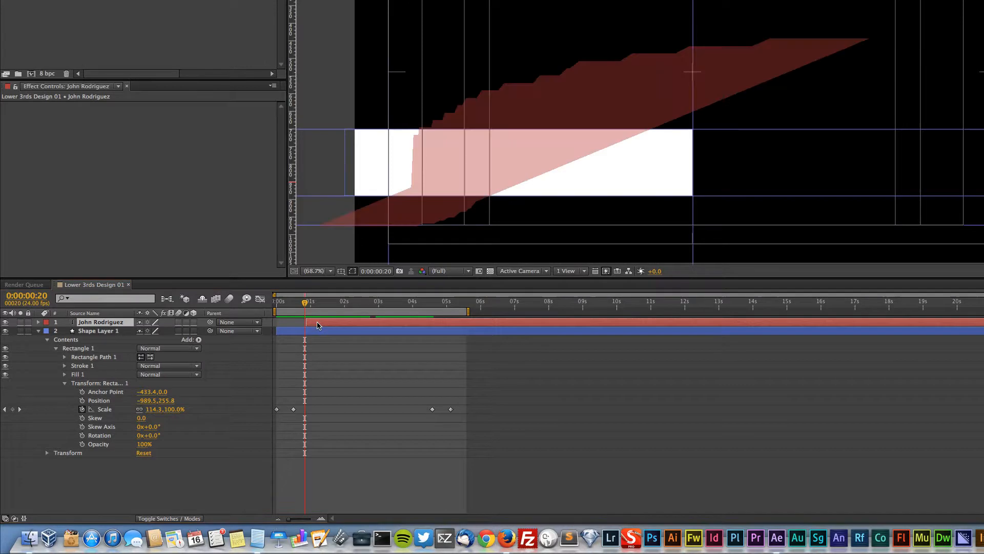
{"action": "left_click_drag", "start_coordinate": [304, 305], "coordinate": [307, 305]}
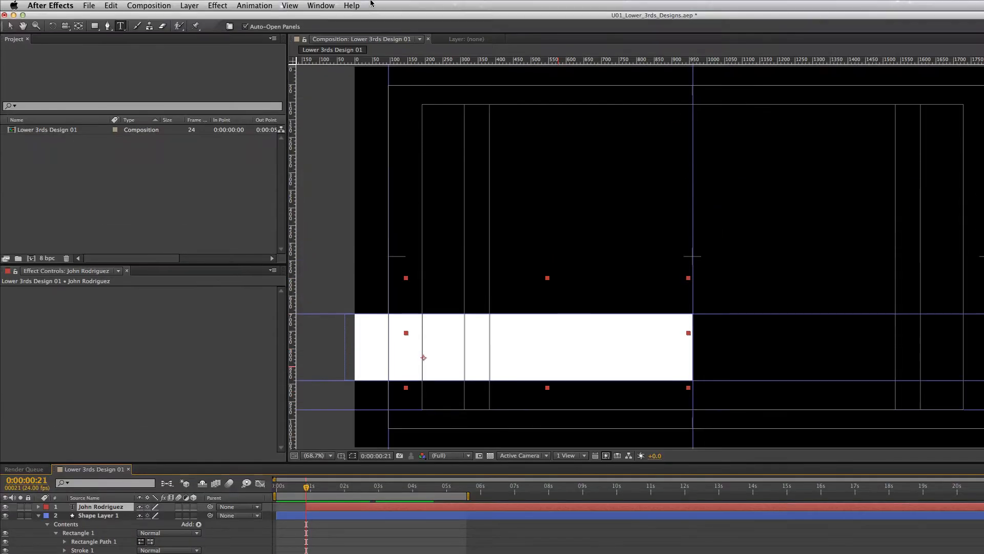
Delete Animator 1 and Animator 2 from the name layer's text properties.
{"action": "left_click", "coordinate": [328, 5]}
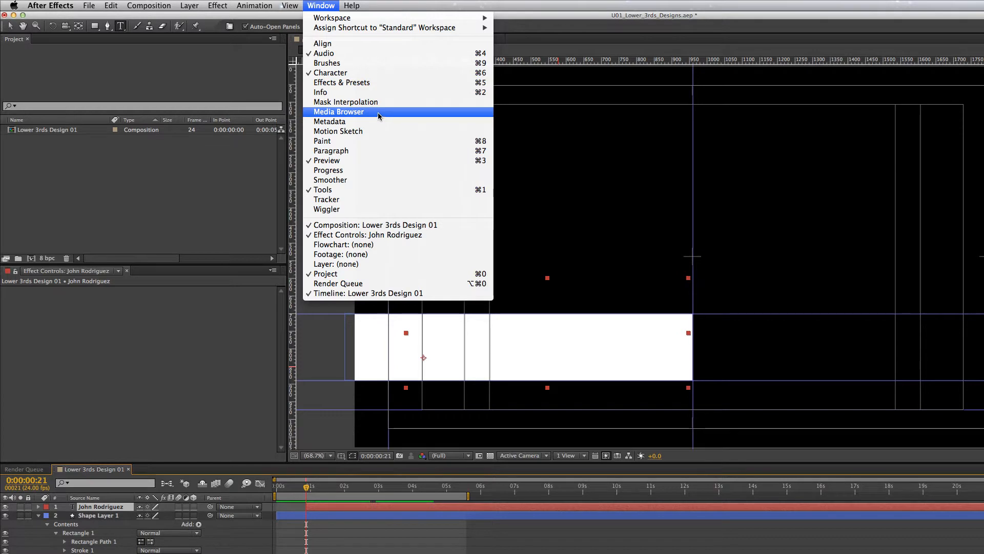
{"action": "left_click", "coordinate": [379, 84]}
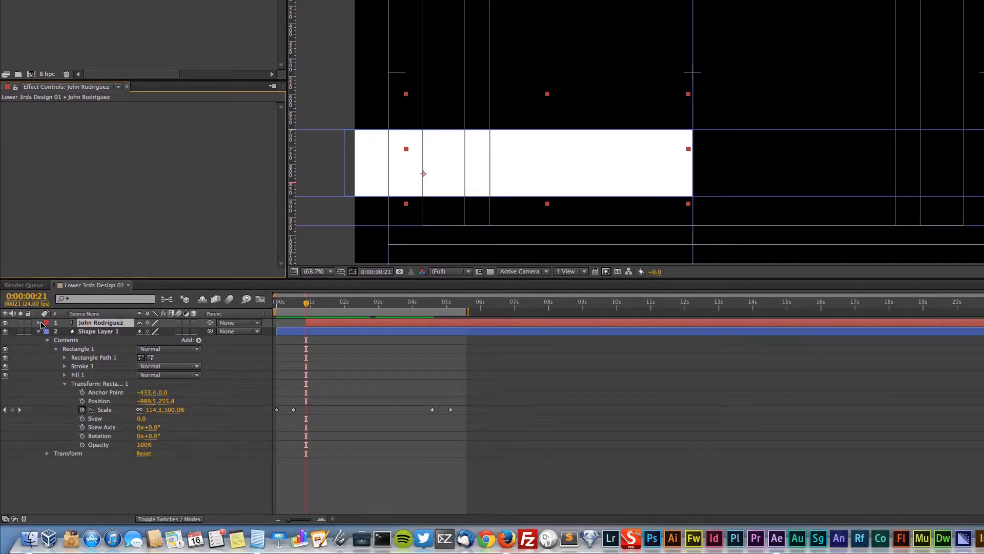
{"action": "left_click", "coordinate": [40, 323]}
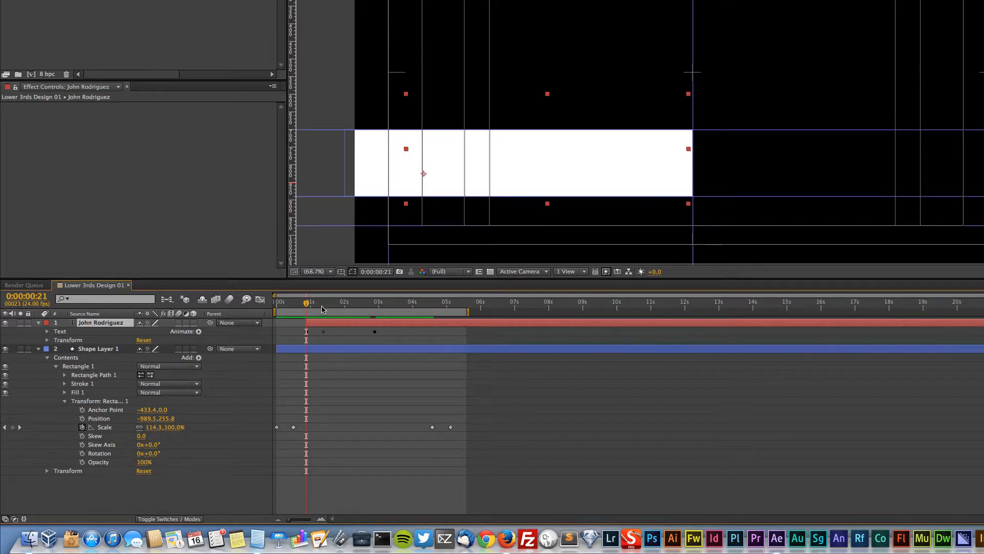
{"action": "left_click_drag", "start_coordinate": [311, 310], "coordinate": [312, 308]}
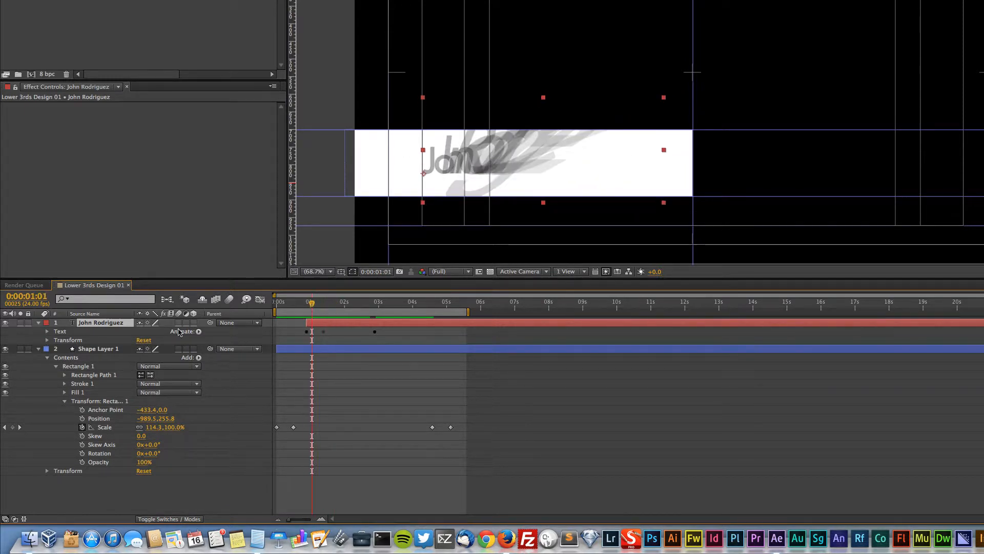
{"action": "left_click", "coordinate": [48, 332]}
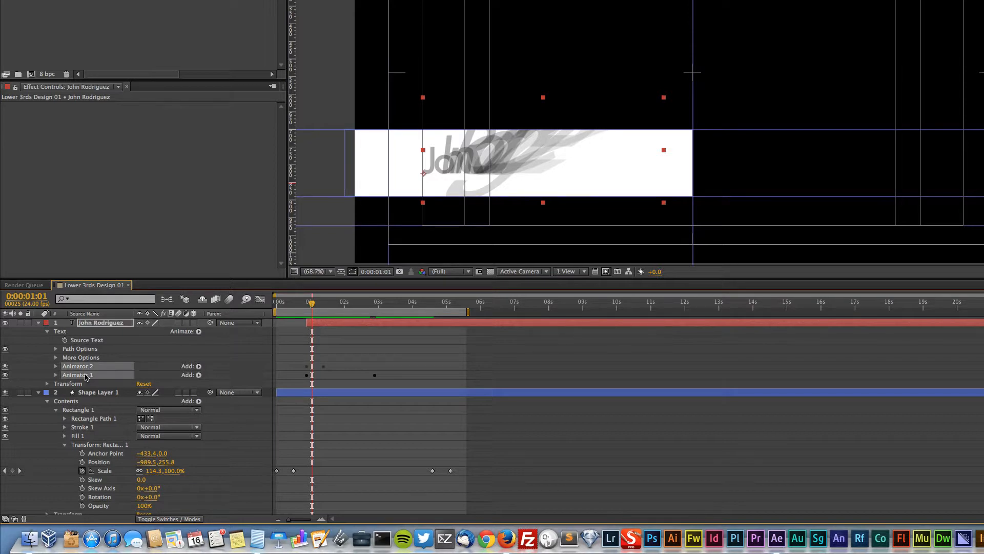
{"action": "key", "text": "Delete"}
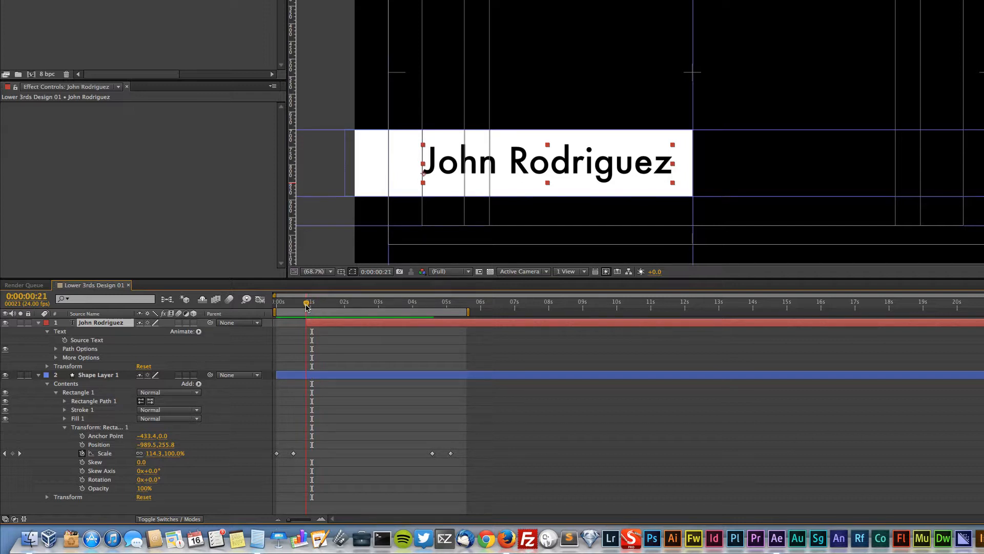
{"action": "left_click_drag", "start_coordinate": [312, 306], "coordinate": [309, 306]}
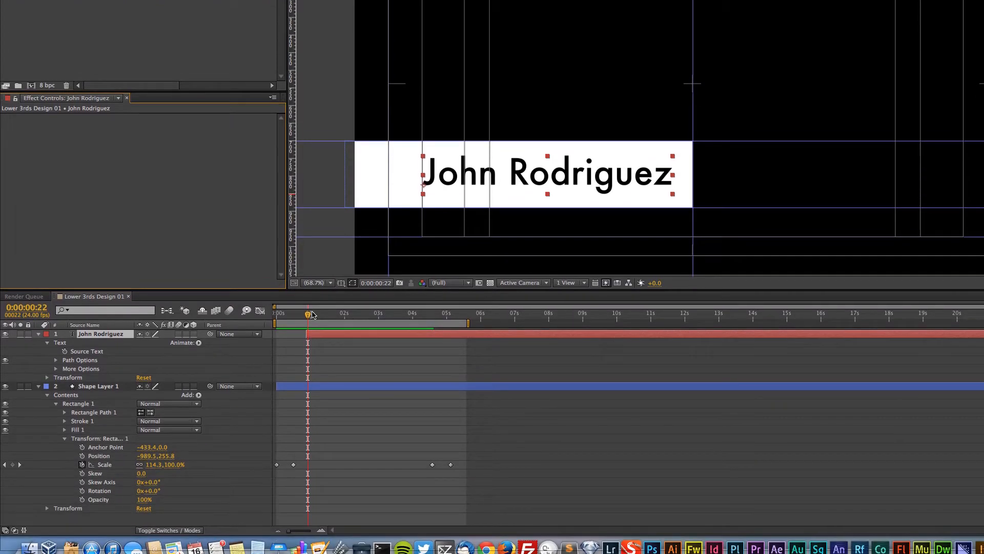
{"action": "left_click_drag", "start_coordinate": [308, 314], "coordinate": [306, 314]}
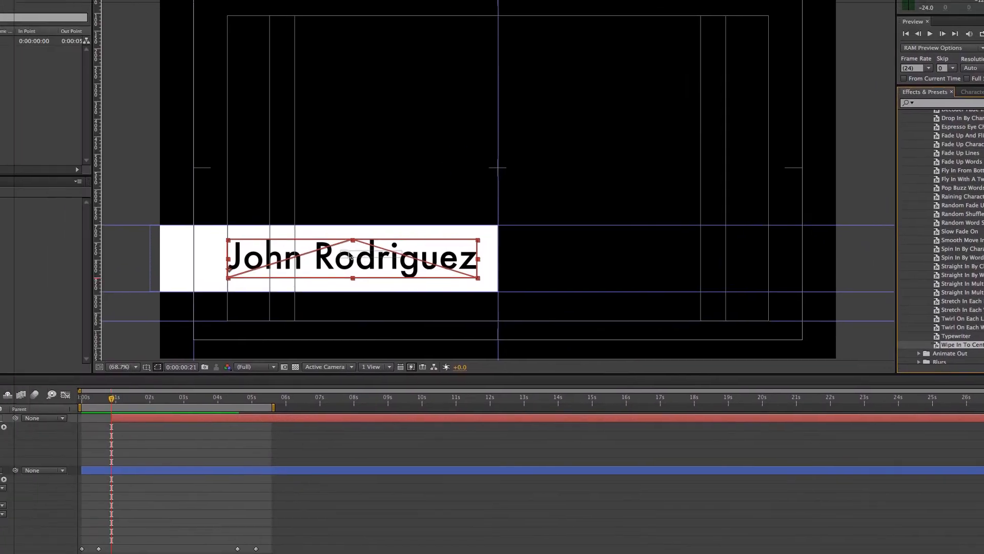
{"action": "left_click_drag", "start_coordinate": [349, 256], "coordinate": [349, 256]}
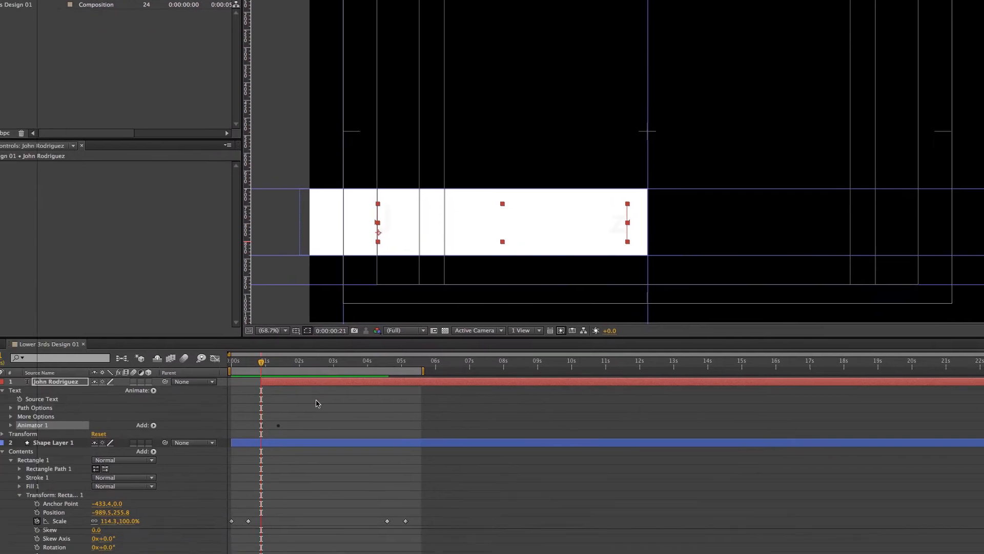
{"action": "left_click", "coordinate": [111, 400]}
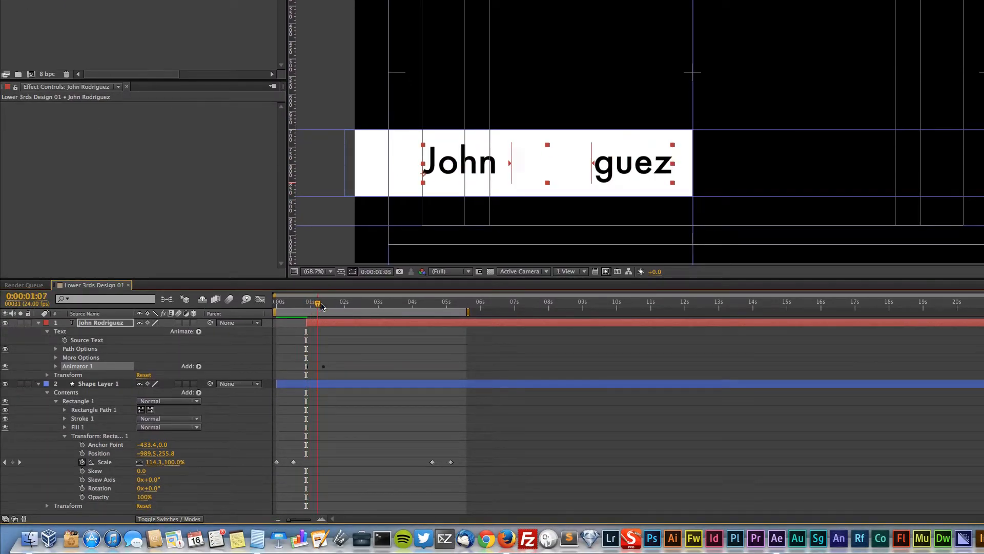
{"action": "left_click_drag", "start_coordinate": [319, 305], "coordinate": [329, 305]}
{"action": "key", "text": "super+z"}
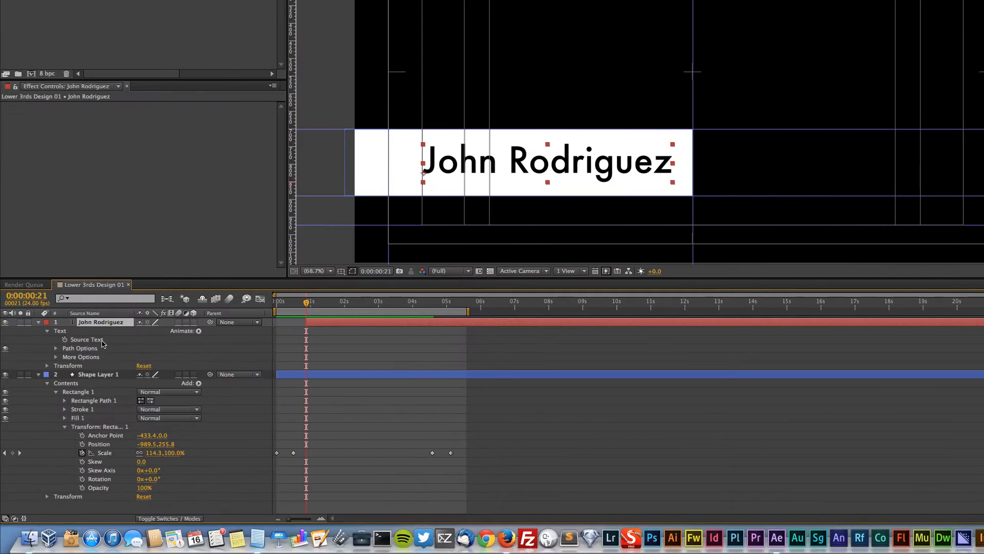
{"action": "left_click", "coordinate": [47, 332]}
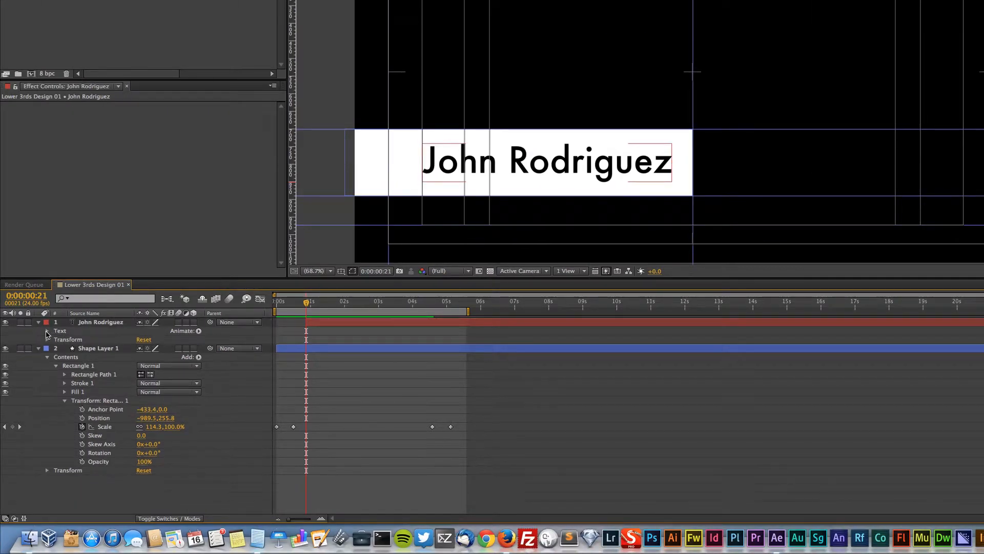
{"action": "left_click", "coordinate": [48, 331]}
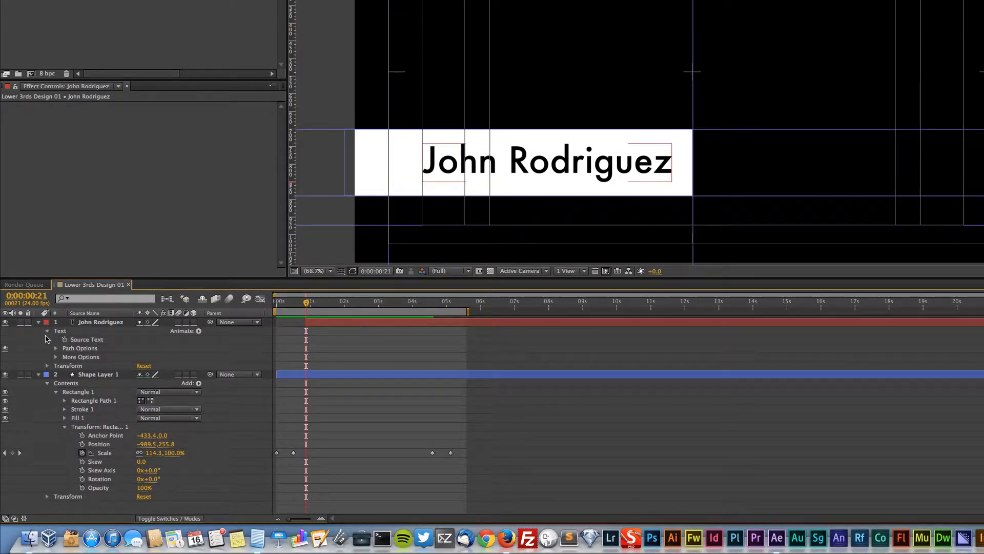
{"action": "left_click", "coordinate": [47, 331]}
{"action": "left_click", "coordinate": [39, 322]}
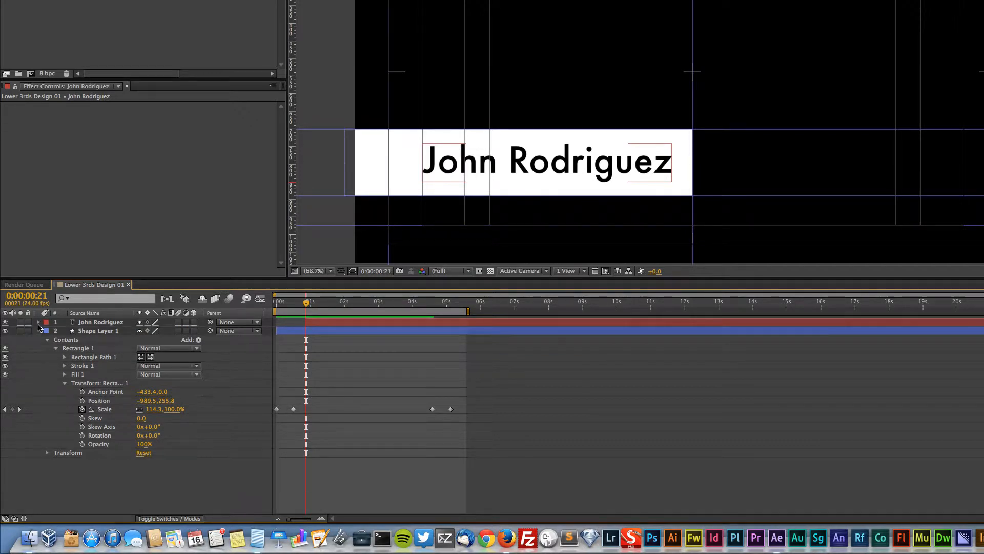
{"action": "left_click", "coordinate": [39, 322]}
{"action": "left_click", "coordinate": [47, 331]}
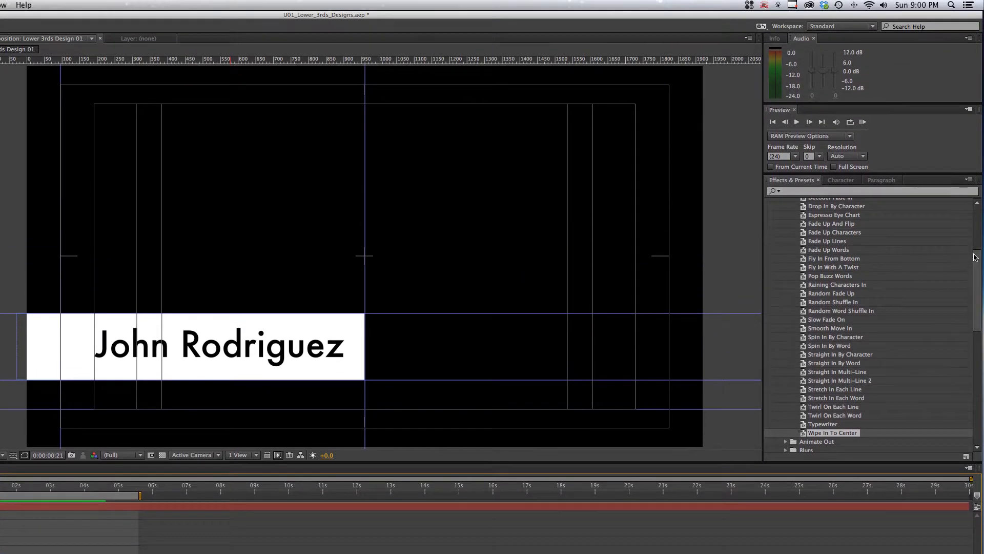
{"action": "left_click_drag", "start_coordinate": [975, 257], "coordinate": [974, 236]}
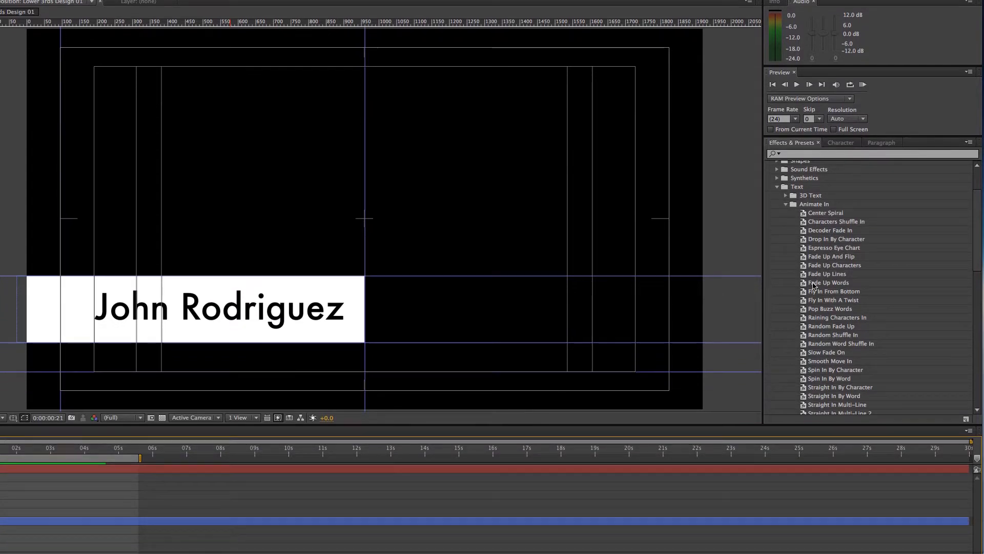
{"action": "left_click", "coordinate": [815, 315]}
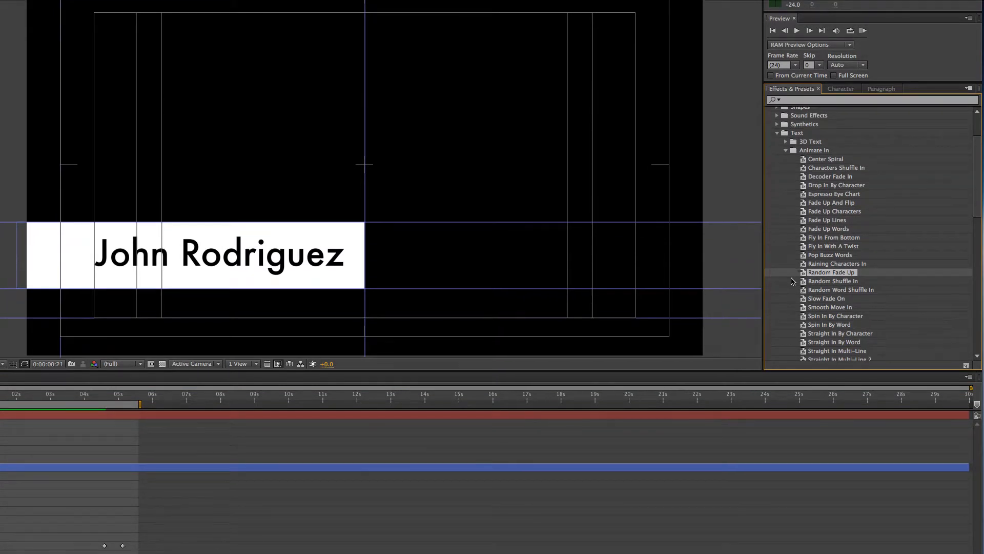
{"action": "left_click", "coordinate": [815, 280]}
{"action": "left_click_drag", "start_coordinate": [819, 280], "coordinate": [289, 398]}
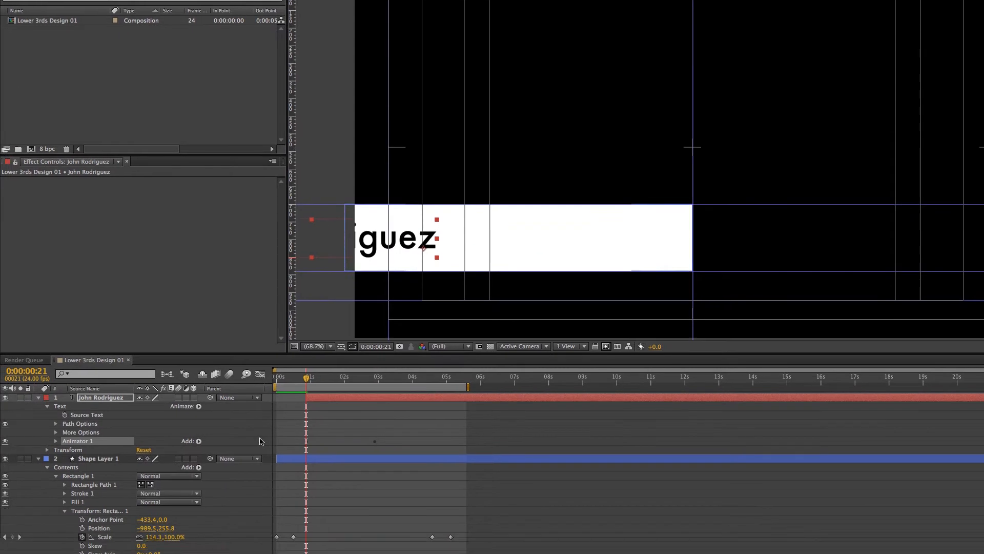
{"action": "left_click_drag", "start_coordinate": [332, 305], "coordinate": [305, 307]}
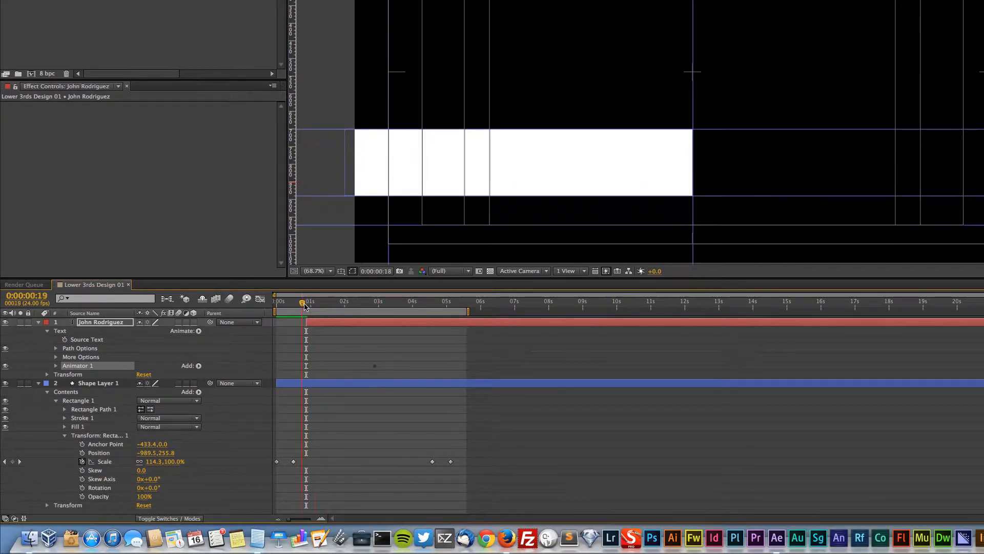
{"action": "key", "text": "super+z"}
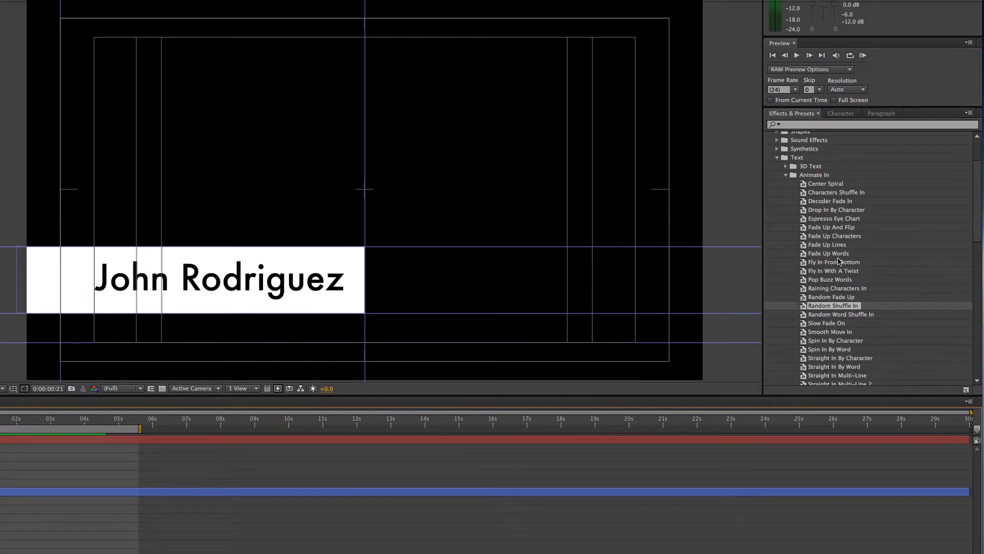
{"action": "left_click", "coordinate": [817, 324]}
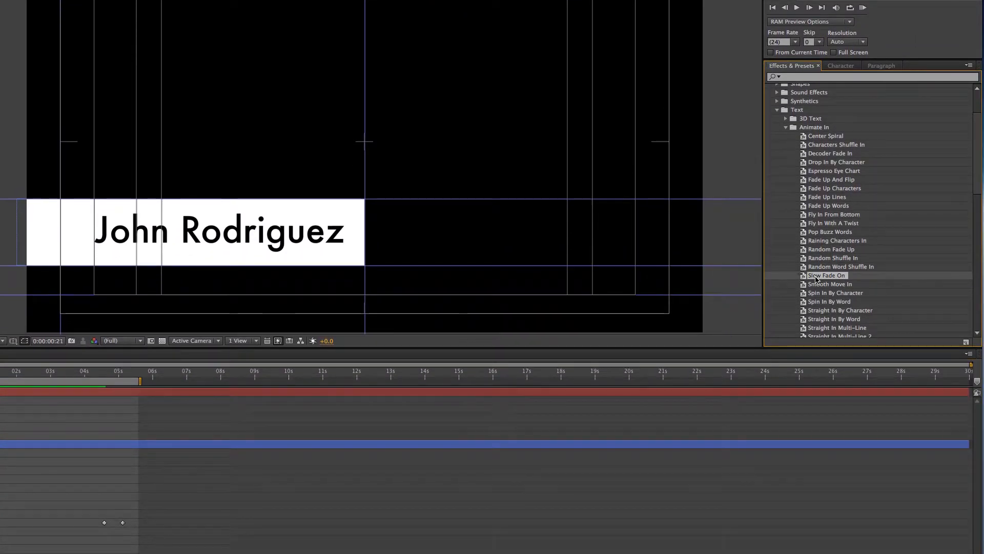
{"action": "scroll", "coordinate": [817, 280], "scroll_direction": "down", "scroll_amount": 5}
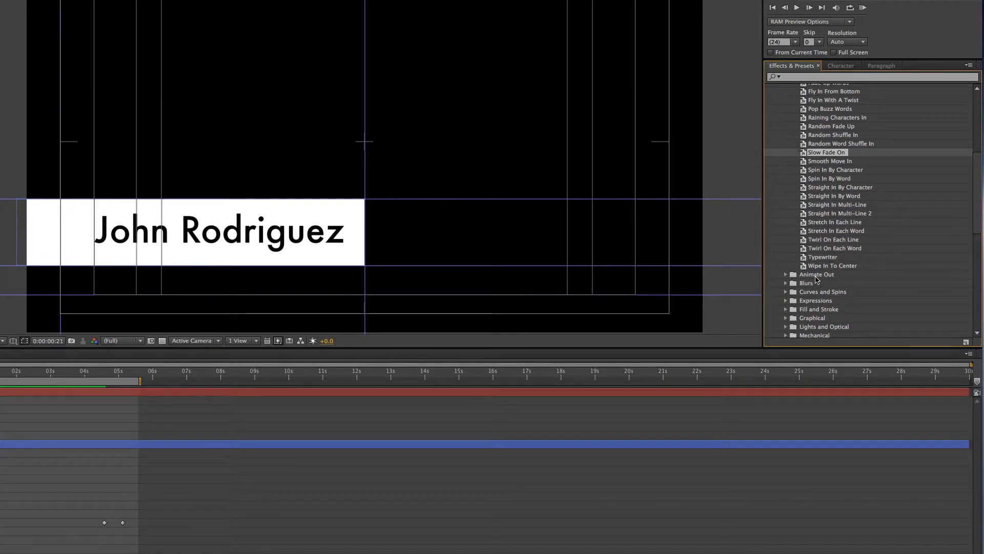
{"action": "scroll", "coordinate": [817, 280], "scroll_direction": "up", "scroll_amount": 4}
{"action": "left_click", "coordinate": [806, 269]}
{"action": "left_click_drag", "start_coordinate": [793, 277], "coordinate": [116, 243]}
{"action": "left_click_drag", "start_coordinate": [313, 308], "coordinate": [345, 309]}
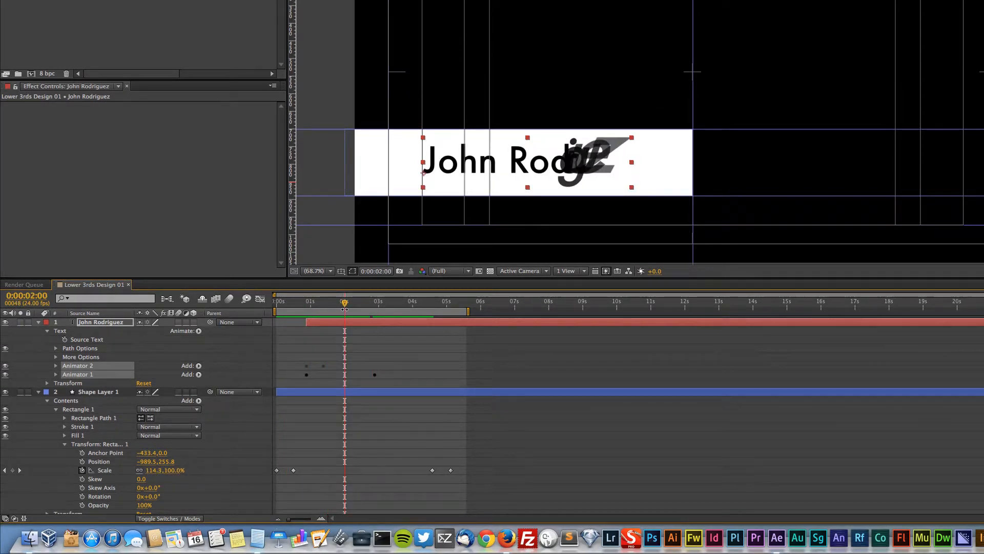
{"action": "key", "text": "super+z"}
{"action": "left_click_drag", "start_coordinate": [306, 306], "coordinate": [306, 307]}
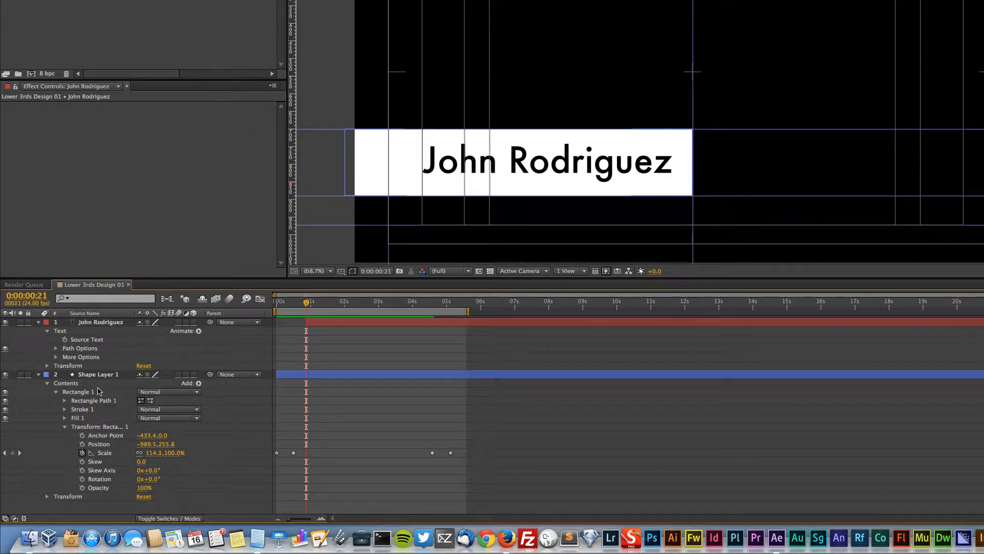
Move the name text off the left edge to -713.7 and set a starting Position keyframe.
{"action": "left_click", "coordinate": [48, 334]}
{"action": "left_click", "coordinate": [48, 333]}
{"action": "left_click", "coordinate": [48, 333]}
{"action": "left_click", "coordinate": [47, 339]}
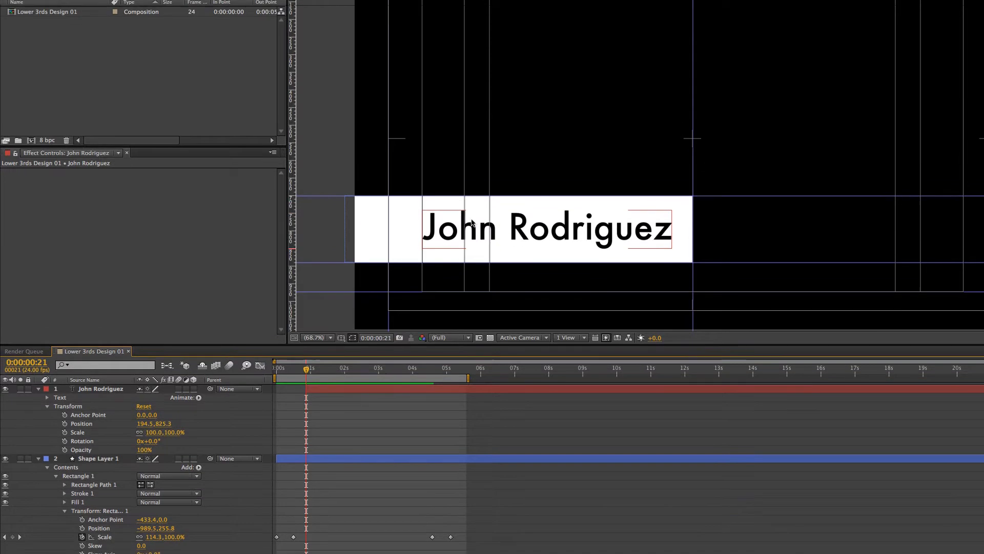
{"action": "left_click", "coordinate": [472, 164]}
{"action": "left_click_drag", "start_coordinate": [472, 278], "coordinate": [245, 272]}
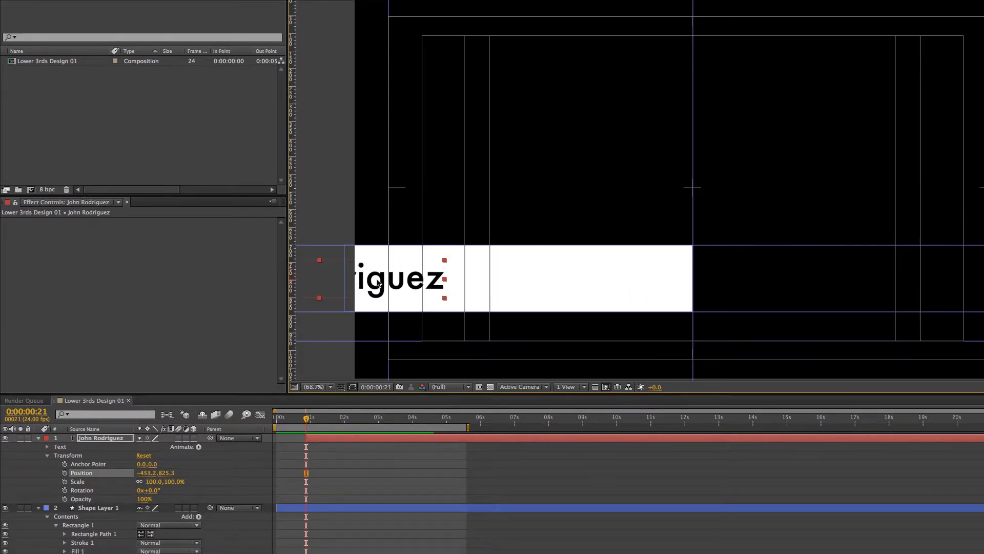
{"action": "left_click_drag", "start_coordinate": [361, 281], "coordinate": [288, 278]}
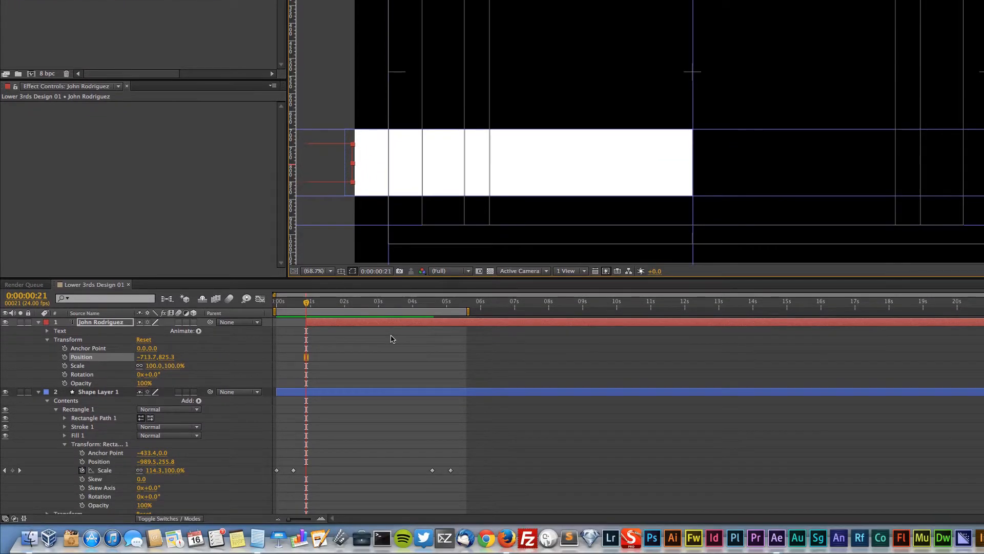
{"action": "left_click", "coordinate": [65, 357]}
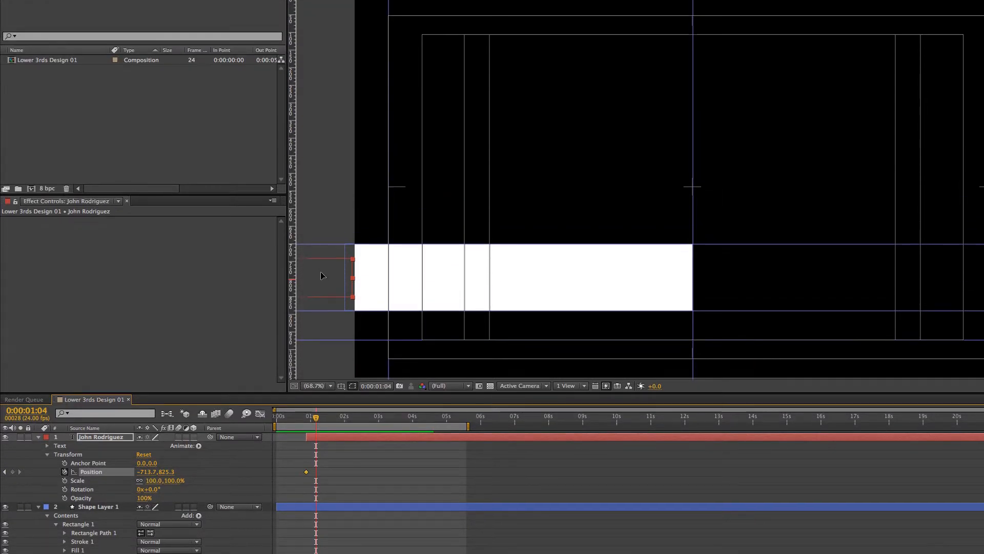
Keyframe the name at 233.4 inside the white bar, check the start, and save the project.
{"action": "left_click_drag", "start_coordinate": [332, 161], "coordinate": [400, 161]}
{"action": "left_click_drag", "start_coordinate": [400, 279], "coordinate": [649, 288]}
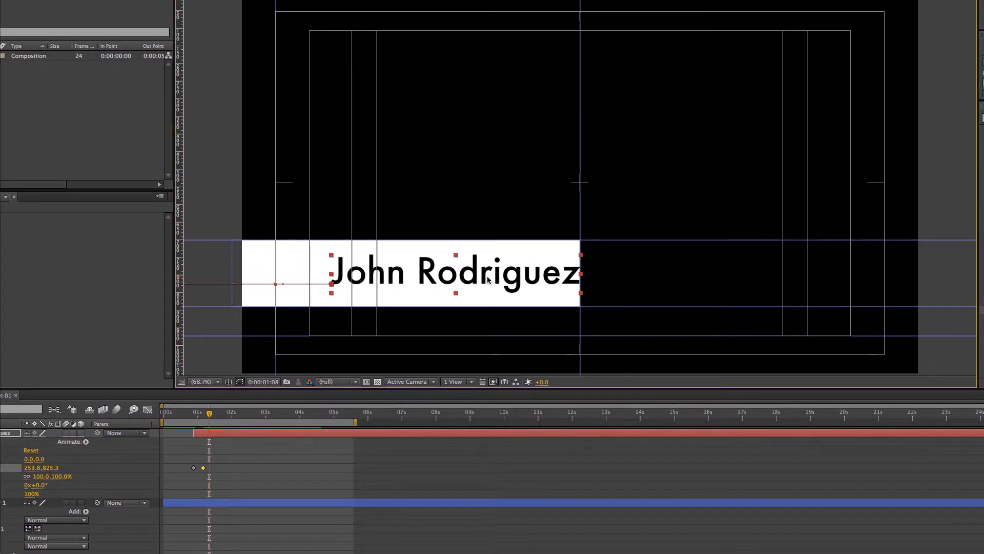
{"action": "mouse_move", "coordinate": [487, 279]}
{"action": "left_mouse_down"}
{"action": "mouse_move", "coordinate": [467, 280]}
{"action": "mouse_move", "coordinate": [480, 280]}
{"action": "left_mouse_up"}
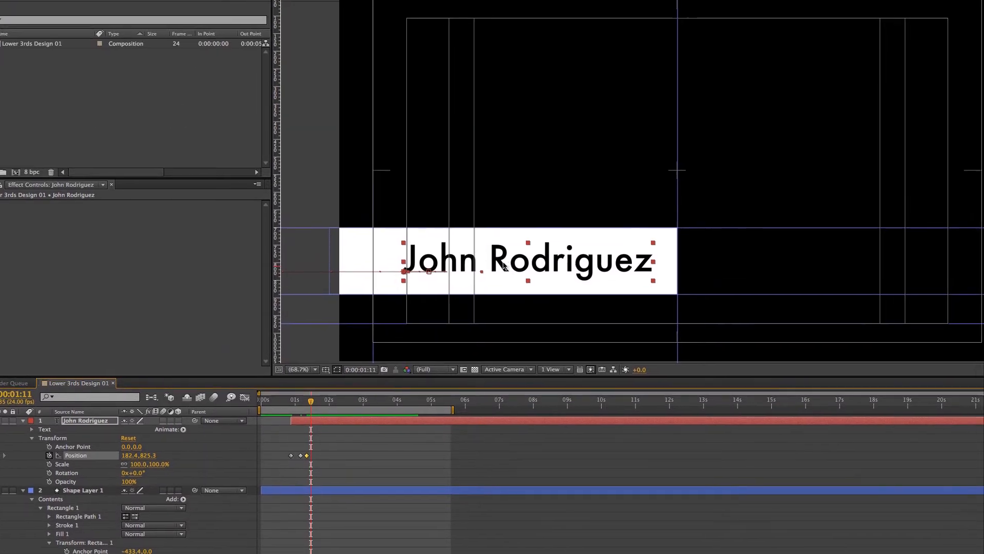
{"action": "left_click_drag", "start_coordinate": [517, 166], "coordinate": [524, 167]}
{"action": "left_click_drag", "start_coordinate": [498, 277], "coordinate": [508, 276]}
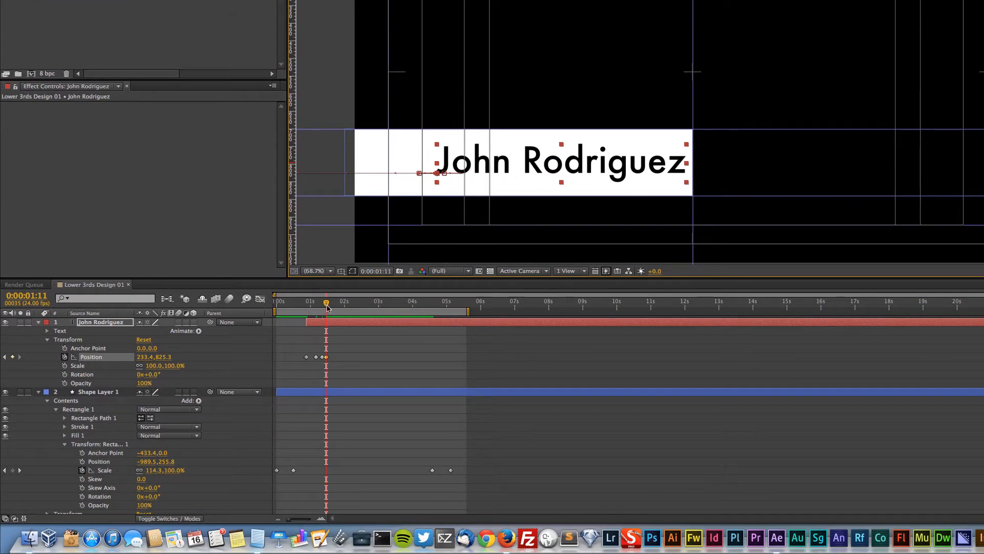
{"action": "left_click_drag", "start_coordinate": [327, 306], "coordinate": [272, 311]}
{"action": "key", "text": "super+s"}
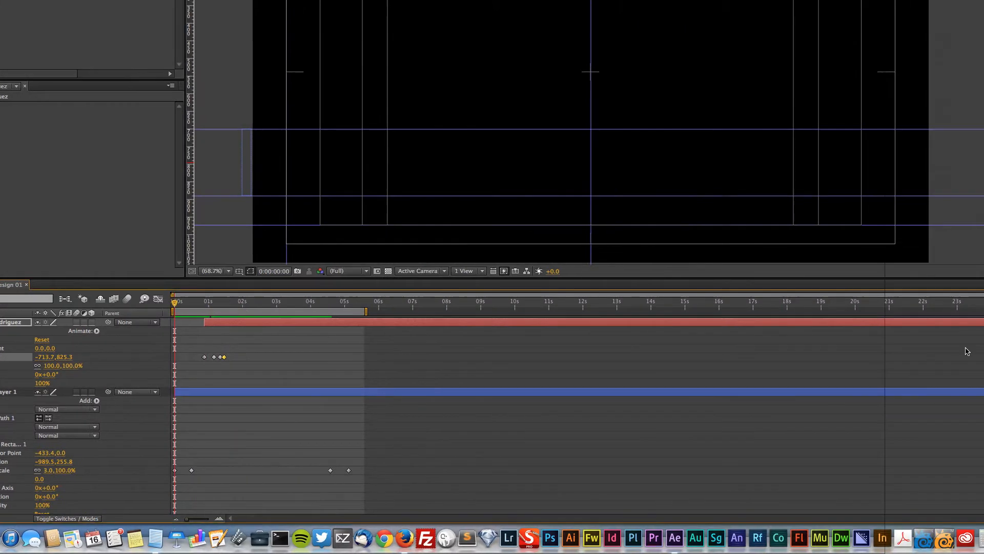
Preview the lower-third and drag the work area end out to about 5 seconds.
{"action": "mouse_move", "coordinate": [465, 313]}
{"action": "left_mouse_down"}
{"action": "mouse_move", "coordinate": [345, 313]}
{"action": "mouse_move", "coordinate": [367, 313]}
{"action": "left_mouse_up"}
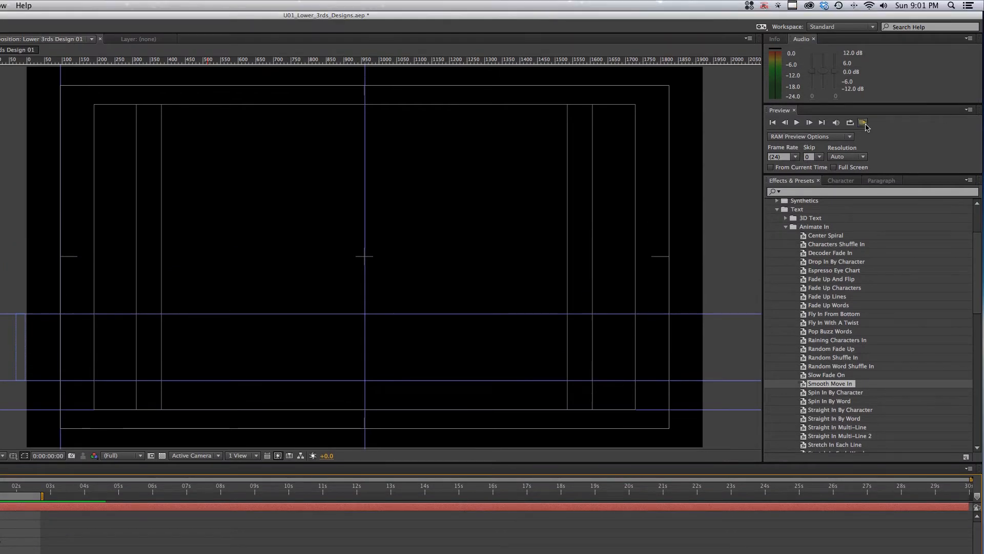
{"action": "left_click", "coordinate": [863, 123]}
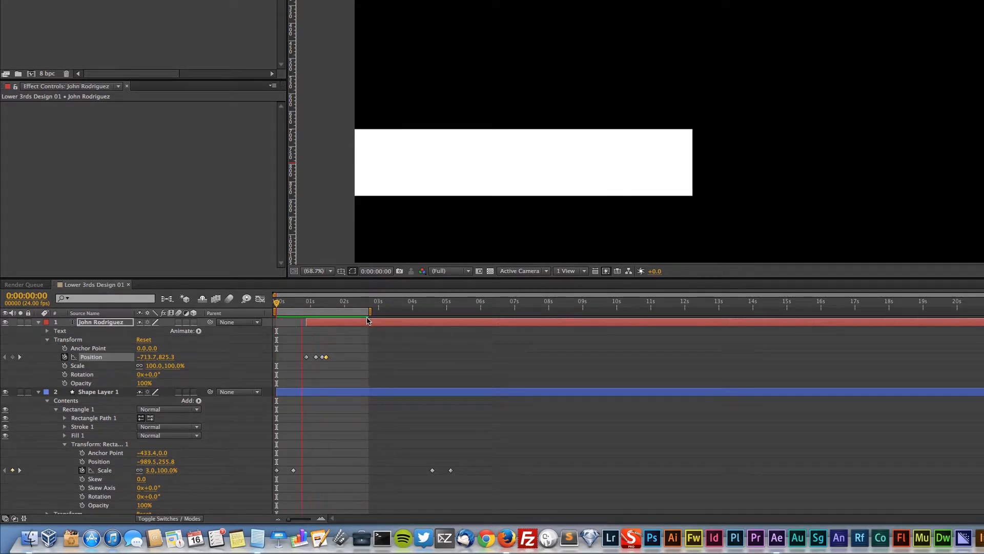
{"action": "key", "text": "space"}
{"action": "left_click_drag", "start_coordinate": [369, 311], "coordinate": [441, 312]}
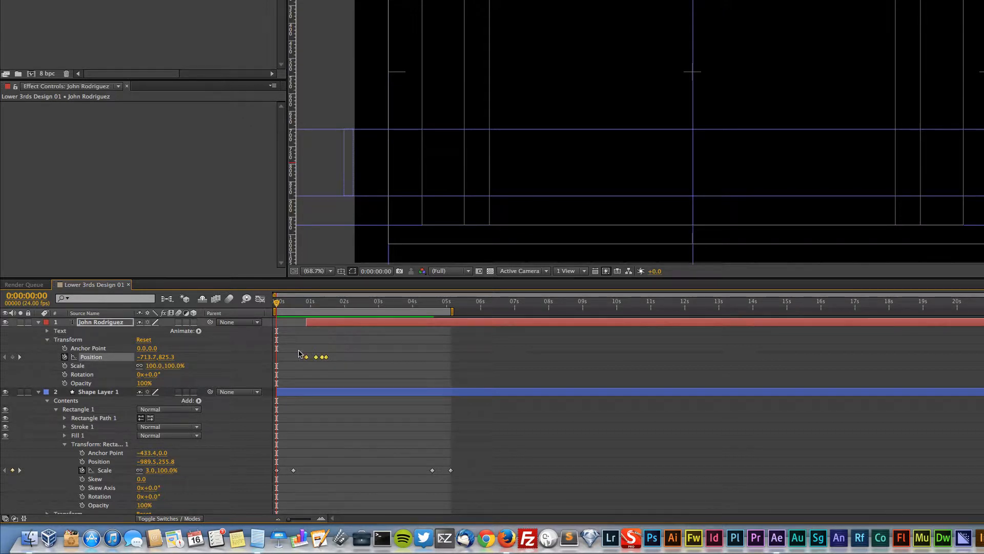
Paste the name's Position keyframes at 0:00:03:03 and rearrange them into an exit move.
{"action": "left_click_drag", "start_coordinate": [277, 306], "coordinate": [386, 316]}
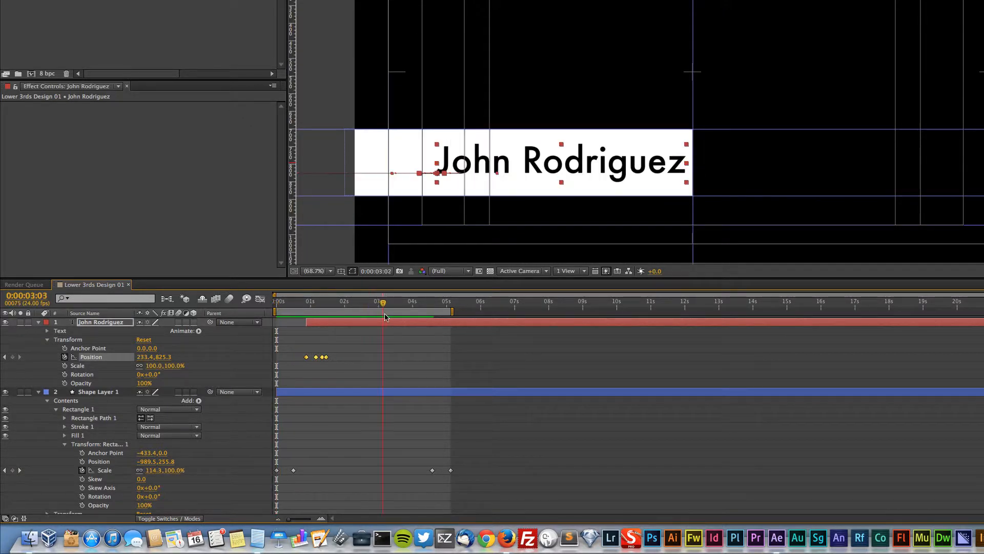
{"action": "key", "text": "ctrl+v"}
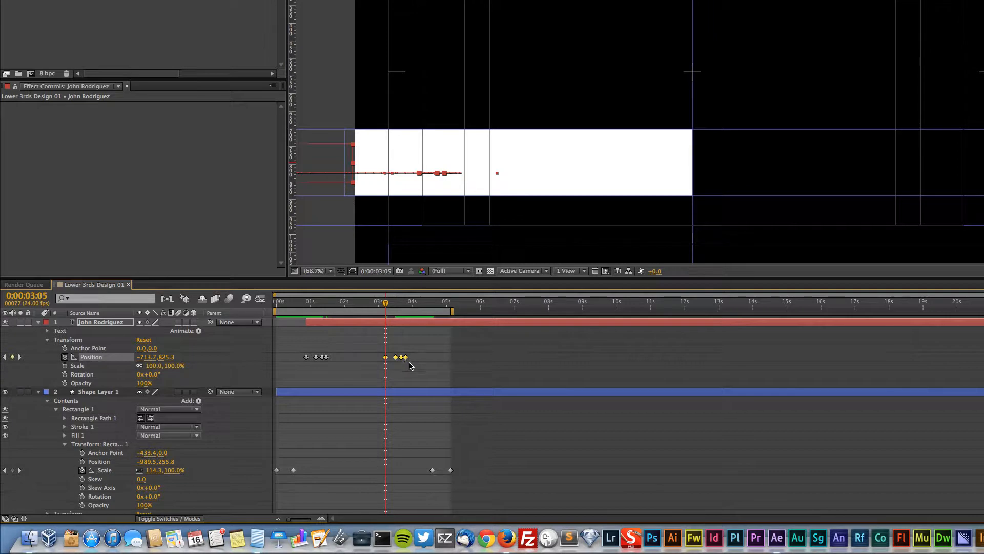
{"action": "left_click", "coordinate": [401, 369]}
{"action": "left_click_drag", "start_coordinate": [407, 361], "coordinate": [377, 361]}
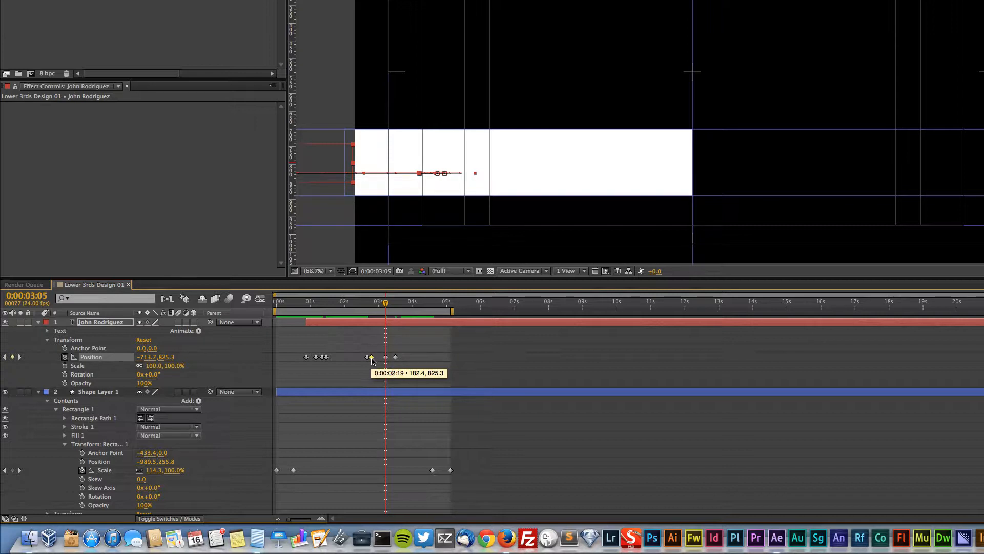
{"action": "left_click", "coordinate": [385, 357]}
{"action": "mouse_move", "coordinate": [380, 358]}
{"action": "left_mouse_down"}
{"action": "mouse_move", "coordinate": [395, 367]}
{"action": "mouse_move", "coordinate": [375, 358]}
{"action": "left_mouse_up"}
{"action": "left_click", "coordinate": [386, 357]}
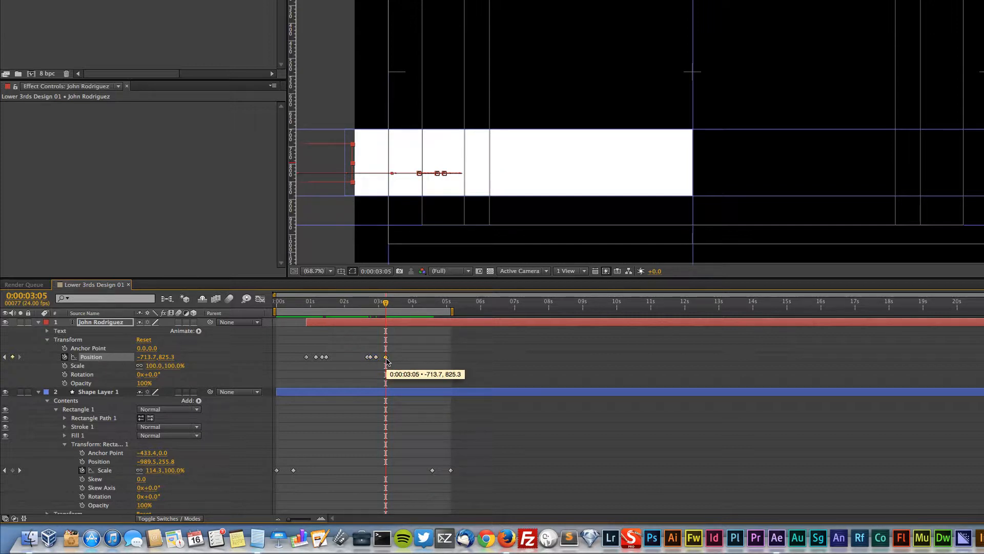
{"action": "mouse_move", "coordinate": [392, 363]}
{"action": "left_mouse_down"}
{"action": "mouse_move", "coordinate": [360, 354]}
{"action": "mouse_move", "coordinate": [386, 362]}
{"action": "left_mouse_up"}
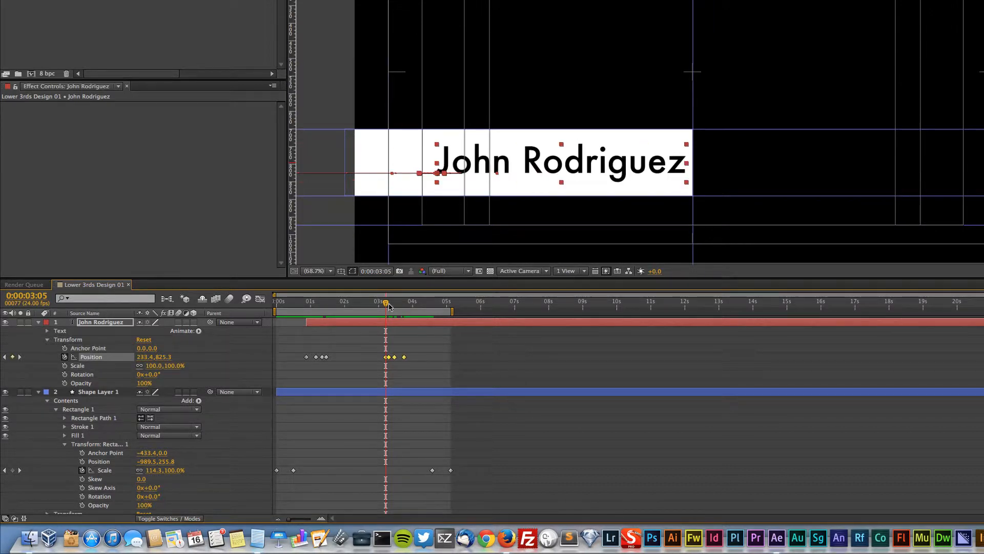
Shift the four exit keyframes to end near 0:00:04:10 and play back the exit.
{"action": "left_click_drag", "start_coordinate": [395, 307], "coordinate": [420, 313]}
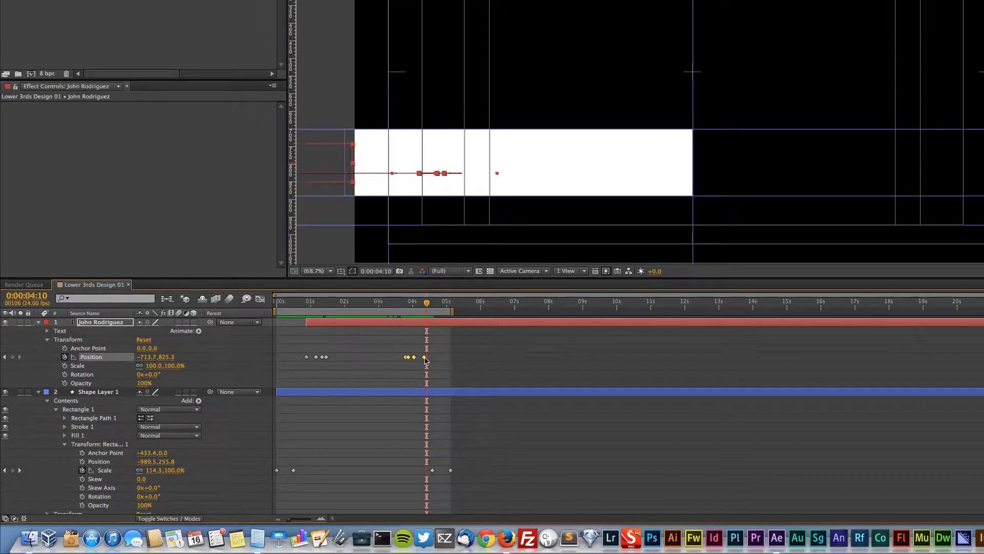
{"action": "left_click_drag", "start_coordinate": [425, 361], "coordinate": [427, 362]}
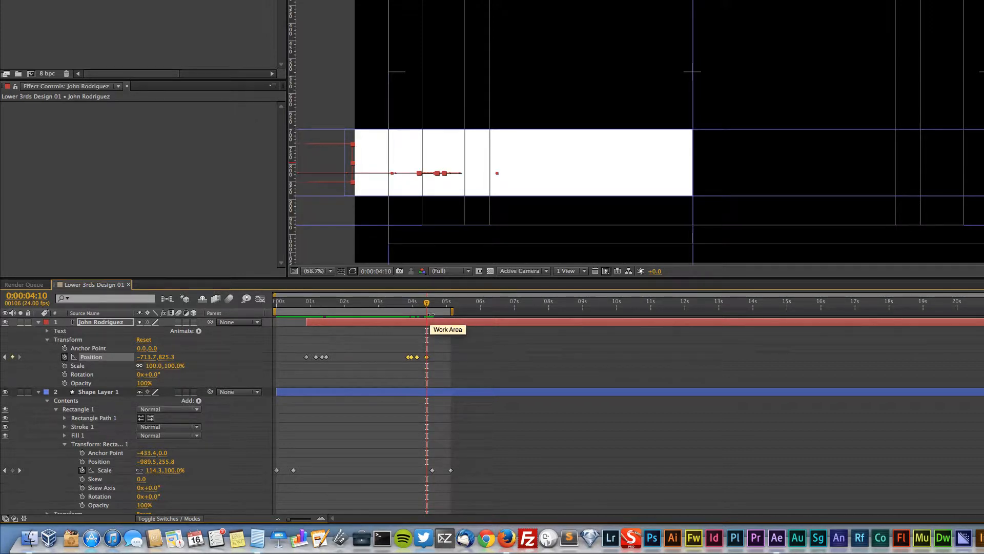
{"action": "mouse_move", "coordinate": [428, 303]}
{"action": "left_mouse_down"}
{"action": "mouse_move", "coordinate": [455, 304]}
{"action": "mouse_move", "coordinate": [287, 305]}
{"action": "mouse_move", "coordinate": [423, 308]}
{"action": "mouse_move", "coordinate": [410, 308]}
{"action": "left_mouse_up"}
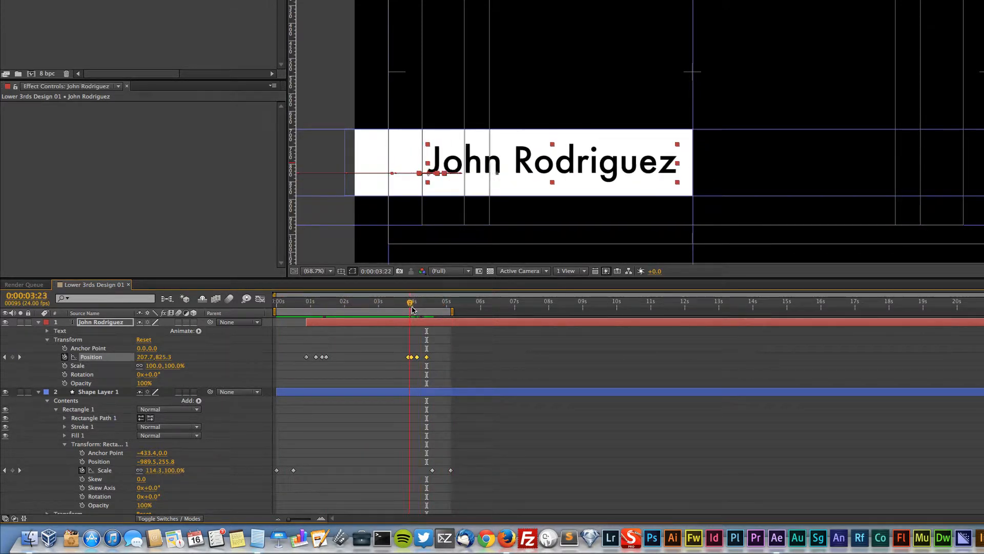
{"action": "key", "text": "space"}
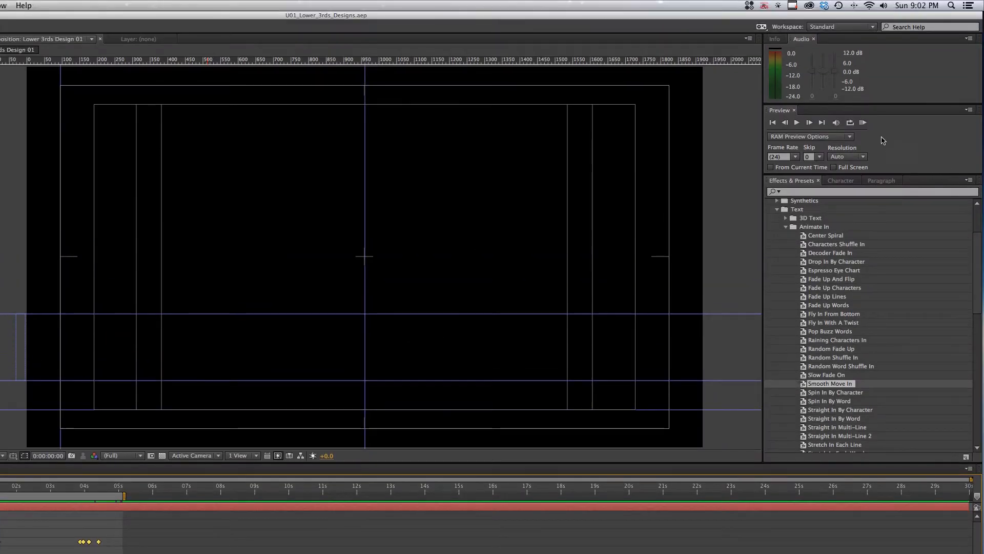
Preview the whole lower-third and scrub through the opening of the animation.
{"action": "left_click", "coordinate": [863, 123]}
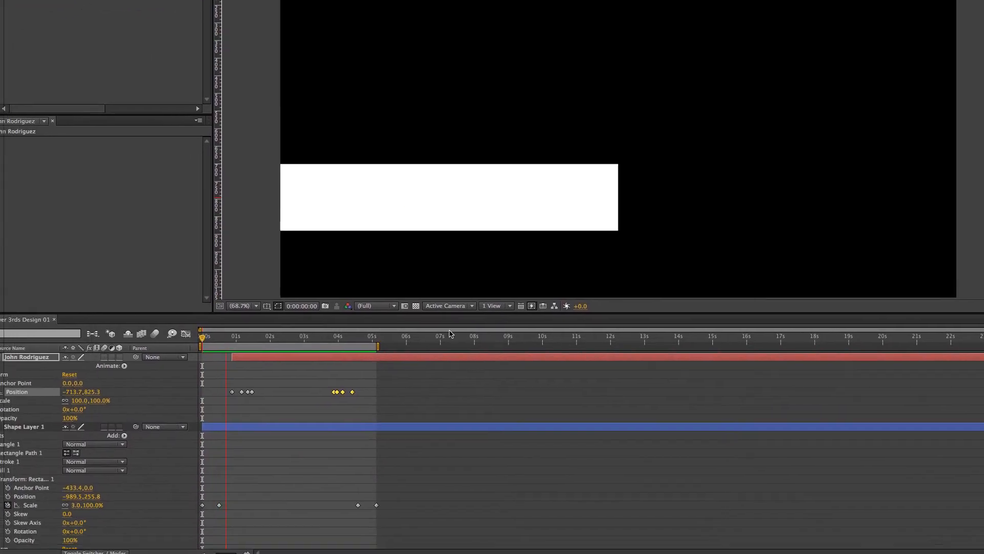
{"action": "key", "text": "space"}
{"action": "left_click_drag", "start_coordinate": [213, 432], "coordinate": [224, 433]}
{"action": "left_click_drag", "start_coordinate": [405, 305], "coordinate": [323, 326]}
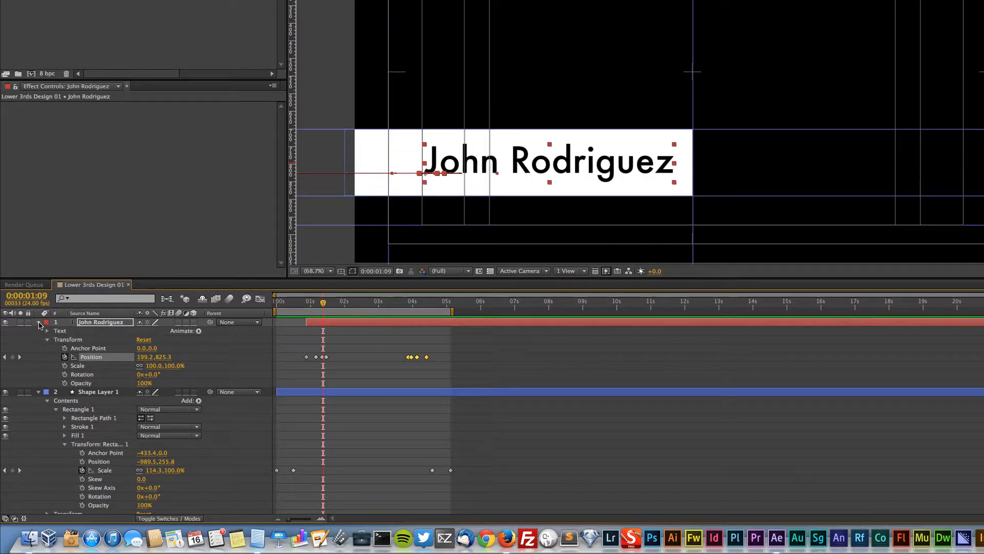
{"action": "left_click", "coordinate": [39, 322]}
{"action": "left_click", "coordinate": [38, 331]}
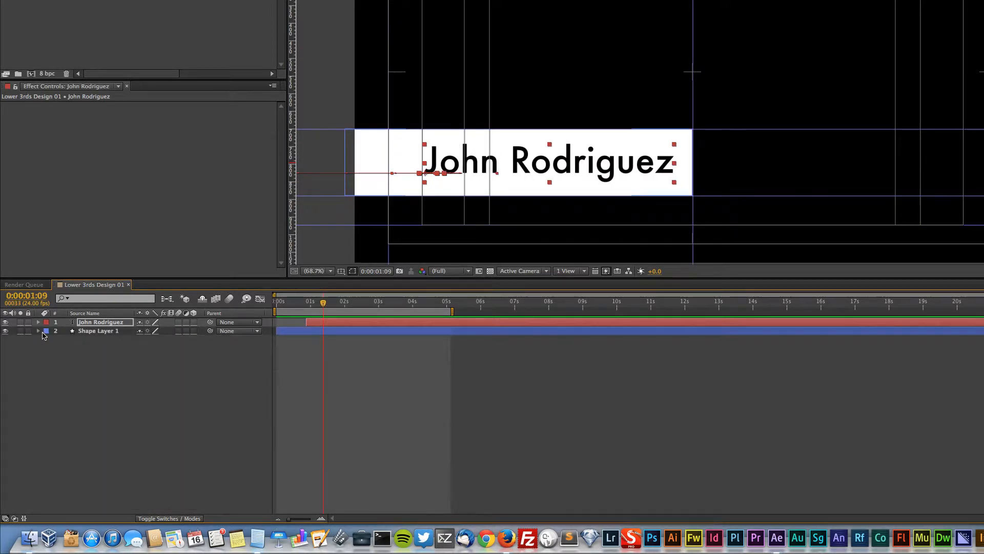
{"action": "left_click_drag", "start_coordinate": [323, 303], "coordinate": [333, 305]}
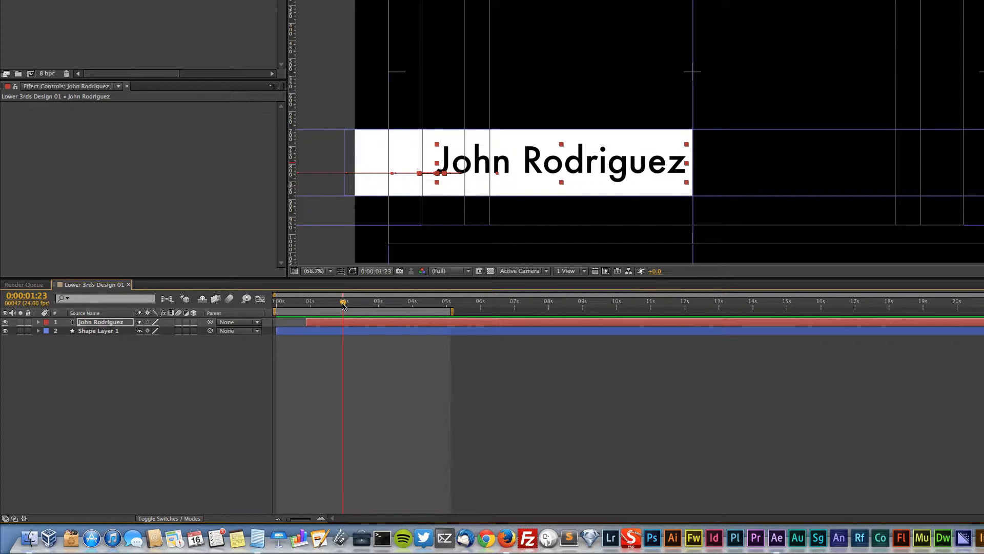
{"action": "left_click_drag", "start_coordinate": [330, 306], "coordinate": [332, 305]}
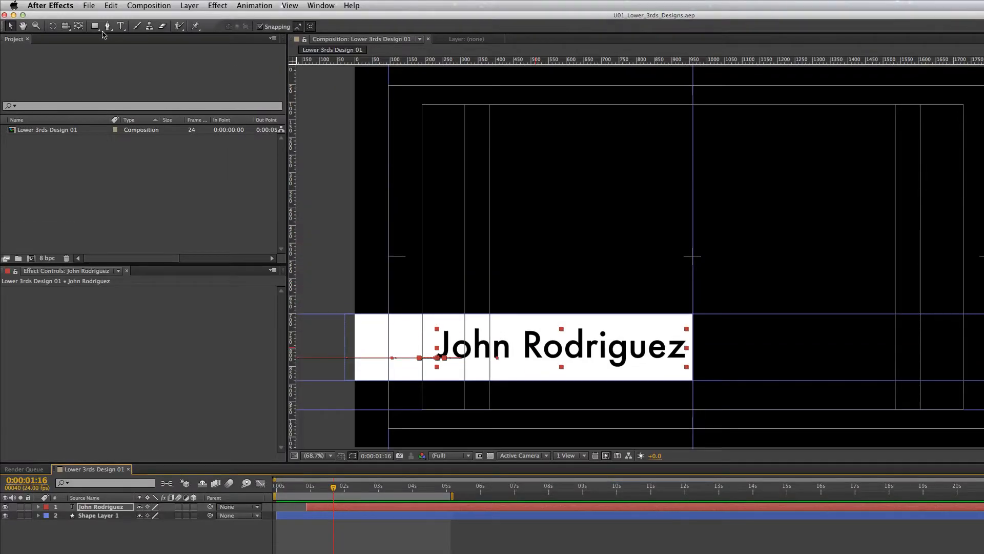
{"action": "left_click", "coordinate": [96, 26]}
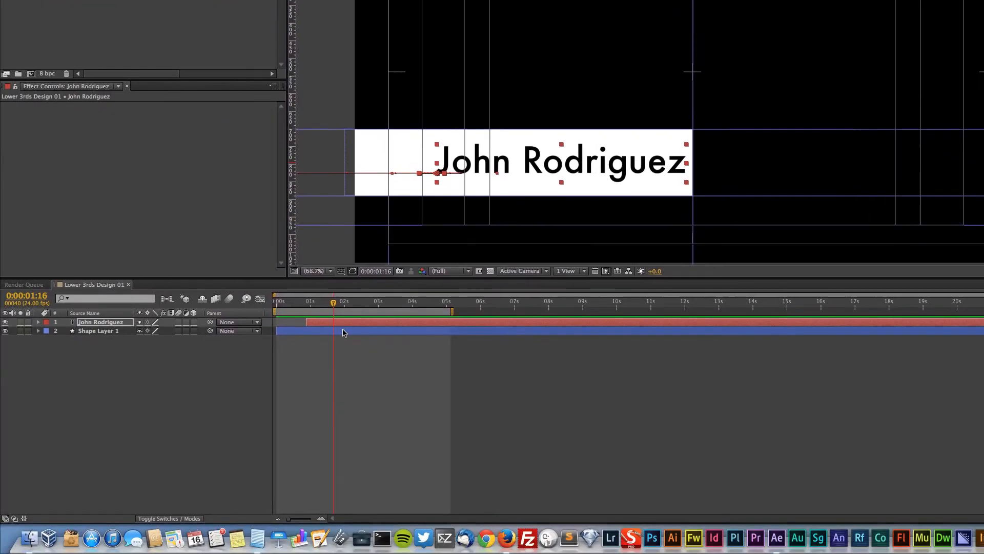
{"action": "left_click", "coordinate": [336, 516]}
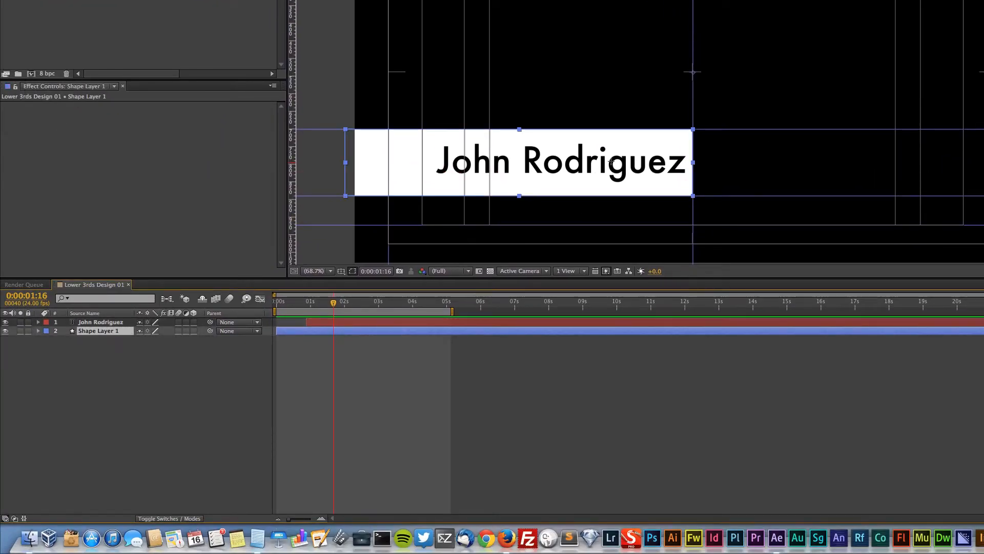
Draw a test rectangle below the name bar, then delete it as Rectangle 2 from Shape Layer 1.
{"action": "left_click_drag", "start_coordinate": [563, 171], "coordinate": [667, 222]}
{"action": "left_click_drag", "start_coordinate": [514, 285], "coordinate": [535, 287]}
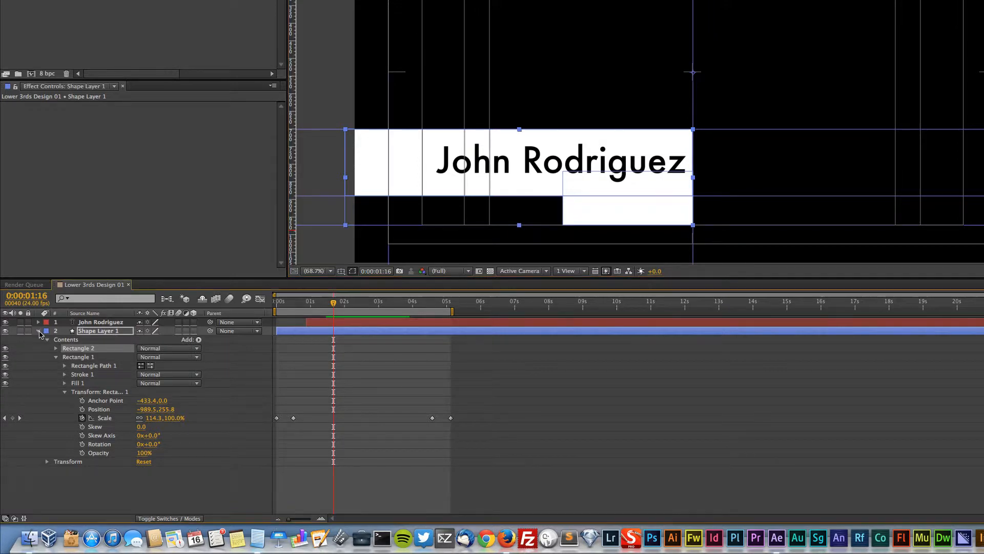
{"action": "left_click", "coordinate": [38, 331]}
{"action": "left_click", "coordinate": [38, 332]}
{"action": "key", "text": "Delete"}
Create a new empty shape layer via Layer > New > Shape Layer.
{"action": "left_click", "coordinate": [190, 5]}
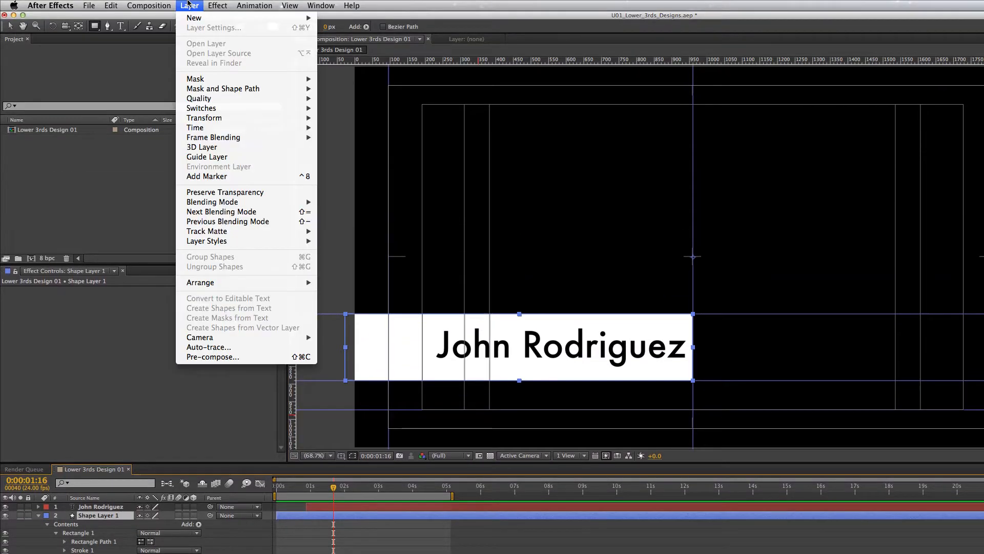
{"action": "mouse_move", "coordinate": [188, 19]}
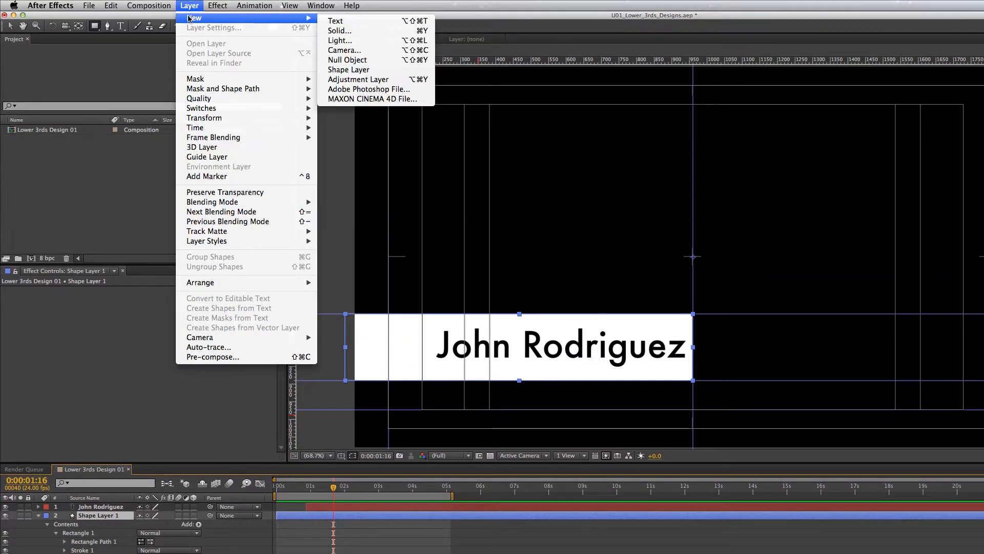
{"action": "left_click", "coordinate": [362, 70]}
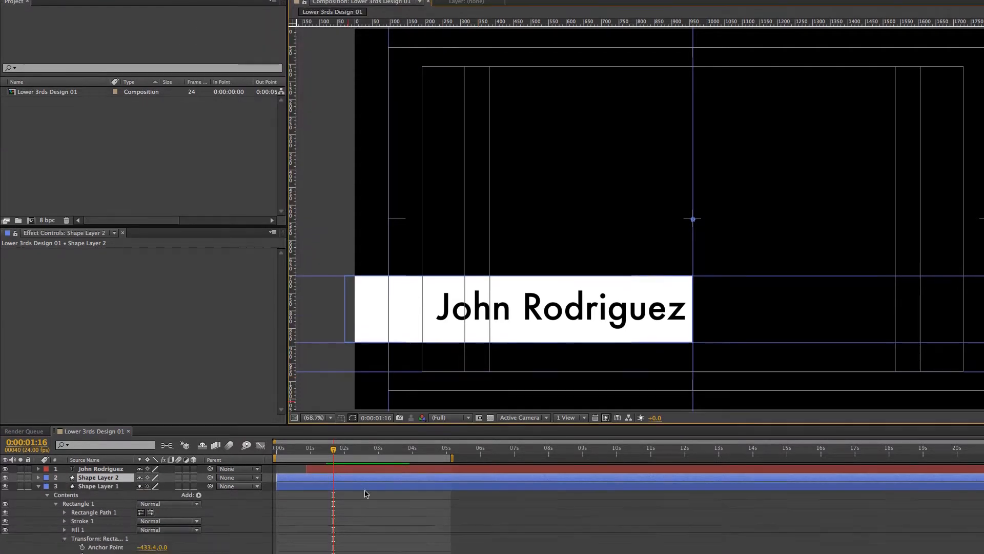
Rename the layers Name Background Shape and Designation Background Shape, moving the designation layer to the bottom.
{"action": "left_click", "coordinate": [151, 346]}
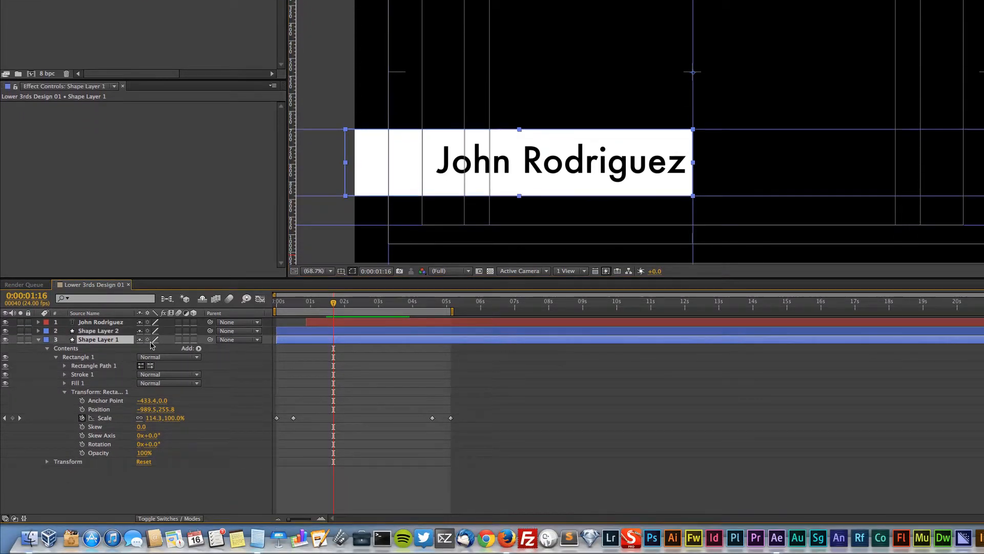
{"action": "key", "text": "Return"}
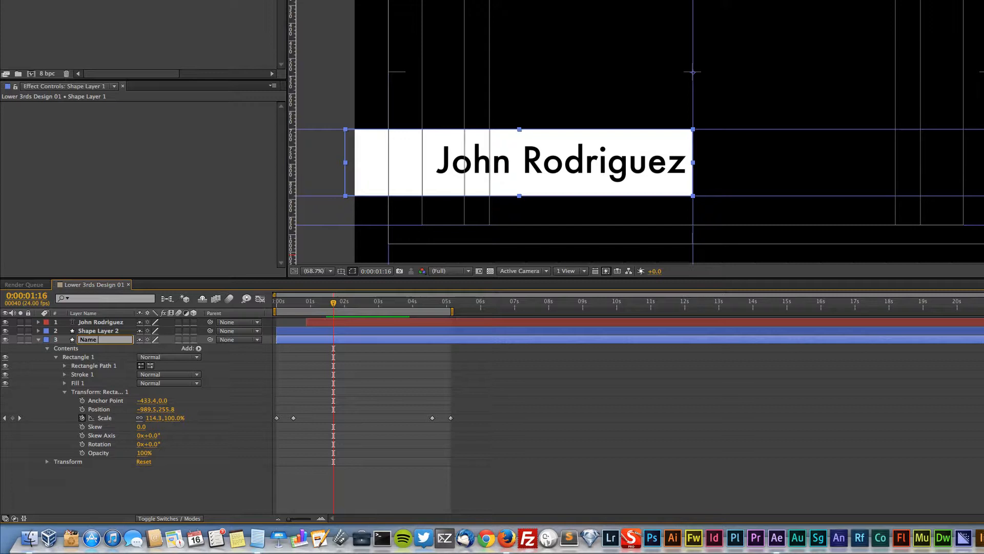
{"action": "key", "text": "Return"}
{"action": "right_click", "coordinate": [94, 332]}
{"action": "left_click", "coordinate": [86, 333]}
{"action": "type", "text": "Des"}
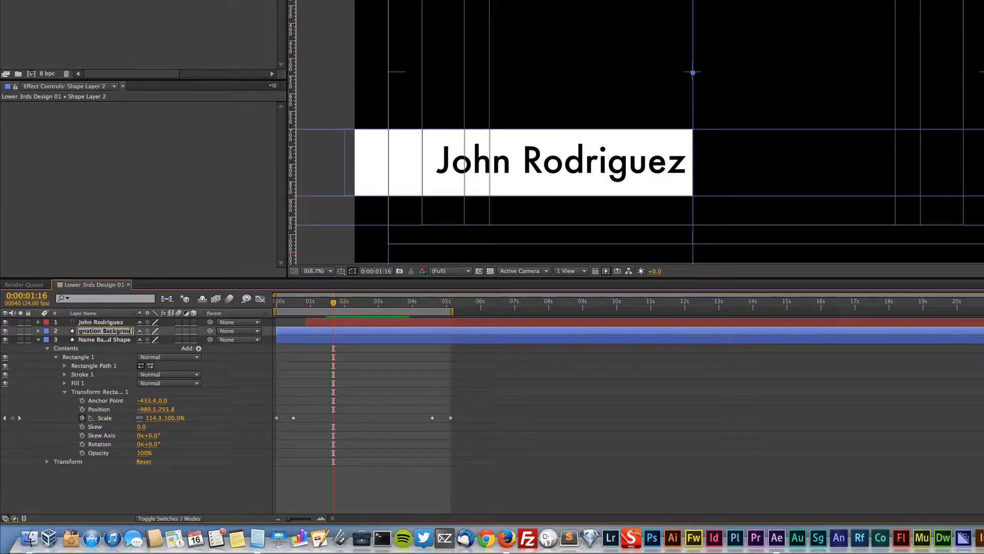
{"action": "type", "text": "pe"}
{"action": "key", "text": "Return"}
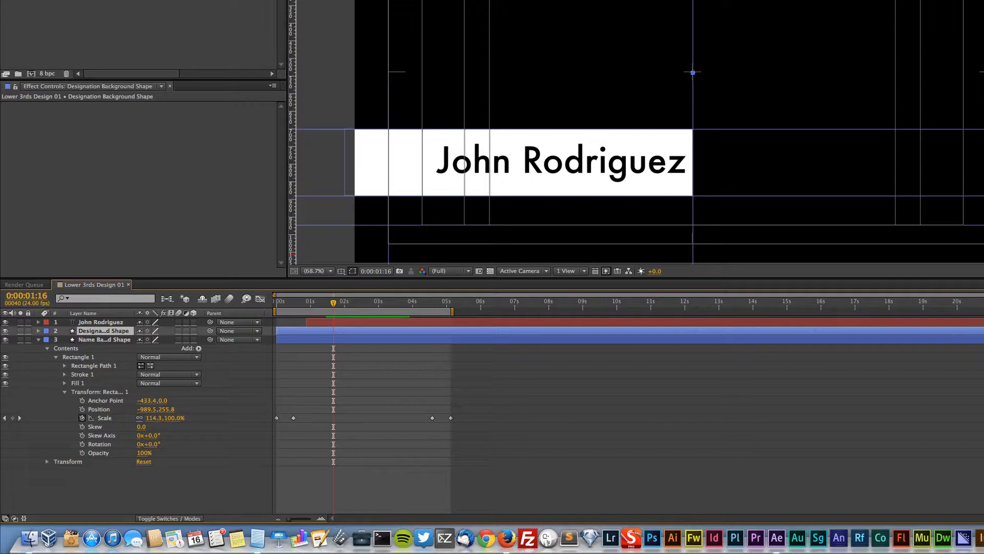
{"action": "left_click", "coordinate": [39, 340]}
{"action": "left_click_drag", "start_coordinate": [85, 336], "coordinate": [82, 349]}
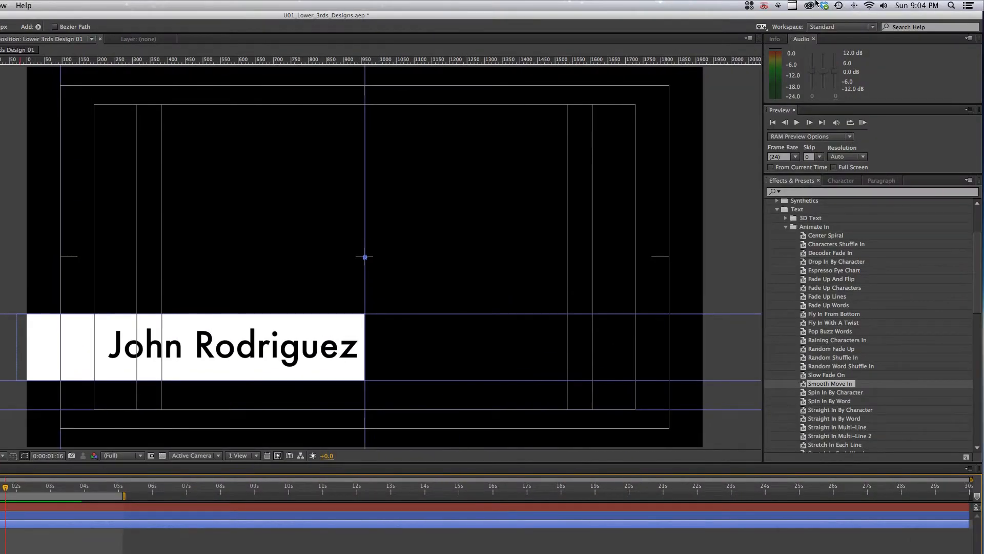
Turn on keystroke display and trim Designation Background Shape to start near 0:00:01:09.
{"action": "left_click", "coordinate": [778, 6]}
{"action": "left_click", "coordinate": [800, 47]}
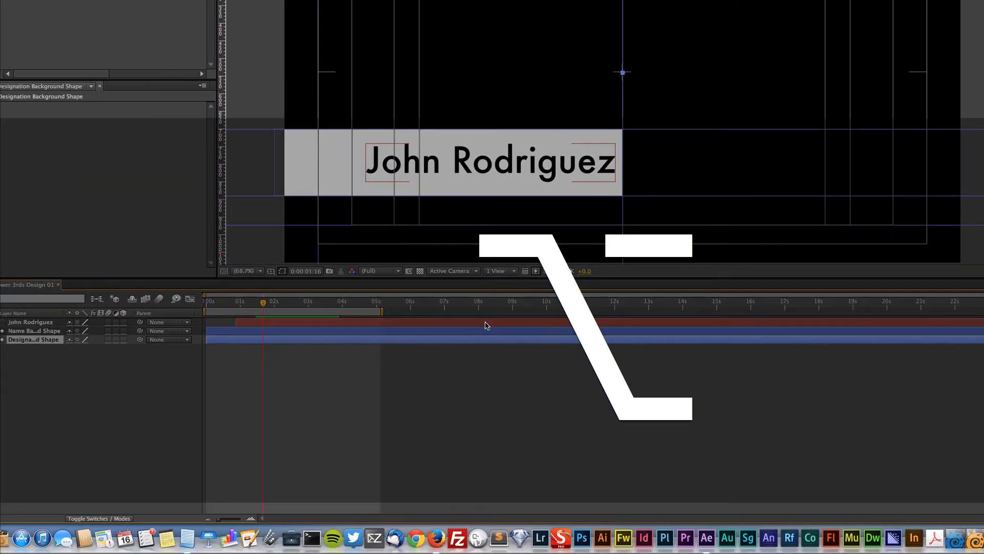
{"action": "key", "text": "alt+bracketleft"}
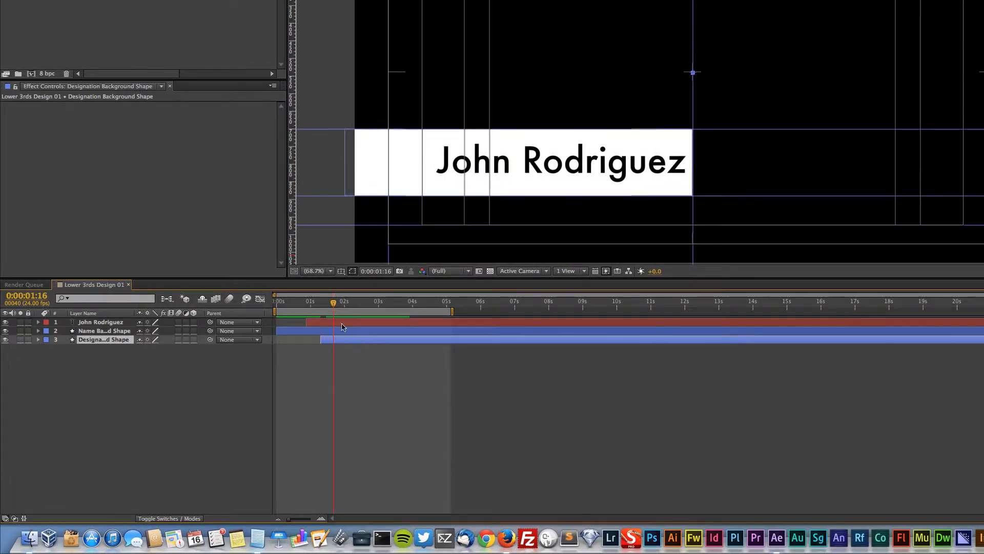
{"action": "mouse_move", "coordinate": [333, 304]}
{"action": "left_mouse_down"}
{"action": "mouse_move", "coordinate": [315, 304]}
{"action": "mouse_move", "coordinate": [326, 306]}
{"action": "left_mouse_up"}
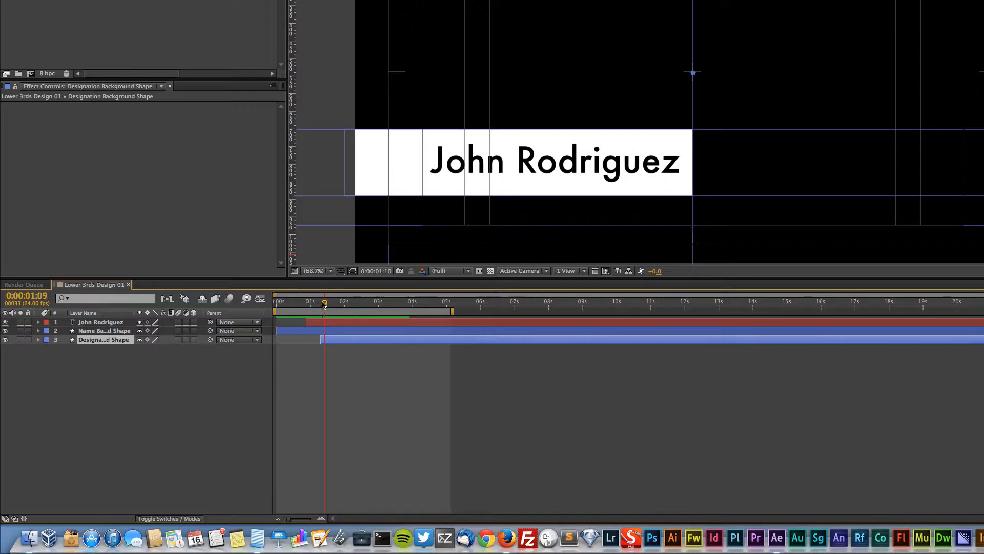
{"action": "left_click_drag", "start_coordinate": [324, 304], "coordinate": [321, 305]}
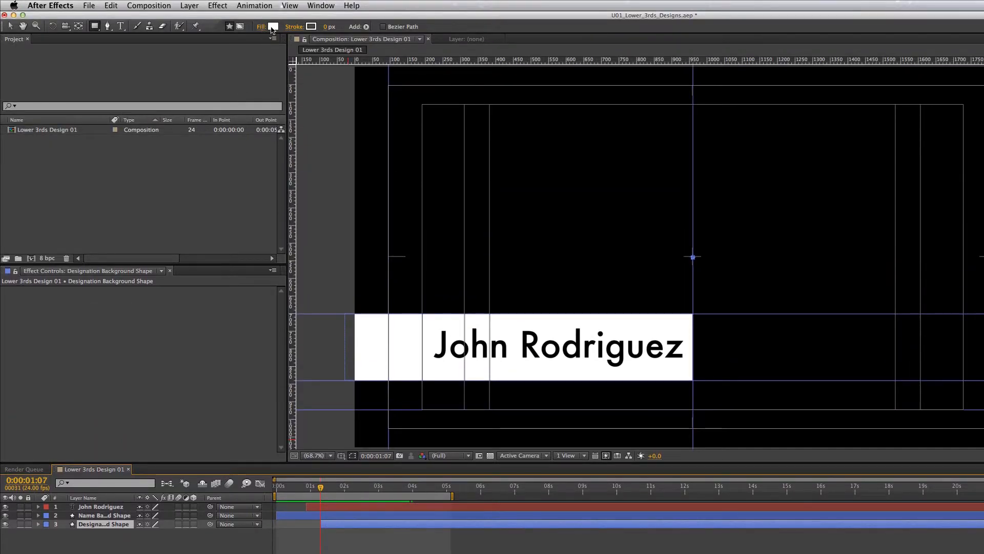
Set the shape fill colour to a dark slate blue, 1A282F.
{"action": "left_click", "coordinate": [273, 26]}
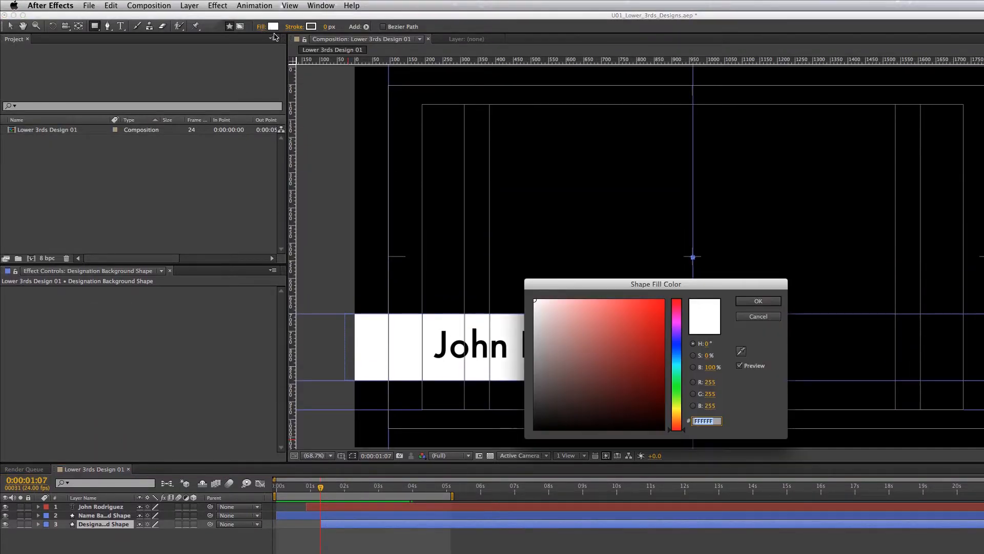
{"action": "left_click", "coordinate": [675, 373]}
{"action": "mouse_move", "coordinate": [509, 299]}
{"action": "left_mouse_down"}
{"action": "mouse_move", "coordinate": [512, 308]}
{"action": "mouse_move", "coordinate": [510, 289]}
{"action": "left_mouse_up"}
{"action": "left_click_drag", "start_coordinate": [462, 320], "coordinate": [445, 317]}
{"action": "left_click_drag", "start_coordinate": [477, 280], "coordinate": [496, 266]}
{"action": "left_click", "coordinate": [559, 234]}
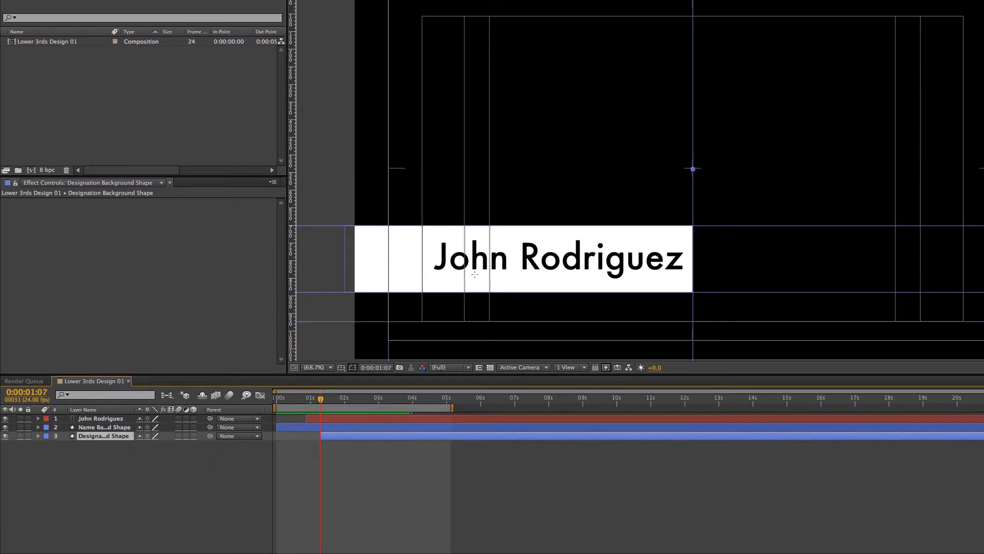
Draw a dark rectangle below the white name bar, stretched down to the lower guide and widened right.
{"action": "left_click_drag", "start_coordinate": [465, 275], "coordinate": [632, 312]}
{"action": "left_click_drag", "start_coordinate": [567, 287], "coordinate": [587, 296]}
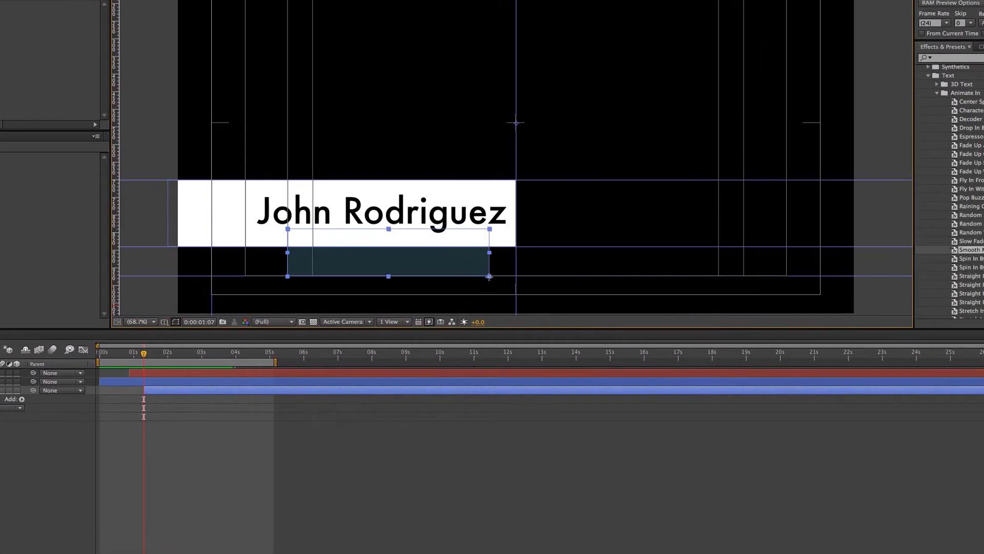
{"action": "mouse_move", "coordinate": [493, 277]}
{"action": "left_mouse_down"}
{"action": "mouse_move", "coordinate": [505, 277]}
{"action": "mouse_move", "coordinate": [477, 277]}
{"action": "left_mouse_up"}
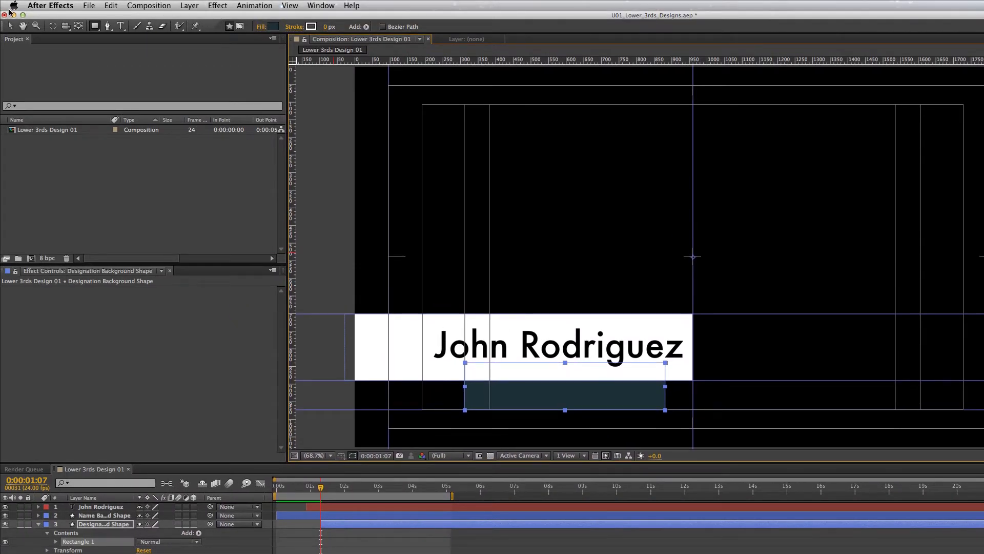
Nudge the dark bar into place under the name's right side and hide the guides.
{"action": "left_click", "coordinate": [8, 27]}
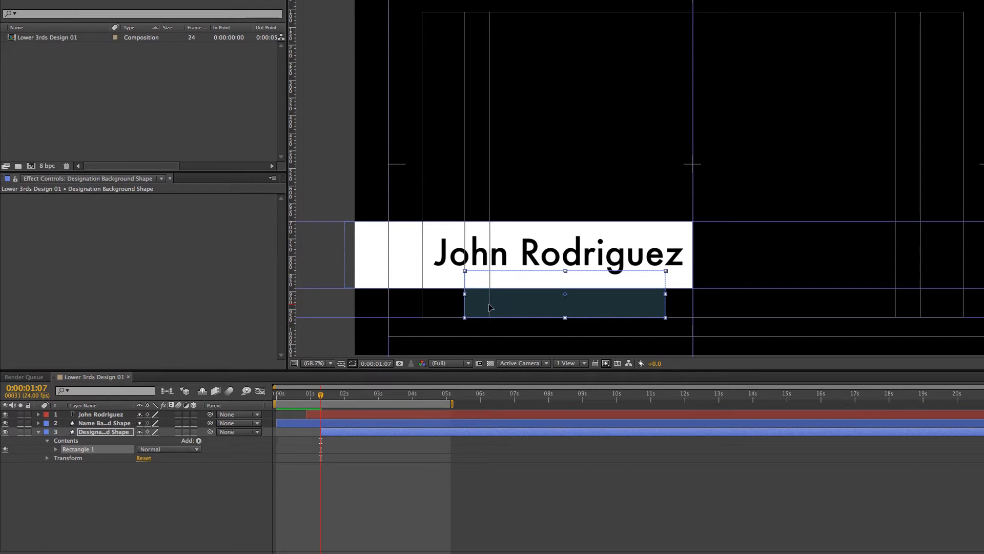
{"action": "mouse_move", "coordinate": [484, 290]}
{"action": "left_mouse_down"}
{"action": "mouse_move", "coordinate": [508, 290]}
{"action": "mouse_move", "coordinate": [488, 280]}
{"action": "left_mouse_up"}
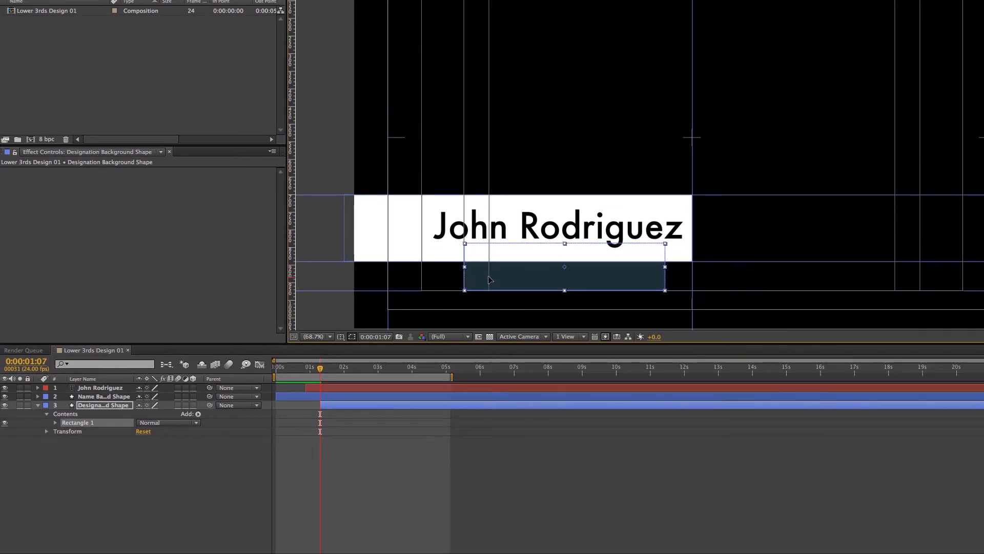
{"action": "mouse_move", "coordinate": [489, 279]}
{"action": "left_mouse_down"}
{"action": "mouse_move", "coordinate": [445, 281]}
{"action": "mouse_move", "coordinate": [513, 276]}
{"action": "mouse_move", "coordinate": [499, 276]}
{"action": "left_mouse_up"}
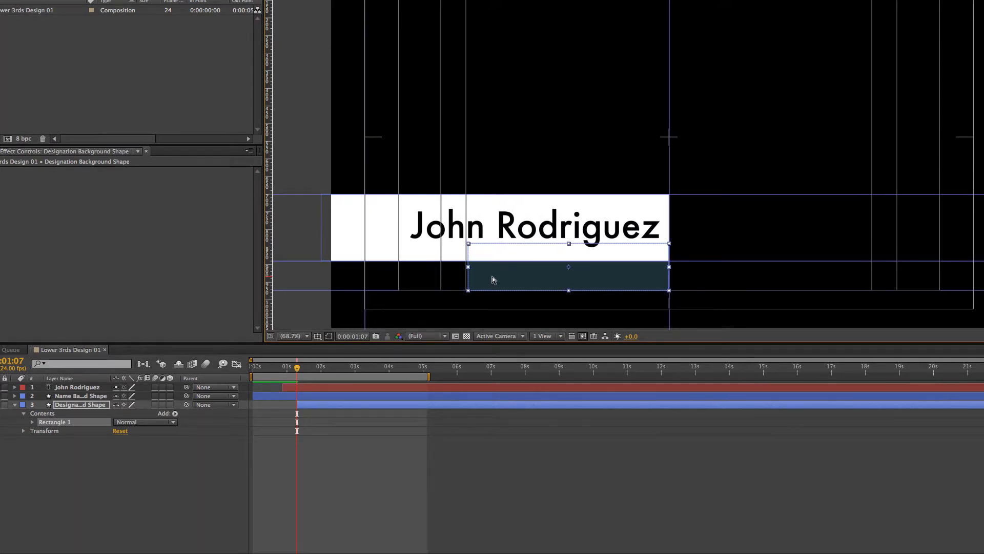
{"action": "key", "text": "super+semicolon"}
{"action": "left_click", "coordinate": [320, 290]}
{"action": "left_click", "coordinate": [637, 271]}
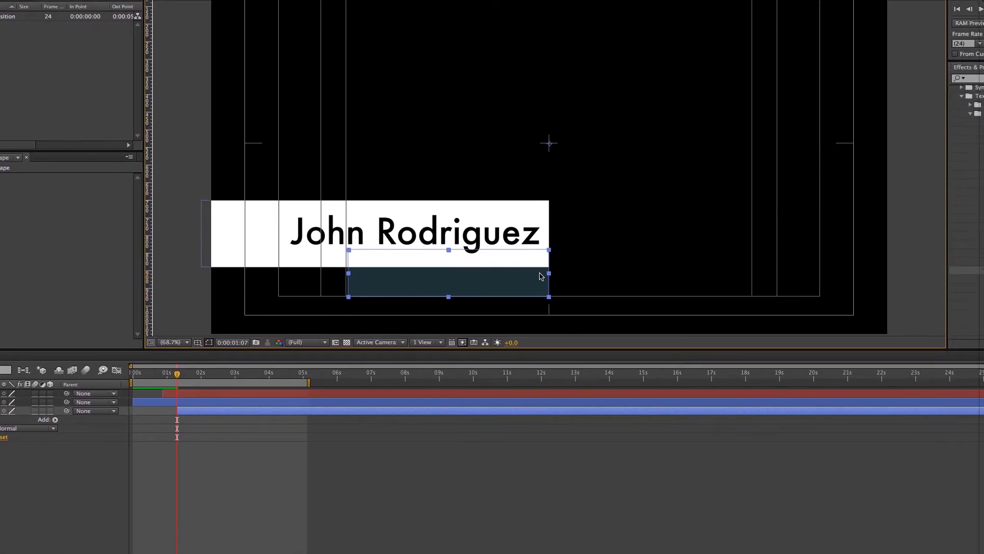
Zoom in on the dark bar's lower-right corner and pull its right edge slightly left.
{"action": "key", "text": "z"}
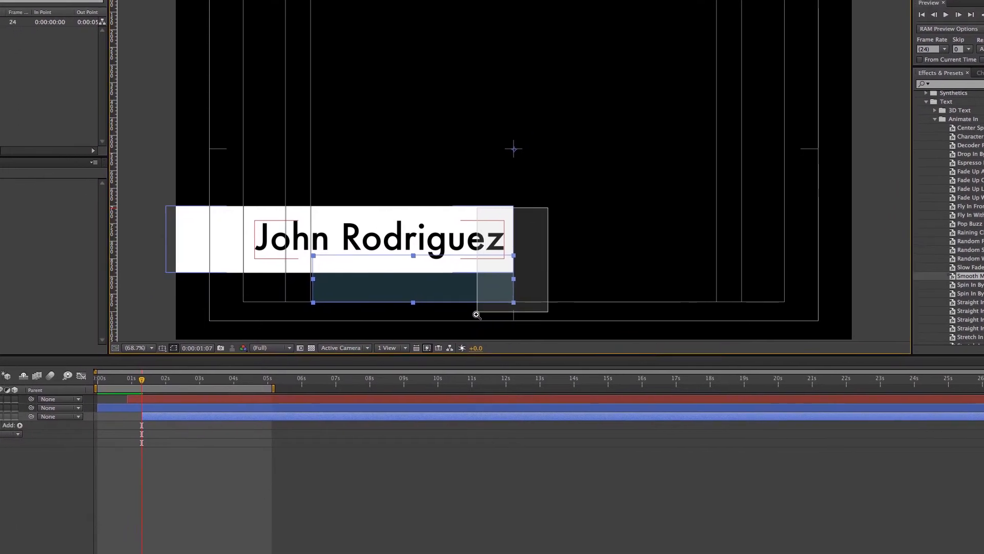
{"action": "left_click", "coordinate": [437, 340]}
{"action": "left_click", "coordinate": [437, 340]}
{"action": "key", "text": "v"}
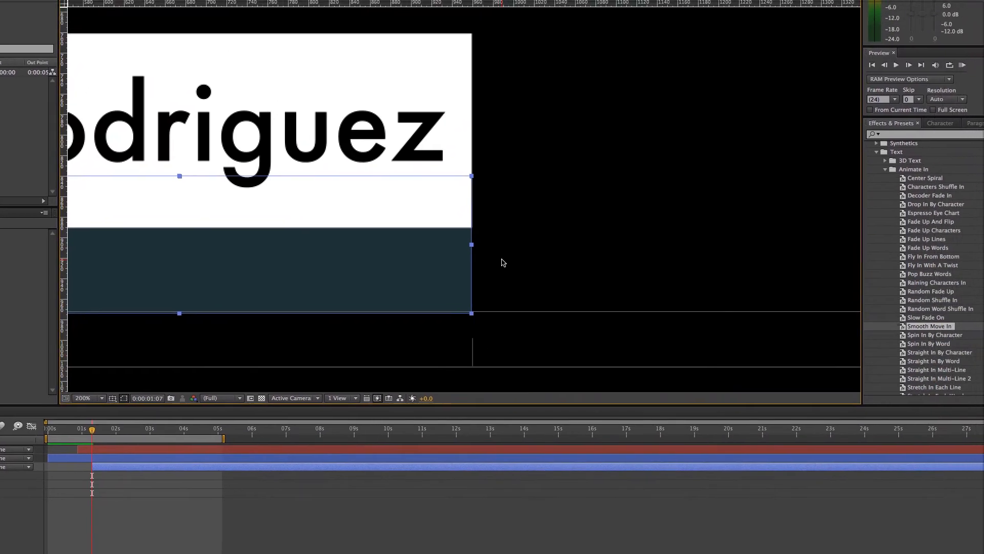
{"action": "left_click", "coordinate": [562, 181]}
{"action": "left_click", "coordinate": [509, 186]}
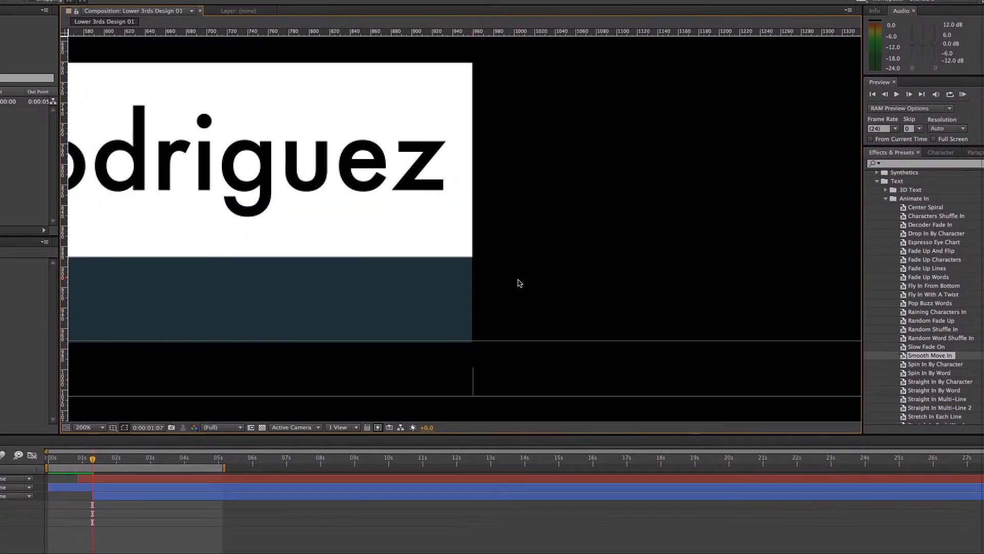
{"action": "left_click_drag", "start_coordinate": [493, 267], "coordinate": [489, 267]}
{"action": "key", "text": "space"}
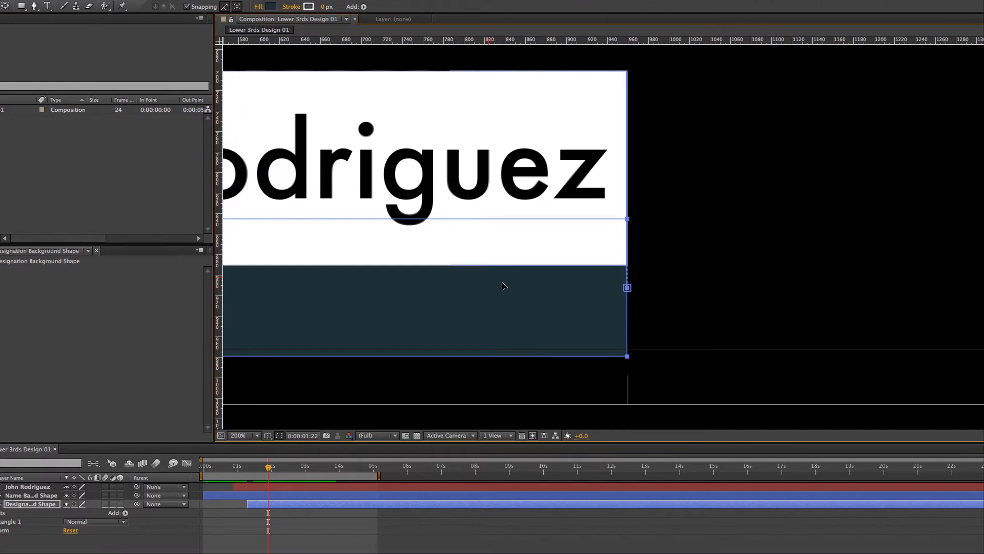
Move the dark bar up so its bottom sits exactly on the horizontal guide.
{"action": "left_click_drag", "start_coordinate": [503, 282], "coordinate": [494, 279]}
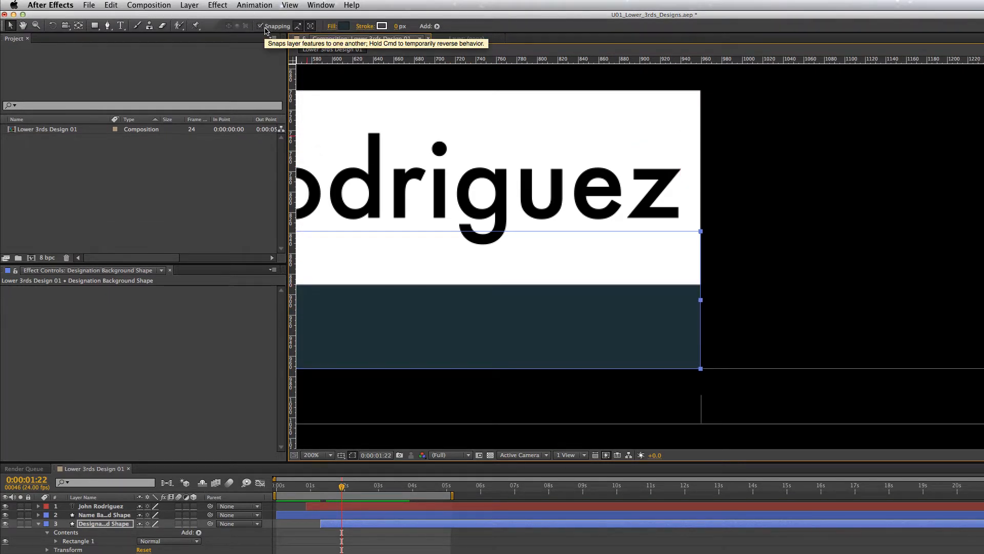
{"action": "left_click", "coordinate": [265, 30]}
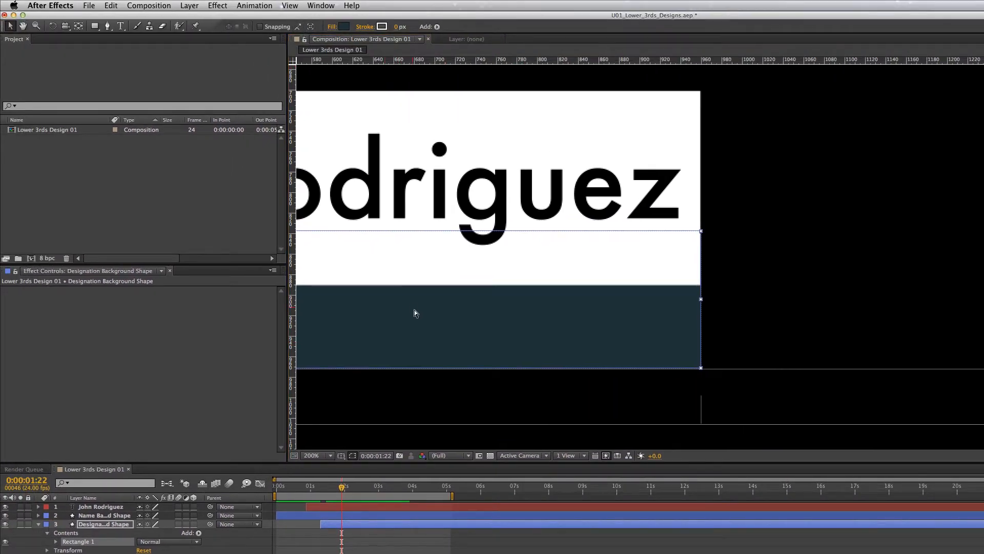
{"action": "mouse_move", "coordinate": [424, 330]}
{"action": "left_mouse_down"}
{"action": "mouse_move", "coordinate": [439, 329]}
{"action": "mouse_move", "coordinate": [426, 327]}
{"action": "left_mouse_up"}
{"action": "left_click_drag", "start_coordinate": [425, 281], "coordinate": [424, 281]}
{"action": "left_click", "coordinate": [276, 27]}
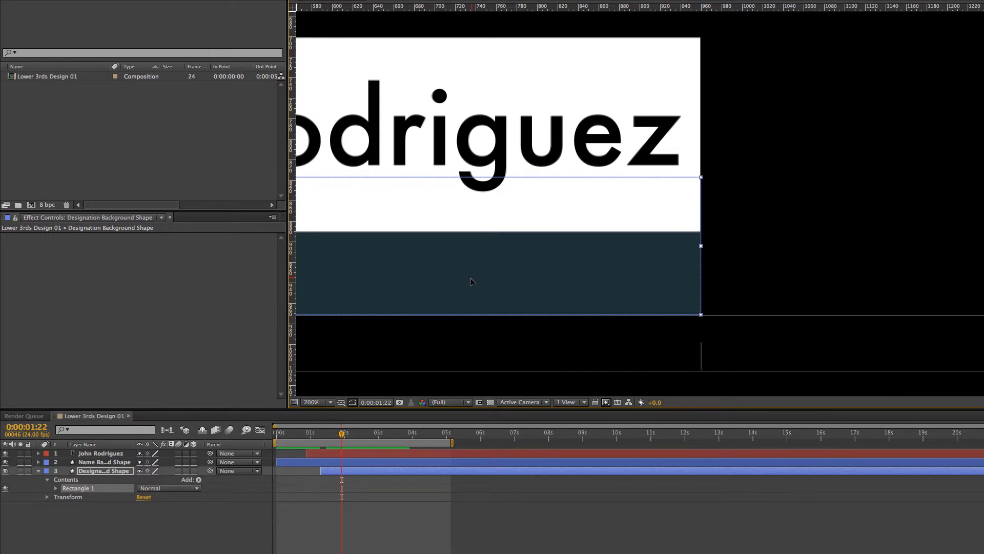
{"action": "left_click_drag", "start_coordinate": [471, 284], "coordinate": [474, 279]}
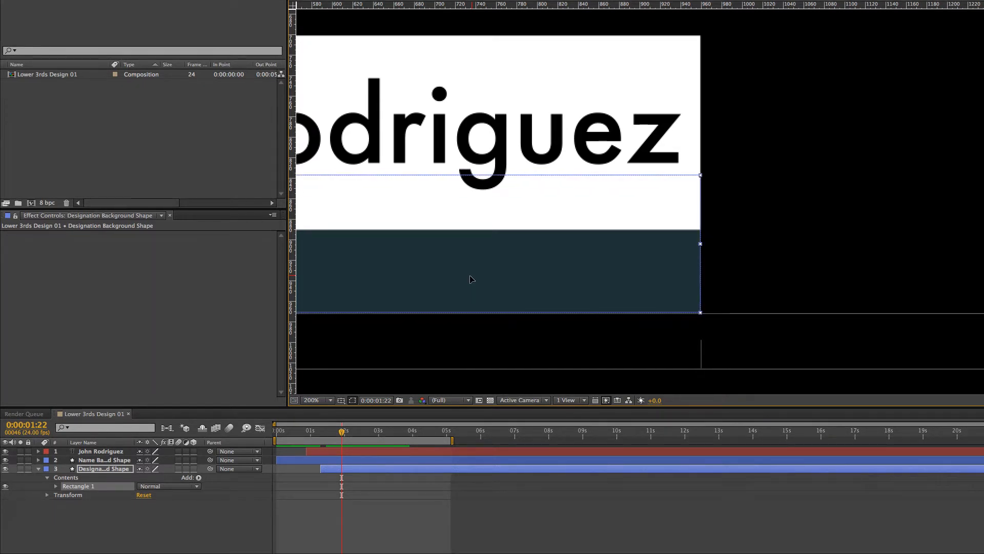
{"action": "key", "text": "Down"}
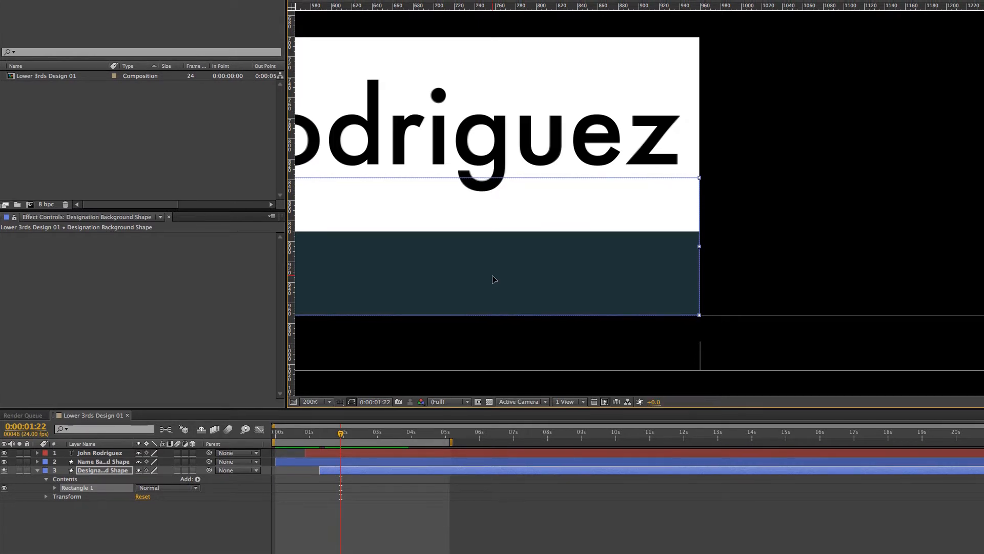
{"action": "left_click_drag", "start_coordinate": [493, 276], "coordinate": [494, 281]}
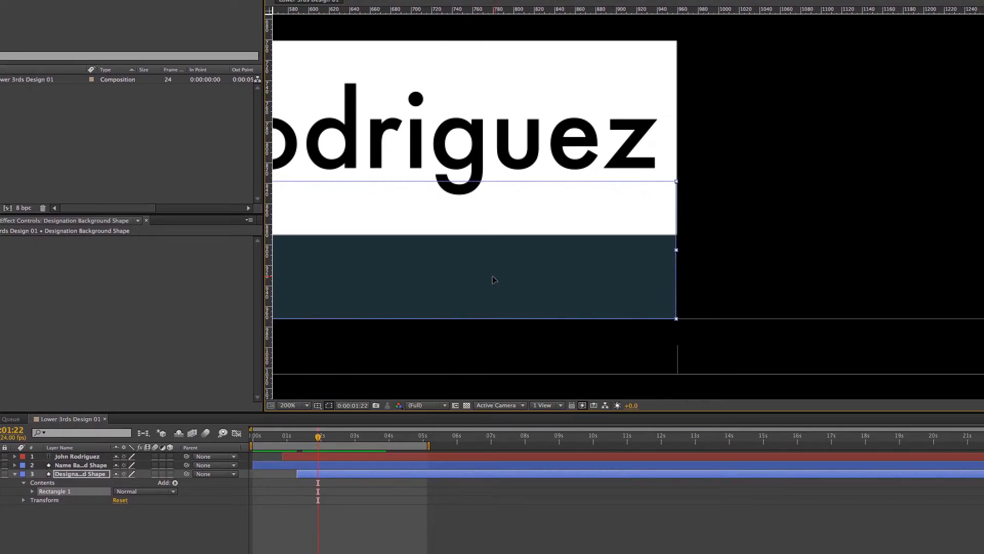
Shift the bar about 140 px left and align its right edge to a vertical guide near 880.
{"action": "left_click_drag", "start_coordinate": [494, 279], "coordinate": [423, 280]}
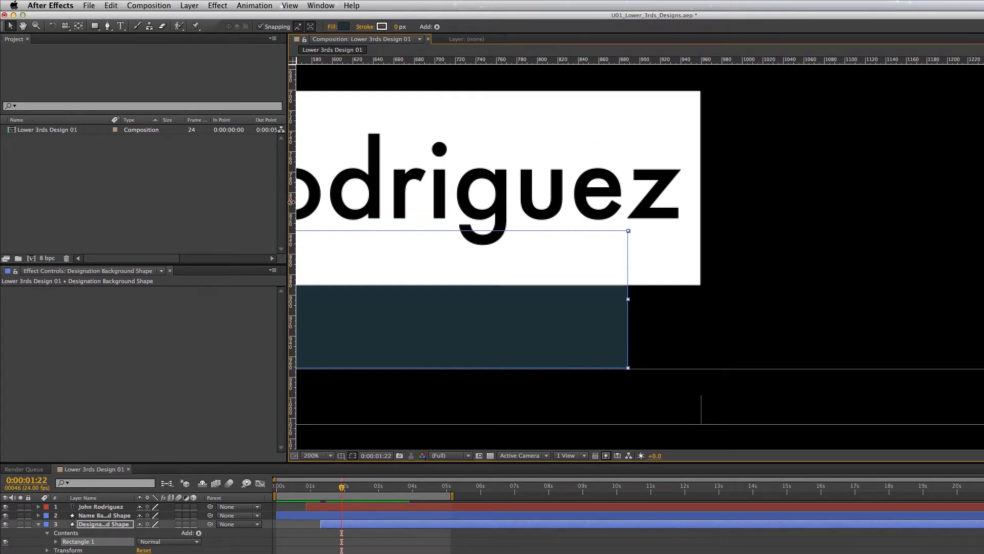
{"action": "left_click_drag", "start_coordinate": [292, 202], "coordinate": [629, 211]}
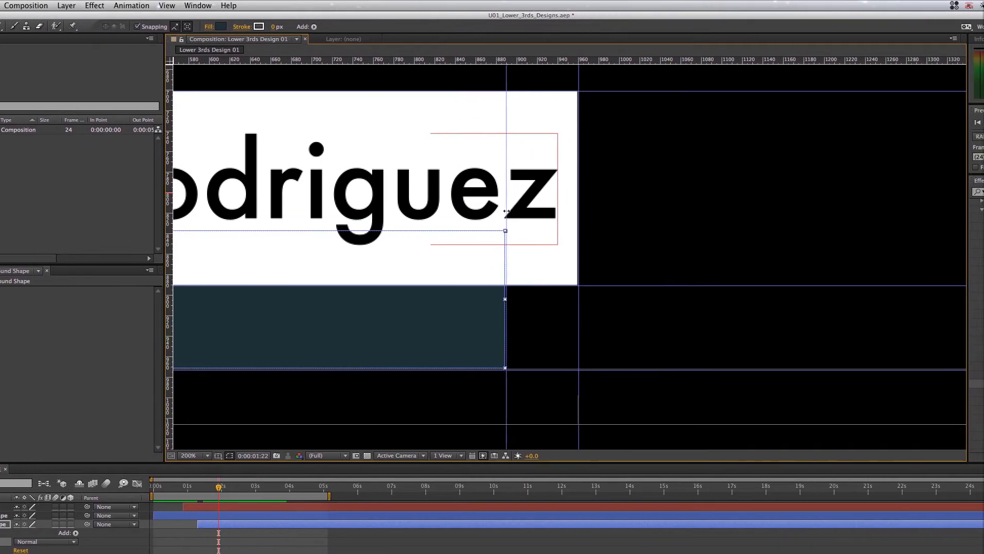
{"action": "left_click_drag", "start_coordinate": [497, 211], "coordinate": [489, 211]}
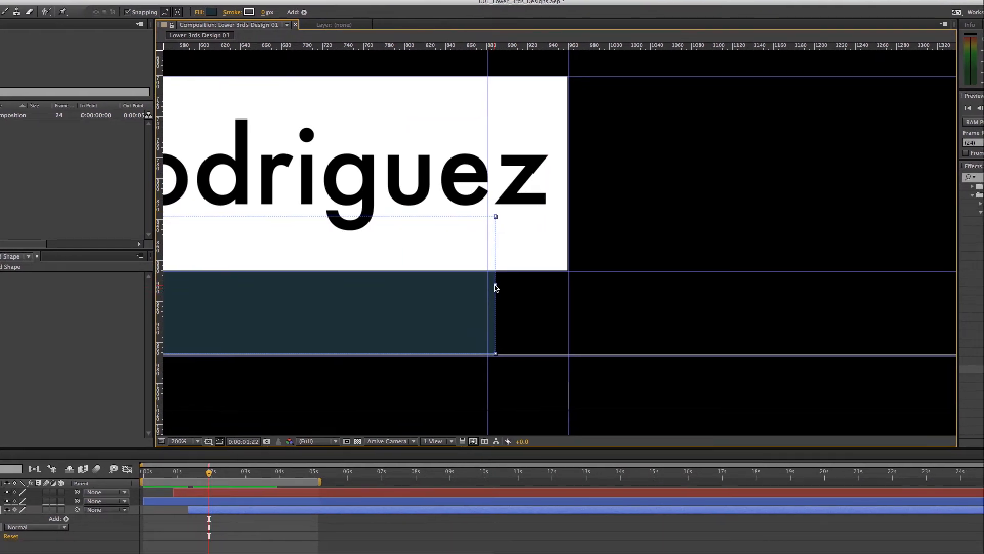
{"action": "left_click_drag", "start_coordinate": [500, 299], "coordinate": [488, 281]}
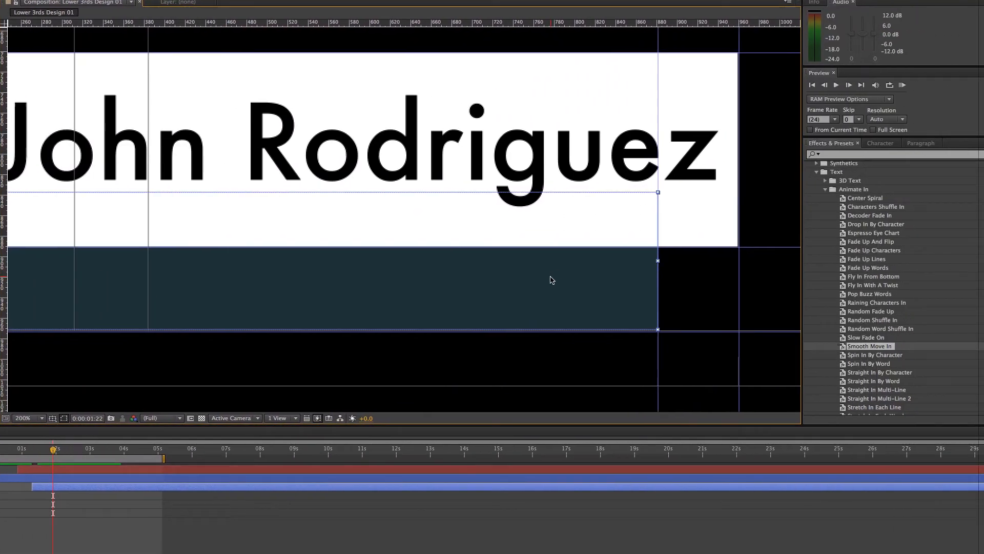
At 100% zoom, delete the old dark rectangle and draw a new one under the name.
{"action": "key", "text": "comma"}
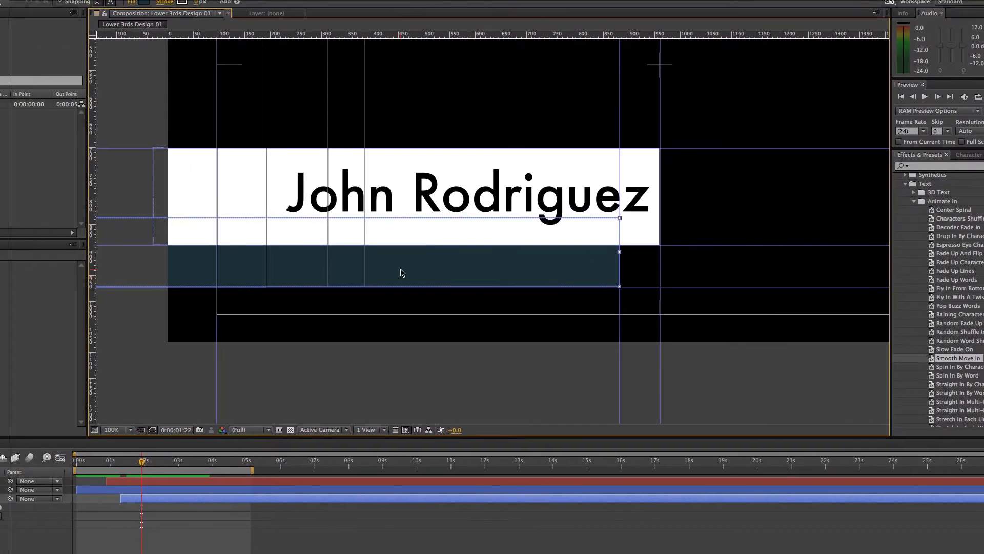
{"action": "left_click_drag", "start_coordinate": [280, 260], "coordinate": [575, 278]}
{"action": "key", "text": "Delete"}
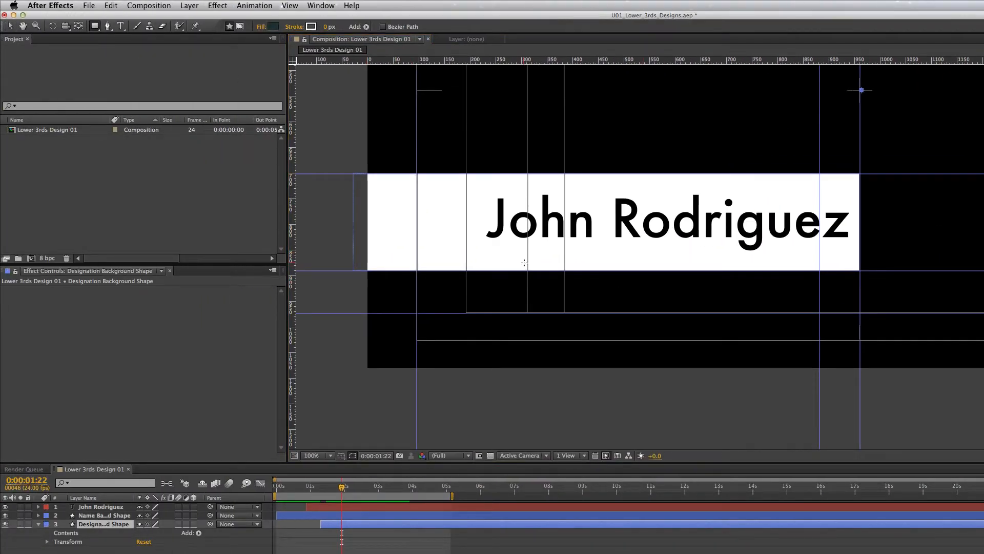
{"action": "mouse_move", "coordinate": [527, 241]}
{"action": "left_mouse_down"}
{"action": "mouse_move", "coordinate": [727, 312]}
{"action": "mouse_move", "coordinate": [764, 312]}
{"action": "left_mouse_up"}
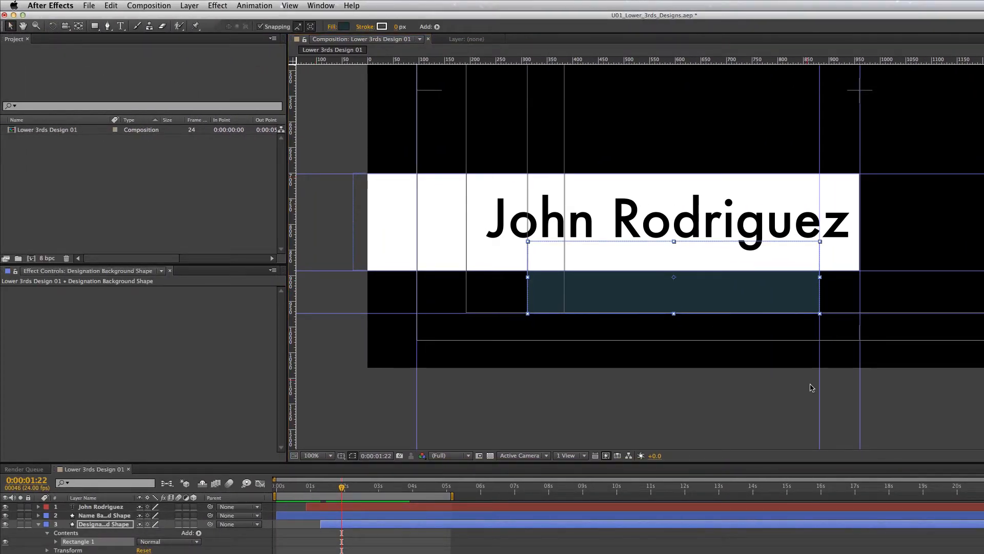
Reselect the Designation Background Shape layer and duplicate its rectangle as Rectangle 2.
{"action": "left_click", "coordinate": [698, 374]}
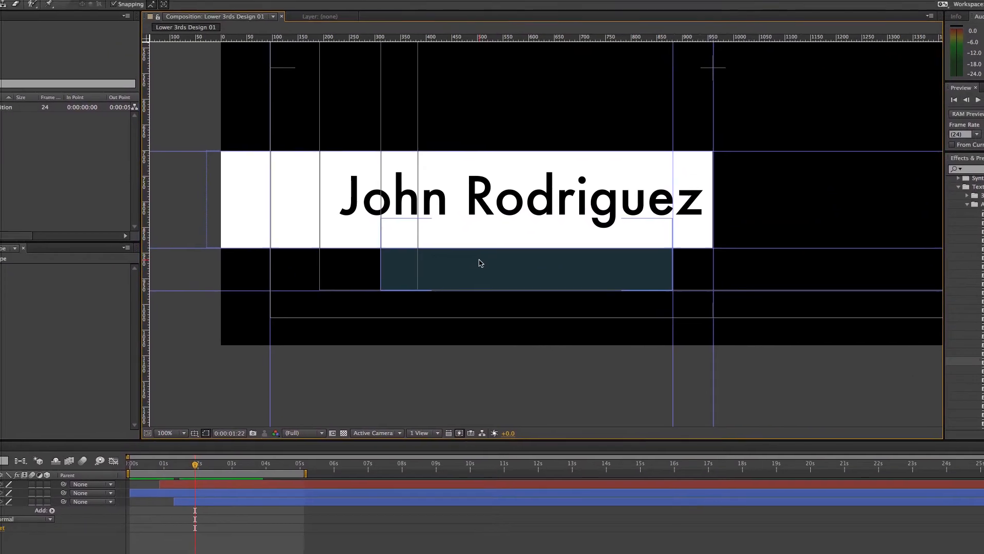
{"action": "left_click", "coordinate": [481, 262]}
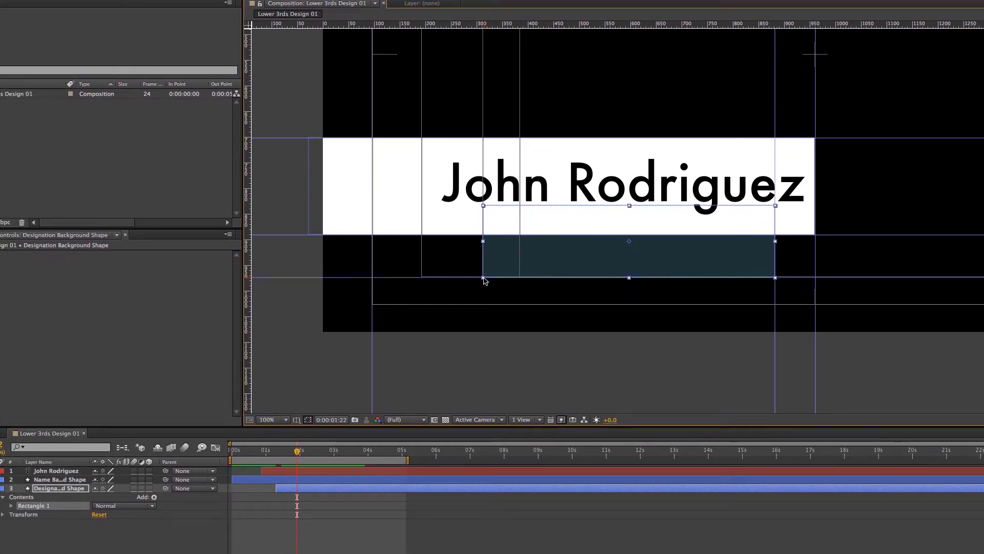
{"action": "key", "text": "ctrl+d"}
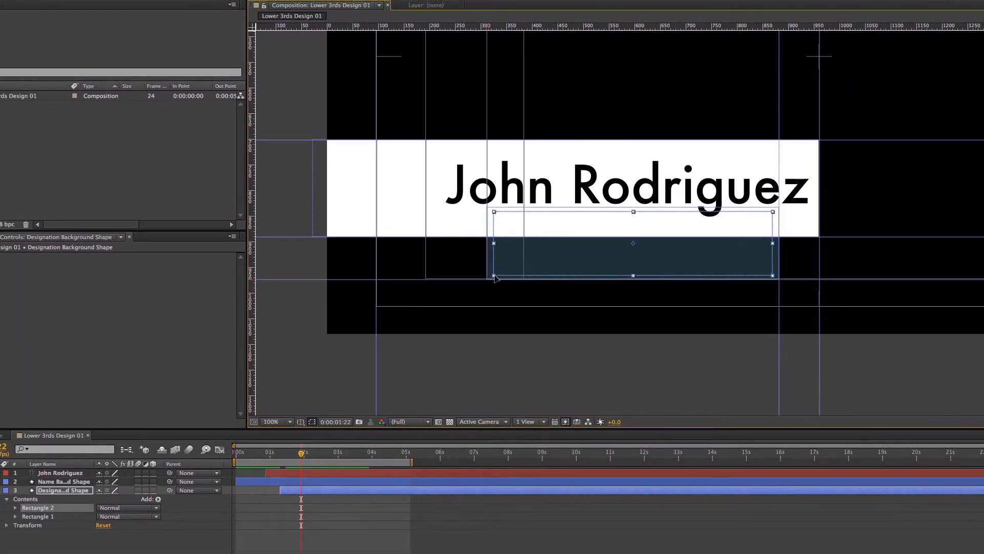
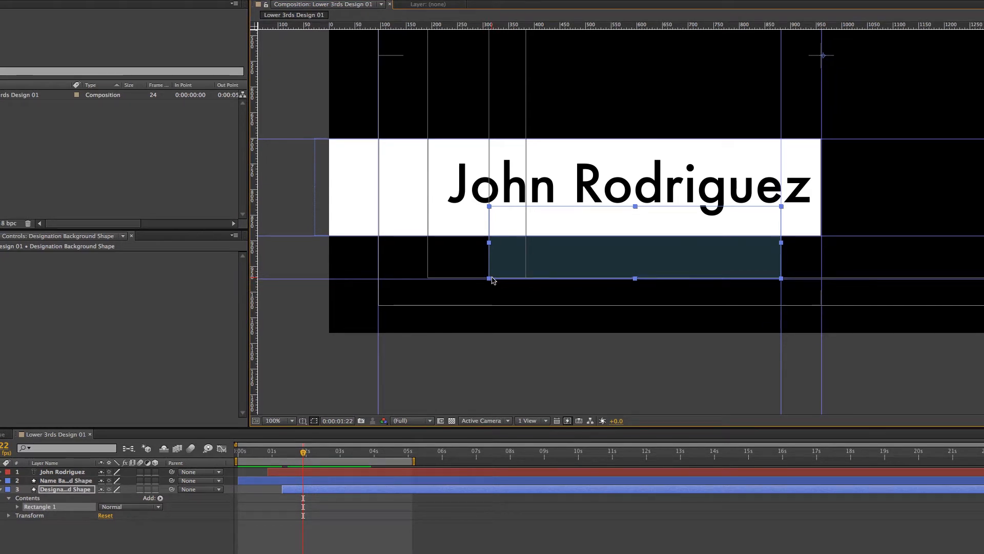
Delete the old rectangle and redraw a slightly smaller dark rectangle below the name.
{"action": "key", "text": "Delete"}
{"action": "key", "text": "g"}
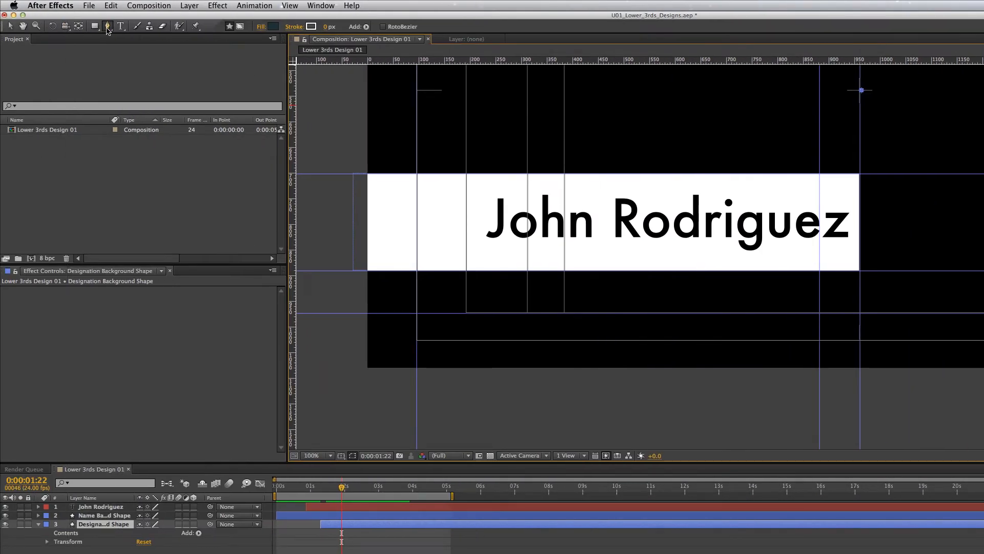
{"action": "left_click", "coordinate": [95, 27]}
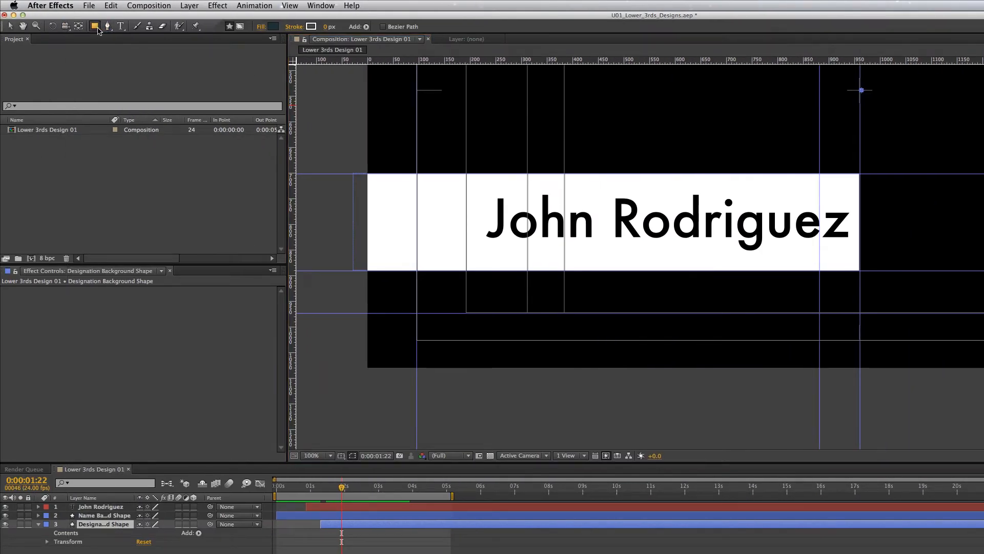
{"action": "left_click_drag", "start_coordinate": [527, 247], "coordinate": [826, 323]}
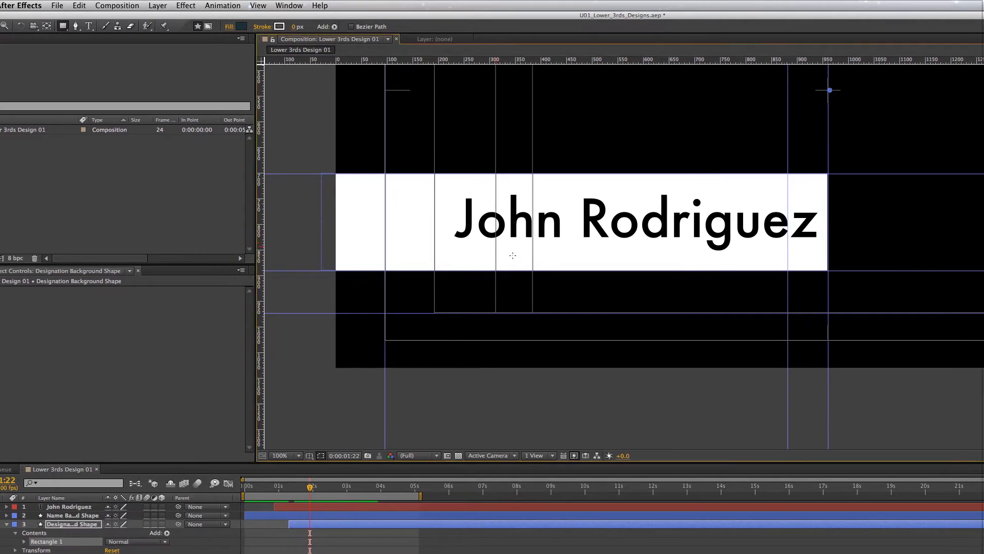
{"action": "left_click_drag", "start_coordinate": [560, 288], "coordinate": [554, 279]}
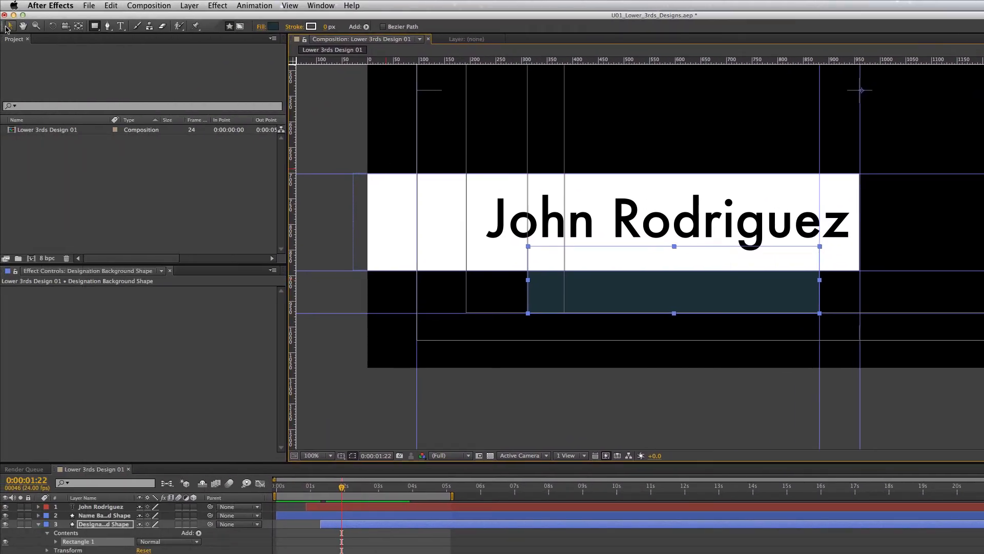
{"action": "left_click", "coordinate": [8, 26]}
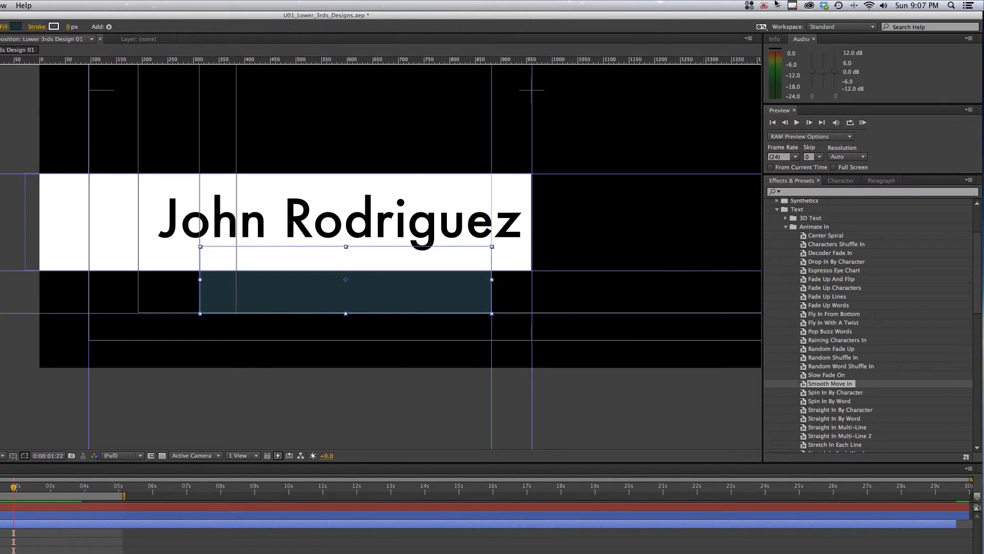
Add a shape layer named Designation Background Shape at the bottom of the layer stack.
{"action": "left_click", "coordinate": [793, 5]}
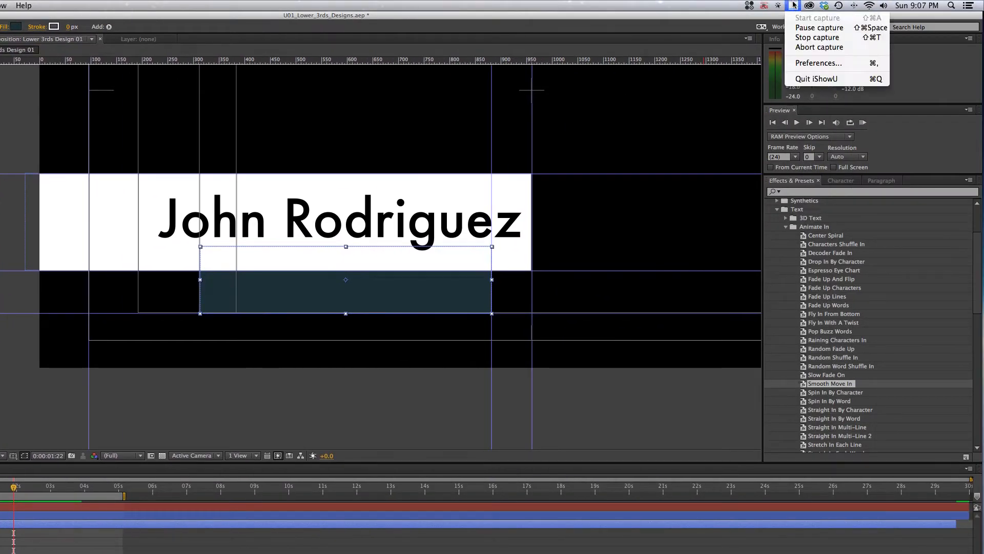
{"action": "left_click", "coordinate": [819, 27]}
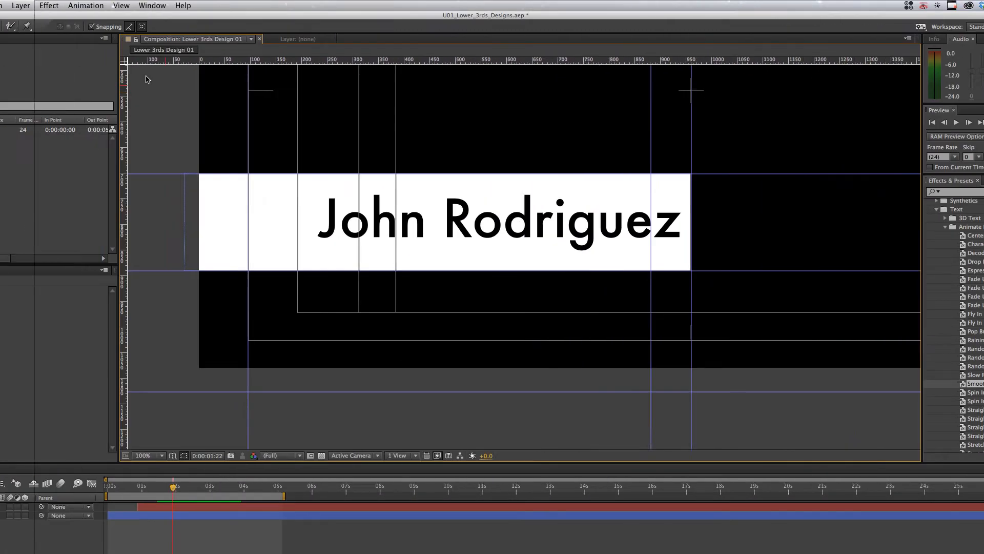
{"action": "left_click", "coordinate": [223, 5]}
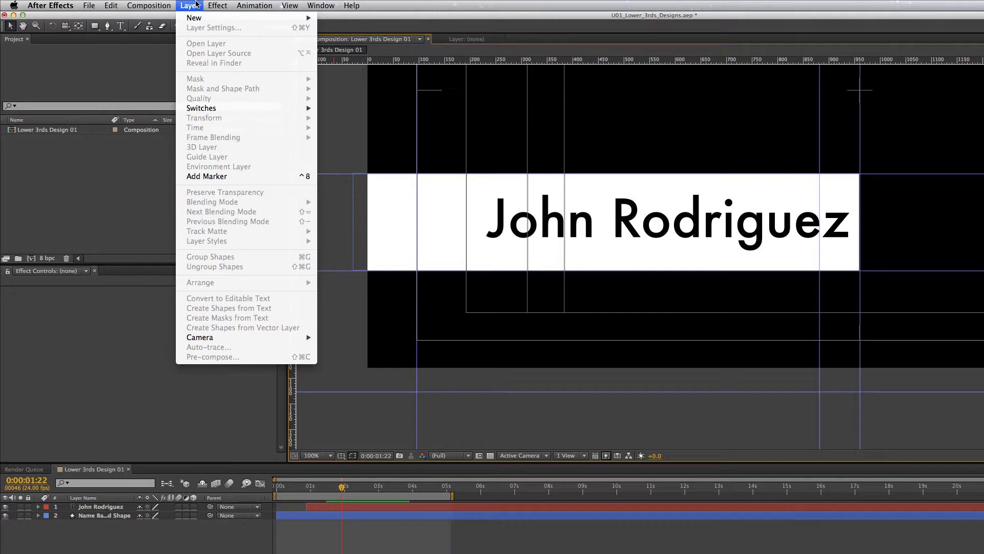
{"action": "mouse_move", "coordinate": [203, 18]}
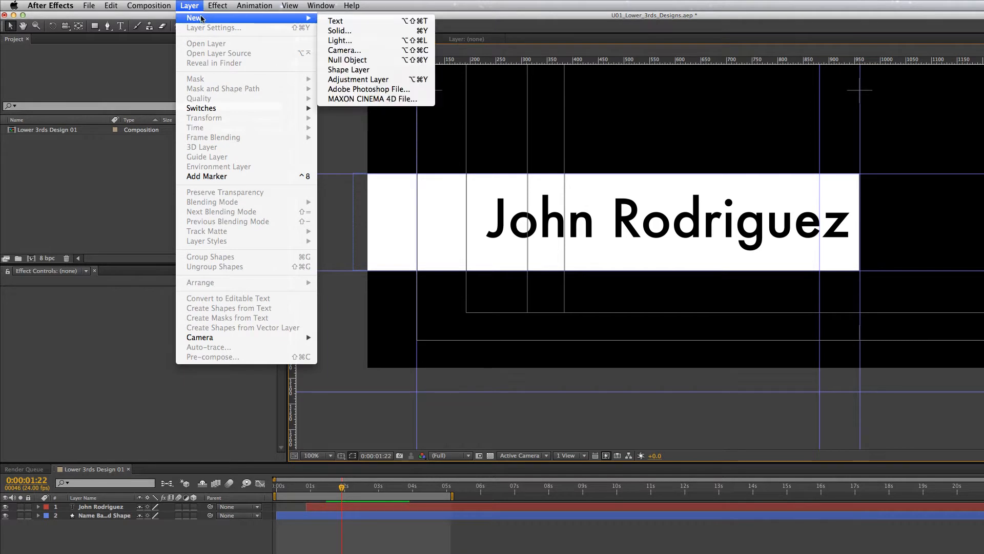
{"action": "left_click", "coordinate": [363, 71]}
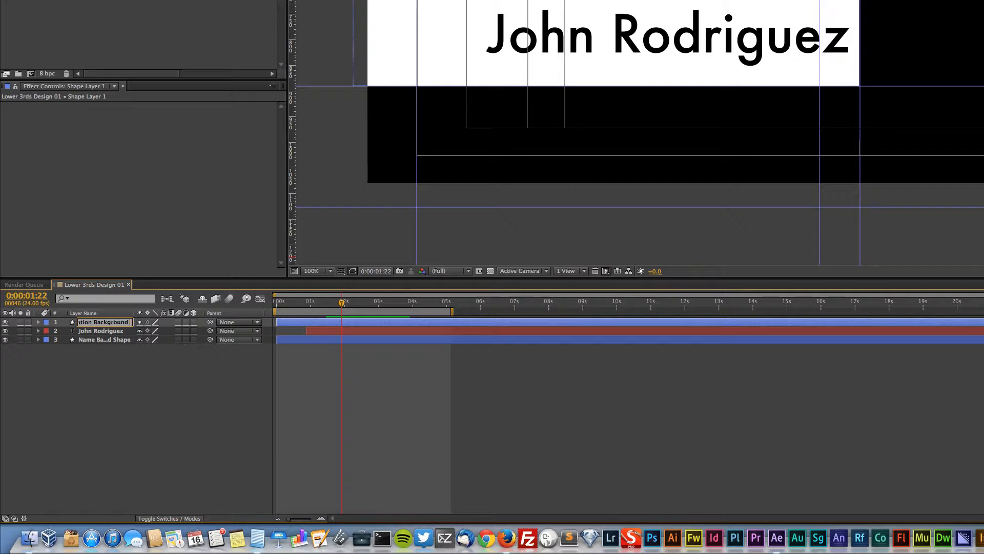
{"action": "key", "text": "Return"}
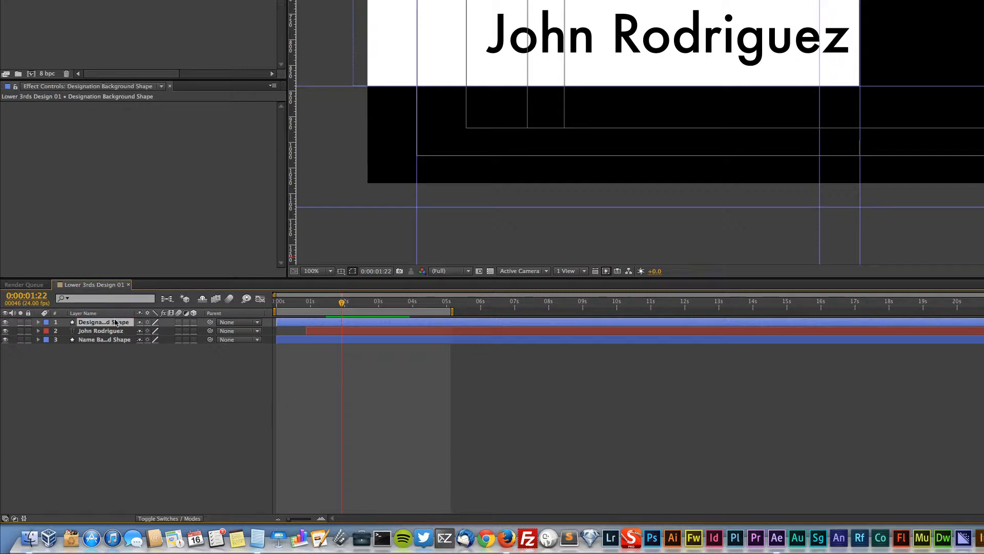
{"action": "left_click_drag", "start_coordinate": [116, 343], "coordinate": [117, 351]}
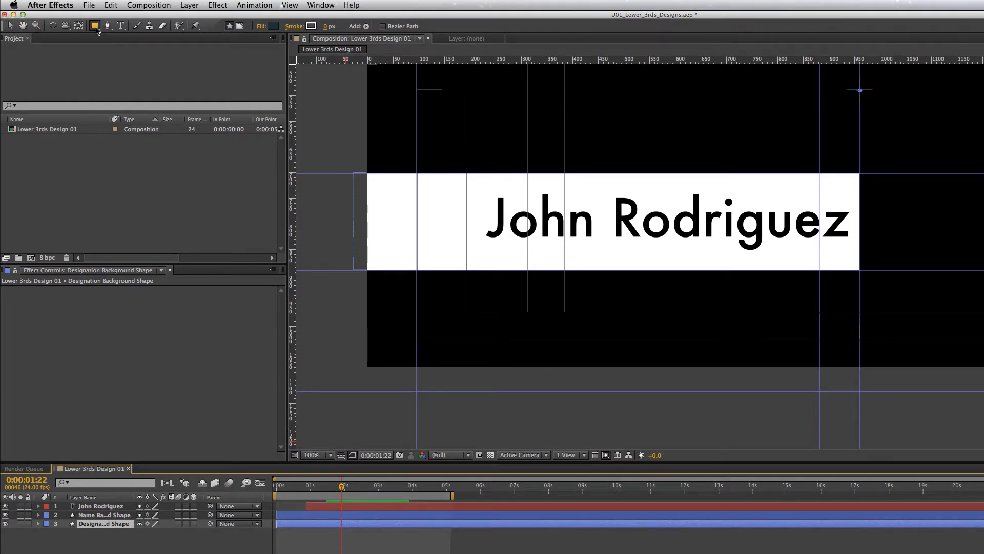
Draw the designation rectangle below the name bar, extending it to the title-safe line.
{"action": "mouse_move", "coordinate": [528, 248]}
{"action": "left_mouse_down"}
{"action": "mouse_move", "coordinate": [712, 294]}
{"action": "mouse_move", "coordinate": [805, 299]}
{"action": "mouse_move", "coordinate": [814, 310]}
{"action": "left_mouse_up"}
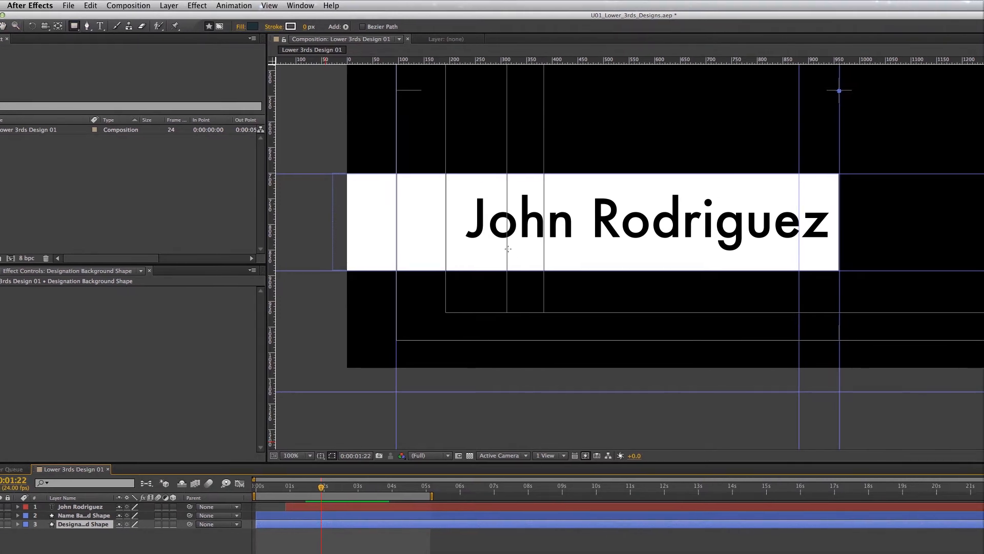
{"action": "left_click_drag", "start_coordinate": [524, 286], "coordinate": [526, 288]}
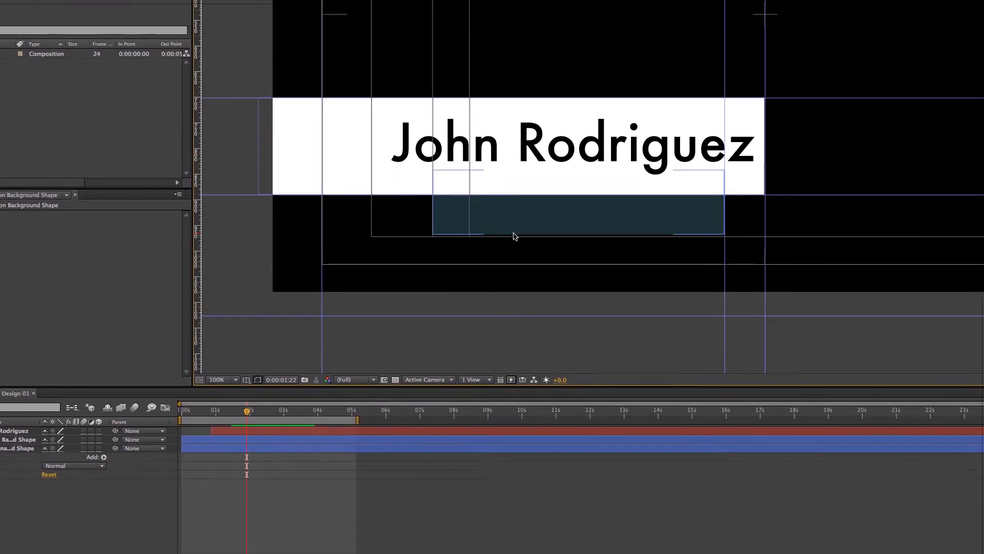
{"action": "left_click", "coordinate": [515, 232]}
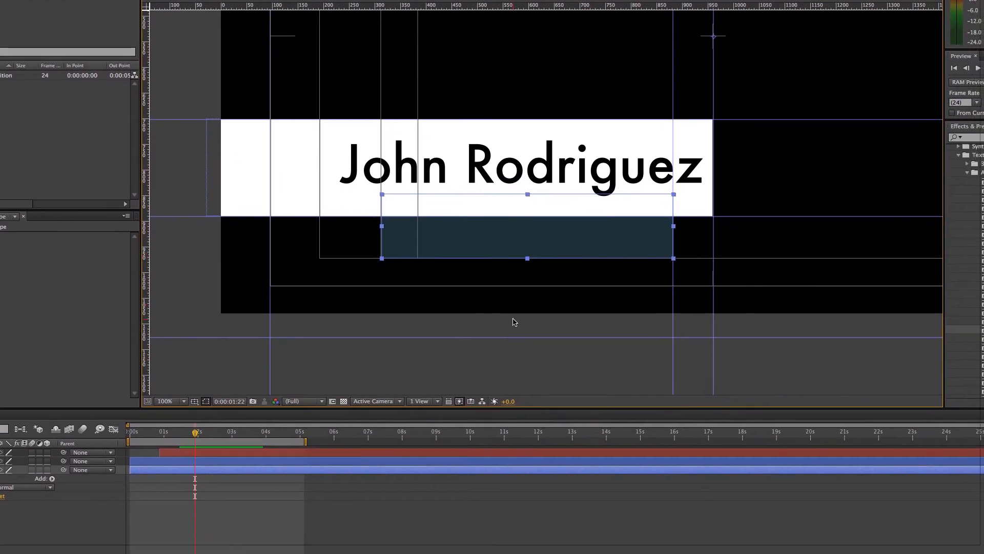
{"action": "left_click", "coordinate": [525, 399]}
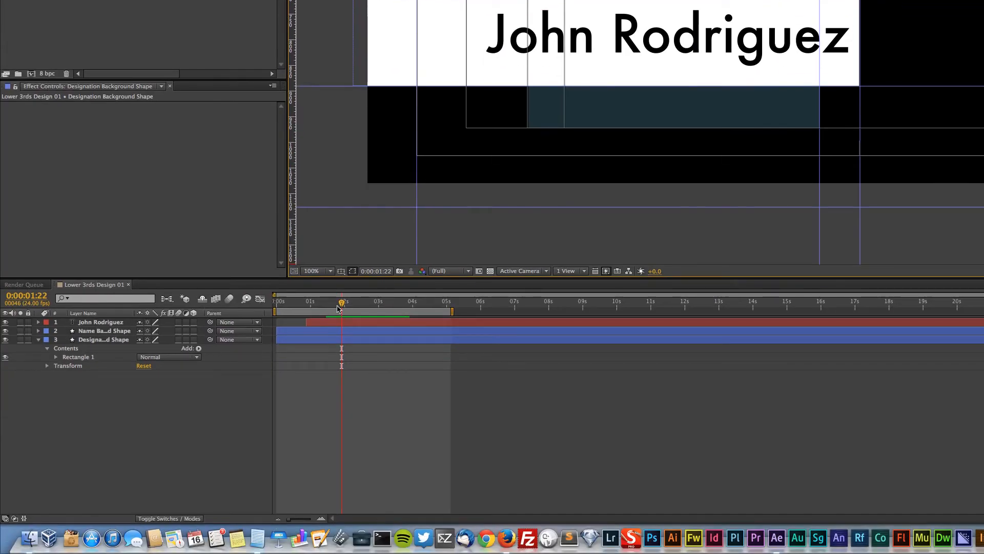
{"action": "mouse_move", "coordinate": [338, 308]}
{"action": "left_mouse_down"}
{"action": "mouse_move", "coordinate": [312, 306]}
{"action": "mouse_move", "coordinate": [343, 306]}
{"action": "left_mouse_up"}
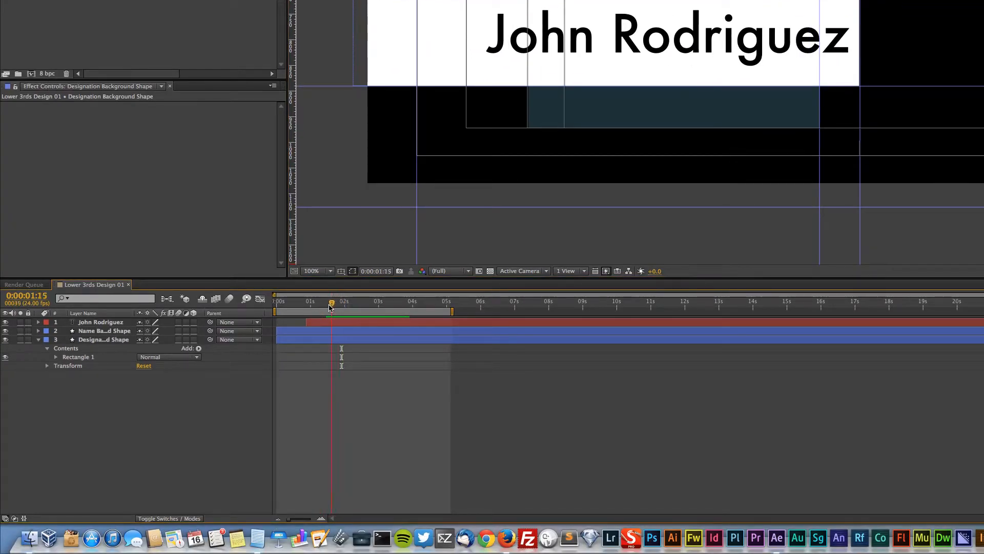
Trim the designation shape layer to start at 0:00:01:10.
{"action": "left_click_drag", "start_coordinate": [323, 306], "coordinate": [325, 306]}
{"action": "left_click", "coordinate": [326, 341]}
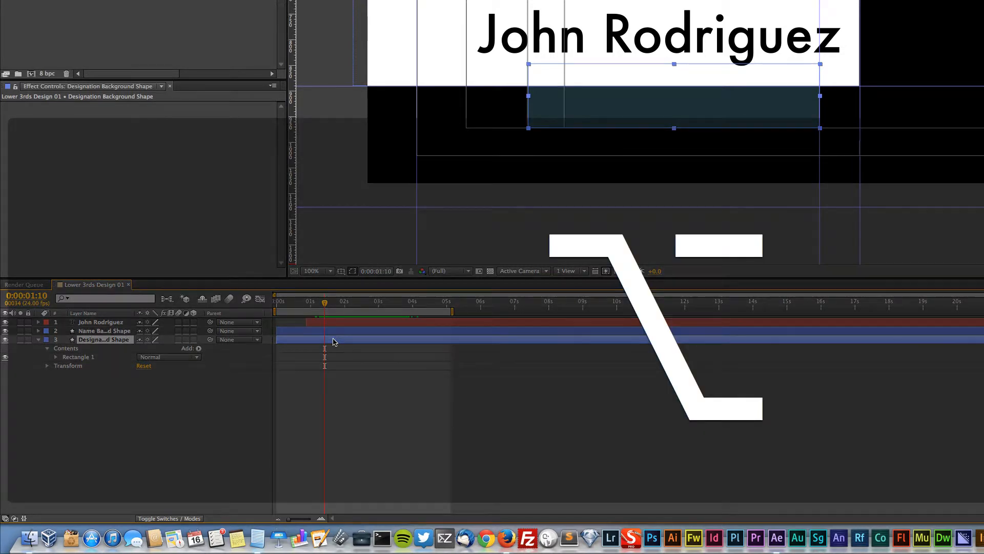
{"action": "key", "text": "alt+bracketleft"}
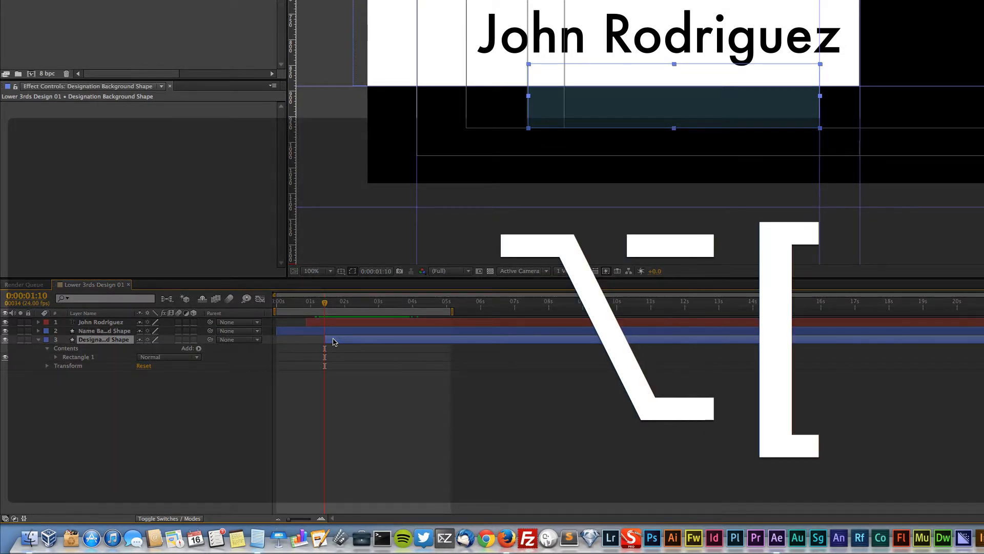
{"action": "mouse_move", "coordinate": [327, 304]}
{"action": "left_mouse_down"}
{"action": "mouse_move", "coordinate": [336, 304]}
{"action": "mouse_move", "coordinate": [313, 304]}
{"action": "mouse_move", "coordinate": [329, 305]}
{"action": "left_mouse_up"}
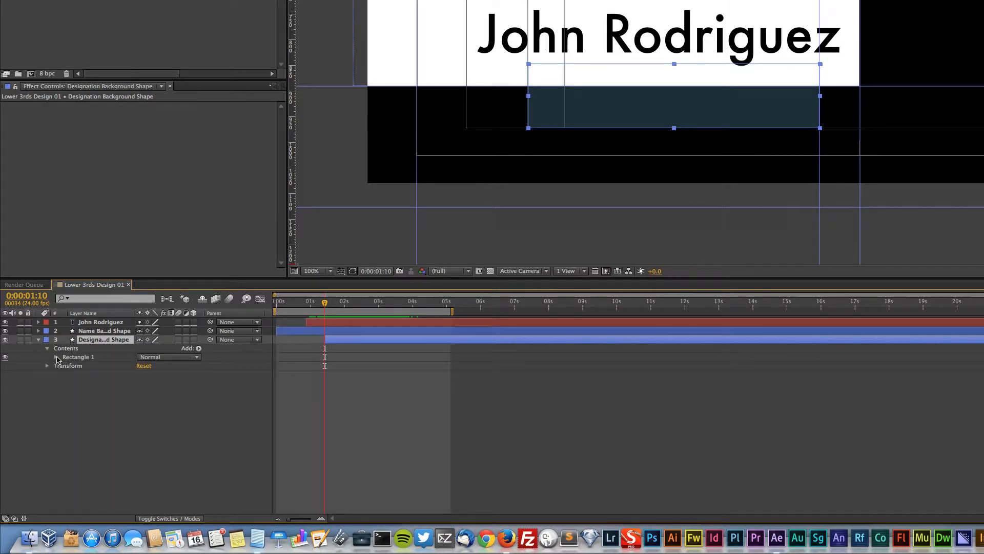
Reveal the designation layer's Rectangle 1 contents and Transform properties.
{"action": "left_click", "coordinate": [57, 357]}
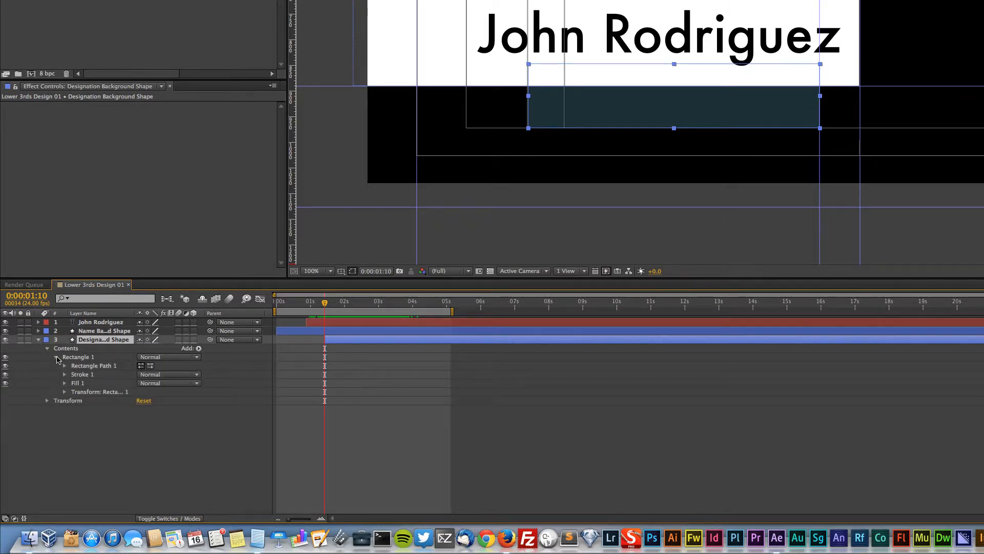
{"action": "left_click", "coordinate": [57, 358]}
{"action": "left_click", "coordinate": [57, 358]}
{"action": "left_click", "coordinate": [64, 394]}
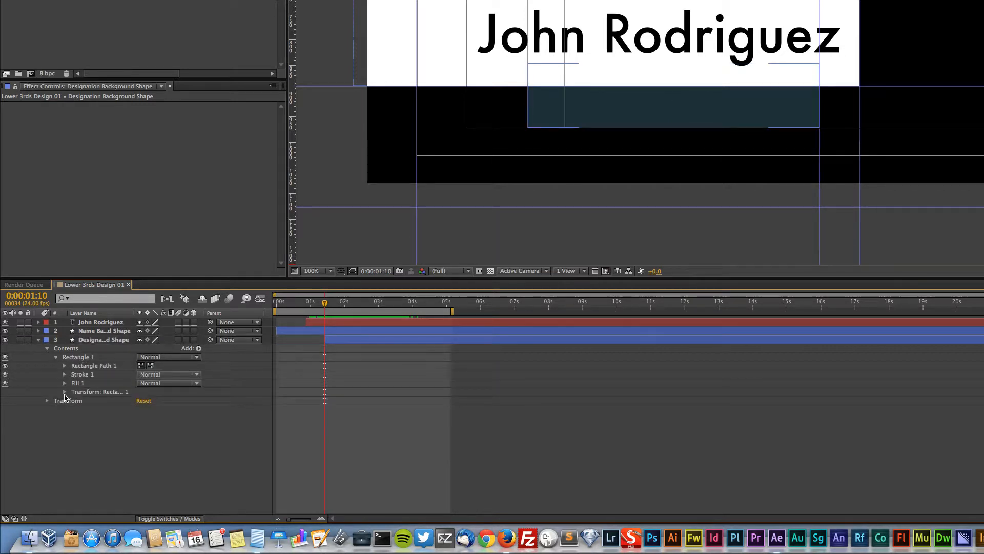
{"action": "left_click", "coordinate": [47, 401]}
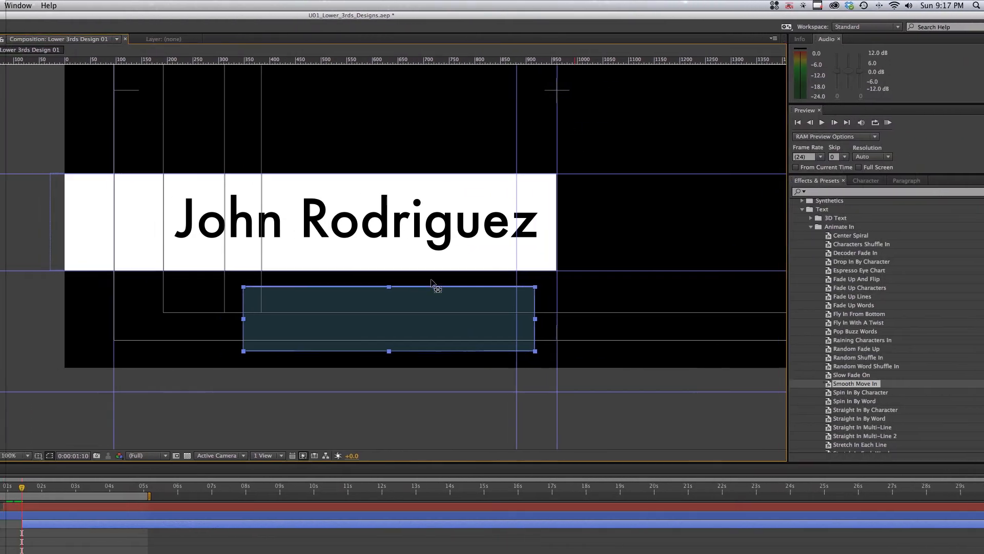
Pivot the rectangle from its top edge, align it to the guides, and tuck it behind the white bar.
{"action": "left_click_drag", "start_coordinate": [428, 279], "coordinate": [383, 319]}
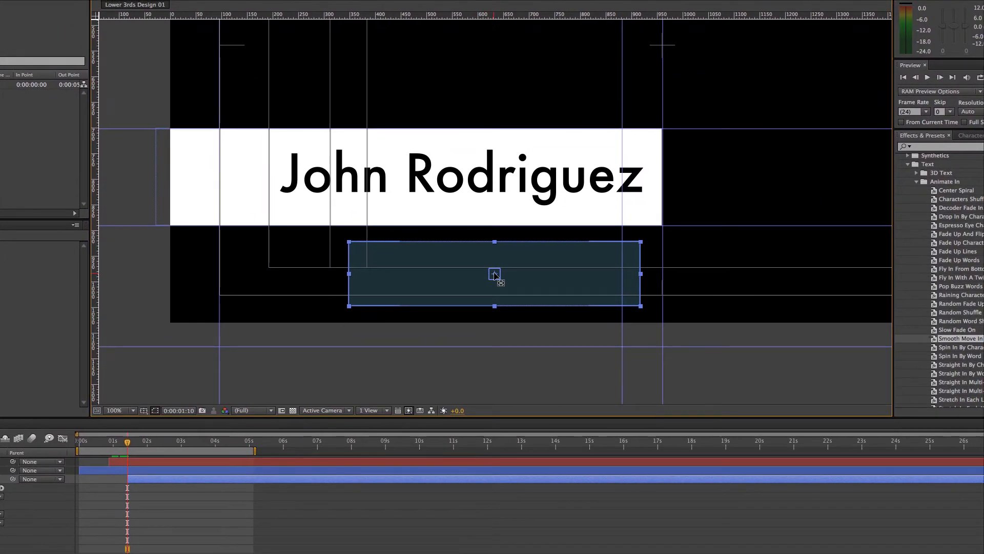
{"action": "mouse_move", "coordinate": [494, 276]}
{"action": "left_mouse_down"}
{"action": "mouse_move", "coordinate": [416, 297]}
{"action": "mouse_move", "coordinate": [487, 259]}
{"action": "mouse_move", "coordinate": [493, 245]}
{"action": "mouse_move", "coordinate": [511, 266]}
{"action": "left_mouse_up"}
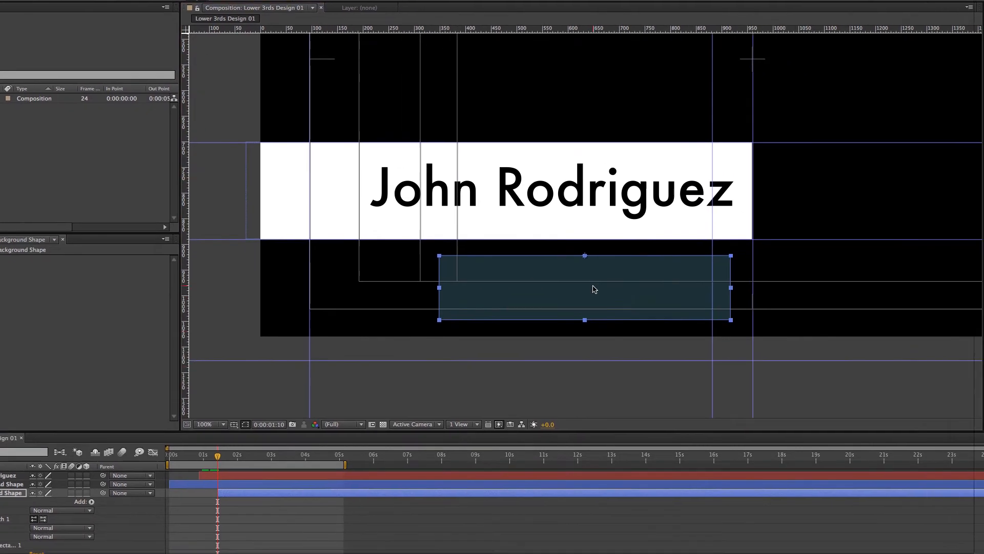
{"action": "left_click_drag", "start_coordinate": [699, 321], "coordinate": [702, 286]}
{"action": "left_click_drag", "start_coordinate": [497, 279], "coordinate": [482, 275]}
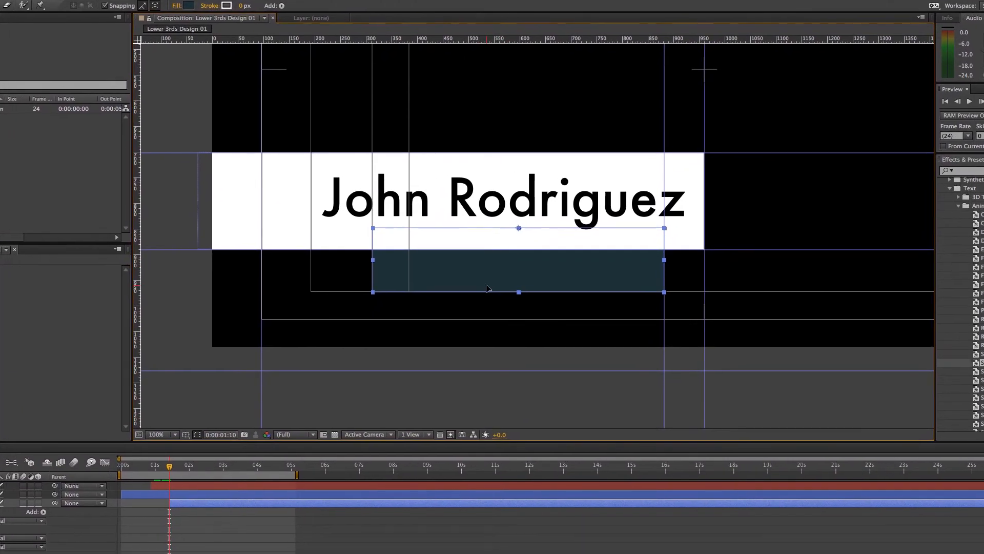
{"action": "left_click_drag", "start_coordinate": [487, 289], "coordinate": [485, 244]}
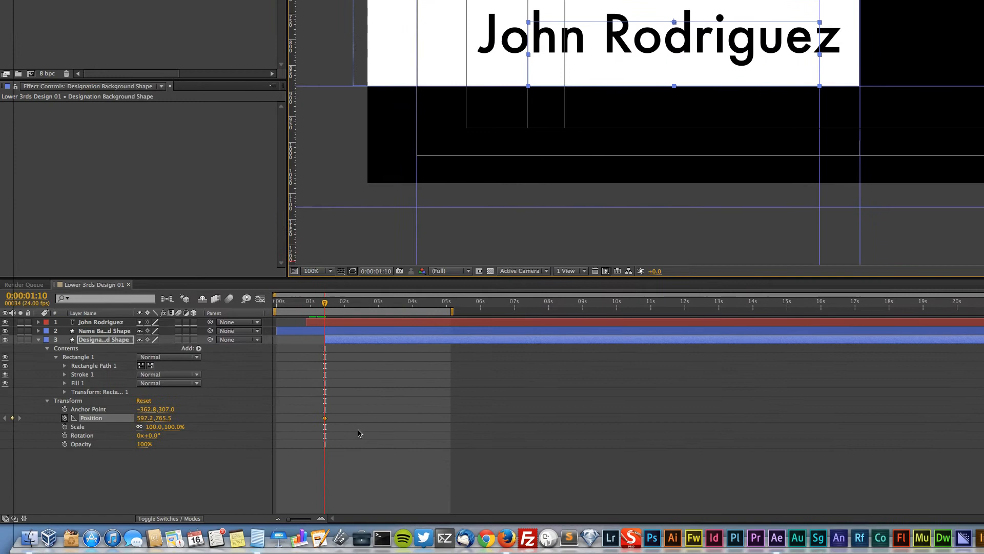
Pull the designation rectangle down below the name bar, check the slide, and save.
{"action": "left_click_drag", "start_coordinate": [321, 306], "coordinate": [330, 306]}
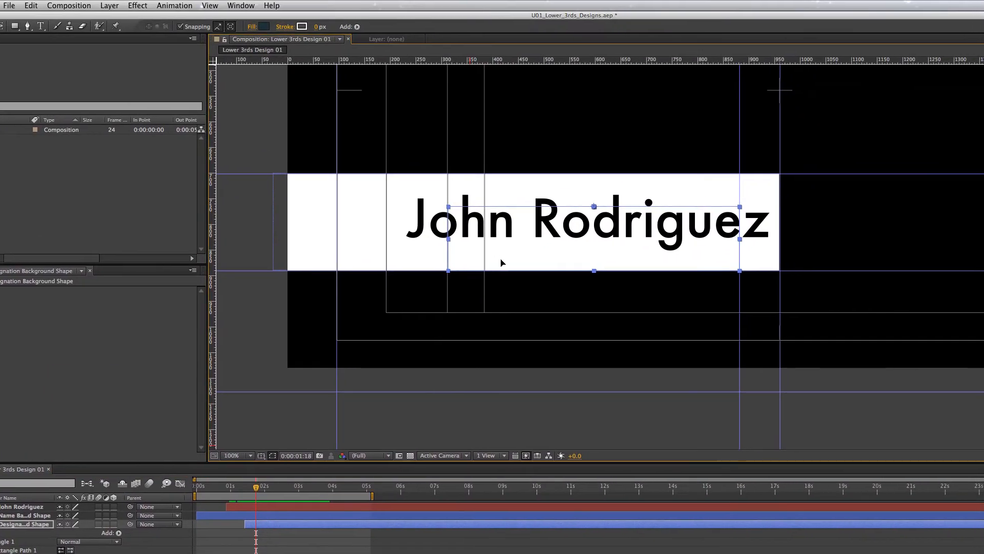
{"action": "left_click_drag", "start_coordinate": [501, 262], "coordinate": [504, 290]}
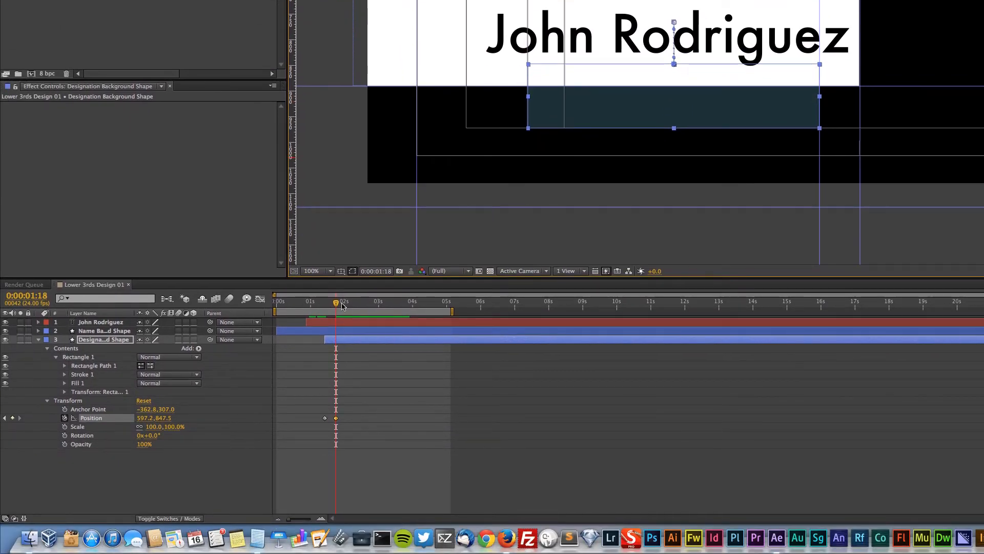
{"action": "left_click_drag", "start_coordinate": [246, 478], "coordinate": [226, 479]}
{"action": "left_click_drag", "start_coordinate": [316, 305], "coordinate": [267, 314]}
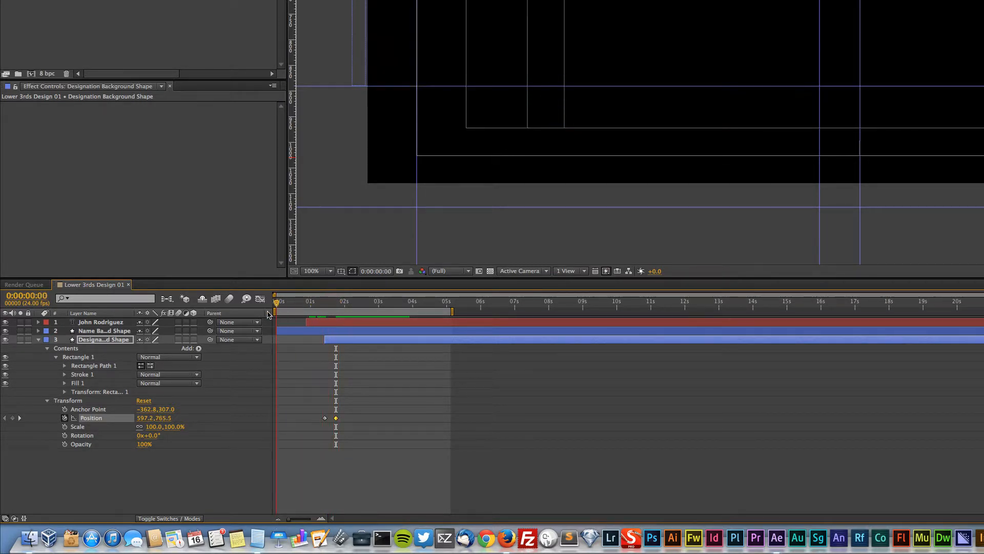
{"action": "key", "text": "super+s"}
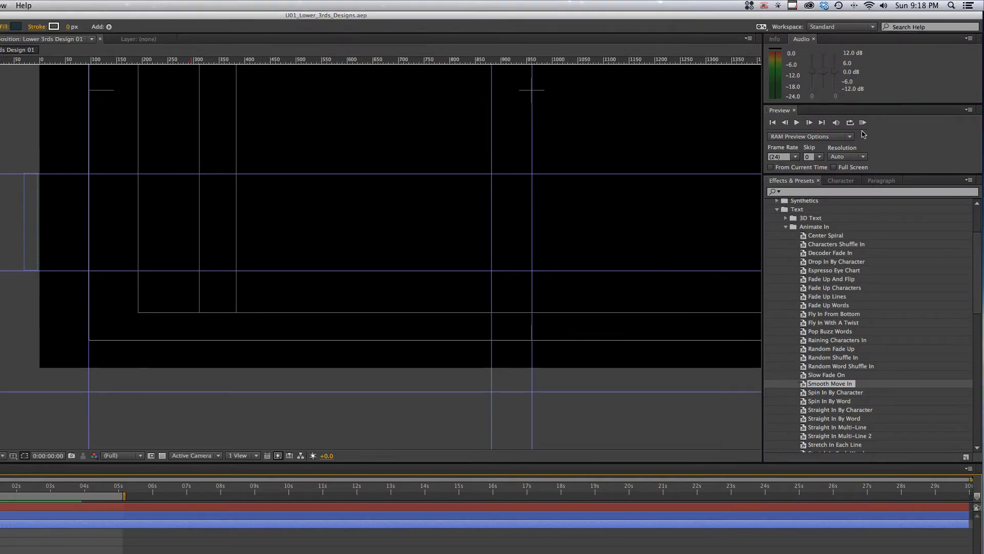
Move the bar's landing keyframe earlier to 0:00:01:14 (597.2, 847.5) and preview it.
{"action": "left_click", "coordinate": [863, 123]}
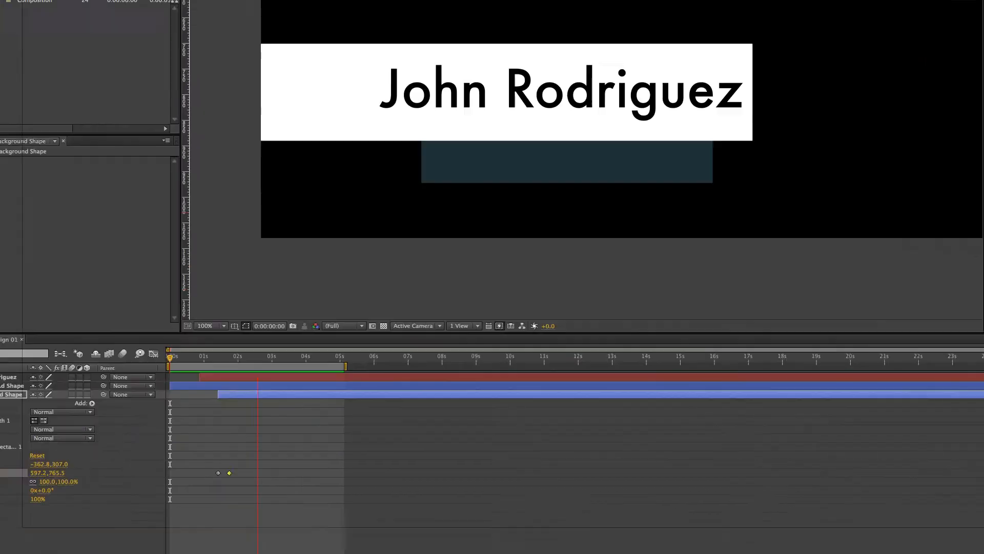
{"action": "key", "text": "space"}
{"action": "left_click_drag", "start_coordinate": [323, 301], "coordinate": [324, 325]}
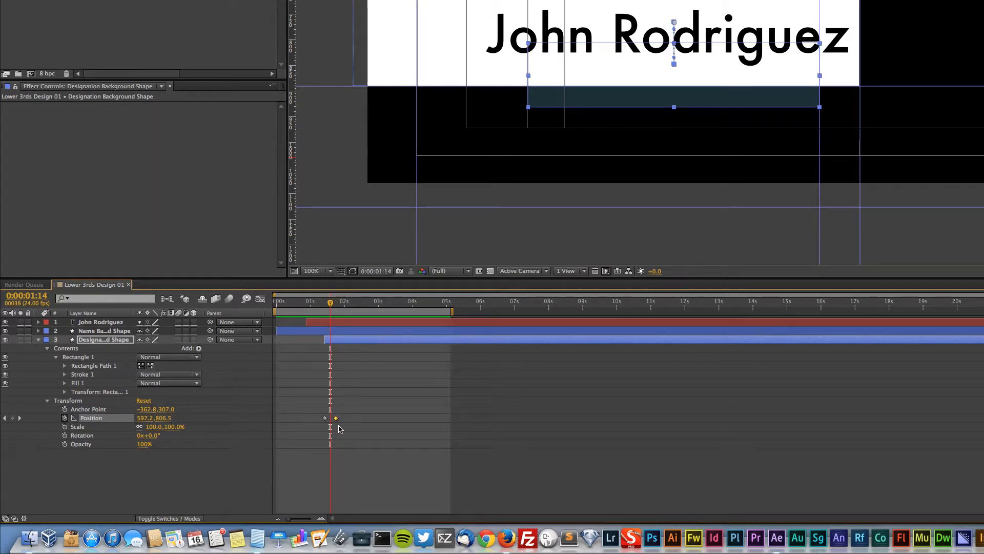
{"action": "left_click_drag", "start_coordinate": [336, 422], "coordinate": [331, 422]}
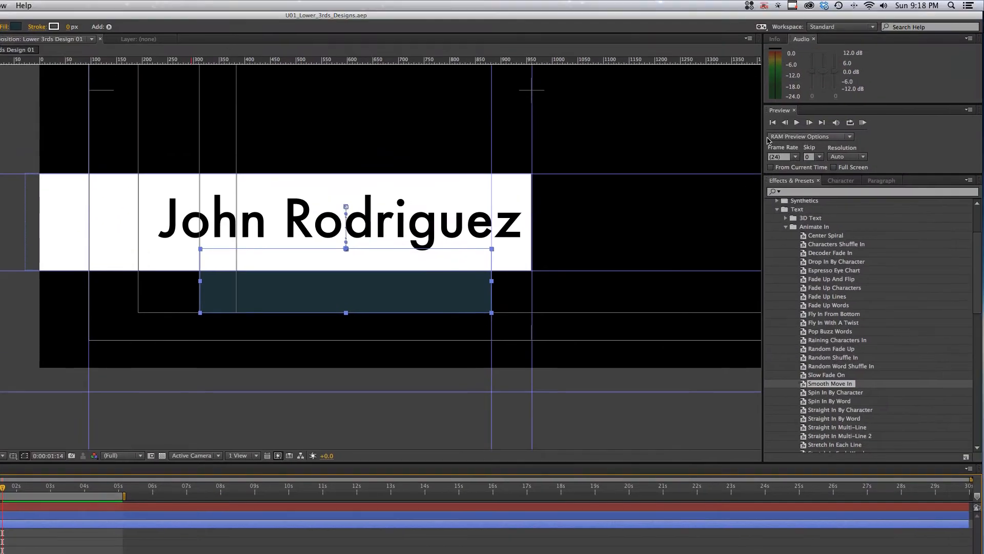
{"action": "left_click", "coordinate": [863, 123]}
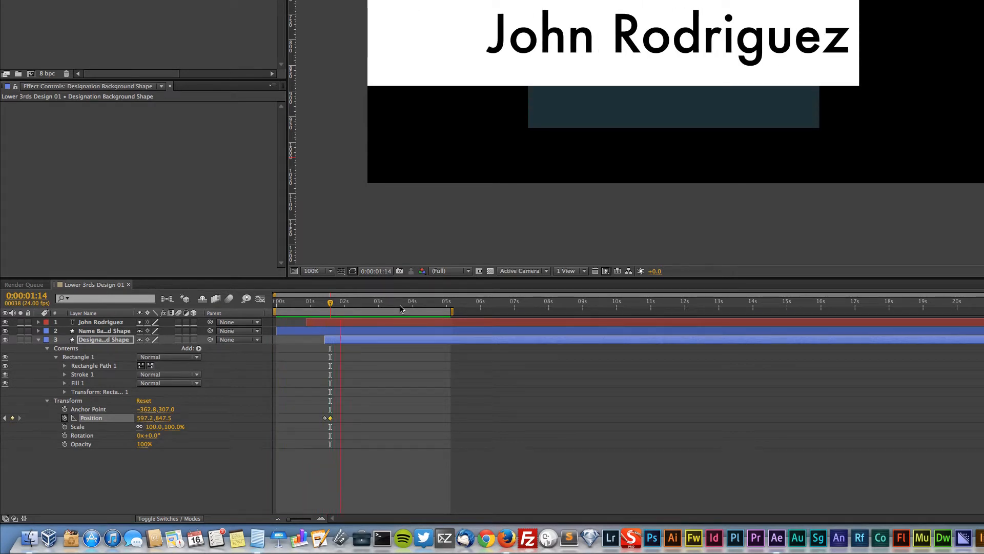
{"action": "key", "text": "space"}
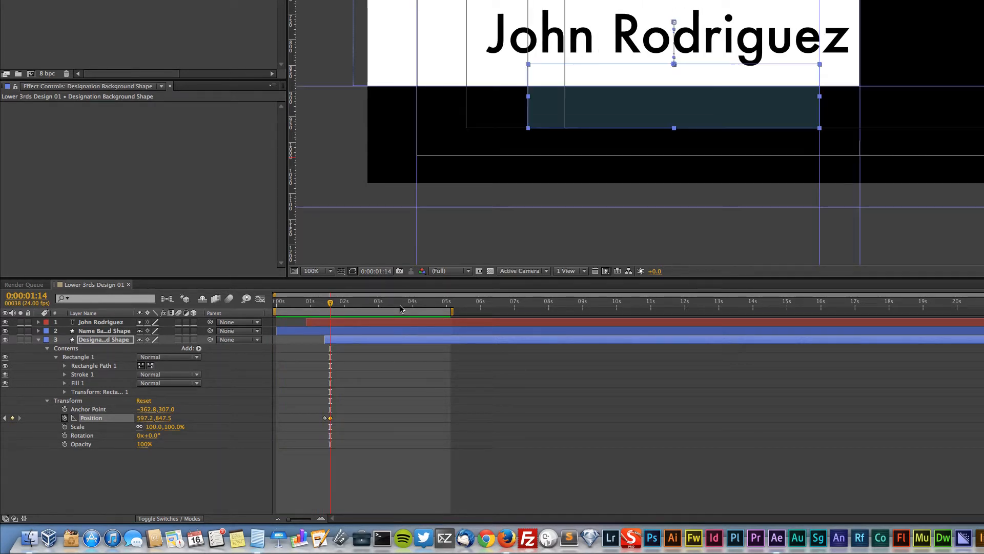
{"action": "left_click_drag", "start_coordinate": [401, 308], "coordinate": [425, 308]}
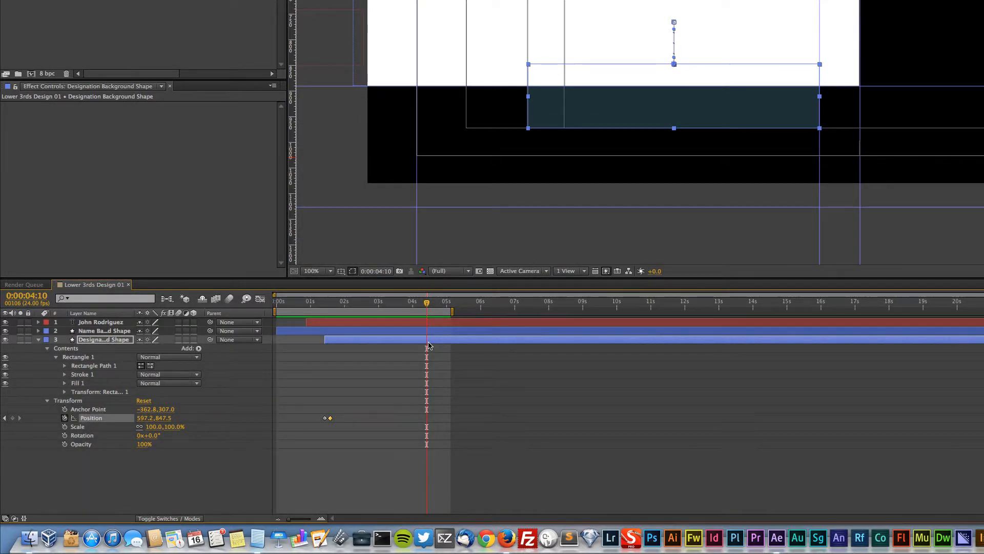
End the designation bar layer at 4:10, save, and preview the animation.
{"action": "key", "text": "alt+bracketright"}
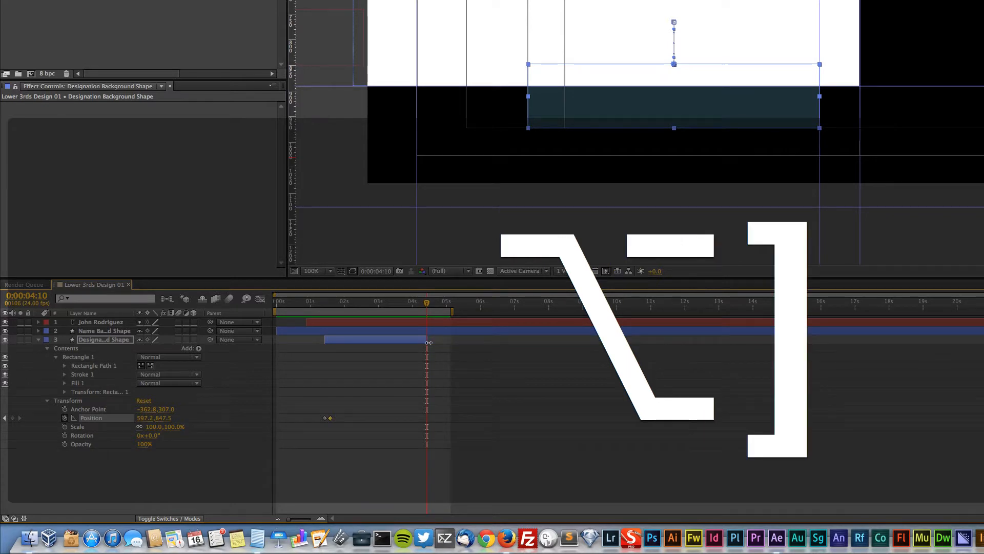
{"action": "left_click_drag", "start_coordinate": [428, 304], "coordinate": [359, 304]}
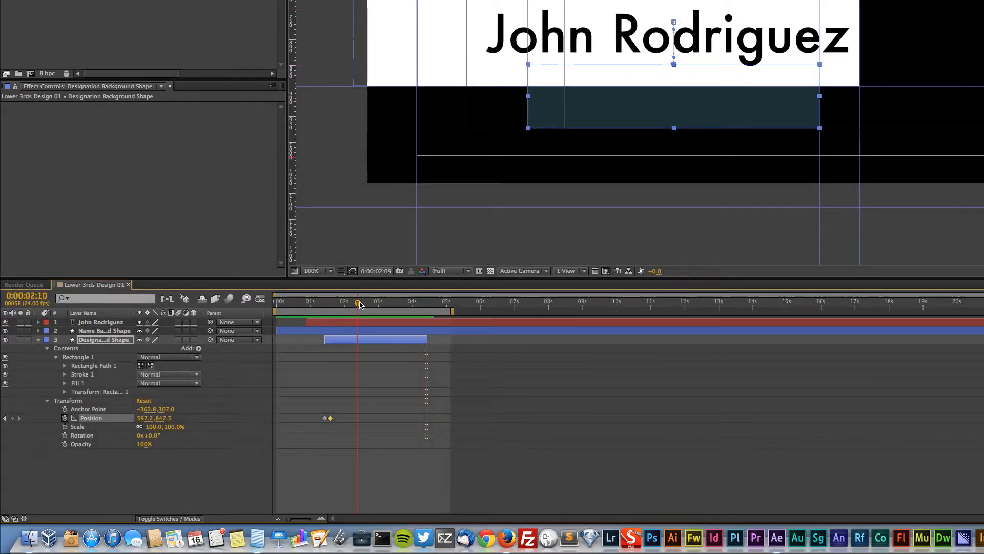
{"action": "key", "text": "super+s"}
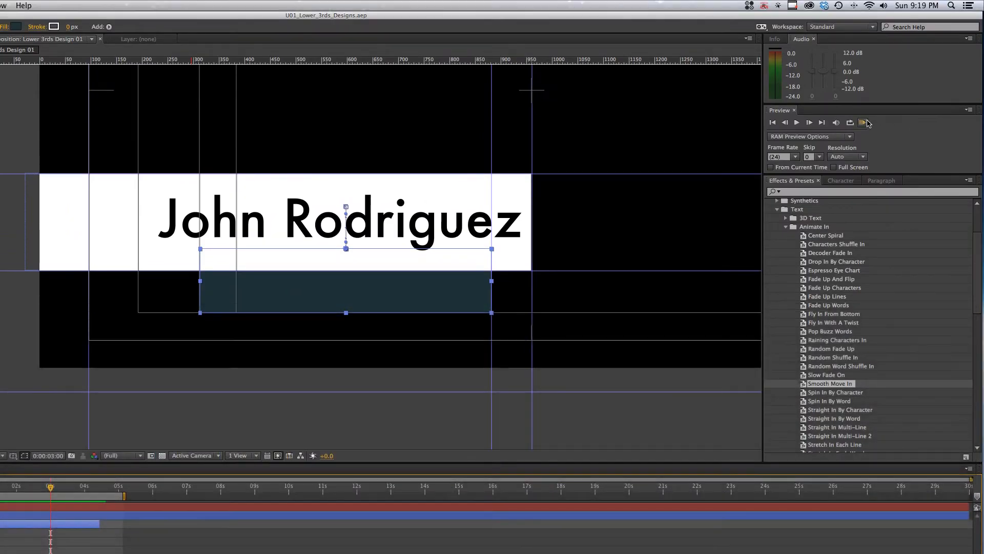
{"action": "left_click", "coordinate": [863, 124]}
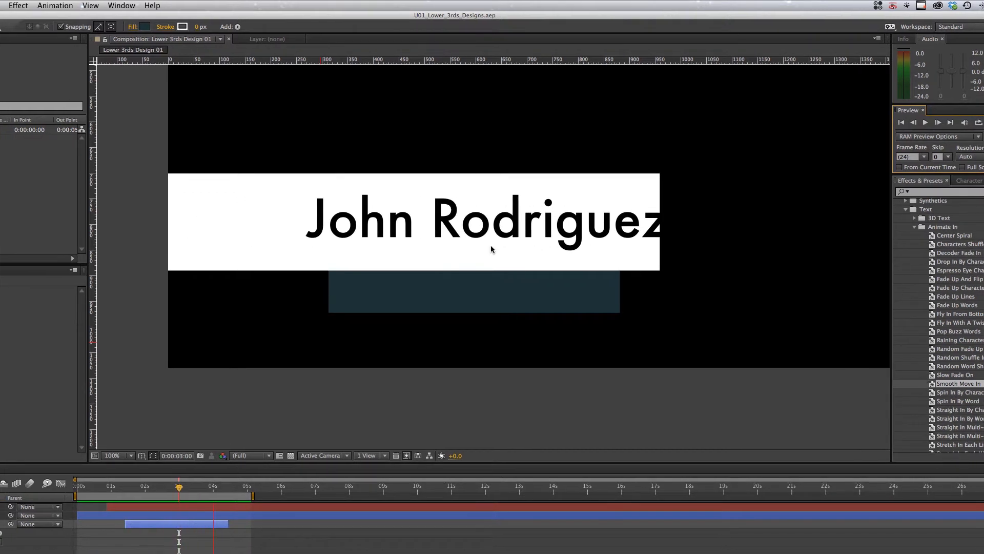
{"action": "key", "text": "space"}
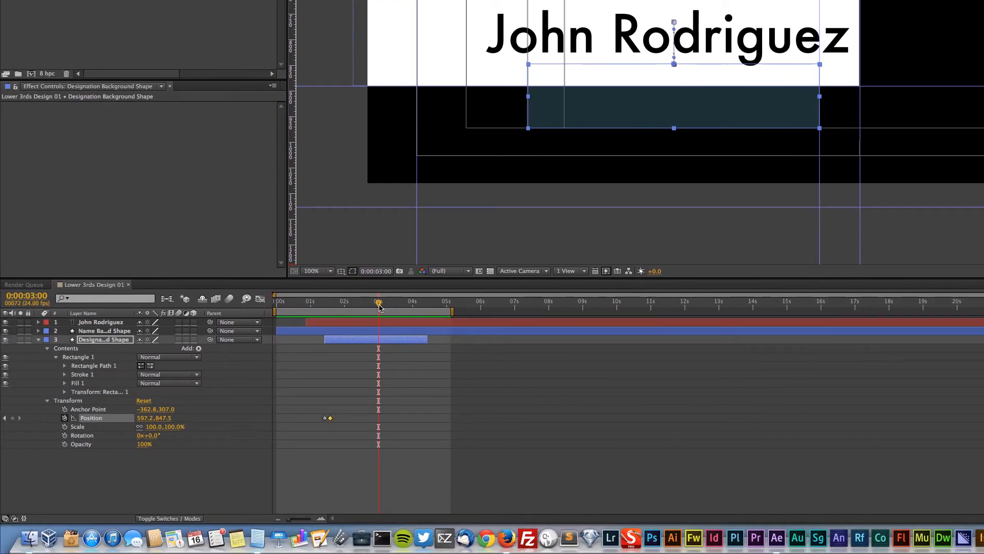
Copy the bar's 1:14 keyframes and paste them at 4:00.
{"action": "left_click_drag", "start_coordinate": [379, 306], "coordinate": [333, 308]}
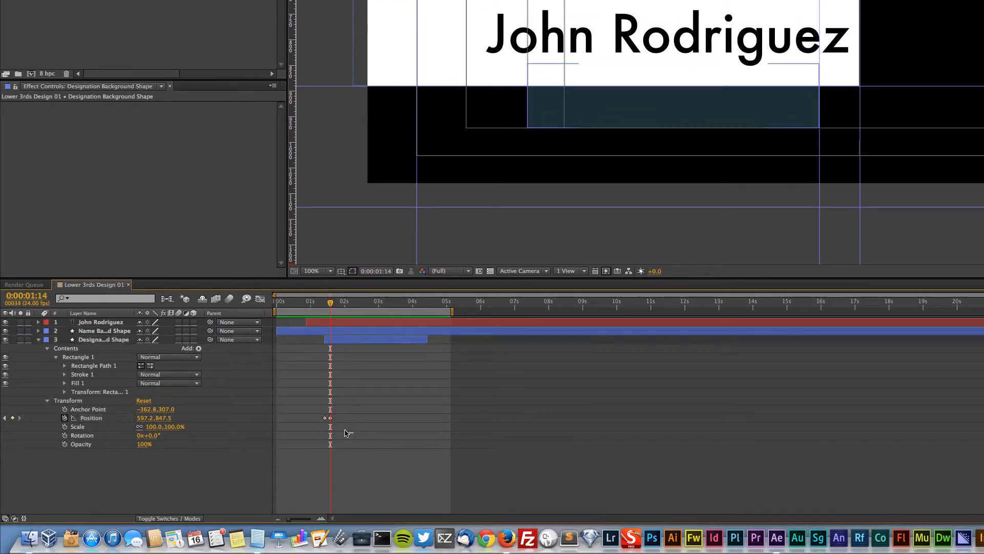
{"action": "left_click_drag", "start_coordinate": [345, 433], "coordinate": [315, 414]}
{"action": "key", "text": "super+c"}
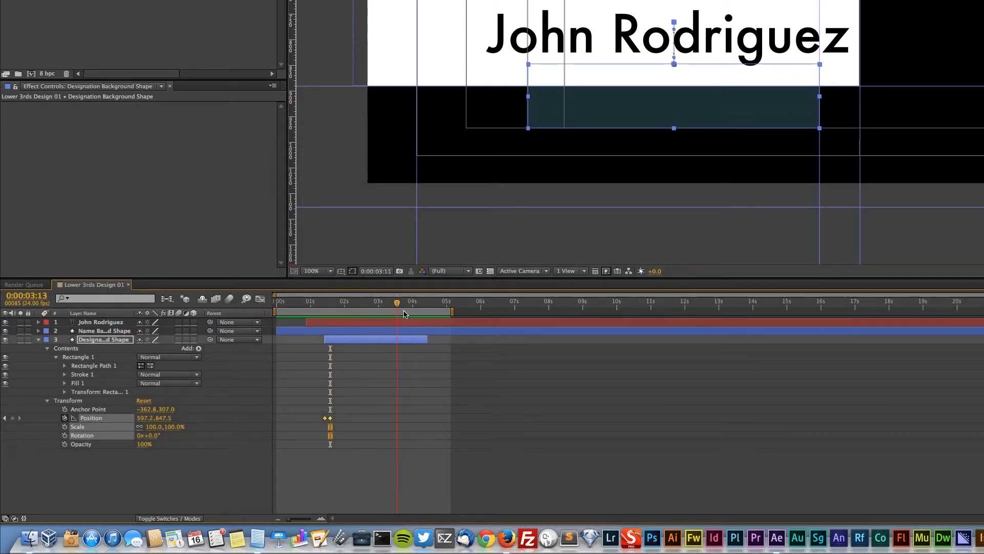
{"action": "left_click", "coordinate": [413, 306]}
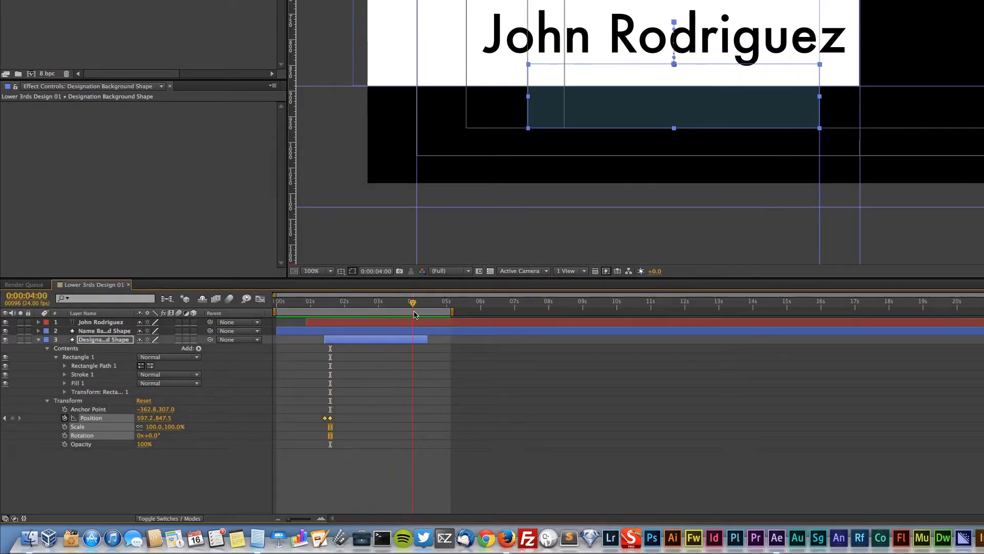
{"action": "key", "text": "super+v"}
Reorder the pasted Position keyframes so the bar retracts under the name, then save and preview.
{"action": "left_click", "coordinate": [411, 418]}
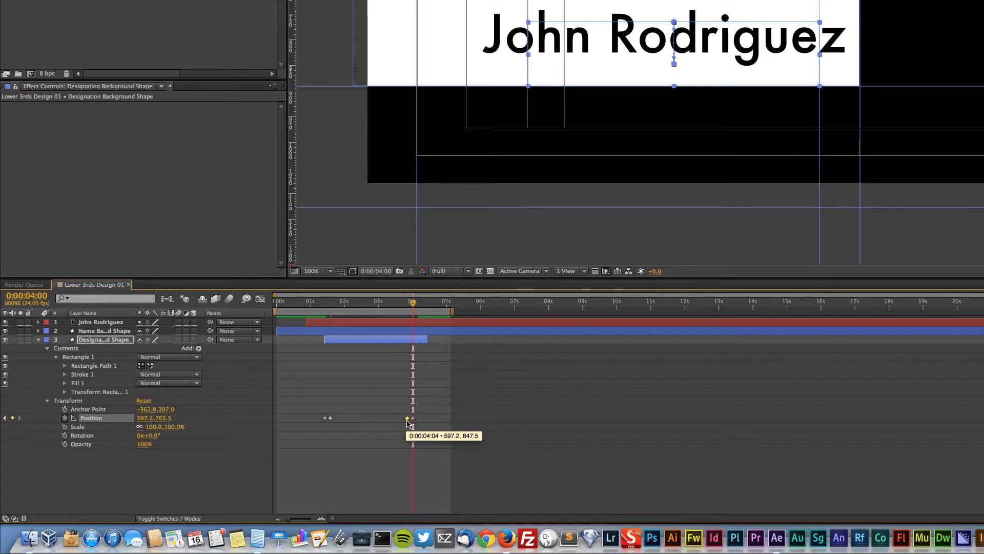
{"action": "left_click", "coordinate": [411, 426], "text": "shift"}
{"action": "left_click_drag", "start_coordinate": [406, 422], "coordinate": [411, 422]}
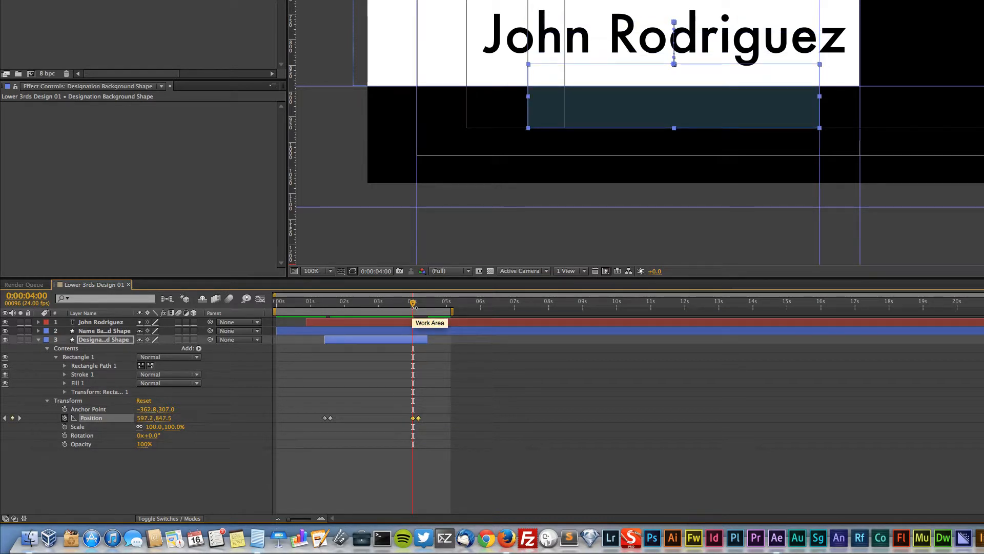
{"action": "key", "text": "super+z"}
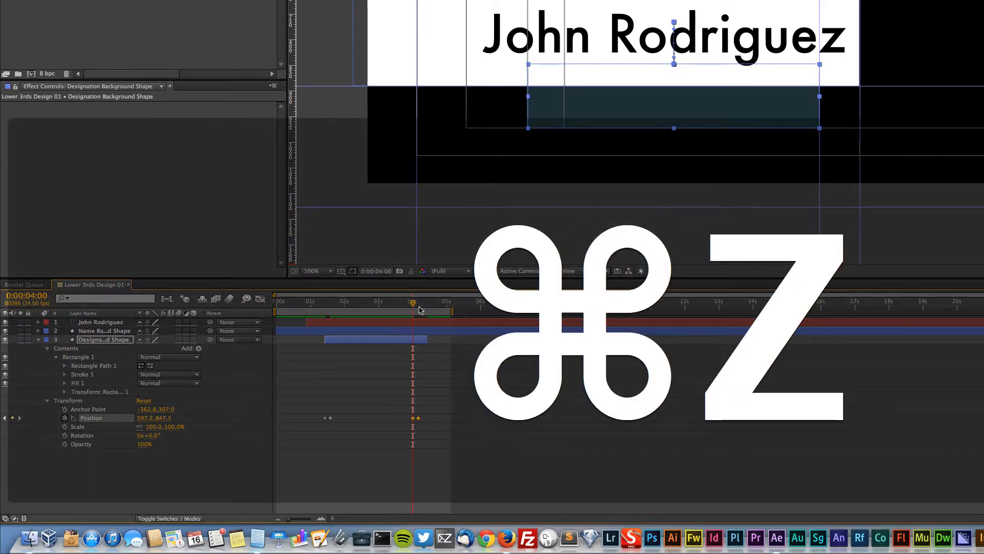
{"action": "left_click_drag", "start_coordinate": [416, 306], "coordinate": [419, 306]}
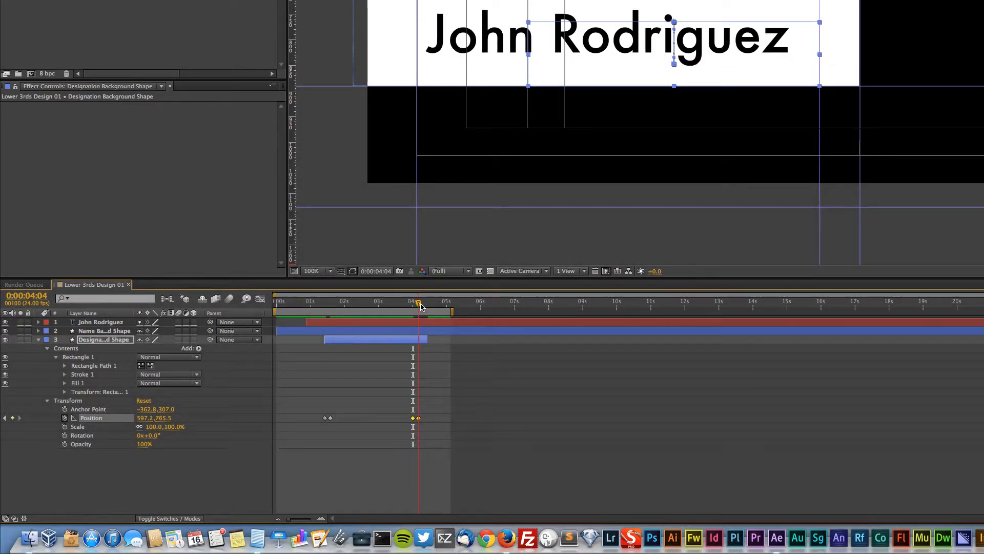
{"action": "left_click_drag", "start_coordinate": [416, 422], "coordinate": [420, 422]}
{"action": "left_click_drag", "start_coordinate": [422, 305], "coordinate": [276, 311]}
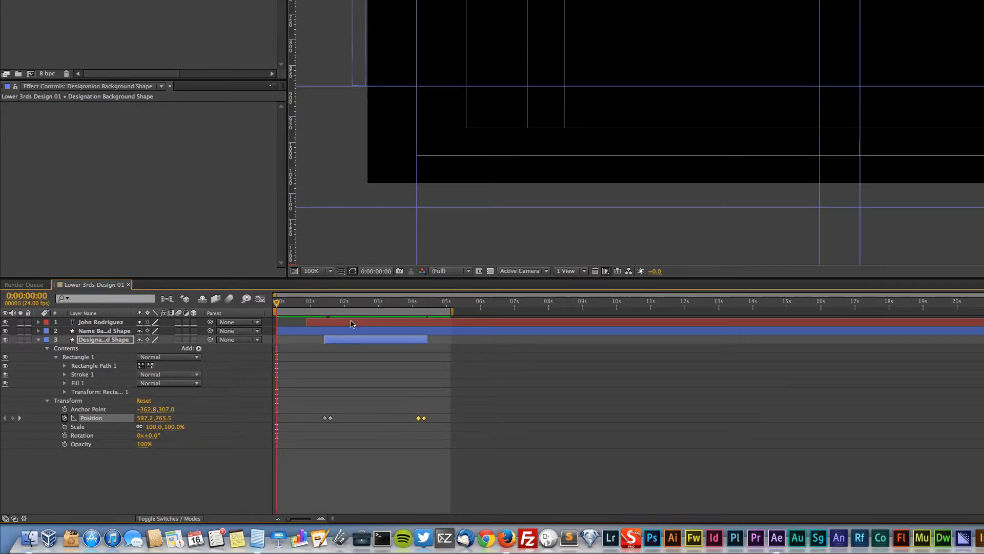
{"action": "key", "text": "super+s"}
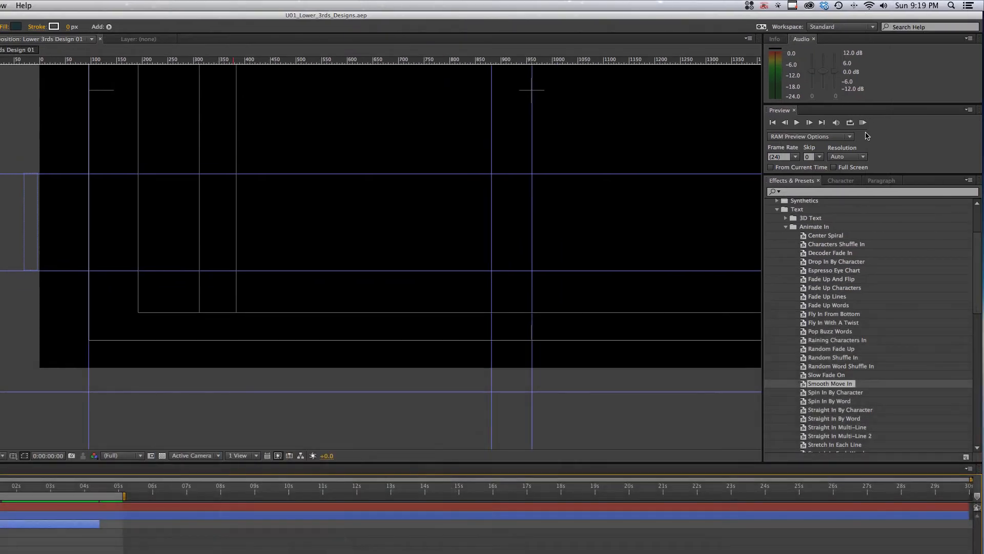
{"action": "left_click", "coordinate": [863, 122]}
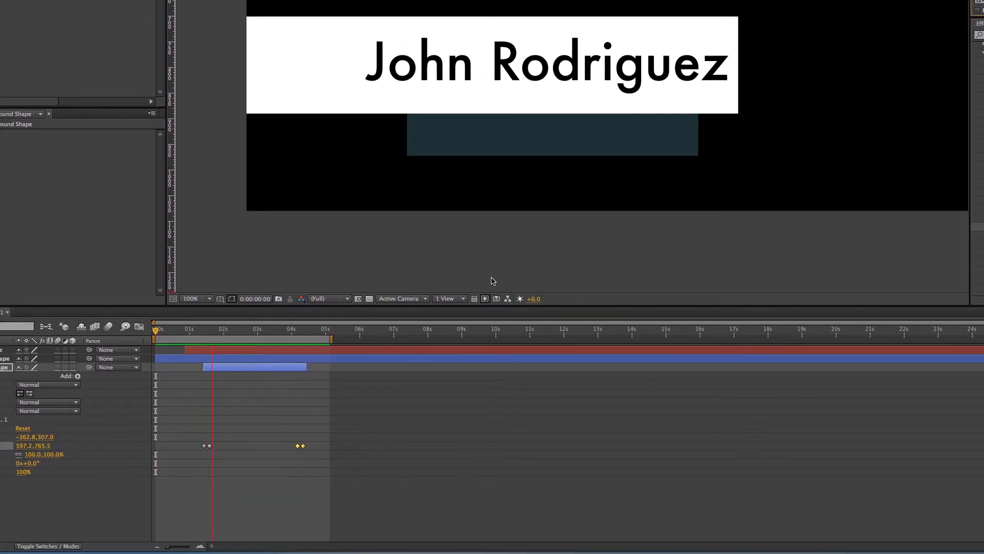
{"action": "key", "text": "space"}
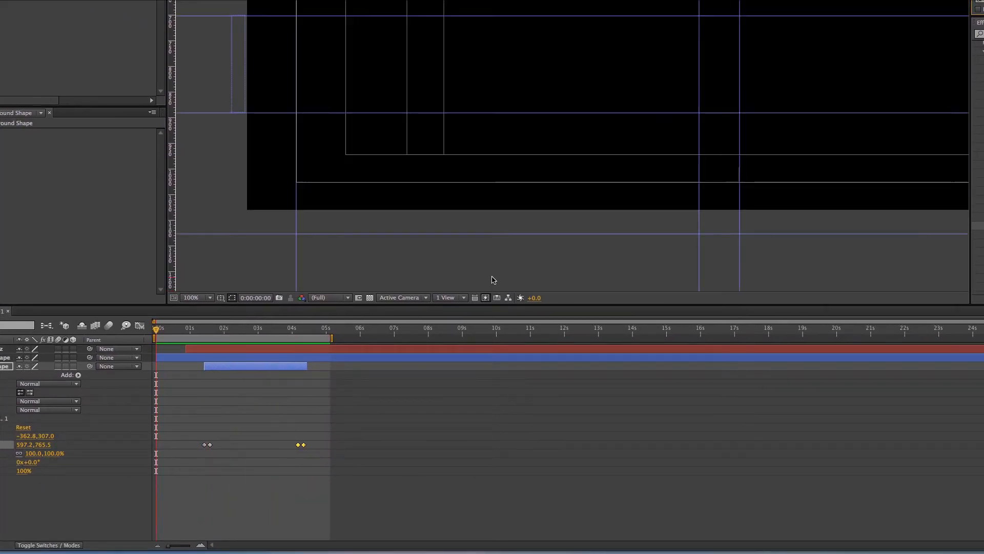
{"action": "left_click_drag", "start_coordinate": [279, 304], "coordinate": [334, 305]}
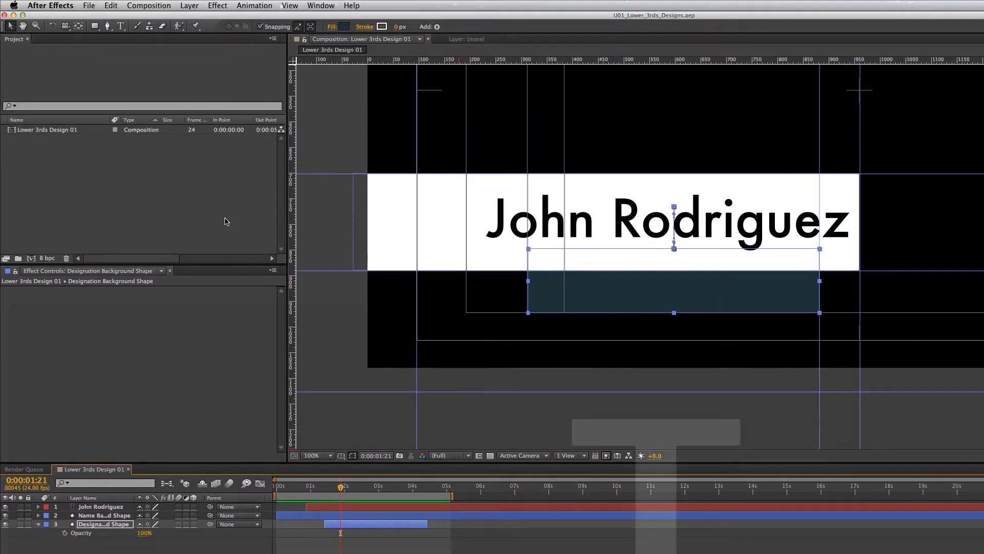
{"action": "key", "text": "t"}
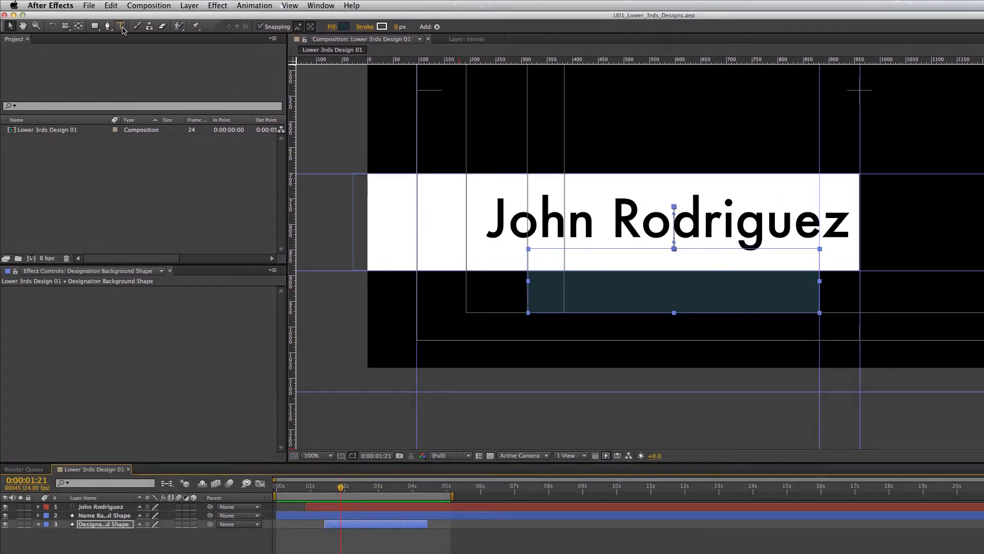
Create a white 'Assistant' text layer inside the dark bar.
{"action": "left_click", "coordinate": [123, 30]}
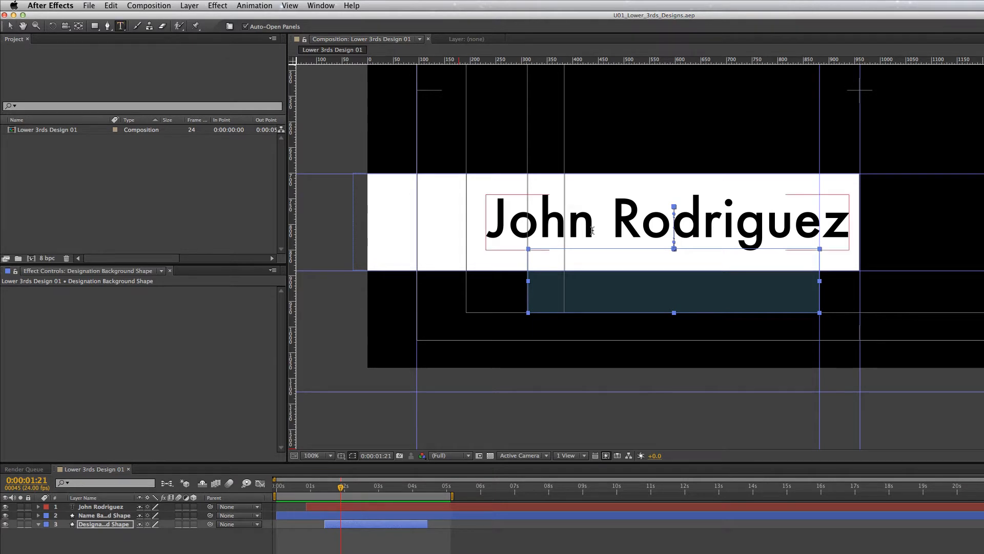
{"action": "left_click", "coordinate": [583, 286]}
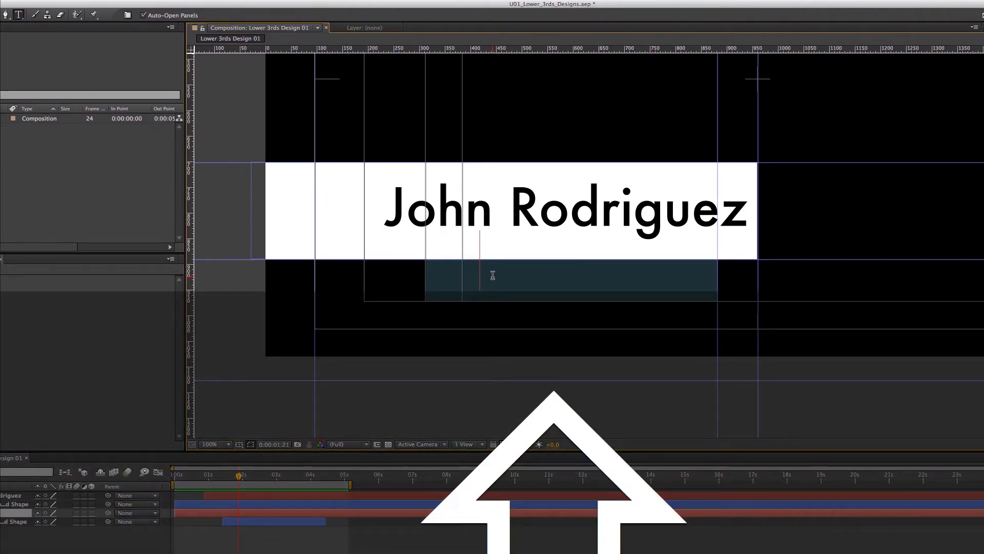
{"action": "type", "text": "Assist"}
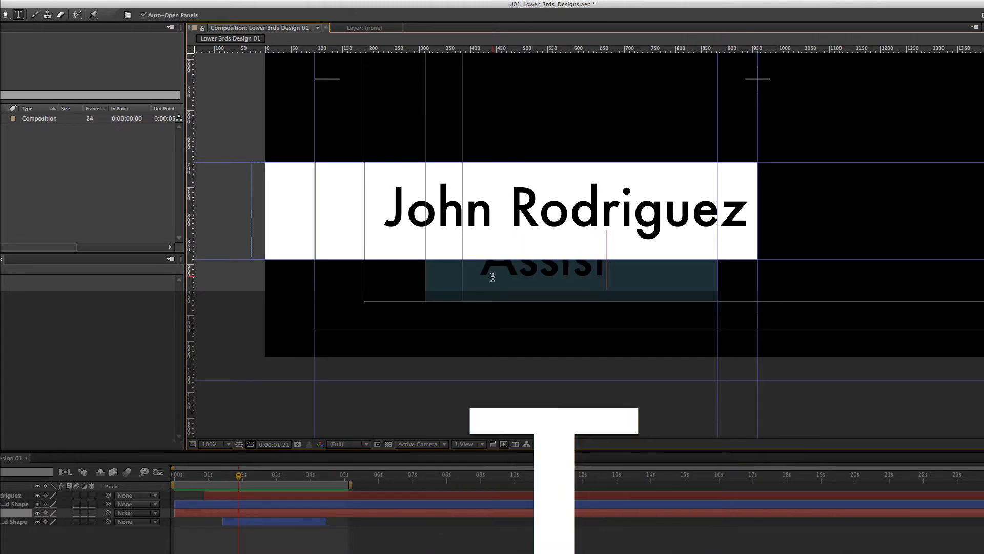
{"action": "type", "text": "ant"}
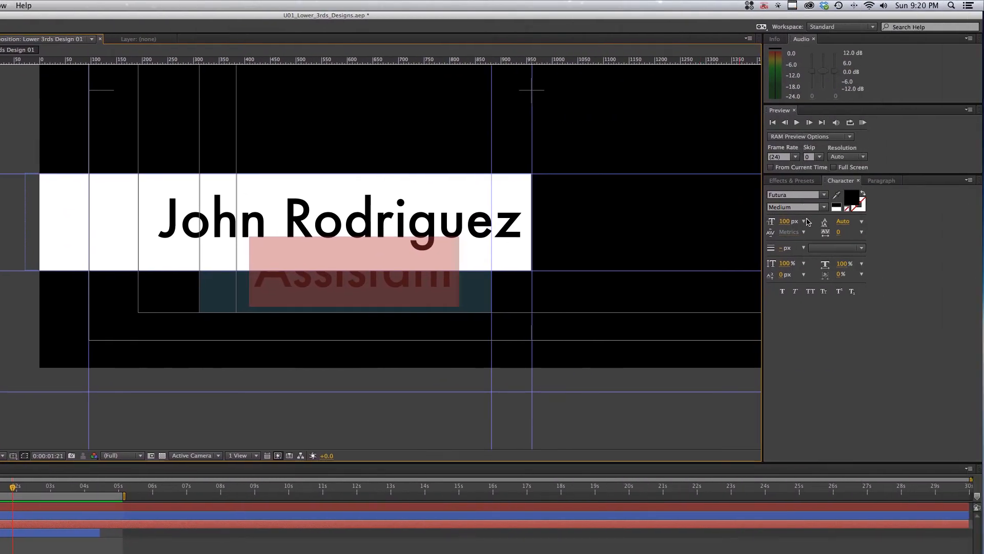
{"action": "left_click_drag", "start_coordinate": [784, 222], "coordinate": [769, 221]}
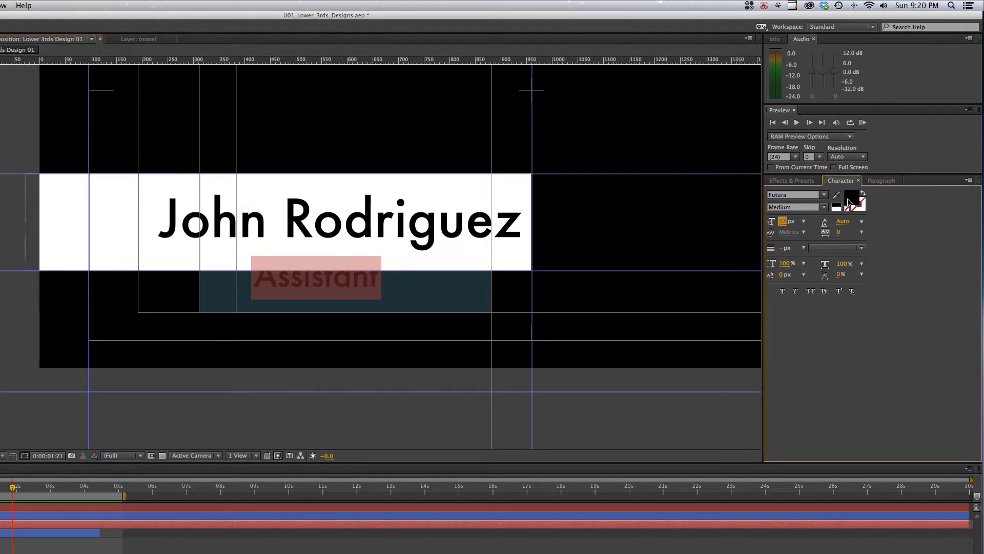
{"action": "left_click", "coordinate": [848, 203]}
{"action": "left_click_drag", "start_coordinate": [212, 315], "coordinate": [191, 298]}
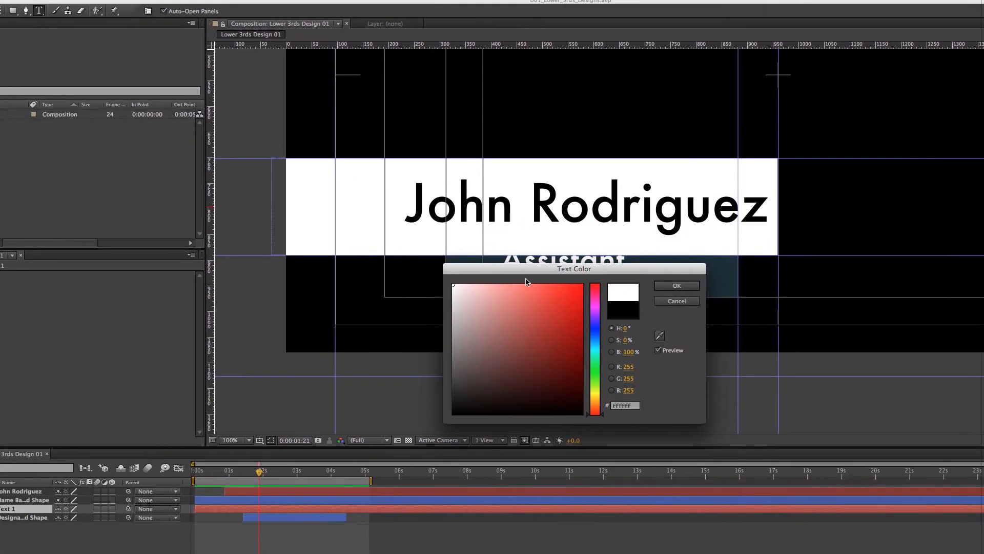
{"action": "left_click", "coordinate": [435, 302]}
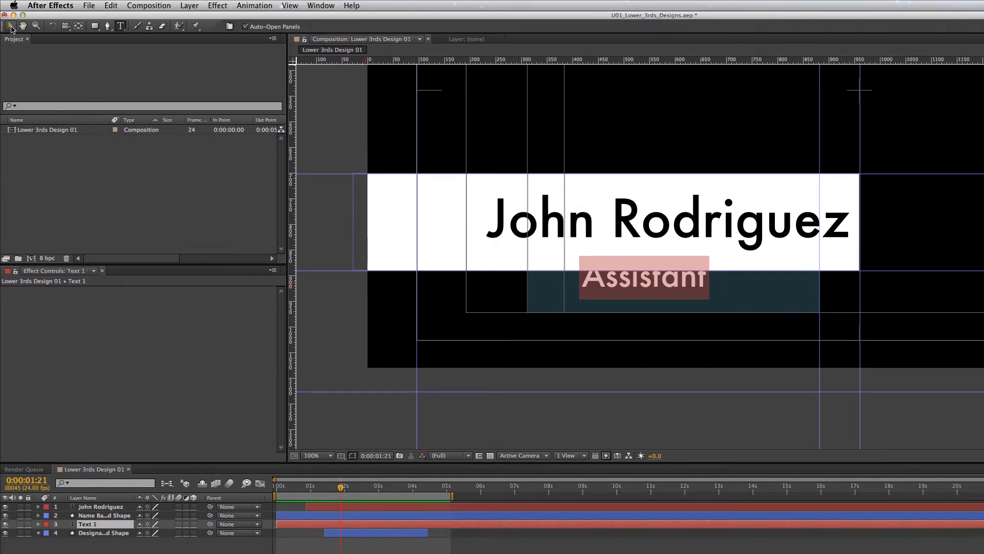
{"action": "left_click", "coordinate": [11, 28]}
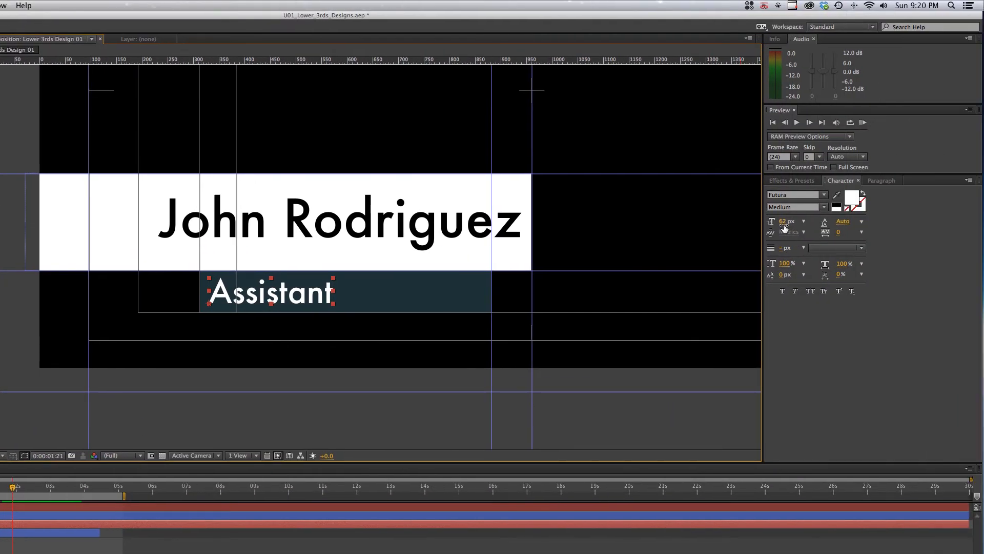
Shrink the Assistant text to about 53 px and set it in Futura Medium Italic.
{"action": "left_click_drag", "start_coordinate": [785, 228], "coordinate": [780, 224]}
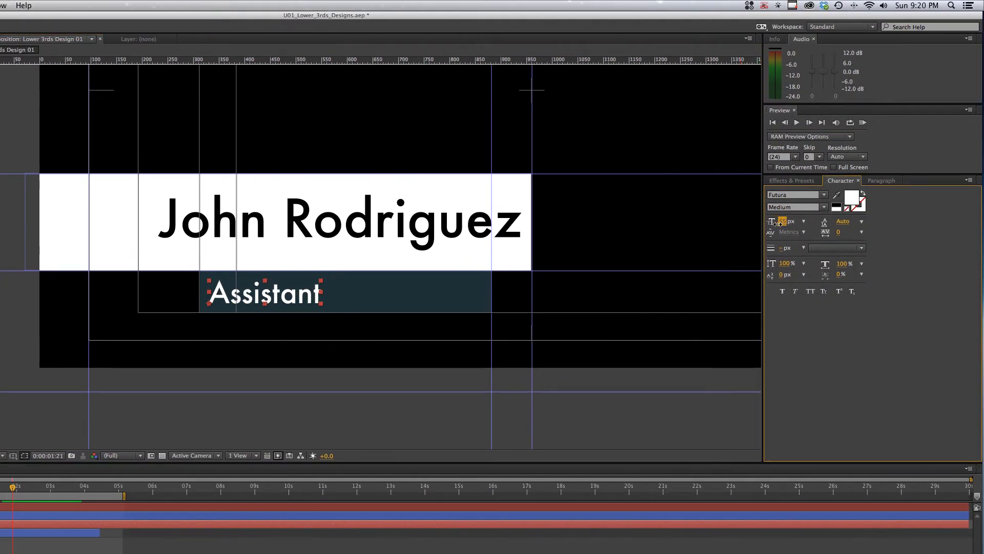
{"action": "left_click", "coordinate": [825, 207]}
{"action": "left_click", "coordinate": [819, 217]}
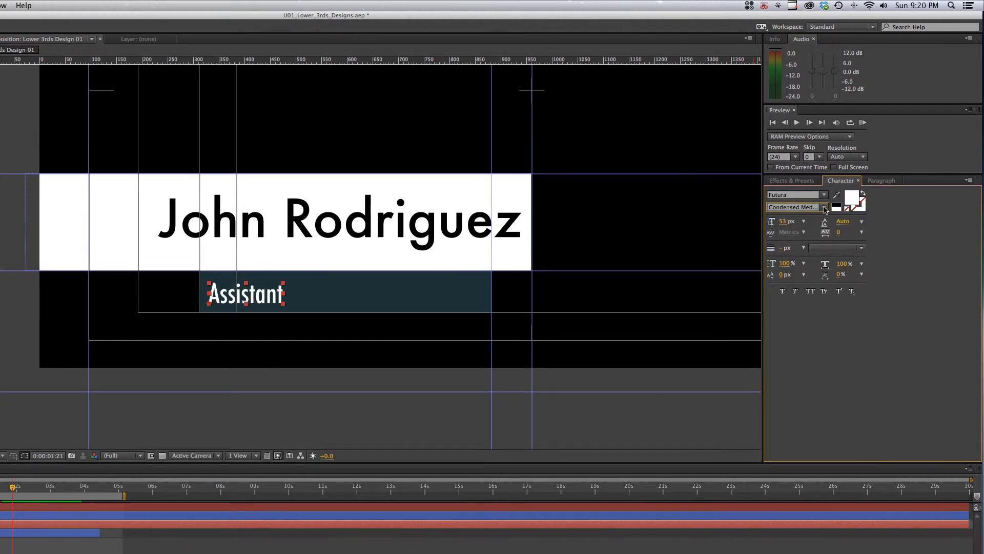
{"action": "left_click", "coordinate": [825, 208]}
{"action": "left_click", "coordinate": [800, 239]}
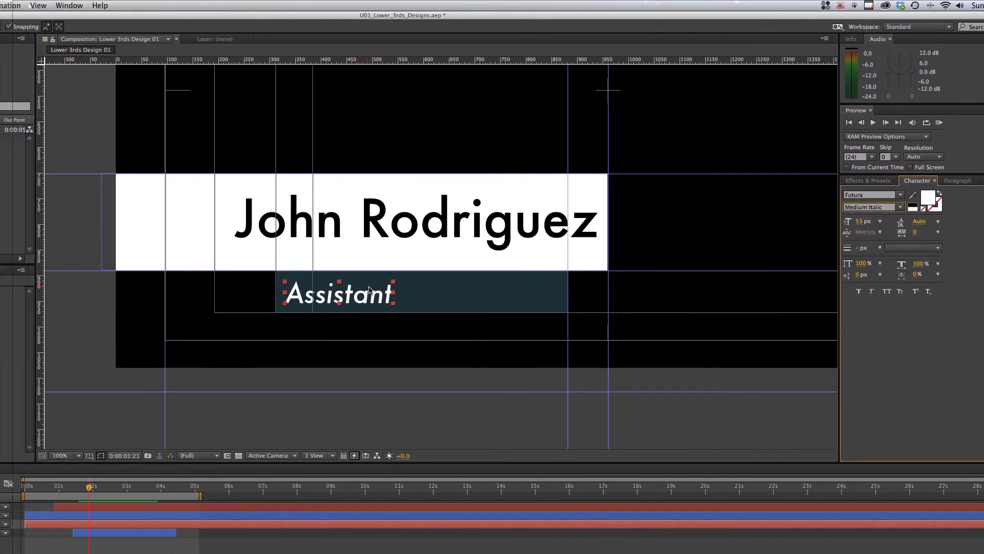
{"action": "double_click", "coordinate": [355, 290]}
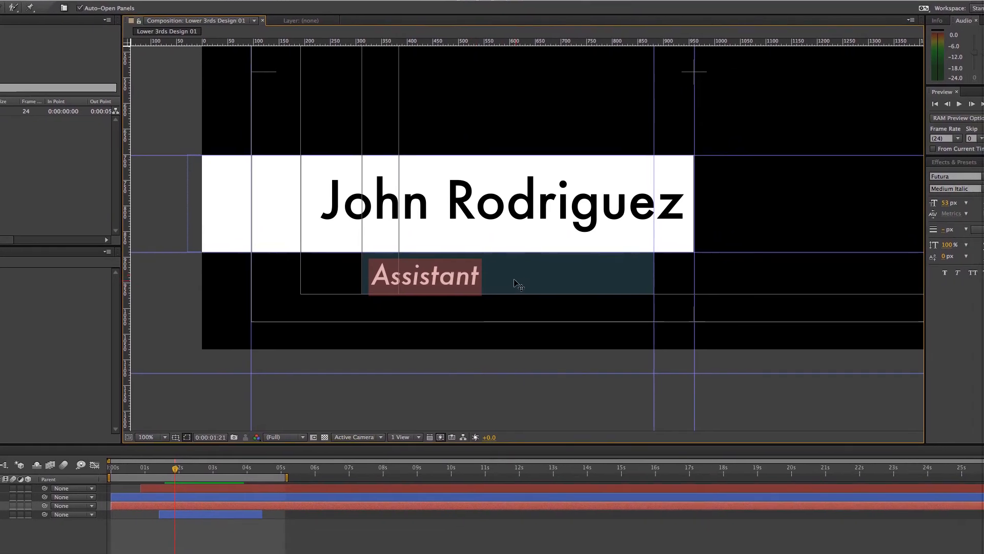
Extend the subtitle to 'Assistant Professor' and lower it within the dark bar.
{"action": "key", "text": "Right"}
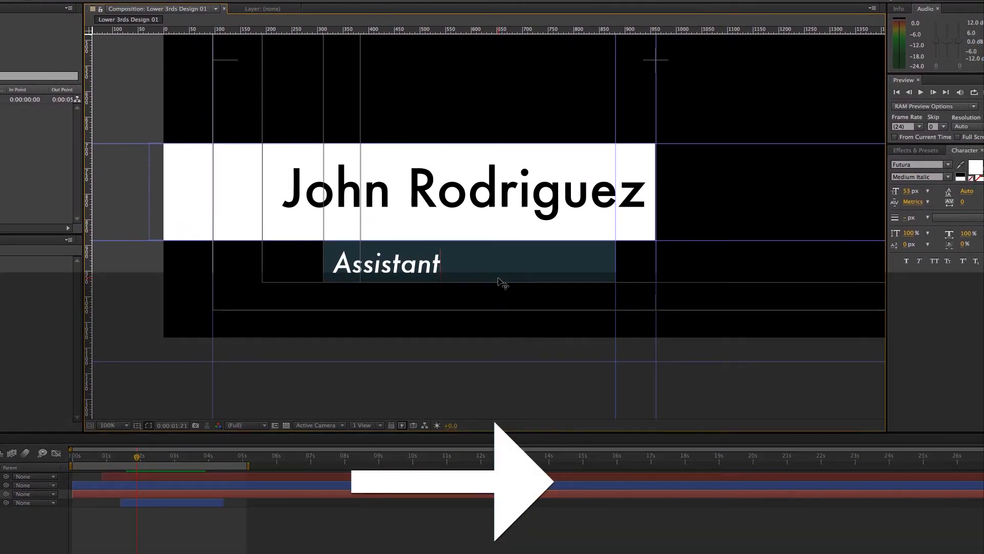
{"action": "type", "text": "Pro"}
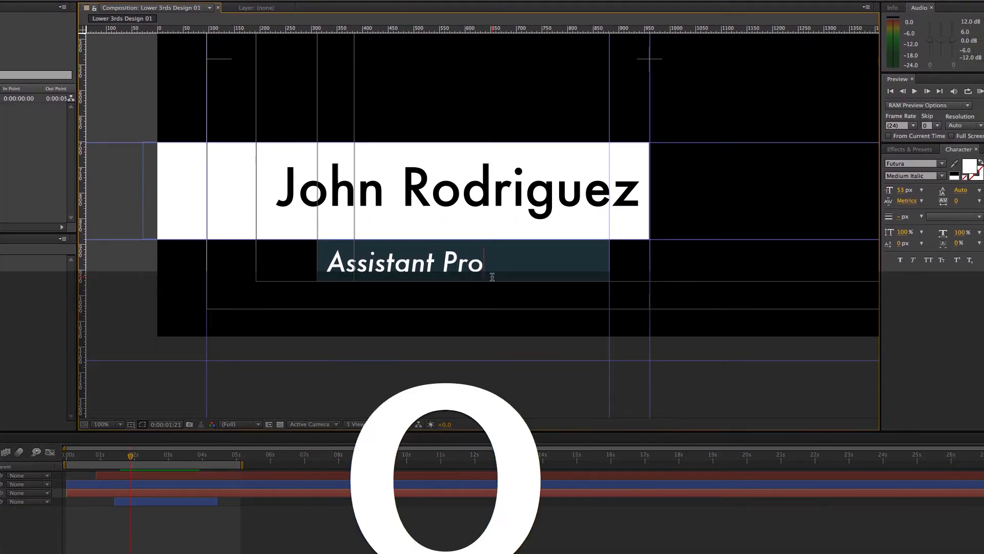
{"action": "type", "text": "fessor"}
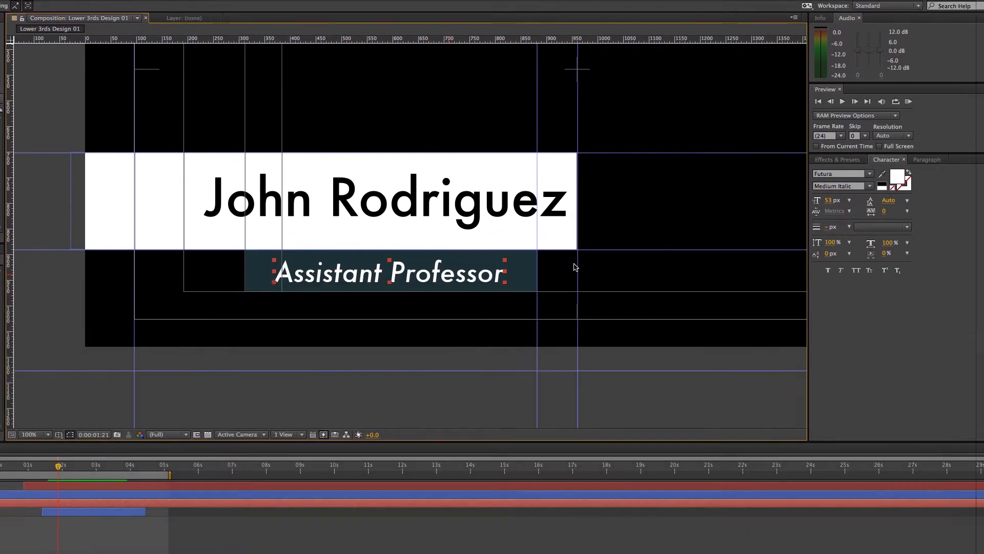
{"action": "left_click_drag", "start_coordinate": [414, 283], "coordinate": [414, 277]}
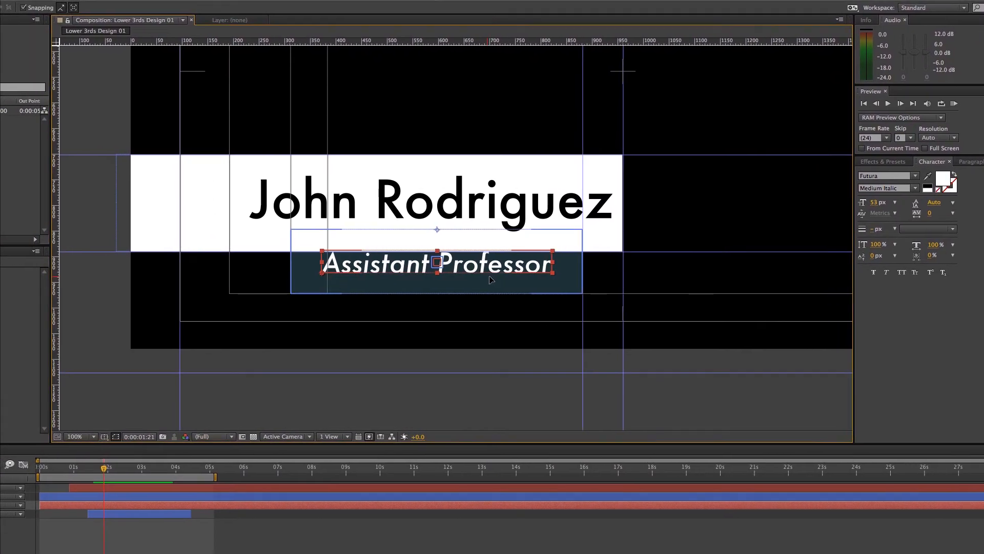
{"action": "left_click_drag", "start_coordinate": [492, 282], "coordinate": [494, 278]}
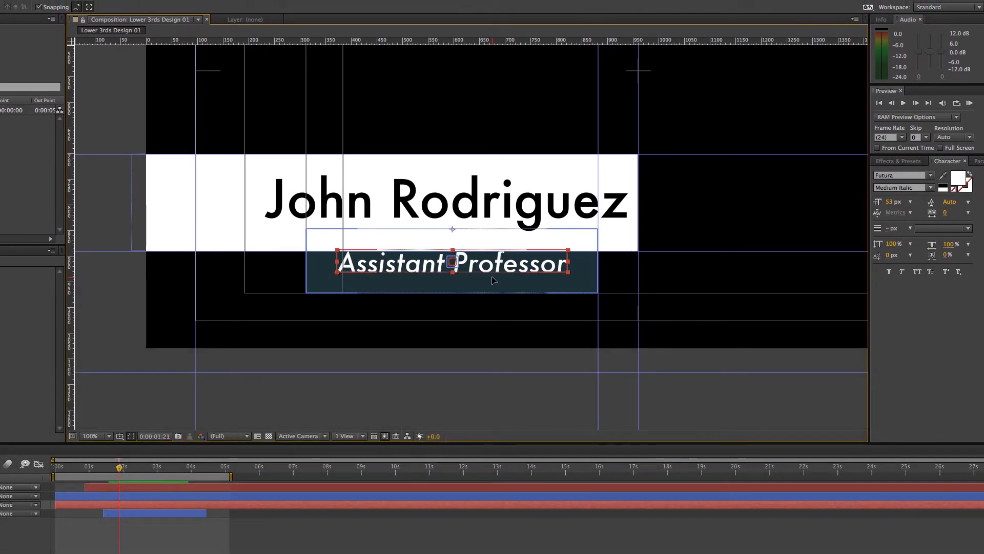
{"action": "left_click_drag", "start_coordinate": [493, 280], "coordinate": [488, 268]}
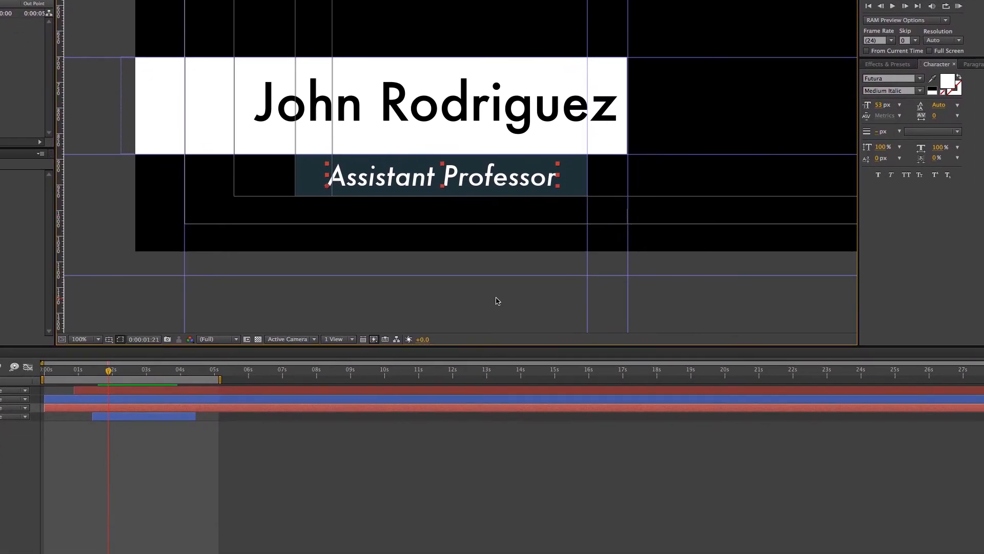
Select the Assistant Professor layer and trim its in and out points at the playhead.
{"action": "left_click", "coordinate": [455, 210]}
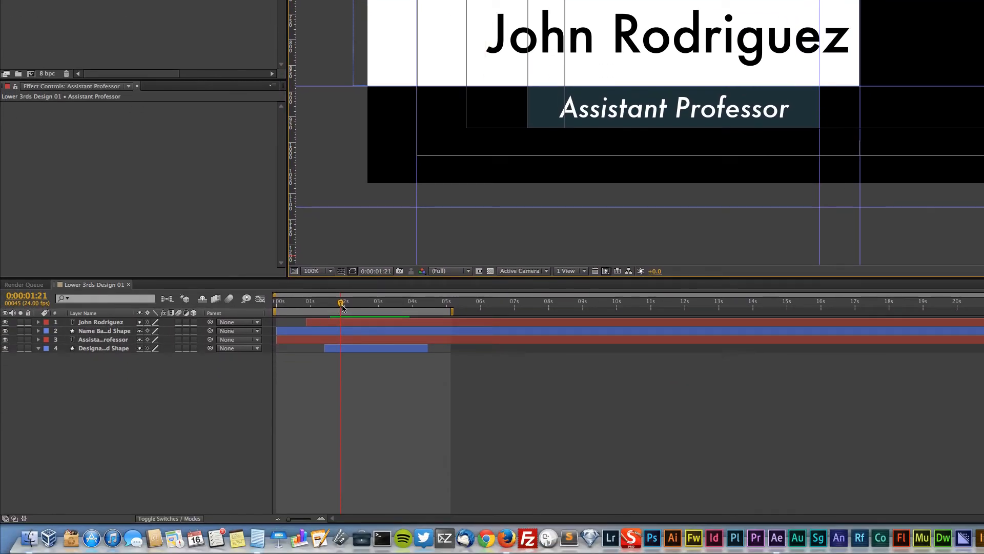
{"action": "left_click", "coordinate": [341, 306]}
{"action": "left_click_drag", "start_coordinate": [336, 306], "coordinate": [335, 306]}
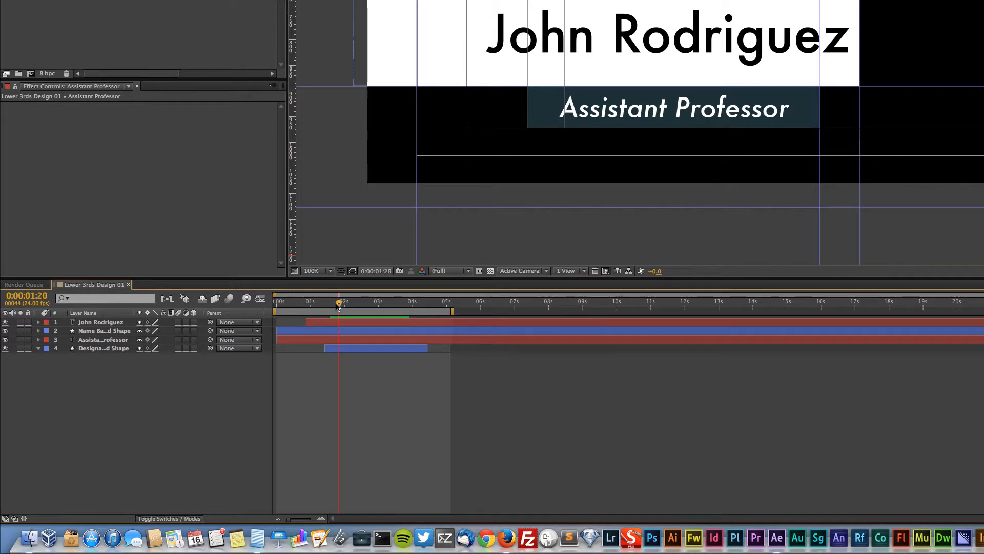
{"action": "left_click", "coordinate": [342, 341]}
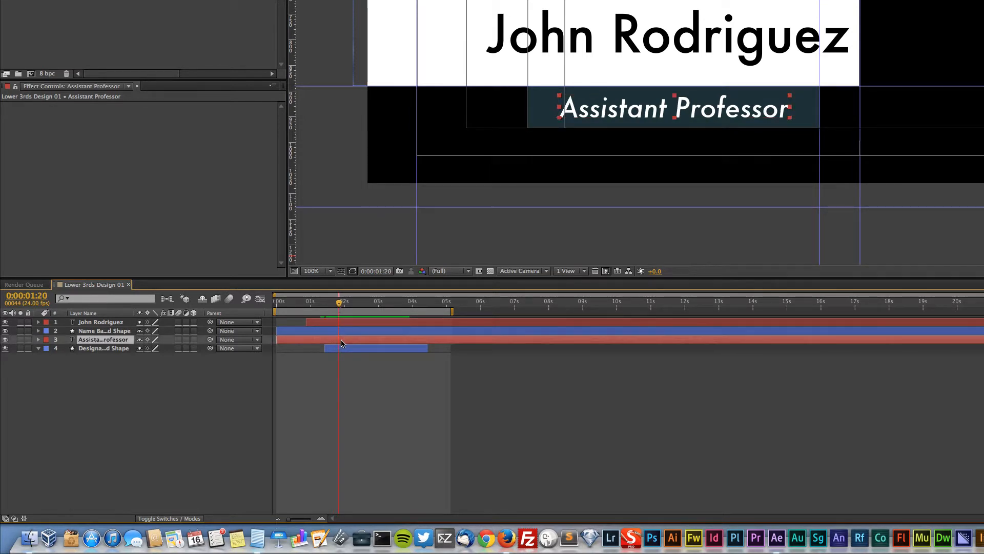
{"action": "key", "text": "alt"}
{"action": "key", "text": "alt+bracketleft"}
{"action": "mouse_move", "coordinate": [408, 314]}
{"action": "left_mouse_down"}
{"action": "mouse_move", "coordinate": [428, 314]}
{"action": "mouse_move", "coordinate": [416, 315]}
{"action": "left_mouse_up"}
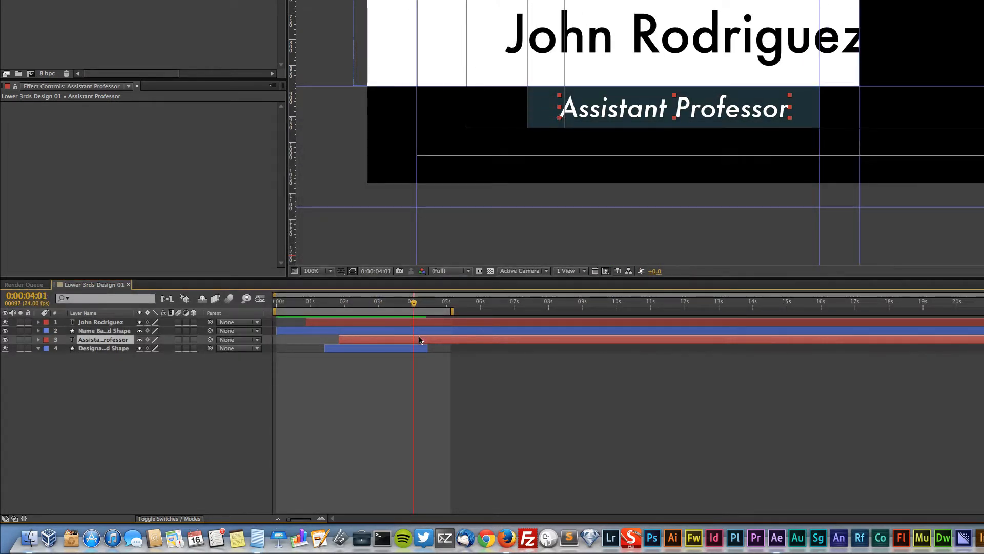
{"action": "key", "text": "alt"}
{"action": "key", "text": "alt+bracketright"}
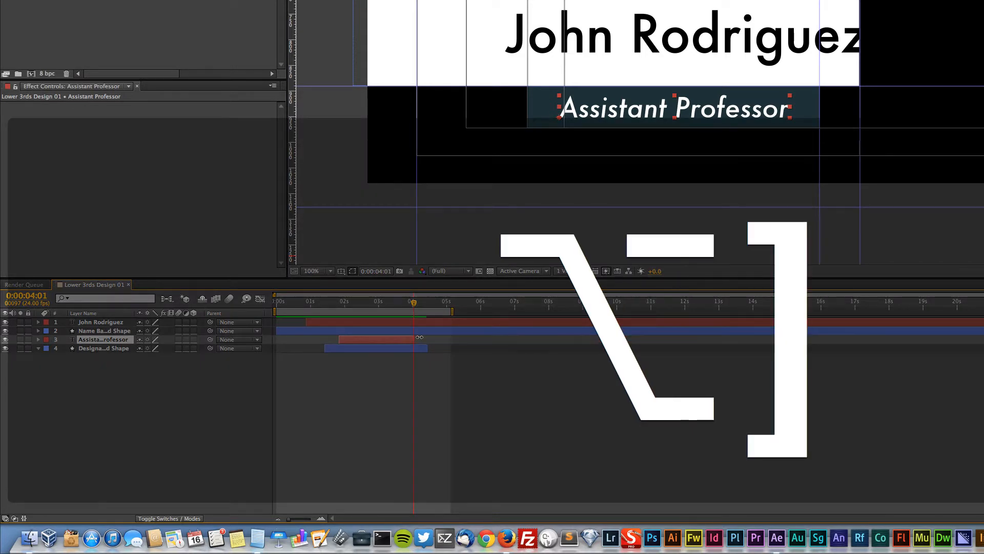
Retrim the subtitle to run from 0:00:01:23 to 0:00:03:22, then save.
{"action": "left_click_drag", "start_coordinate": [414, 308], "coordinate": [368, 306]}
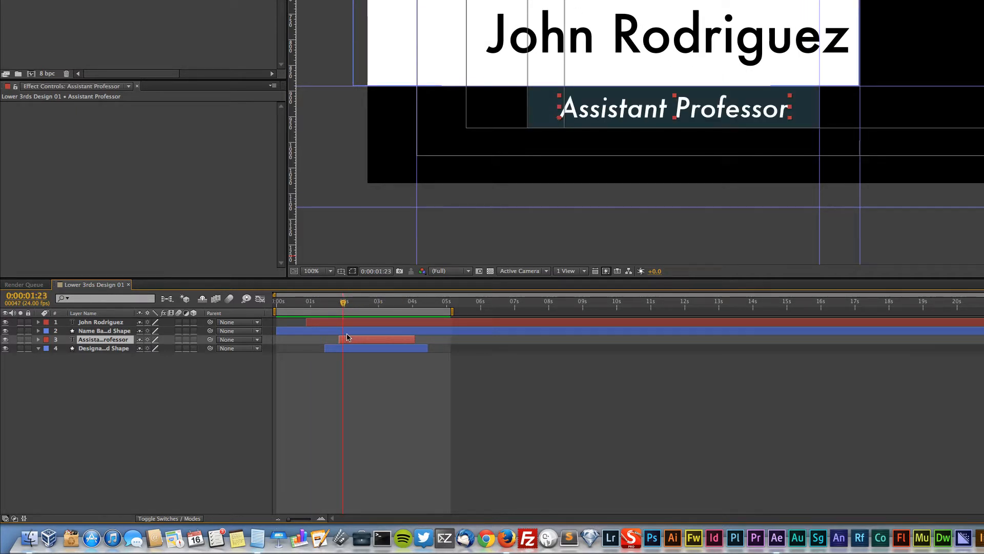
{"action": "key", "text": "alt+bracketleft"}
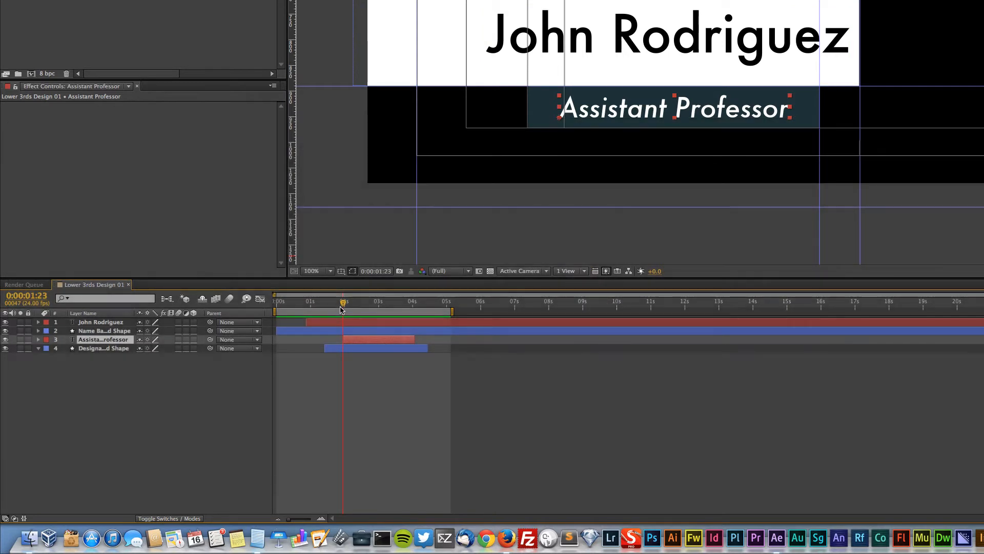
{"action": "left_click_drag", "start_coordinate": [409, 309], "coordinate": [411, 309]}
{"action": "key", "text": "alt+bracketright"}
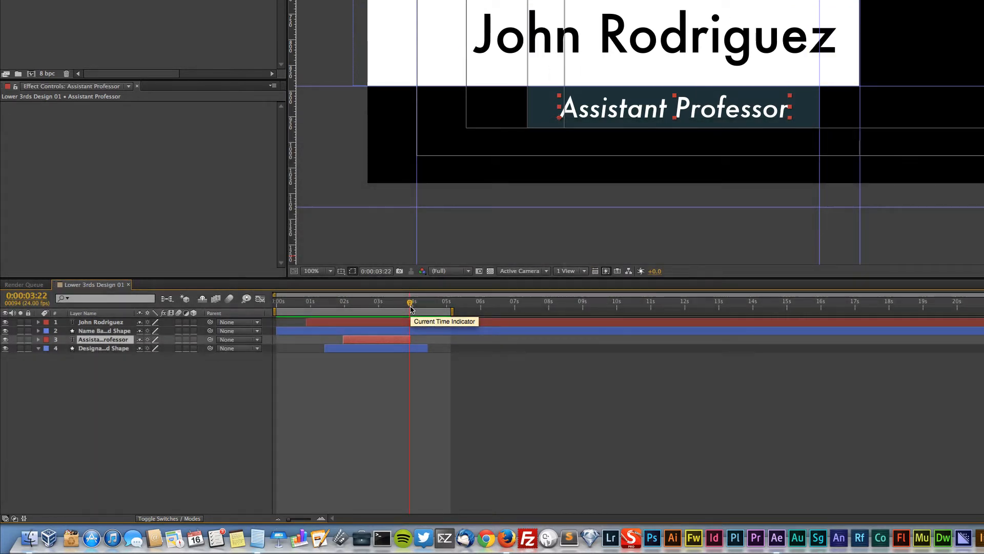
{"action": "left_click_drag", "start_coordinate": [408, 303], "coordinate": [277, 303]}
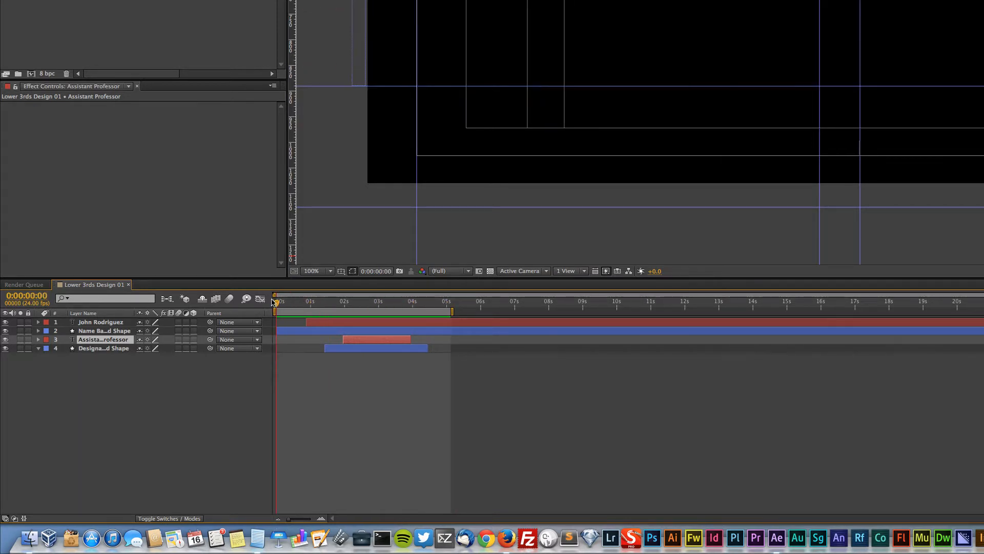
{"action": "key", "text": "super+s"}
Preview the lower third, then expand the Assistant Professor layer down to its Transform group.
{"action": "left_click", "coordinate": [863, 122]}
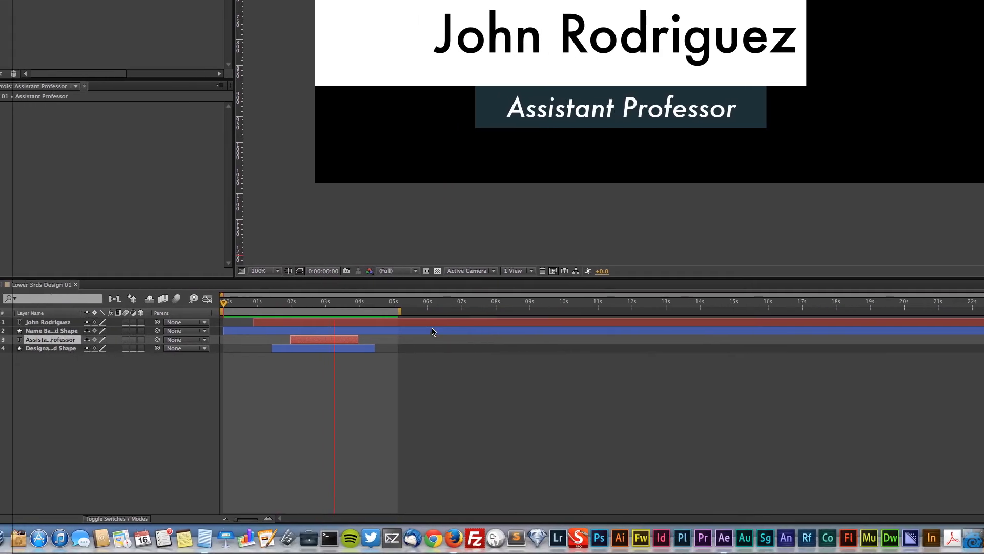
{"action": "left_click", "coordinate": [233, 328]}
{"action": "mouse_move", "coordinate": [357, 306]}
{"action": "left_mouse_down"}
{"action": "mouse_move", "coordinate": [325, 307]}
{"action": "mouse_move", "coordinate": [346, 308]}
{"action": "left_mouse_up"}
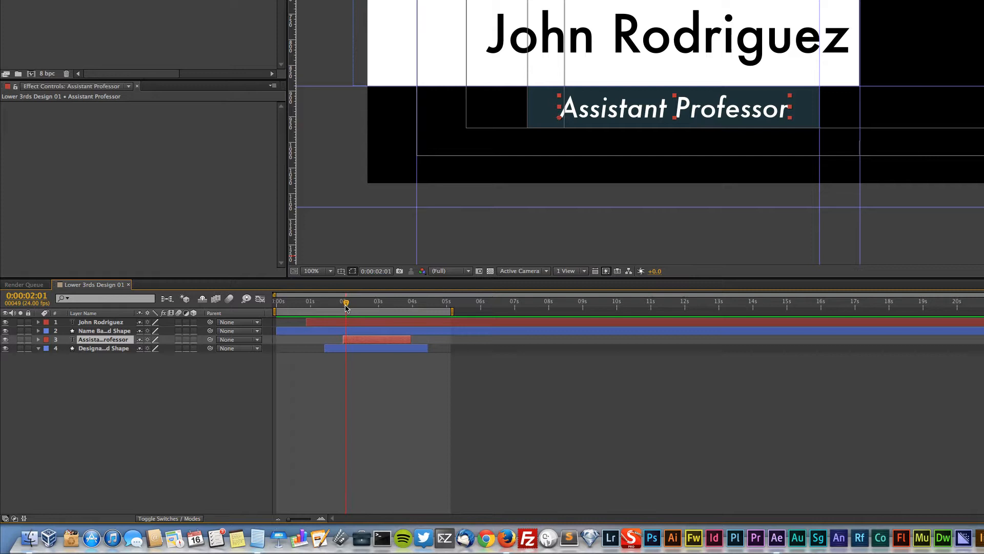
{"action": "double_click", "coordinate": [349, 339]}
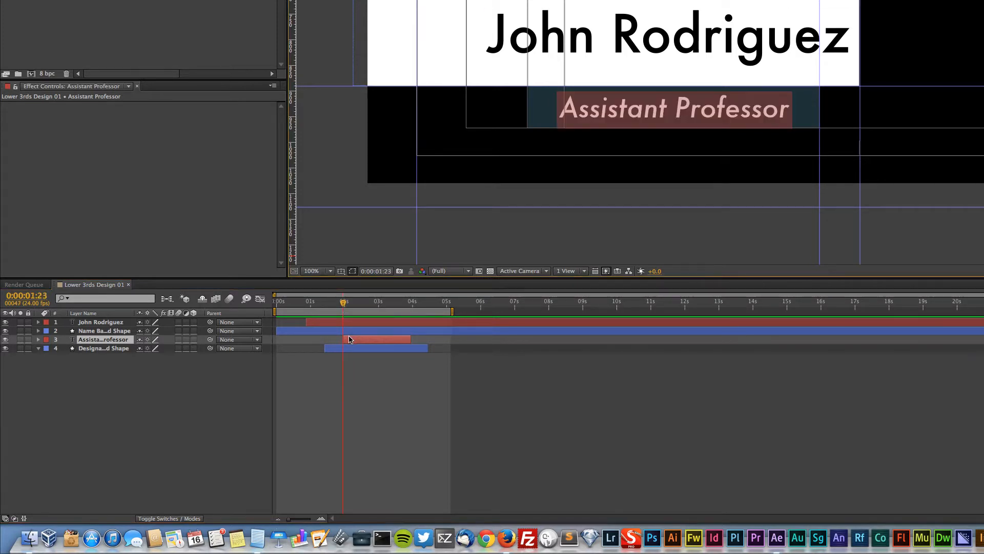
{"action": "left_click", "coordinate": [39, 340]}
{"action": "left_click", "coordinate": [47, 358]}
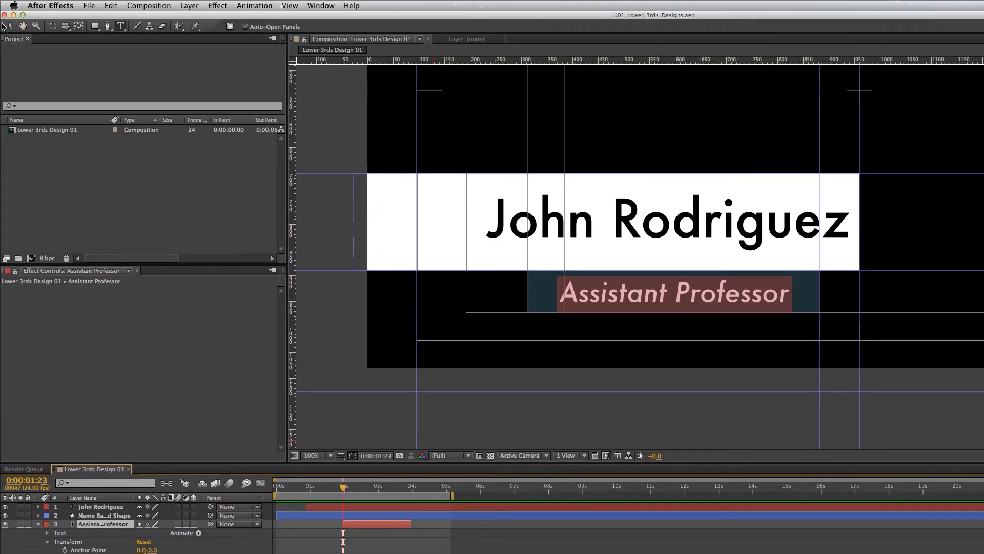
Hide the subtitle behind the white bar, add a Position keyframe, and slide it onto the dark bar.
{"action": "left_click", "coordinate": [11, 26]}
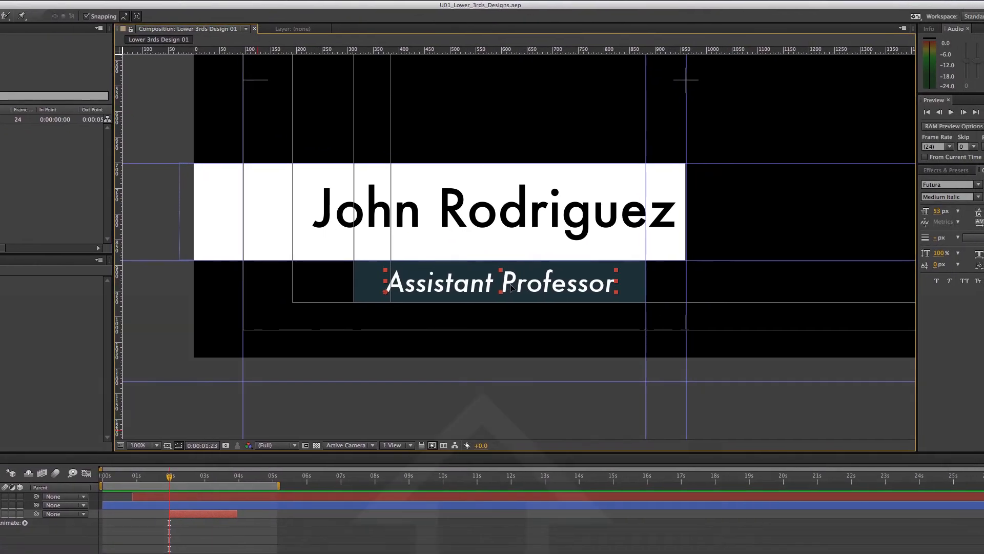
{"action": "left_click_drag", "start_coordinate": [685, 298], "coordinate": [686, 276]}
{"action": "left_click_drag", "start_coordinate": [500, 271], "coordinate": [498, 263]}
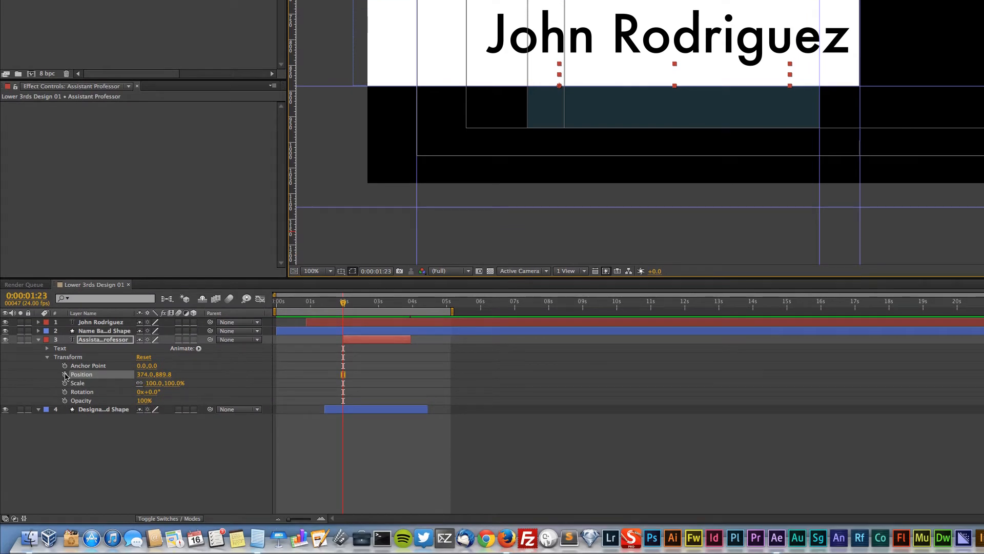
{"action": "left_click", "coordinate": [65, 374]}
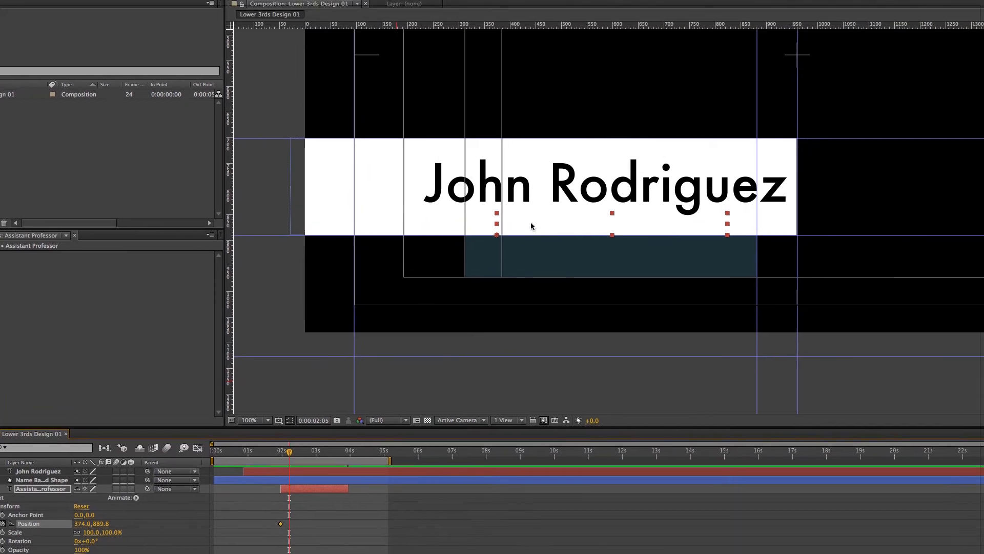
{"action": "left_click_drag", "start_coordinate": [594, 76], "coordinate": [593, 98]}
{"action": "mouse_move", "coordinate": [496, 285]}
{"action": "left_mouse_down"}
{"action": "mouse_move", "coordinate": [497, 298]}
{"action": "mouse_move", "coordinate": [493, 282]}
{"action": "left_mouse_up"}
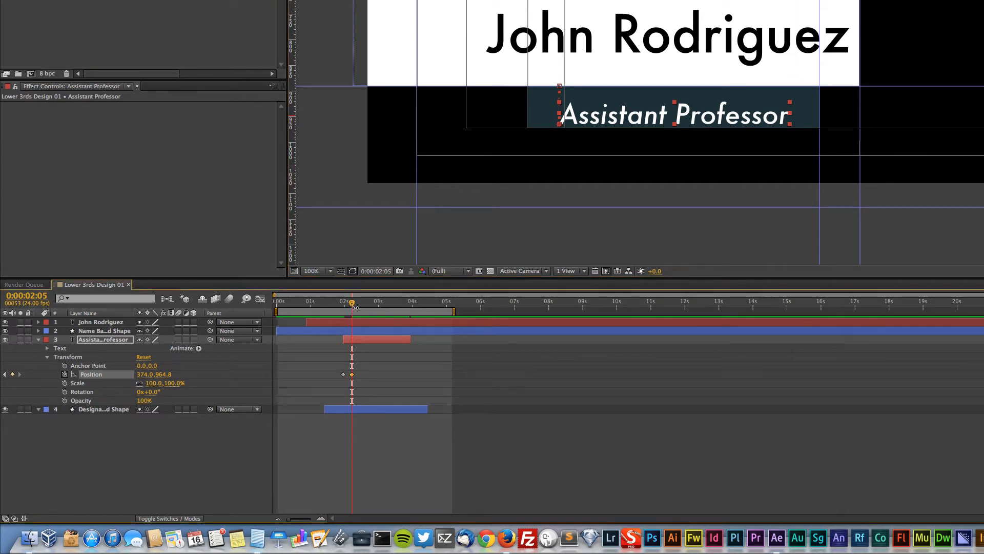
Settle the subtitle at 374.0, 954.8 around 0:00:02:07 with arrow-key nudges, then save.
{"action": "key", "text": "super+z"}
{"action": "left_click_drag", "start_coordinate": [354, 306], "coordinate": [357, 306]}
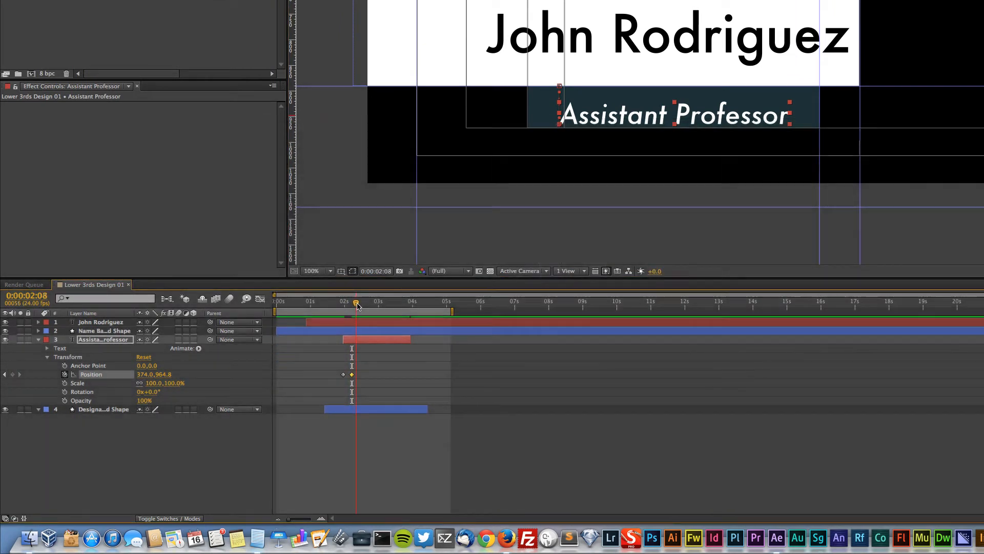
{"action": "key", "text": "Up"}
{"action": "key", "text": "Up"}
{"action": "key", "text": "Up"}
{"action": "key", "text": "Up"}
{"action": "key", "text": "Up"}
{"action": "key", "text": "Up"}
{"action": "key", "text": "Up"}
{"action": "key", "text": "Up"}
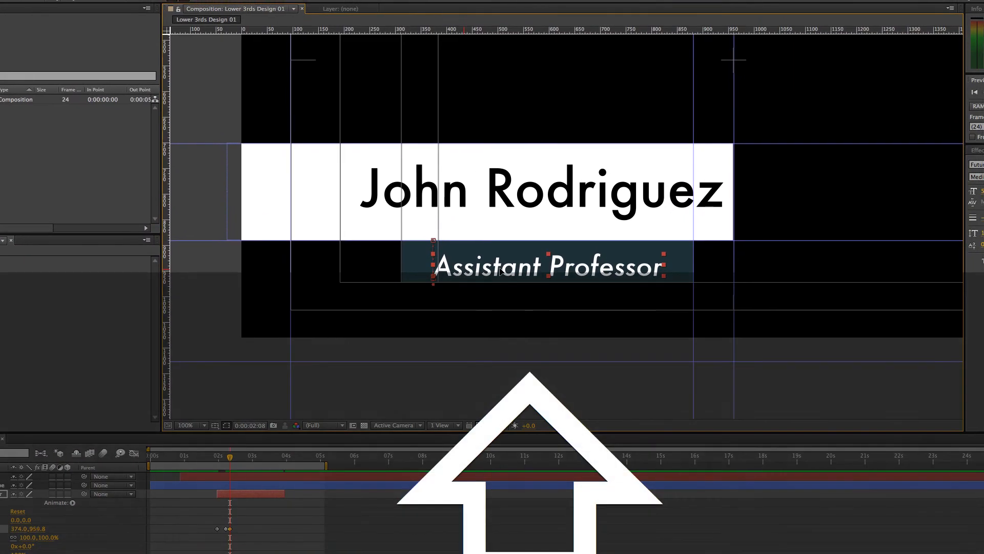
{"action": "key", "text": "Up"}
{"action": "key", "text": "Up"}
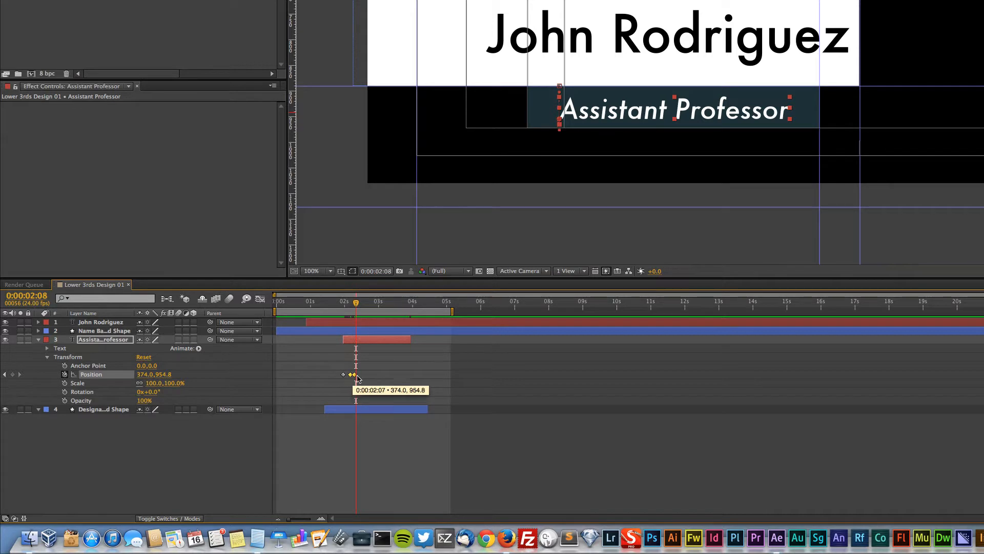
{"action": "key", "text": "F2"}
{"action": "key", "text": "super+s"}
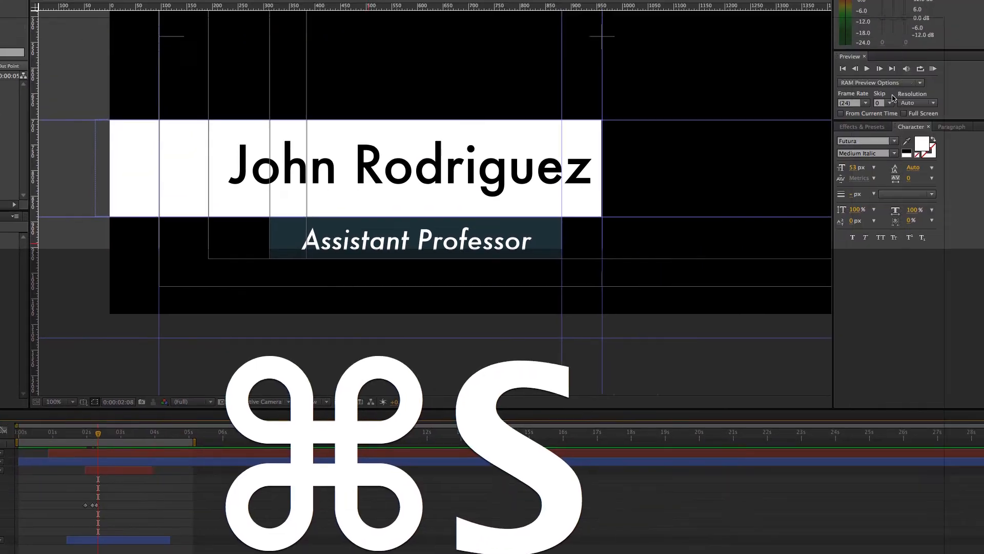
Preview the lower third and scrub through the Assistant Professor title's entrance keyframes.
{"action": "left_click", "coordinate": [864, 123]}
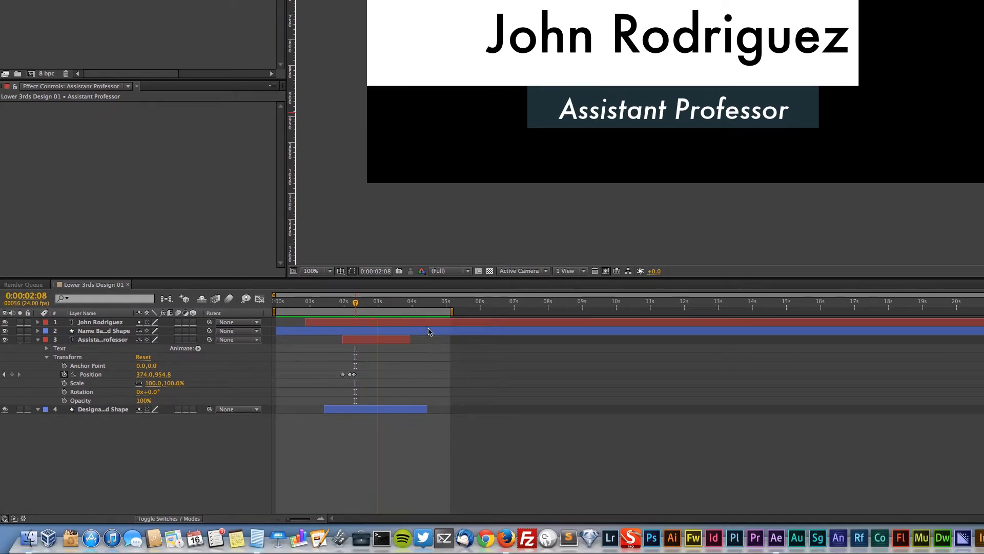
{"action": "key", "text": "space"}
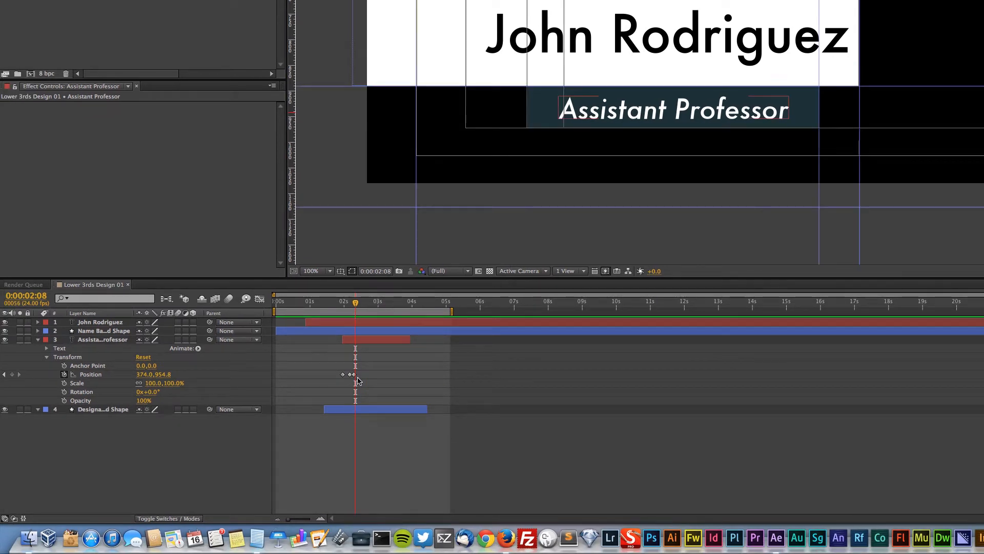
{"action": "left_click_drag", "start_coordinate": [358, 380], "coordinate": [348, 372]}
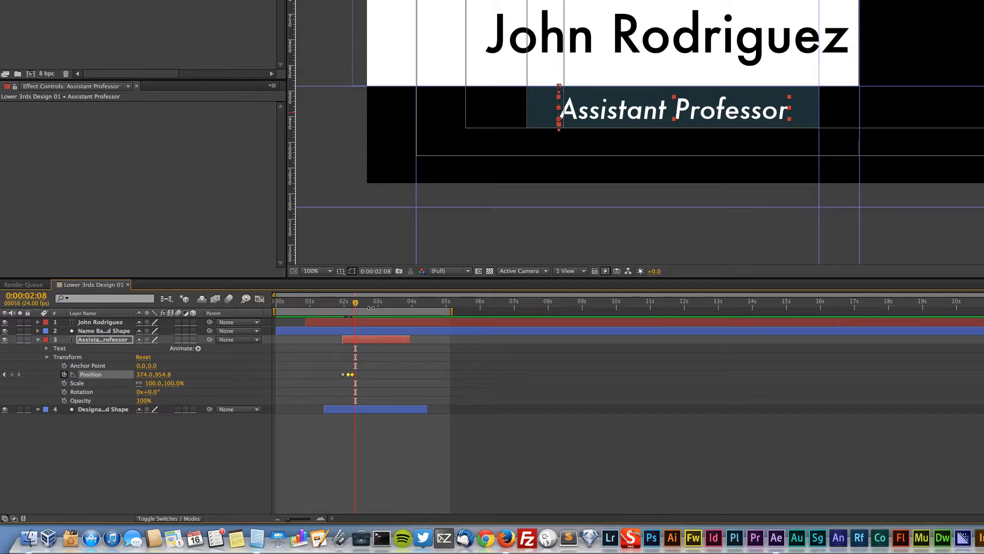
{"action": "mouse_move", "coordinate": [355, 303]}
{"action": "left_mouse_down"}
{"action": "mouse_move", "coordinate": [343, 305]}
{"action": "mouse_move", "coordinate": [353, 306]}
{"action": "left_mouse_up"}
{"action": "left_click_drag", "start_coordinate": [352, 308], "coordinate": [368, 307]}
{"action": "left_click", "coordinate": [352, 395]}
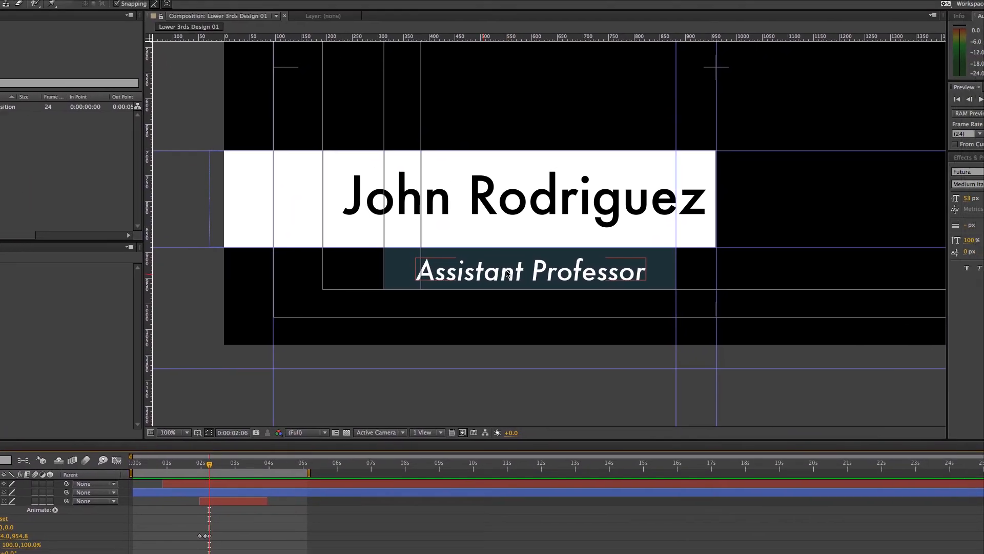
Settle the Assistant Professor text at the guide, nudged 10 pixels down, and save.
{"action": "left_click", "coordinate": [650, 112]}
{"action": "left_click_drag", "start_coordinate": [497, 275], "coordinate": [498, 269]}
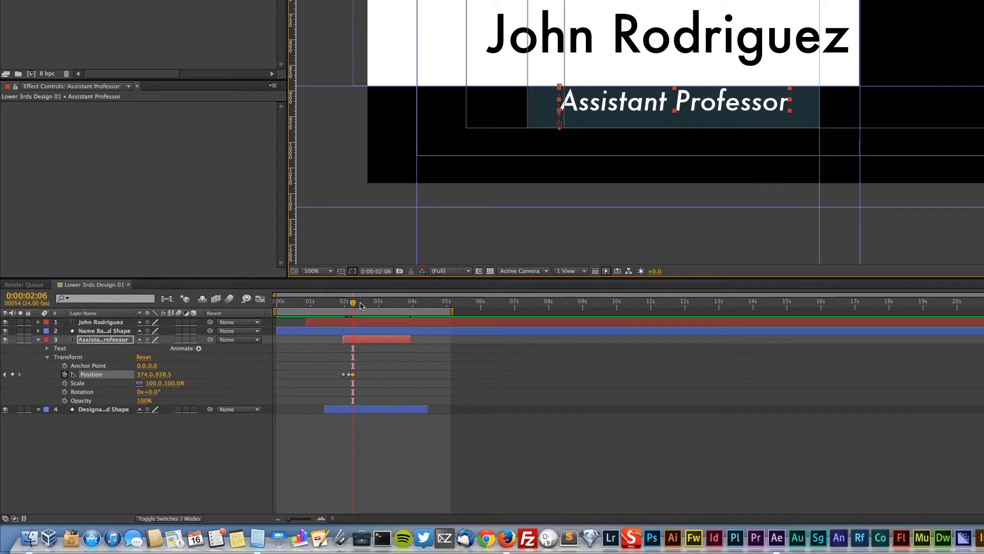
{"action": "left_click_drag", "start_coordinate": [328, 373], "coordinate": [330, 373]}
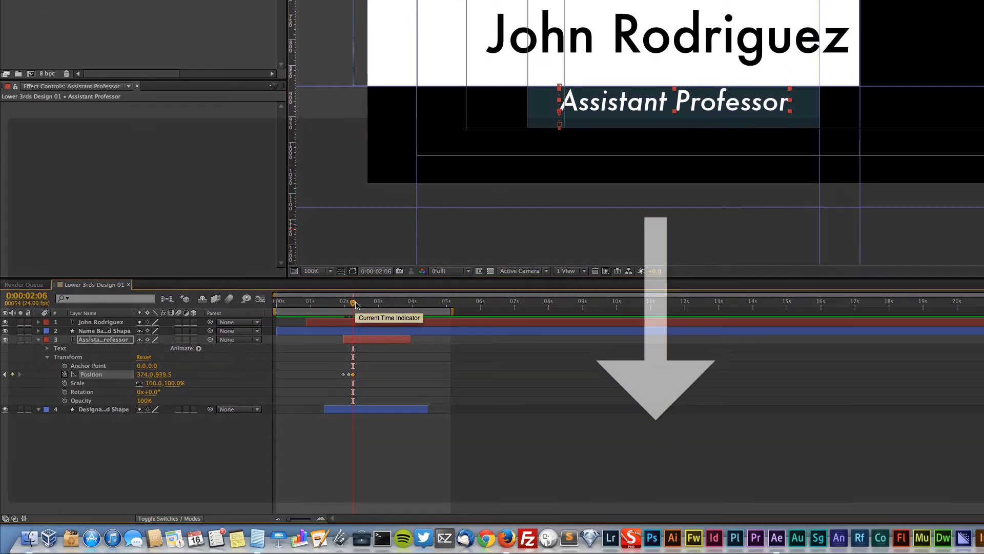
{"action": "key", "text": "Down"}
{"action": "key", "text": "Down"}
{"action": "key", "text": "Down"}
{"action": "key", "text": "Down"}
{"action": "key", "text": "Down"}
{"action": "key", "text": "Down"}
{"action": "key", "text": "Down"}
{"action": "key", "text": "Down"}
{"action": "key", "text": "Down"}
{"action": "key", "text": "Down"}
{"action": "key", "text": "Down"}
{"action": "key", "text": "Down"}
{"action": "key", "text": "Down"}
{"action": "key", "text": "Down"}
{"action": "key", "text": "Down"}
{"action": "key", "text": "Down"}
{"action": "key", "text": "Down"}
{"action": "key", "text": "super+s"}
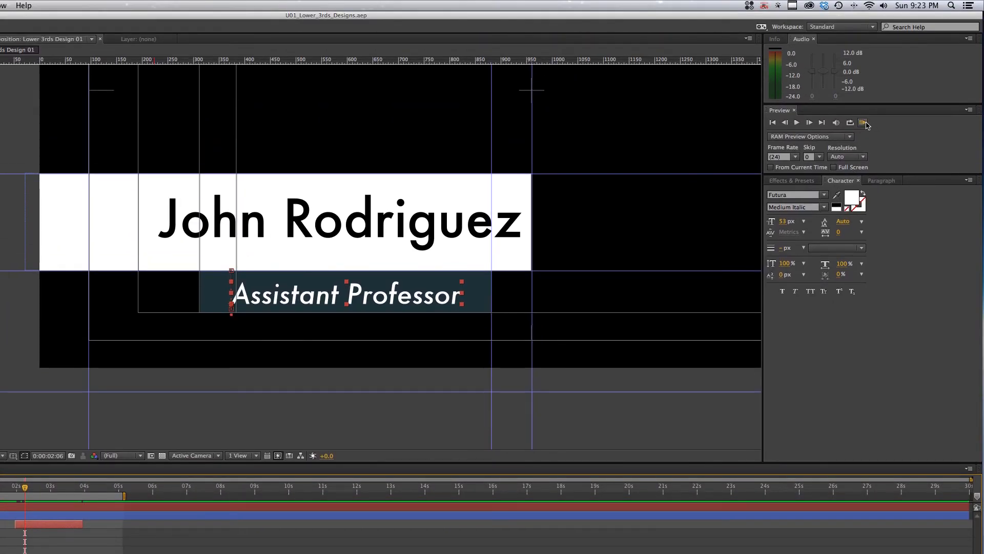
Copy the title's Position keyframes and paste them just after three seconds for the exit.
{"action": "left_click", "coordinate": [864, 92]}
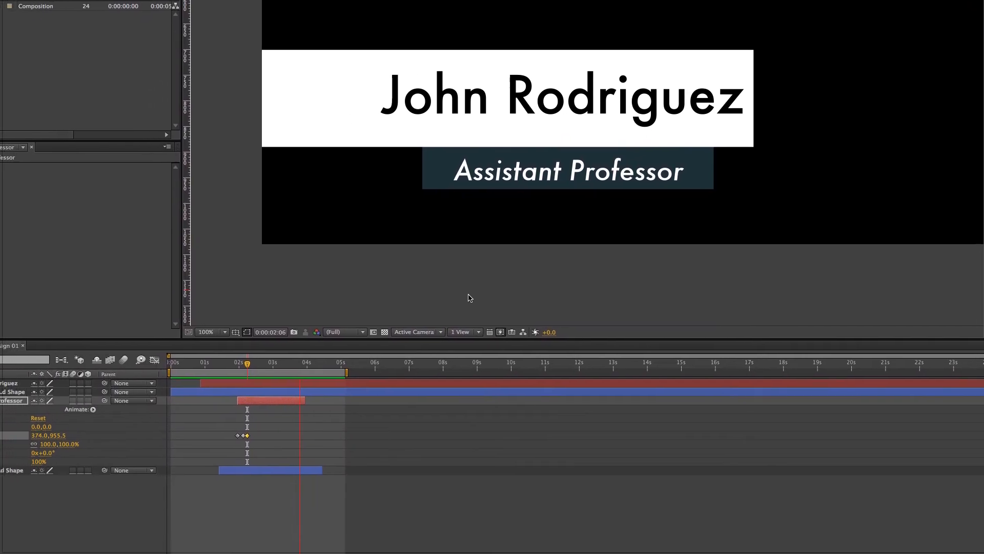
{"action": "key", "text": "space"}
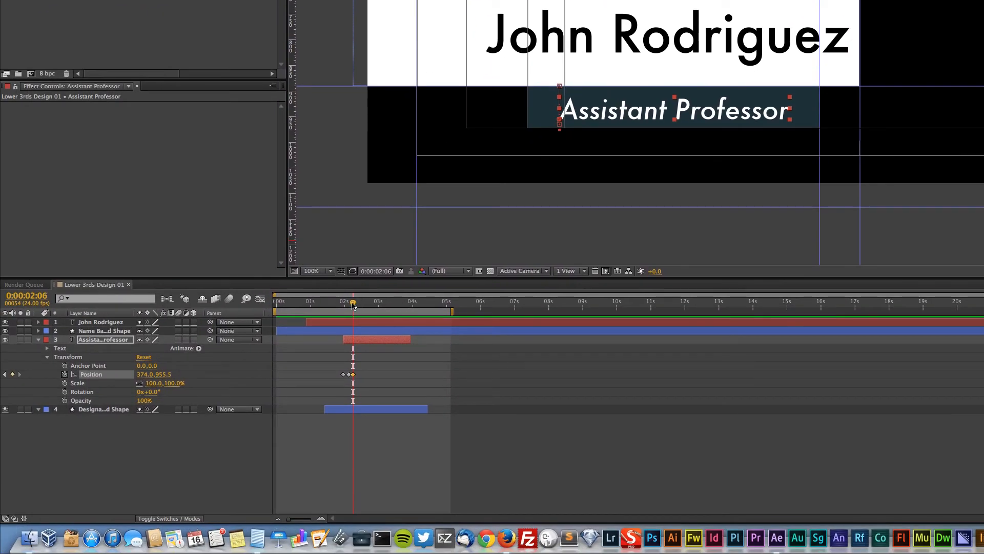
{"action": "left_click_drag", "start_coordinate": [353, 305], "coordinate": [346, 304]}
{"action": "left_click_drag", "start_coordinate": [373, 396], "coordinate": [336, 375]}
{"action": "key", "text": "super+c"}
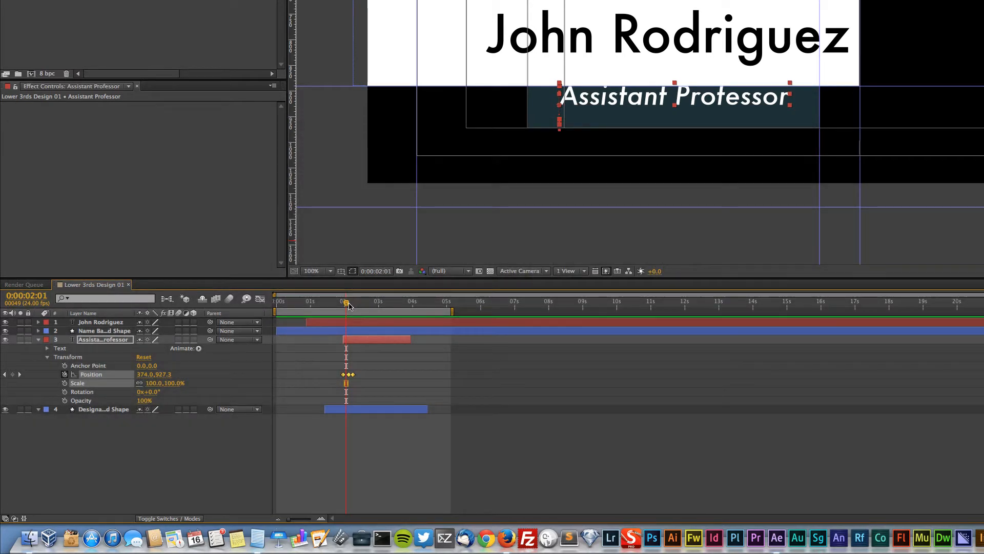
{"action": "left_click_drag", "start_coordinate": [348, 304], "coordinate": [393, 307]}
{"action": "key", "text": "super+v"}
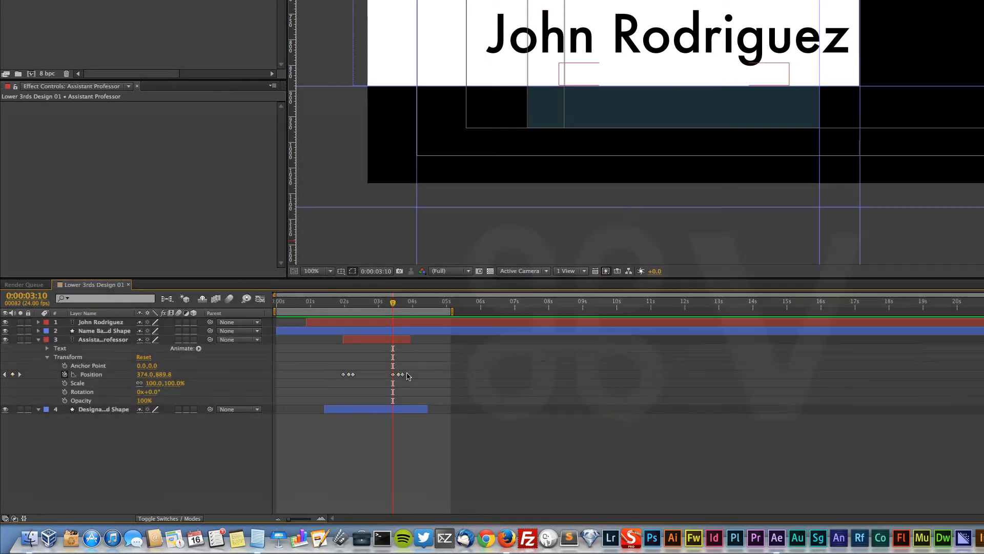
Retime the pasted exit Position keyframes slightly, check the slide-out, and save.
{"action": "left_click", "coordinate": [392, 375]}
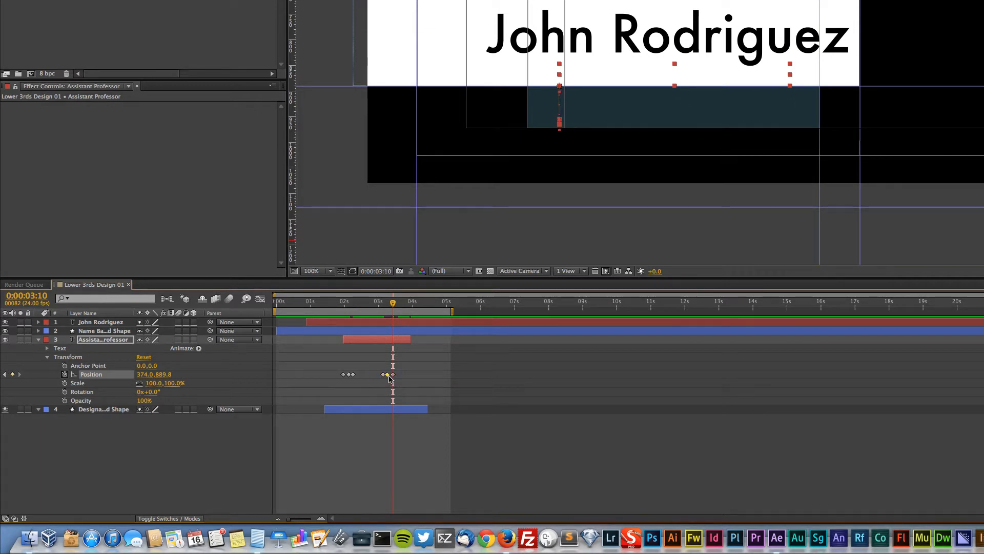
{"action": "mouse_move", "coordinate": [391, 378]}
{"action": "left_click", "coordinate": [385, 376]}
{"action": "left_click_drag", "start_coordinate": [396, 381], "coordinate": [390, 375]}
{"action": "left_click_drag", "start_coordinate": [394, 304], "coordinate": [410, 307]}
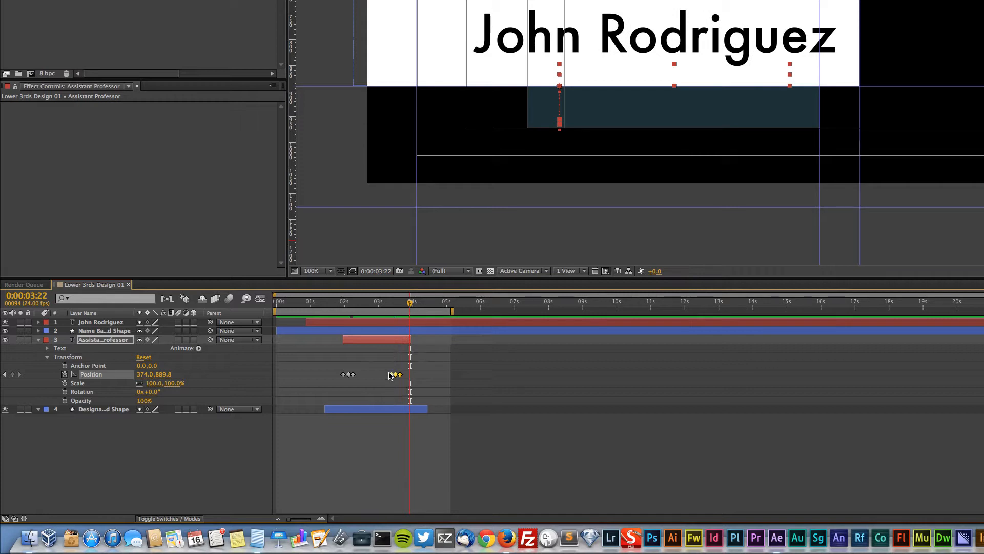
{"action": "left_click_drag", "start_coordinate": [398, 376], "coordinate": [401, 377]}
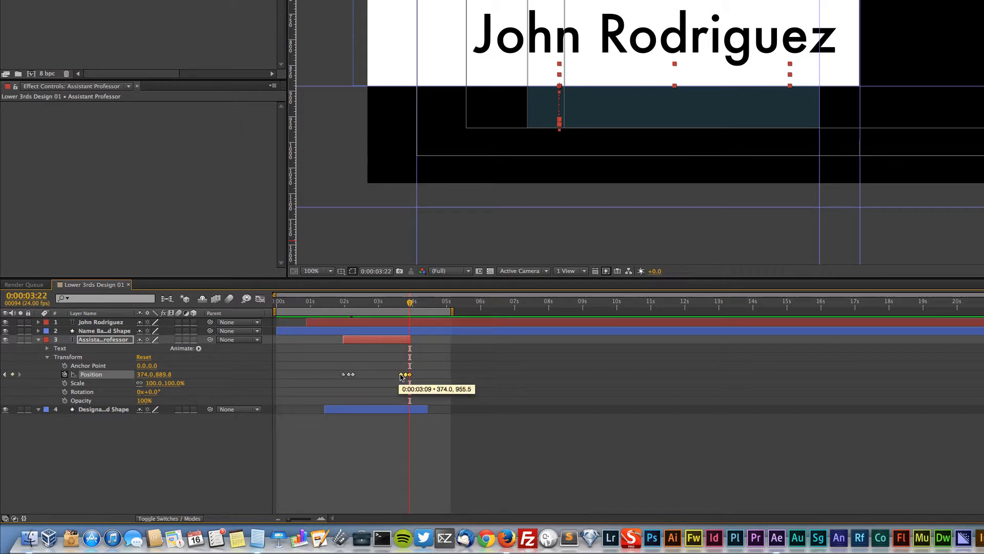
{"action": "key", "text": "super+s"}
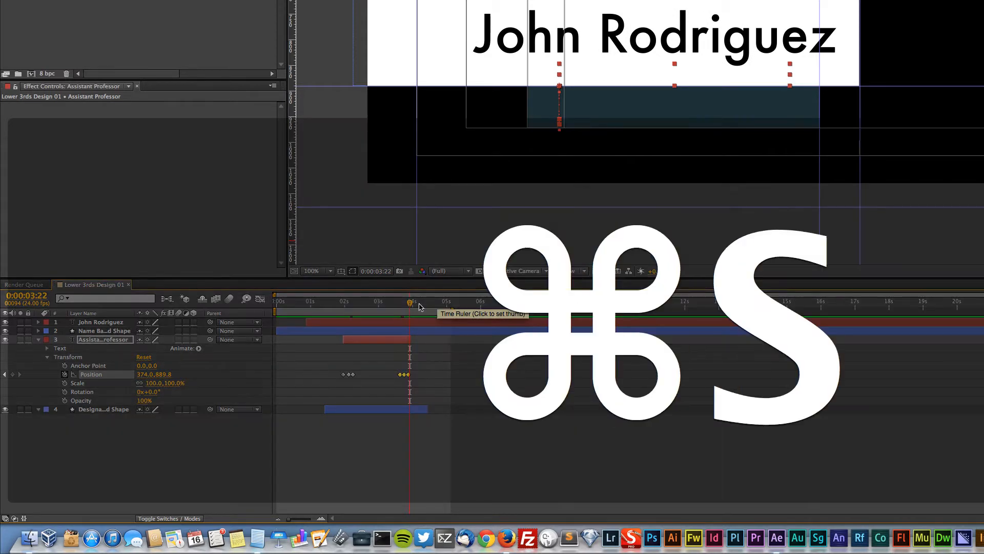
Preview the whole lower third from the start, then select the Designation Background Shape layer.
{"action": "left_click", "coordinate": [408, 303]}
{"action": "left_click_drag", "start_coordinate": [408, 304], "coordinate": [277, 304]}
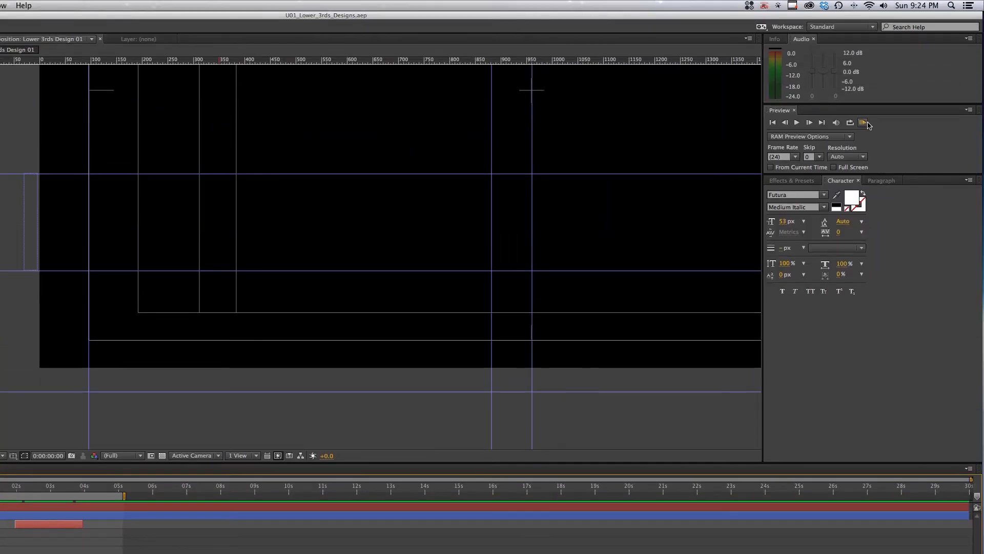
{"action": "left_click", "coordinate": [863, 123]}
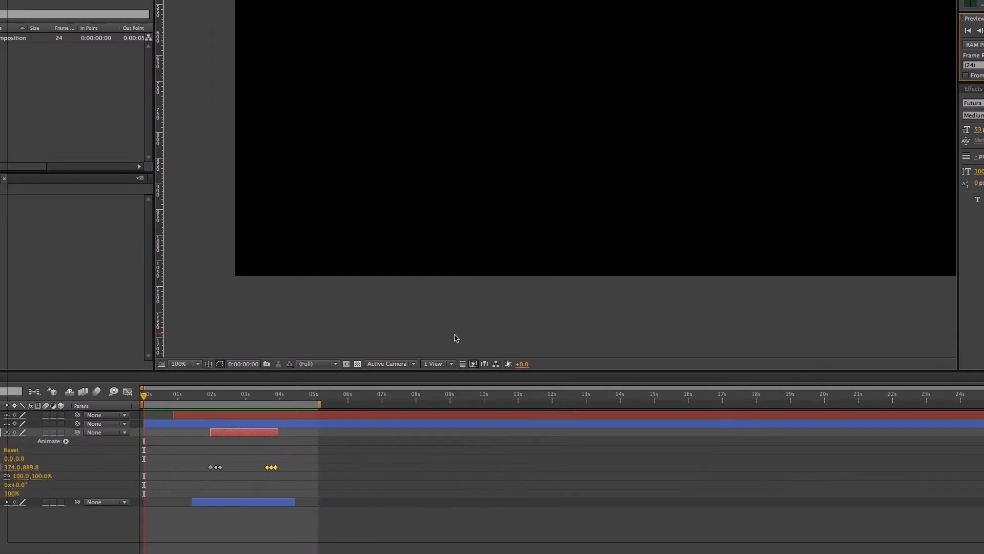
{"action": "key", "text": "space"}
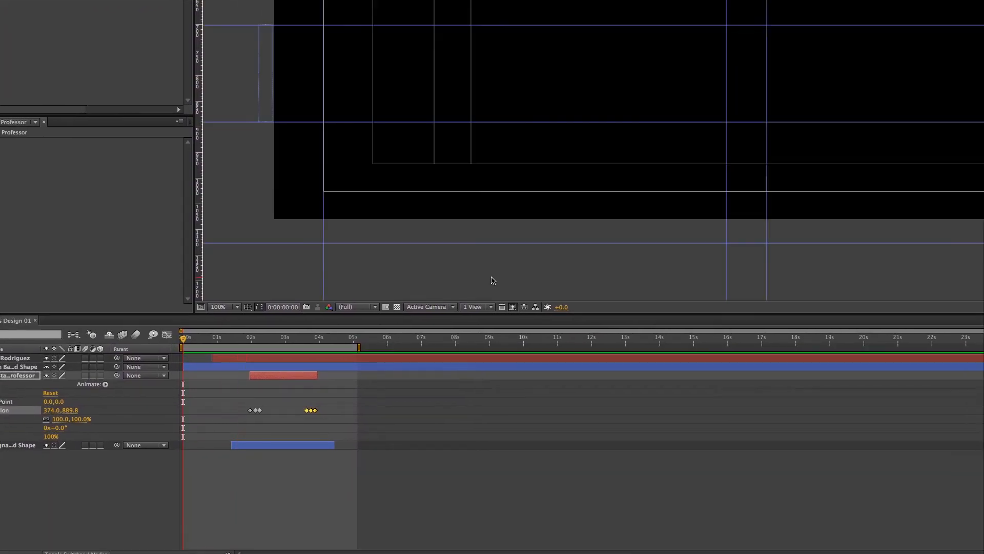
{"action": "left_click", "coordinate": [375, 307]}
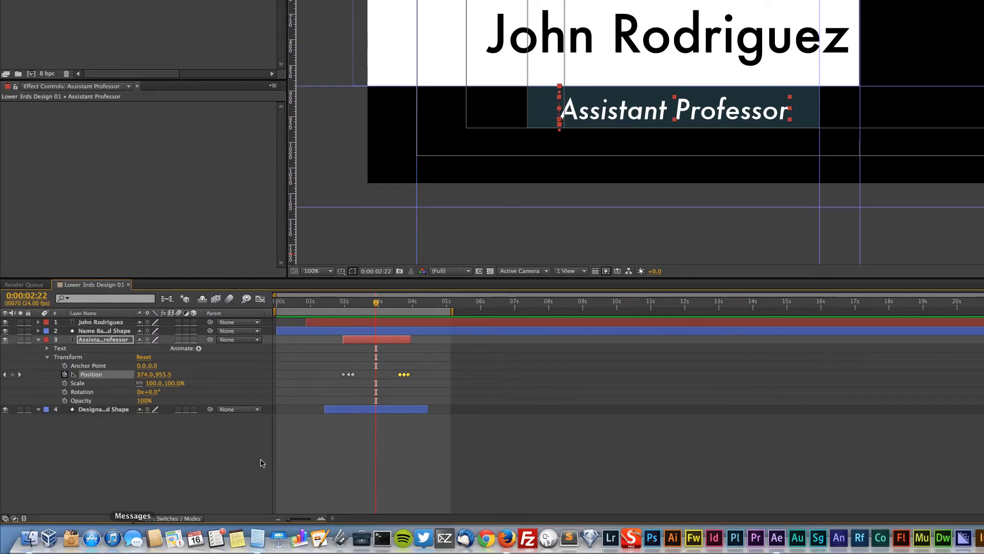
{"action": "left_click", "coordinate": [357, 410]}
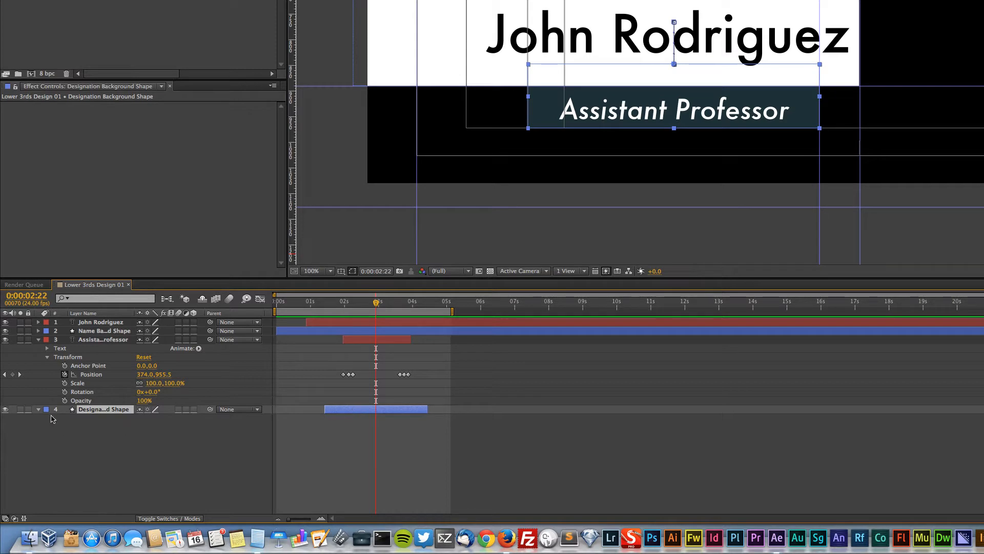
Set the Designation Background Shape's Rectangle 1 Fill 1 colour to black (000000).
{"action": "left_click", "coordinate": [38, 409]}
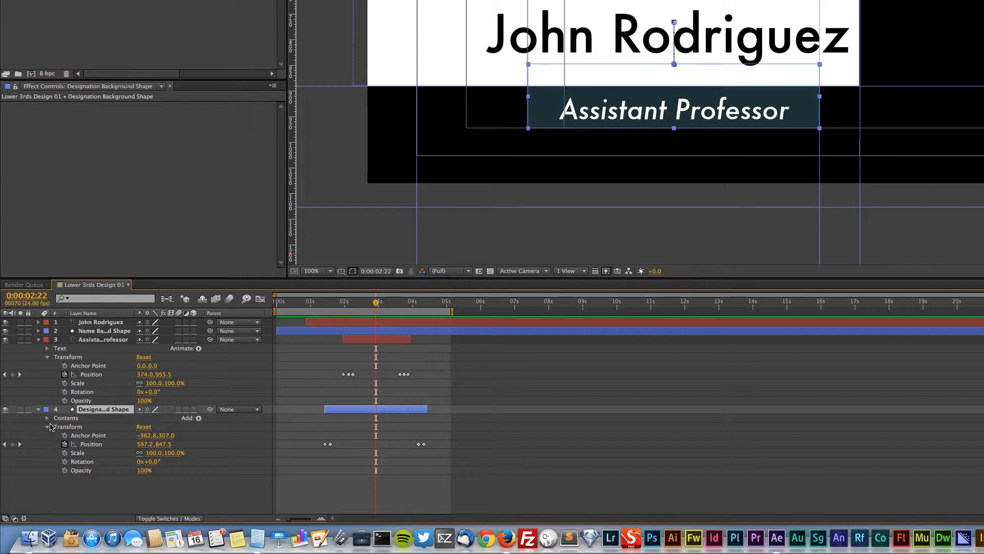
{"action": "left_click", "coordinate": [47, 419]}
{"action": "left_click", "coordinate": [55, 427]}
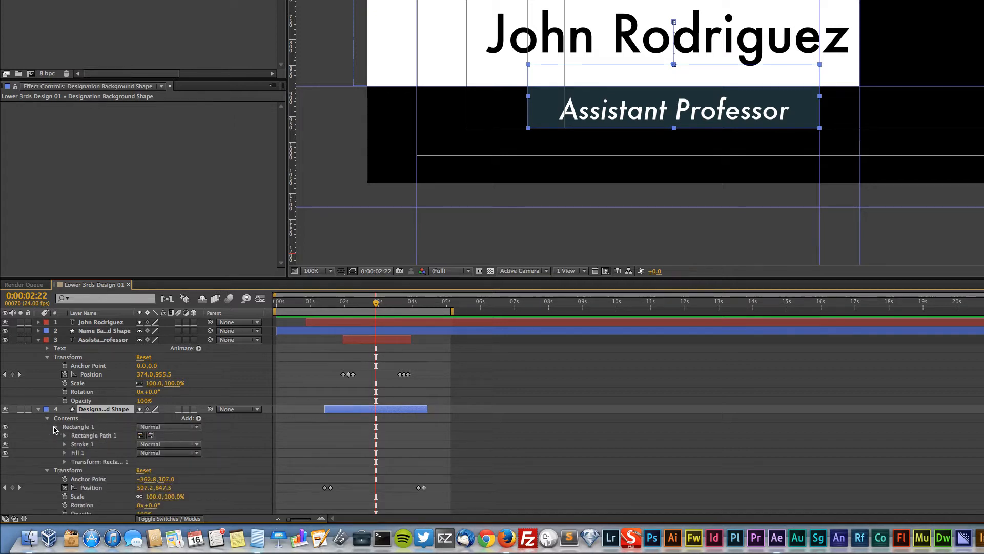
{"action": "left_click", "coordinate": [65, 457]}
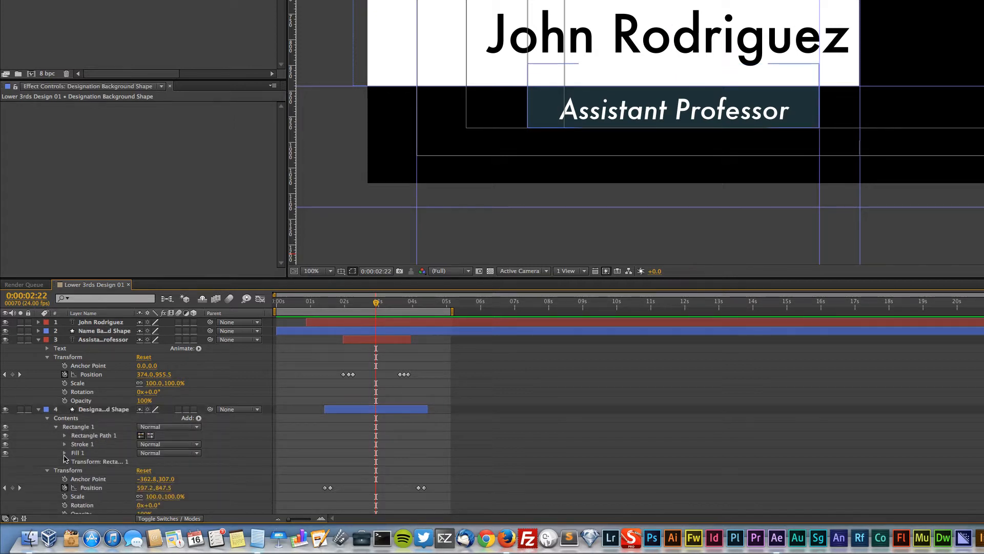
{"action": "left_click", "coordinate": [64, 453]}
{"action": "left_click", "coordinate": [143, 480]}
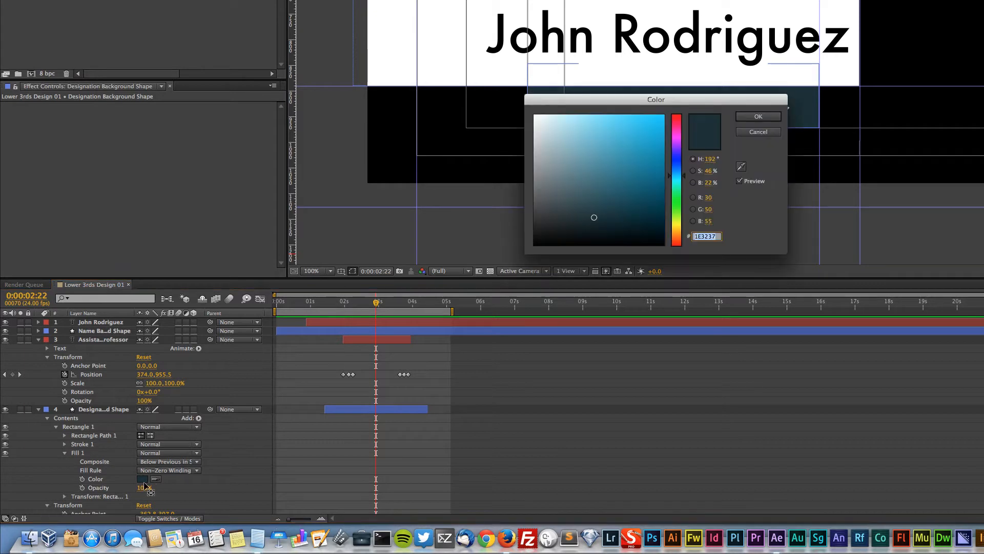
{"action": "left_click_drag", "start_coordinate": [581, 222], "coordinate": [484, 267]}
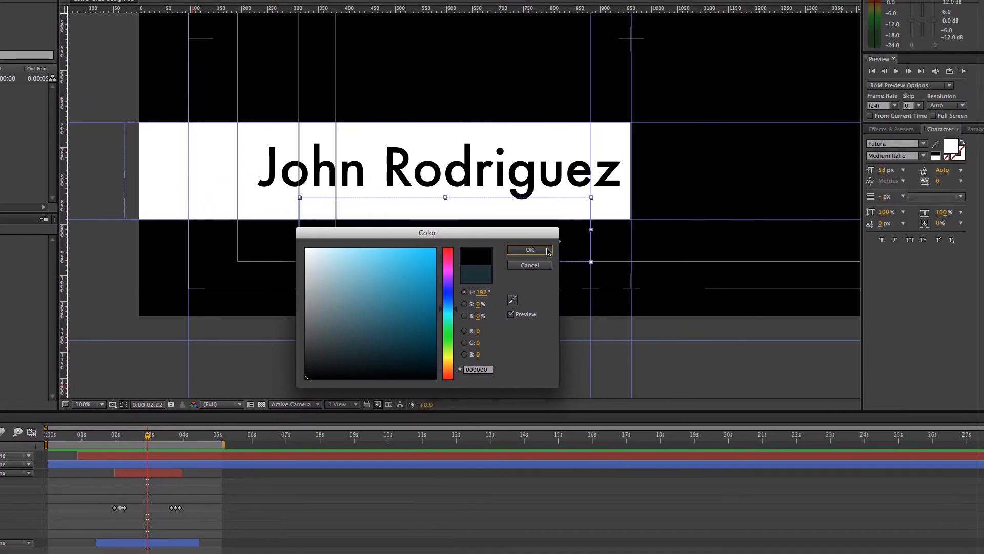
{"action": "left_click", "coordinate": [773, 118]}
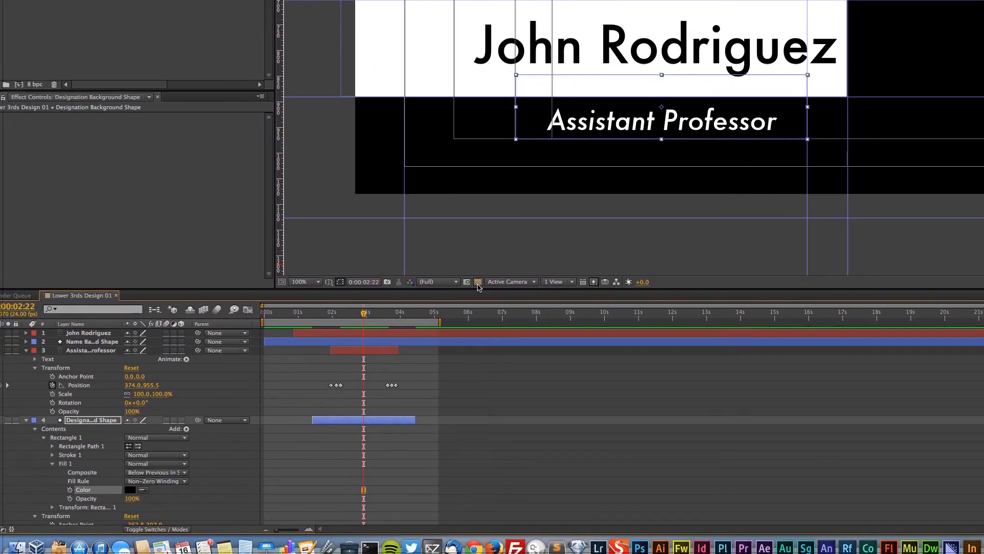
Turn on the Transparency Grid, comparing it with the black background, and save the project.
{"action": "left_click", "coordinate": [491, 275]}
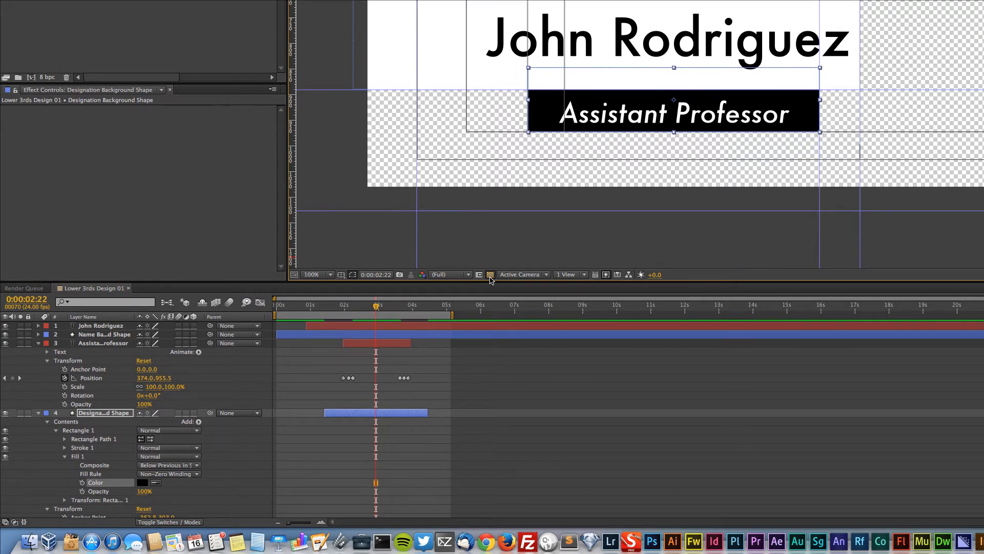
{"action": "left_click", "coordinate": [490, 277]}
{"action": "left_click", "coordinate": [491, 277]}
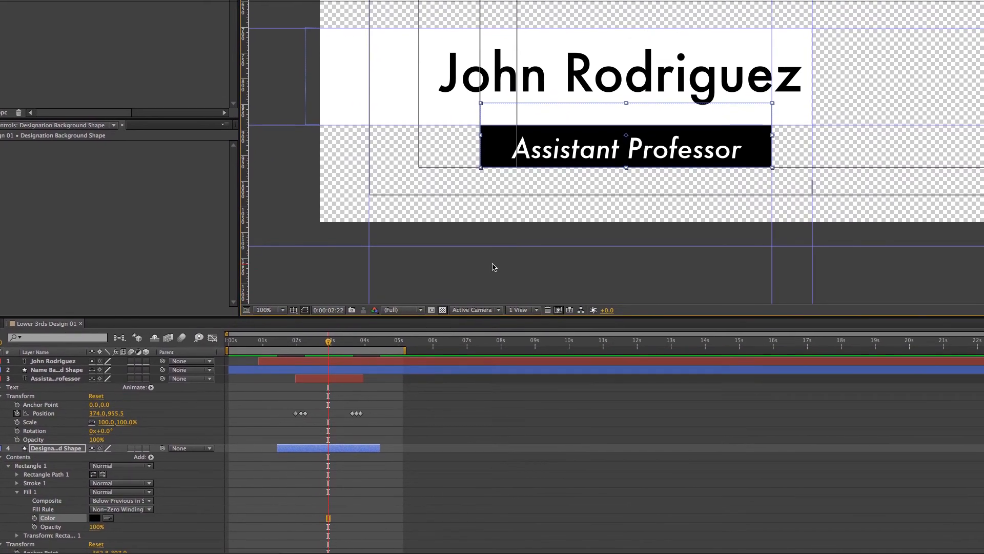
{"action": "left_click", "coordinate": [443, 309]}
{"action": "left_click", "coordinate": [443, 310]}
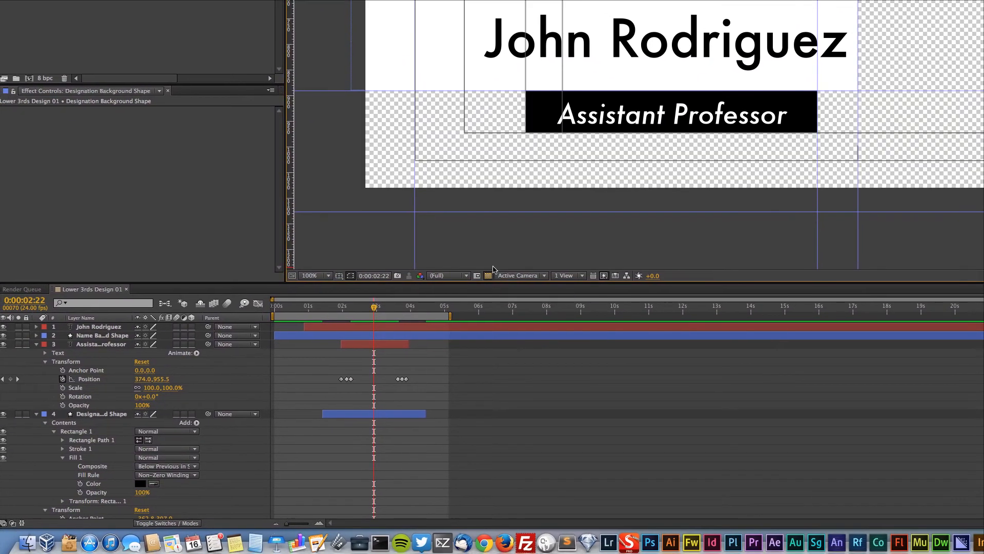
{"action": "key", "text": "super+s"}
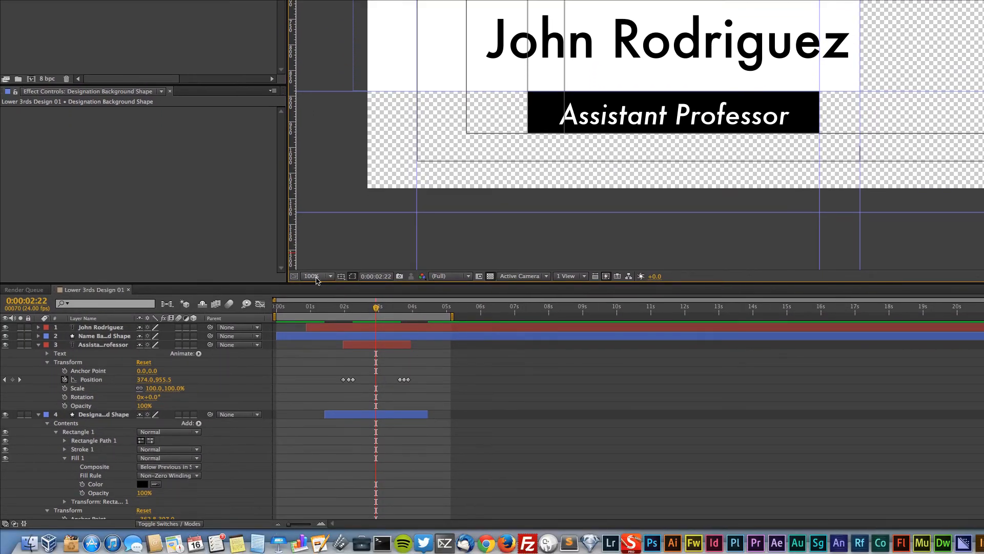
Set the viewer to Fit, hide guides, and turn off Title/Action Safe margins.
{"action": "left_click", "coordinate": [316, 277]}
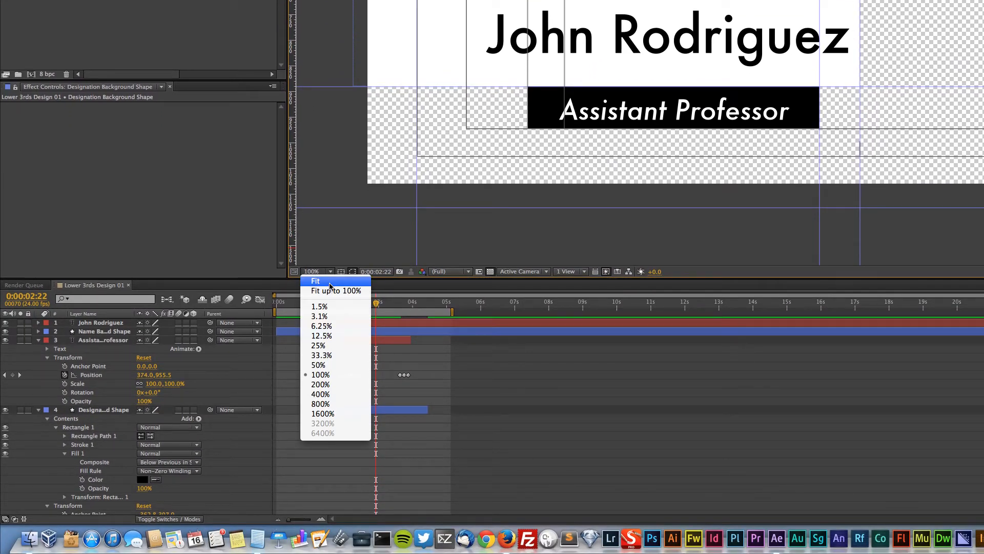
{"action": "left_click", "coordinate": [330, 285]}
{"action": "key", "text": "super+semicolon"}
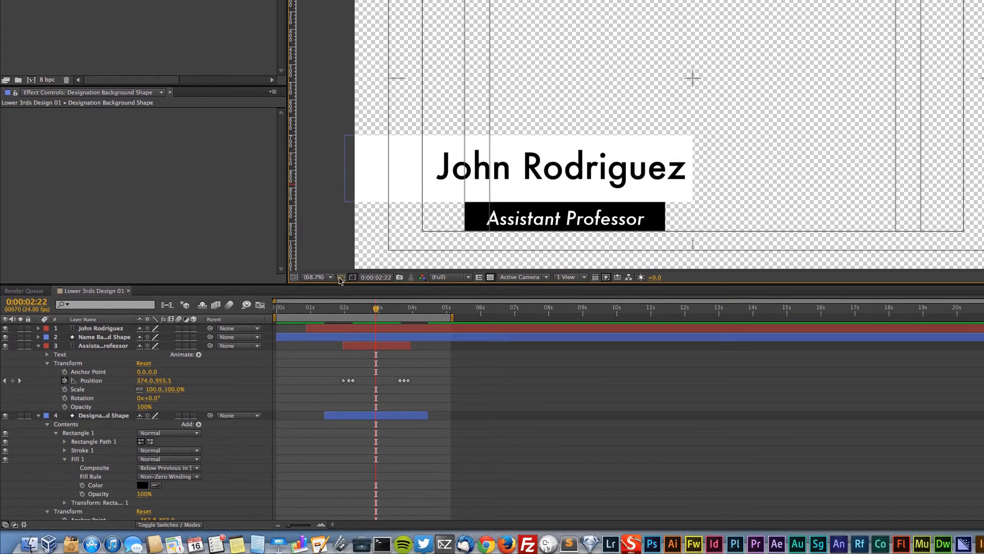
{"action": "left_click", "coordinate": [341, 320]}
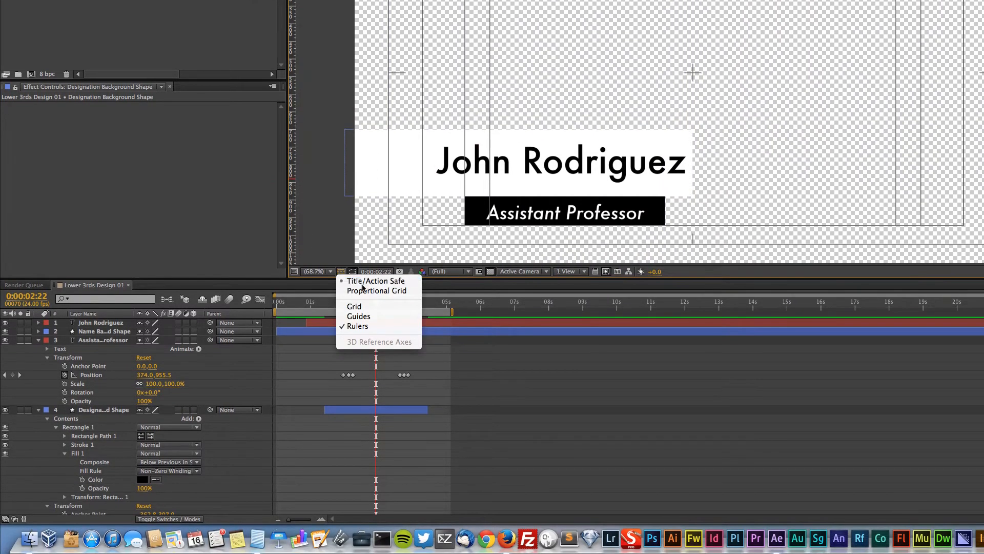
{"action": "left_click", "coordinate": [345, 286]}
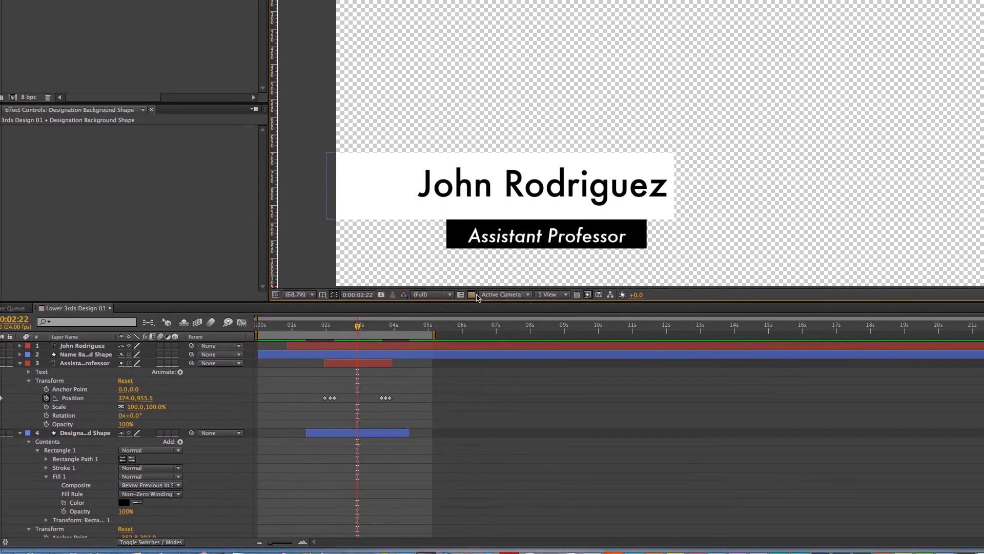
Restore the transparency checkerboard, save, and play a preview of the lower third.
{"action": "left_click", "coordinate": [389, 455]}
{"action": "left_click", "coordinate": [485, 283]}
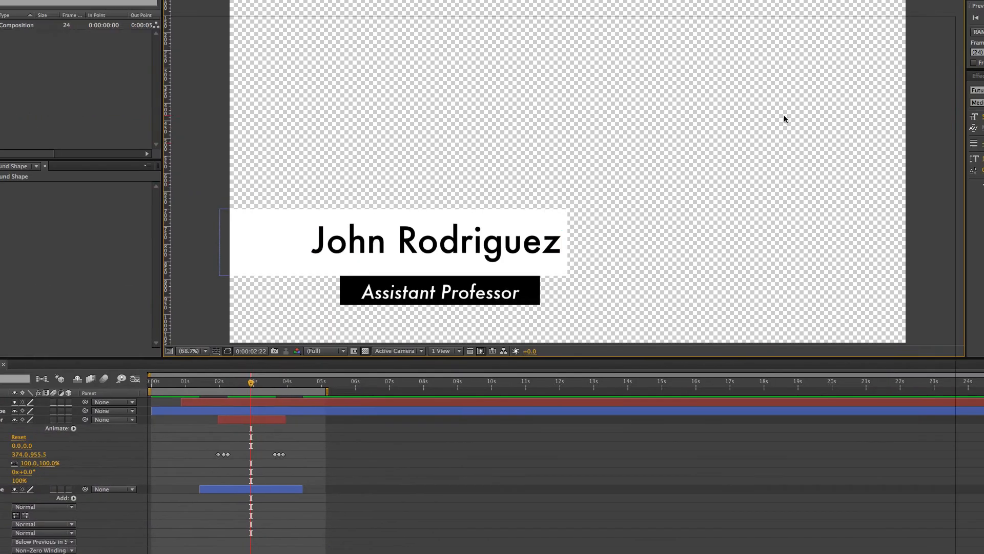
{"action": "key", "text": "super+s"}
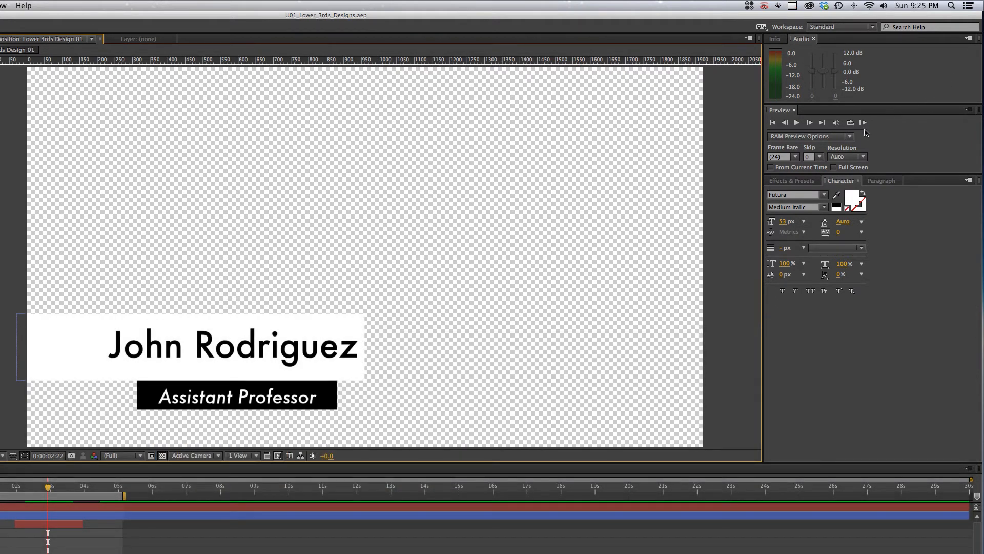
{"action": "left_click", "coordinate": [864, 123]}
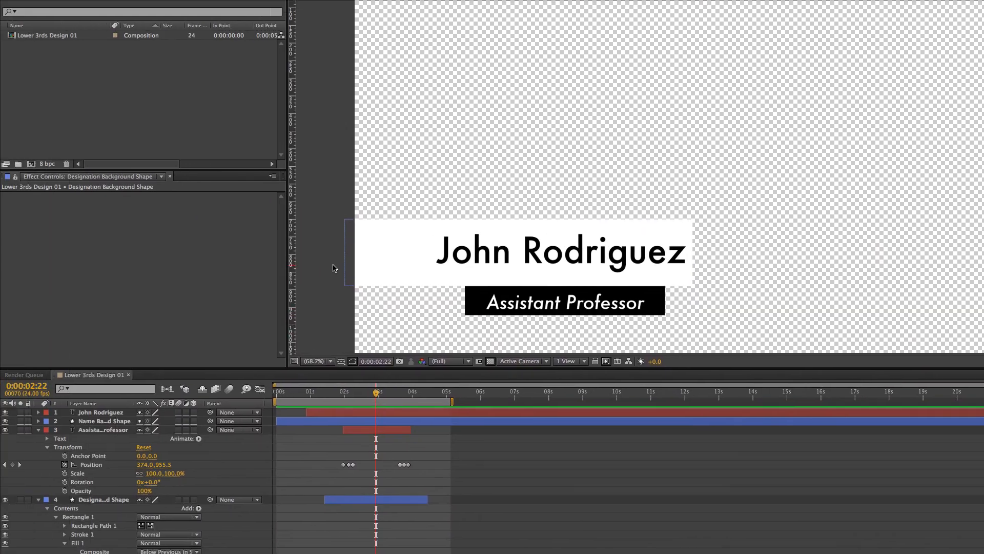
Rename the composition to 'Lower 3rds Design 01 (template)'.
{"action": "key", "text": "super+s"}
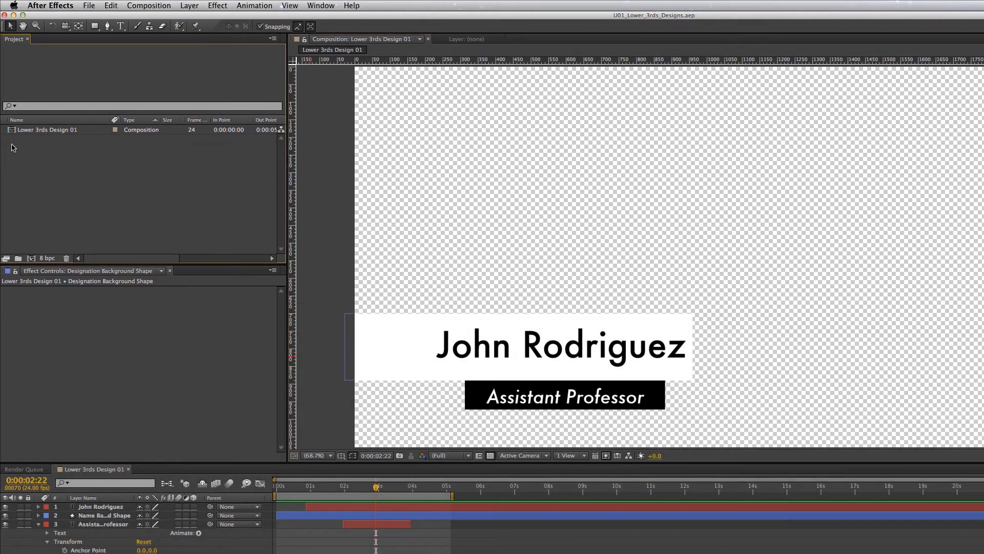
{"action": "left_click", "coordinate": [15, 135]}
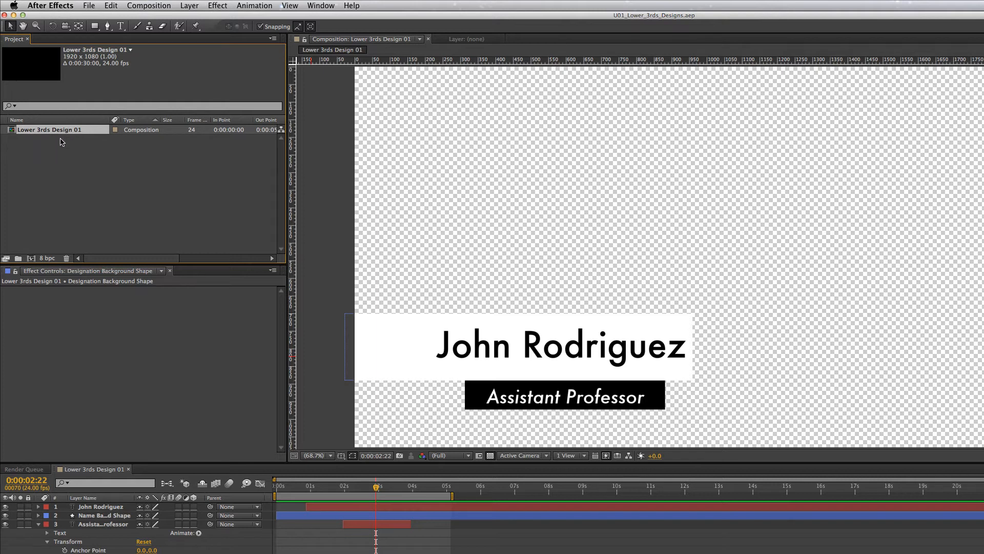
{"action": "key", "text": "Return"}
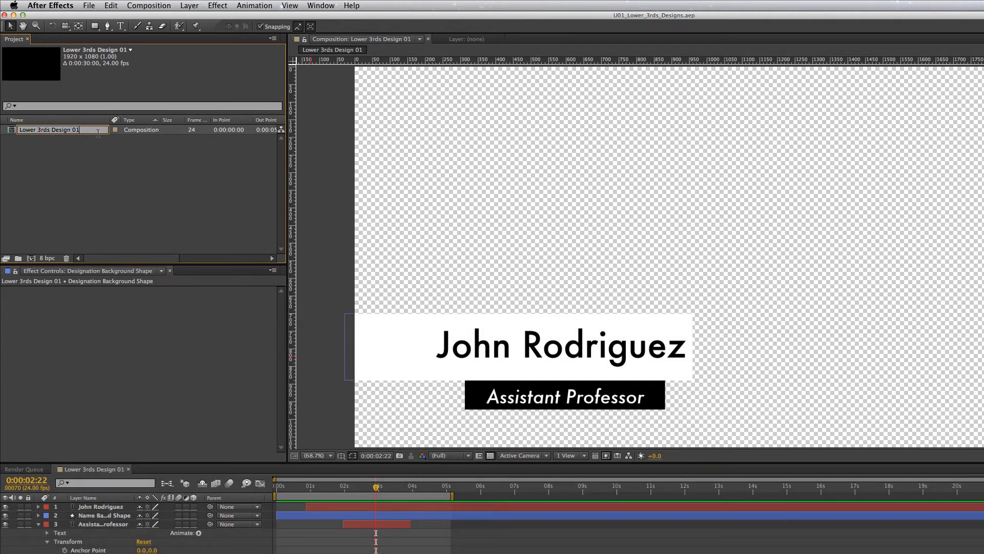
{"action": "type", "text": "("}
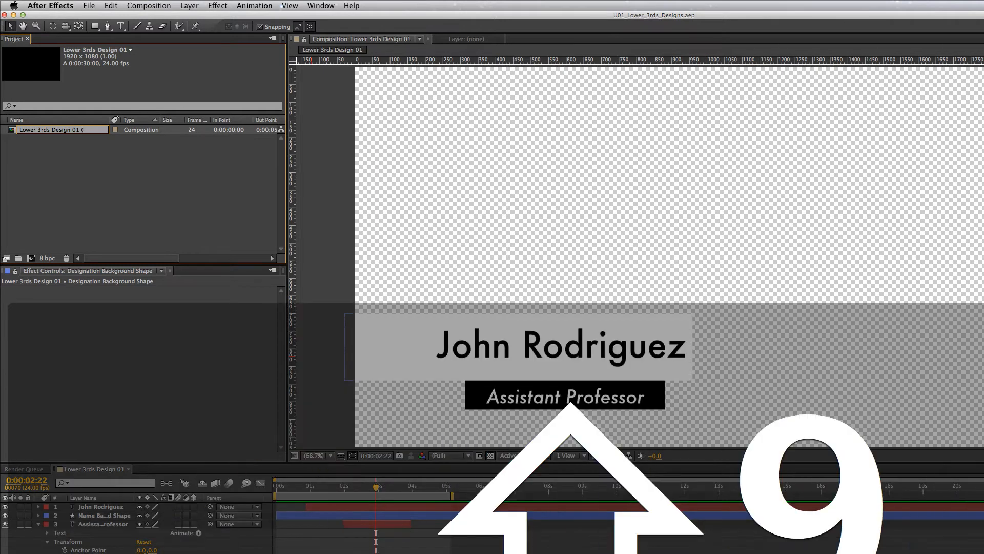
{"action": "type", "text": "template)"}
{"action": "left_click", "coordinate": [98, 161]}
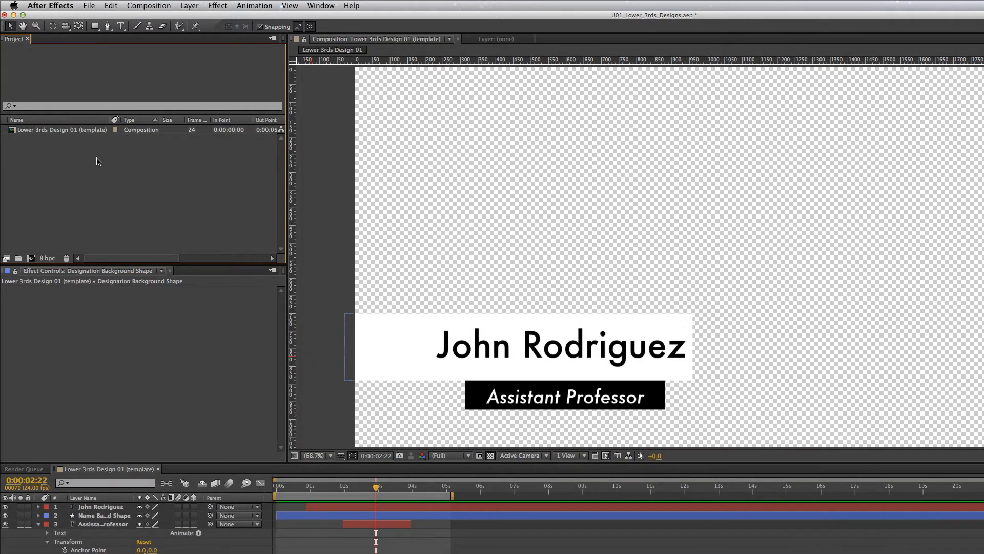
{"action": "left_click", "coordinate": [65, 131]}
{"action": "right_click", "coordinate": [65, 130]}
{"action": "left_click", "coordinate": [30, 159]}
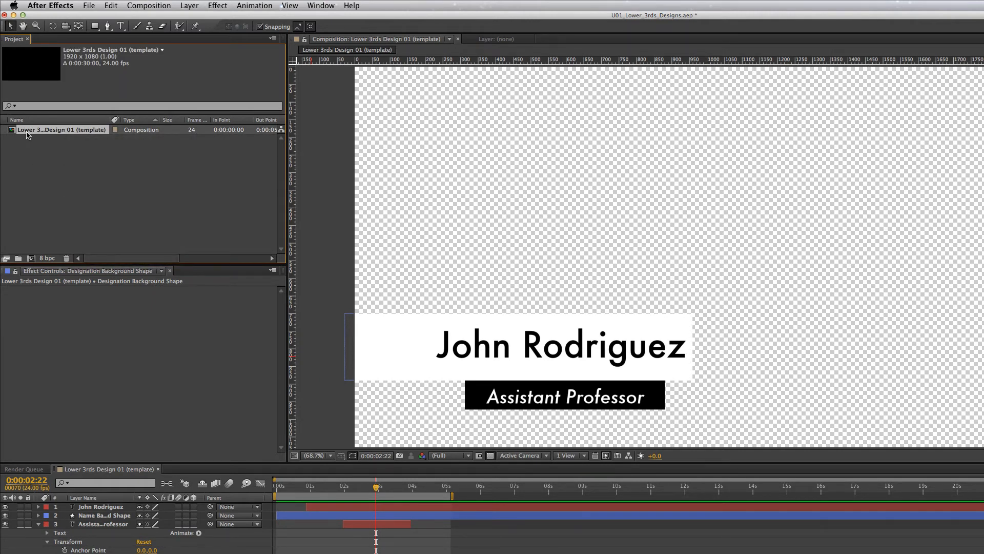
Duplicate the template twice, naming each copy 'Design 01' plus a person's surname.
{"action": "key", "text": "super+d"}
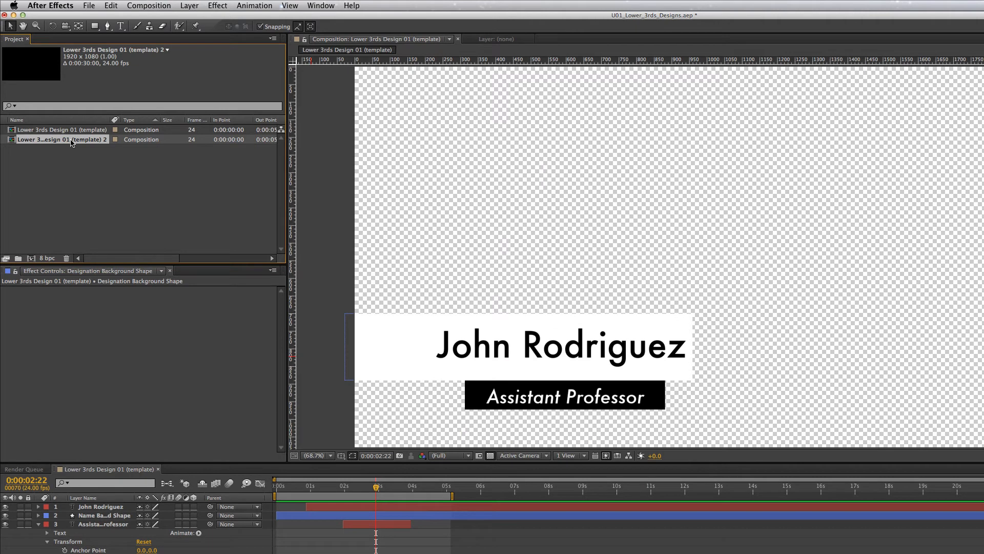
{"action": "key", "text": "Return"}
{"action": "type", "text": "Design 01"}
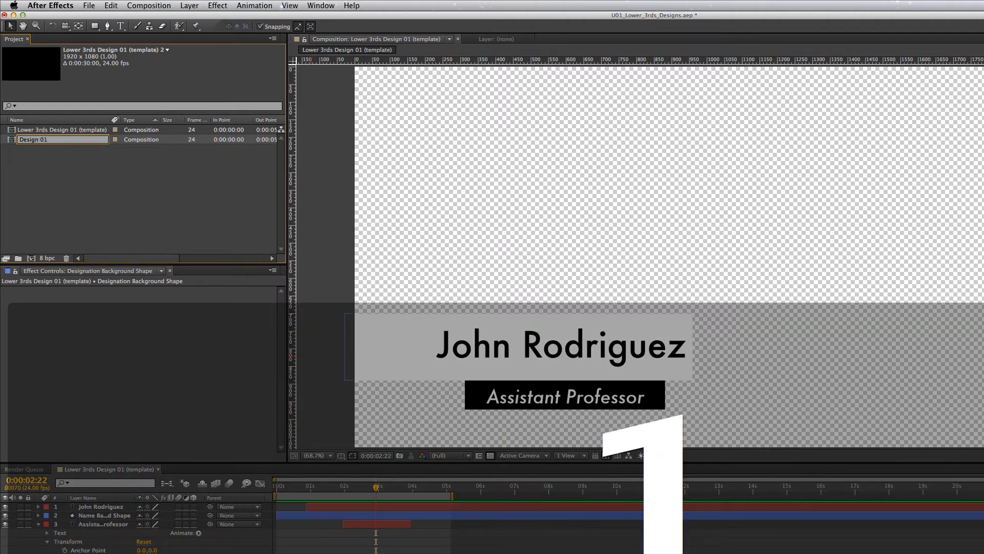
{"action": "type", "text": " – Rodriguez"}
{"action": "key", "text": "Return"}
{"action": "left_click", "coordinate": [66, 131]}
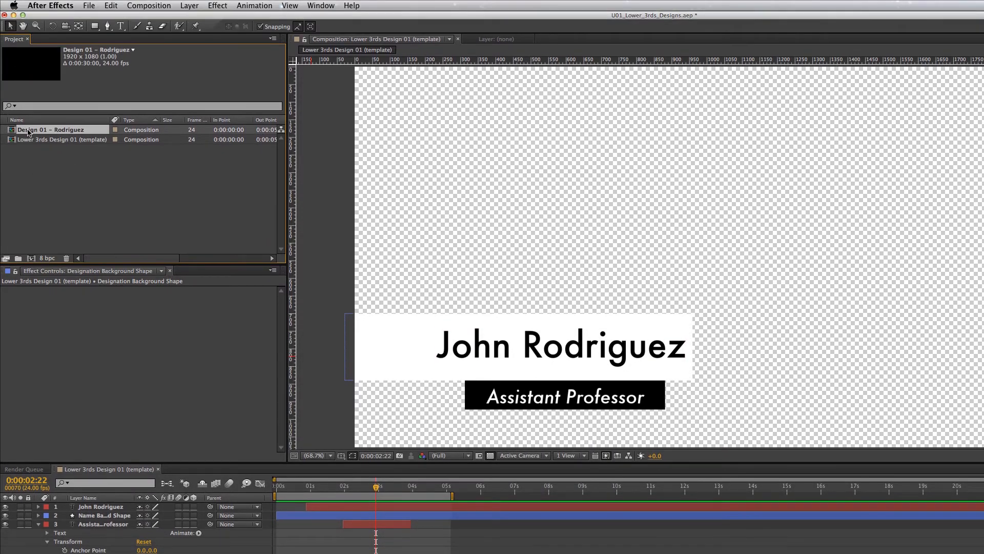
{"action": "key", "text": "super+d"}
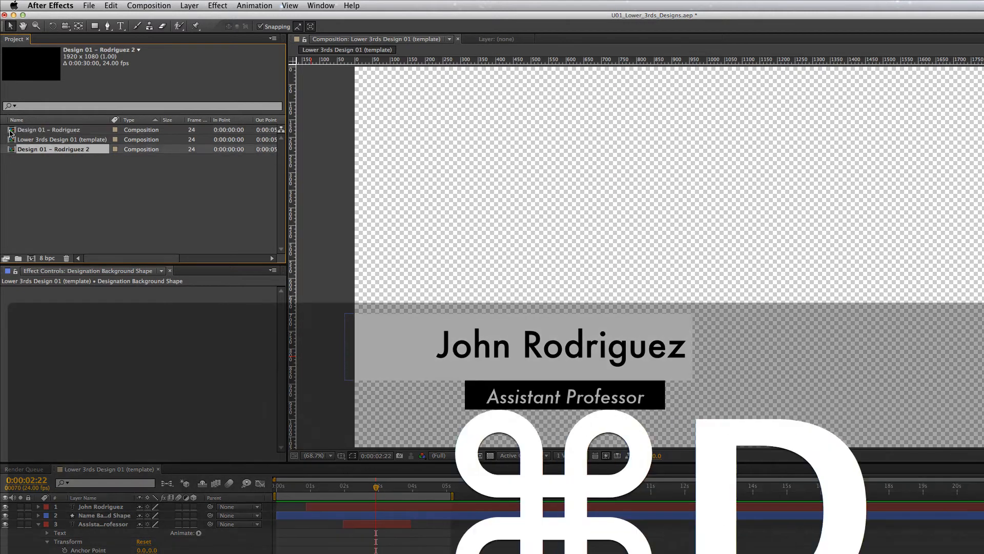
{"action": "key", "text": "Return"}
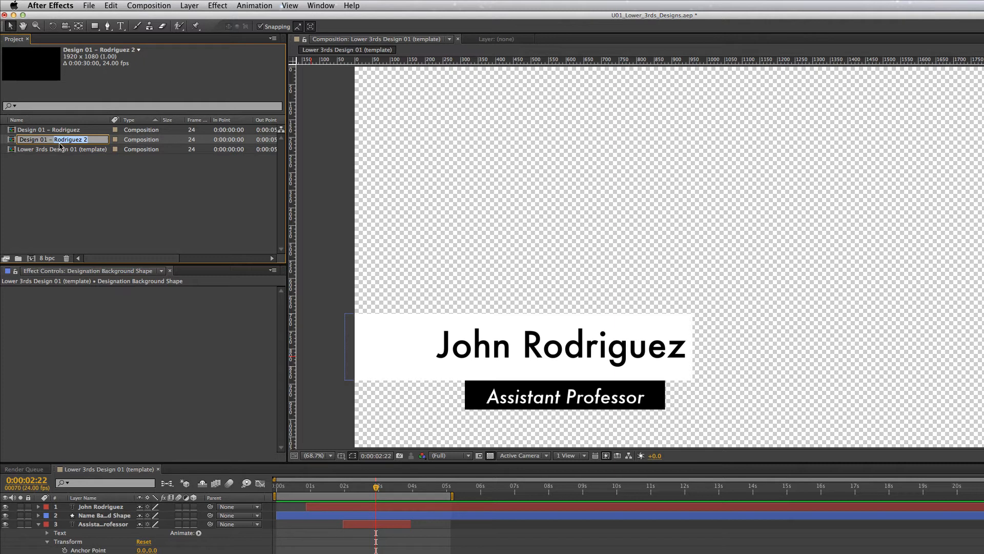
{"action": "type", "text": "Jones"}
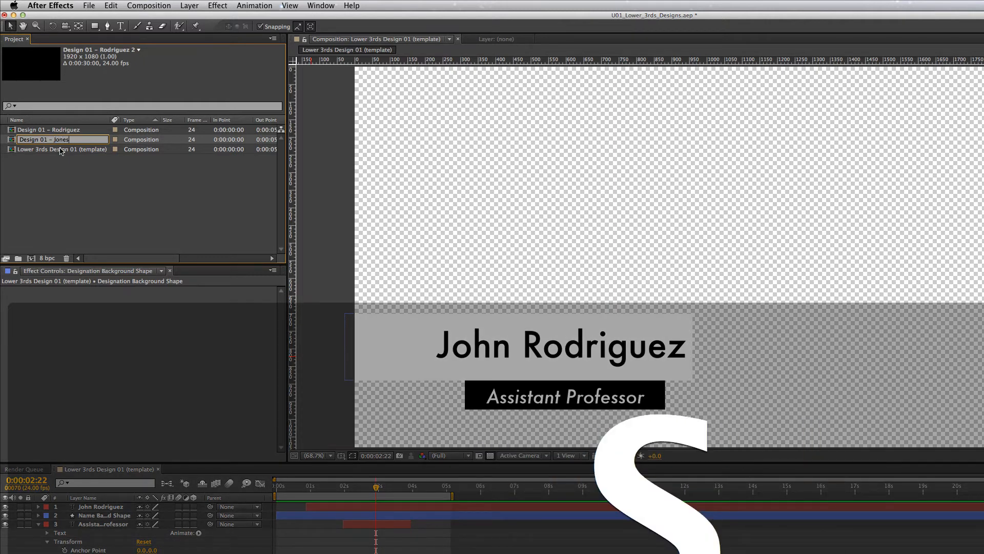
{"action": "left_click", "coordinate": [66, 168]}
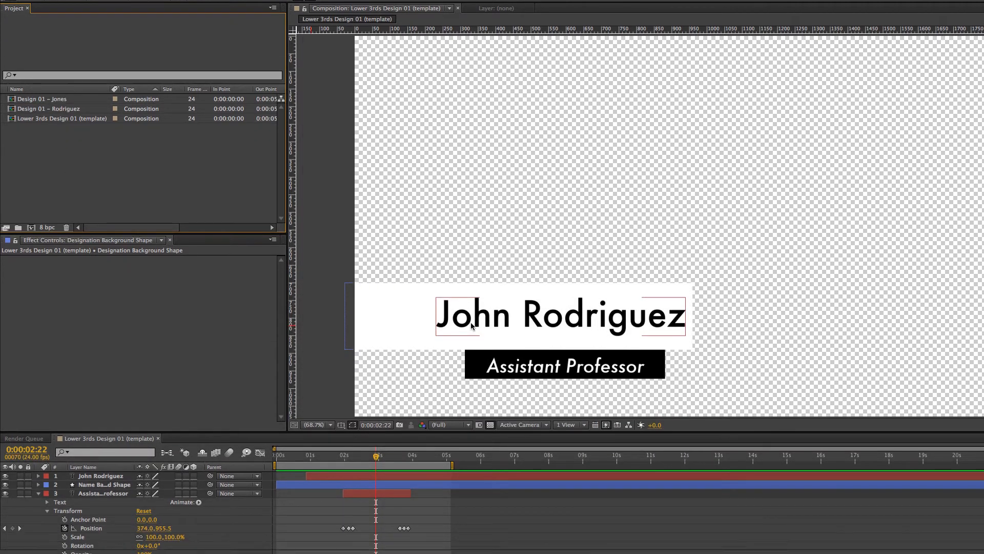
Replace the name on the white bar with the new person's full name.
{"action": "double_click", "coordinate": [478, 345]}
{"action": "left_click", "coordinate": [505, 347]}
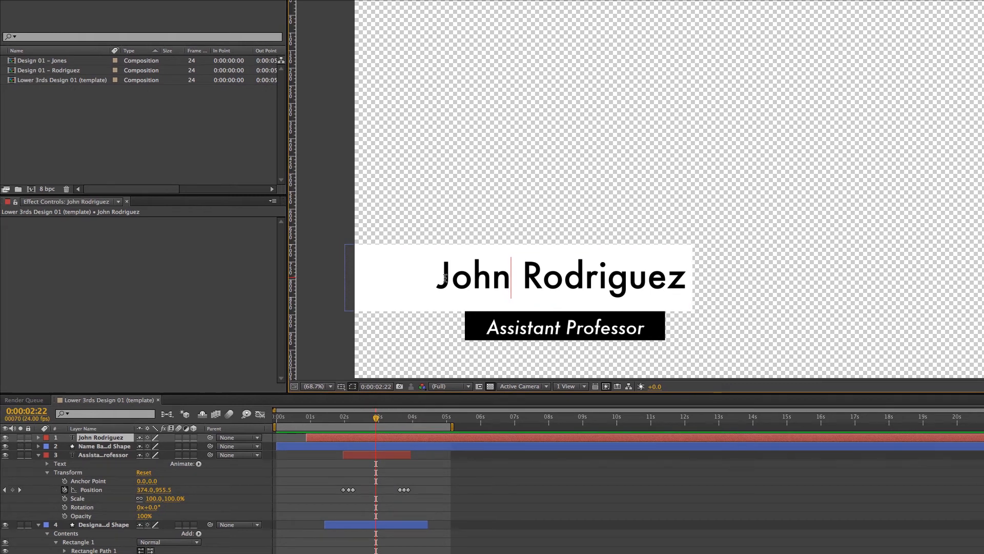
{"action": "left_click_drag", "start_coordinate": [455, 279], "coordinate": [698, 279]}
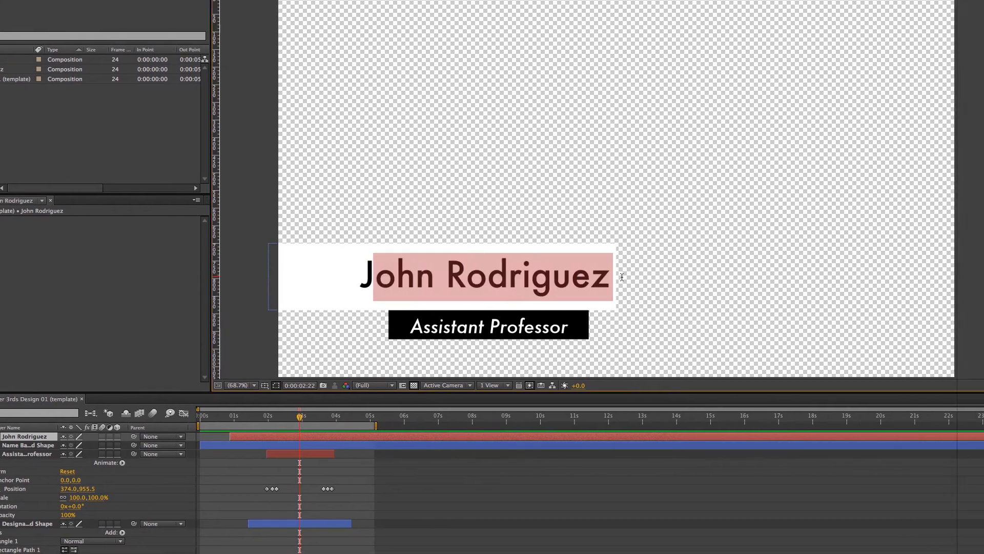
{"action": "key", "text": "BackSpace"}
{"action": "key", "text": "BackSpace"}
{"action": "type", "text": "Mik"}
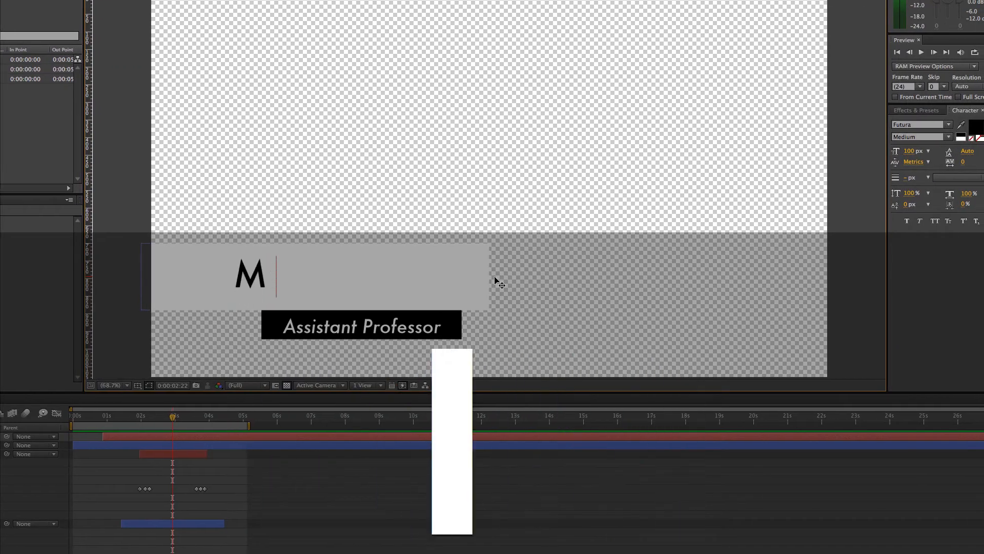
{"action": "type", "text": "e Jones"}
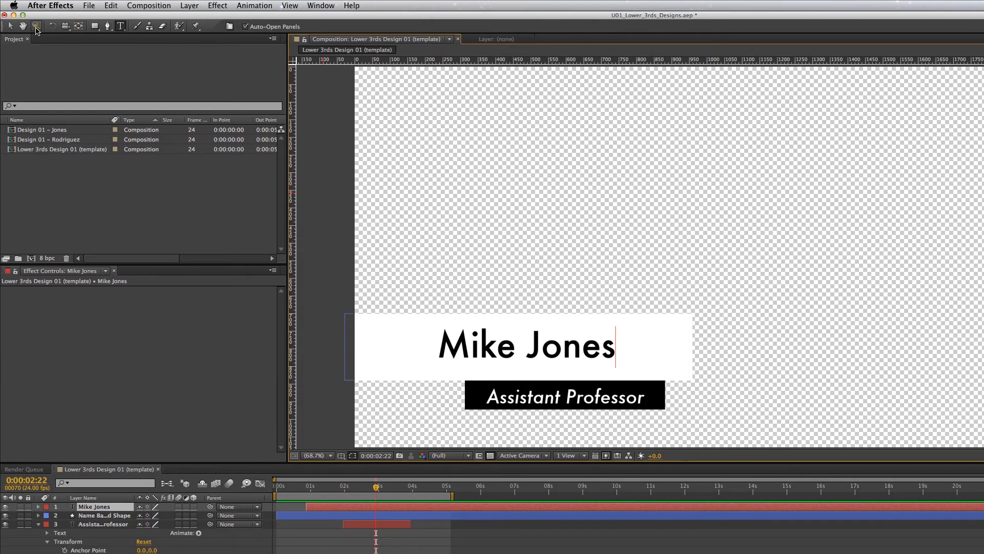
{"action": "left_click", "coordinate": [12, 26]}
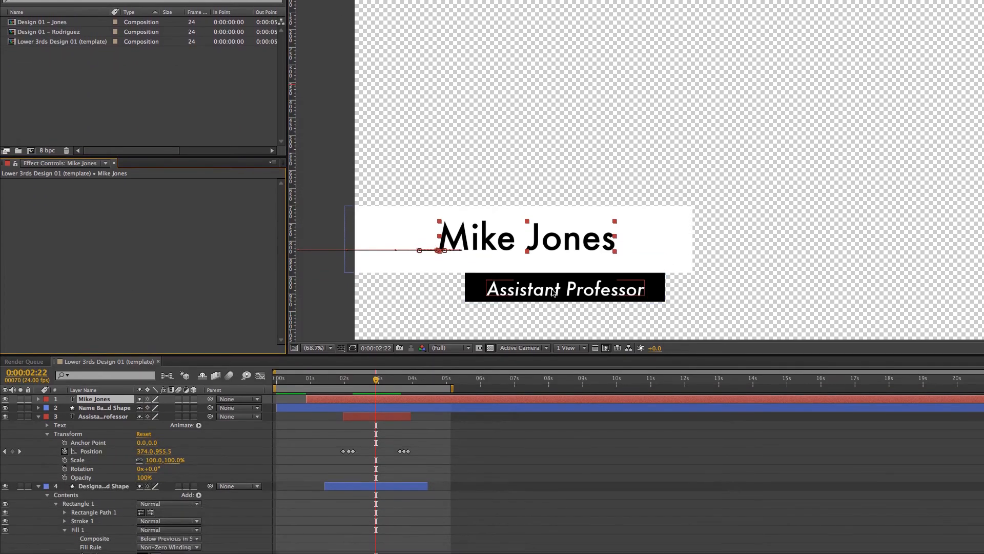
Check the Assistant Professor title stays unchanged and collapse the title layer's properties.
{"action": "left_click", "coordinate": [554, 400]}
{"action": "double_click", "coordinate": [519, 283]}
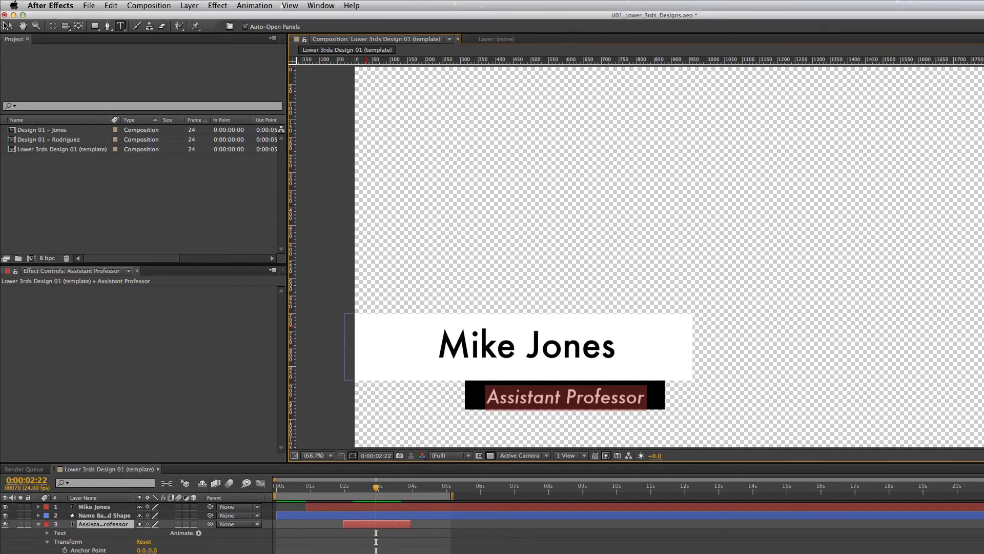
{"action": "left_click", "coordinate": [11, 26]}
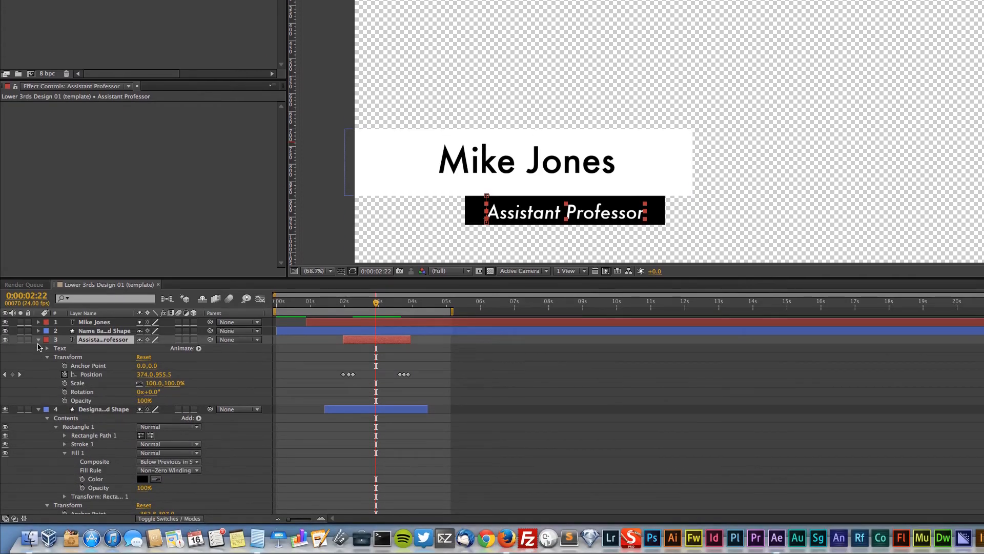
{"action": "left_click", "coordinate": [38, 524]}
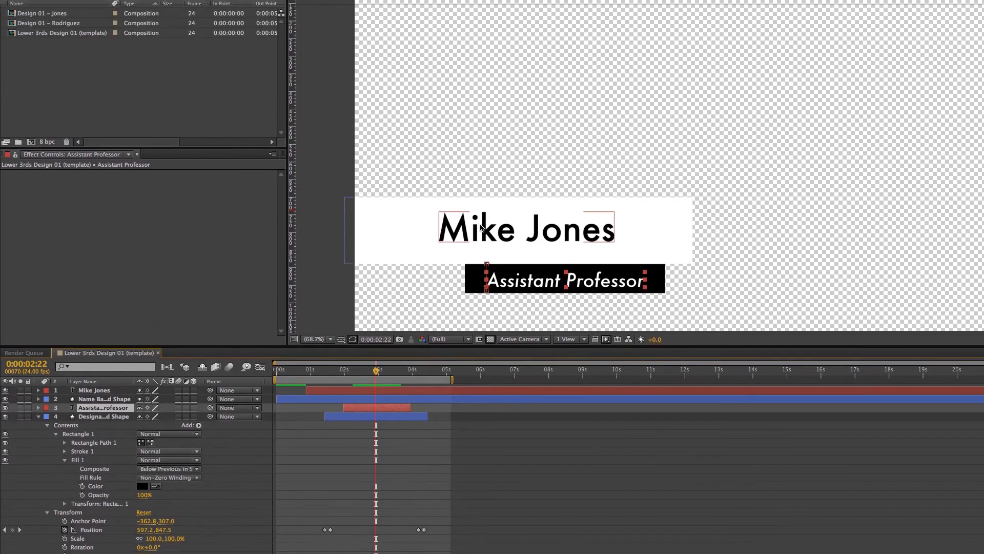
{"action": "double_click", "coordinate": [481, 154]}
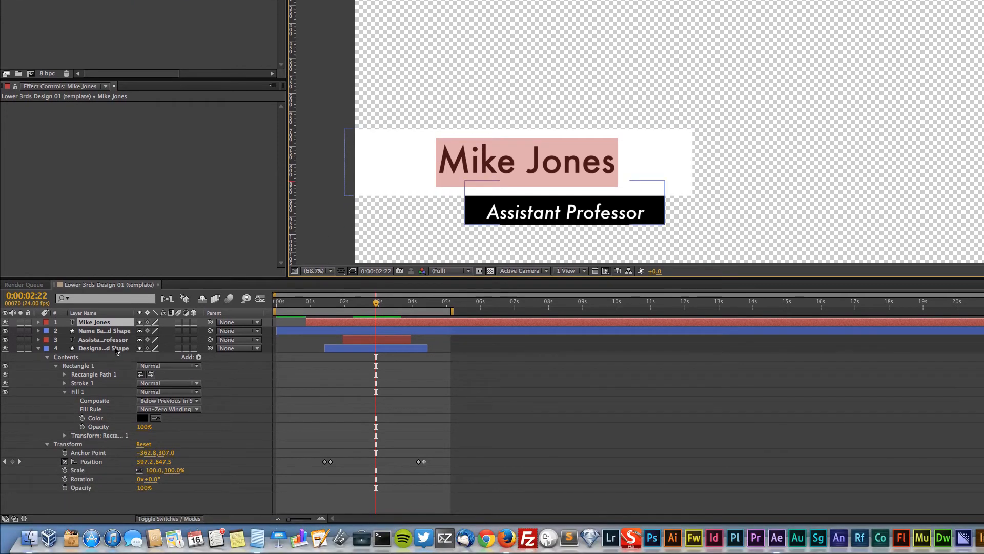
{"action": "left_click", "coordinate": [114, 457]}
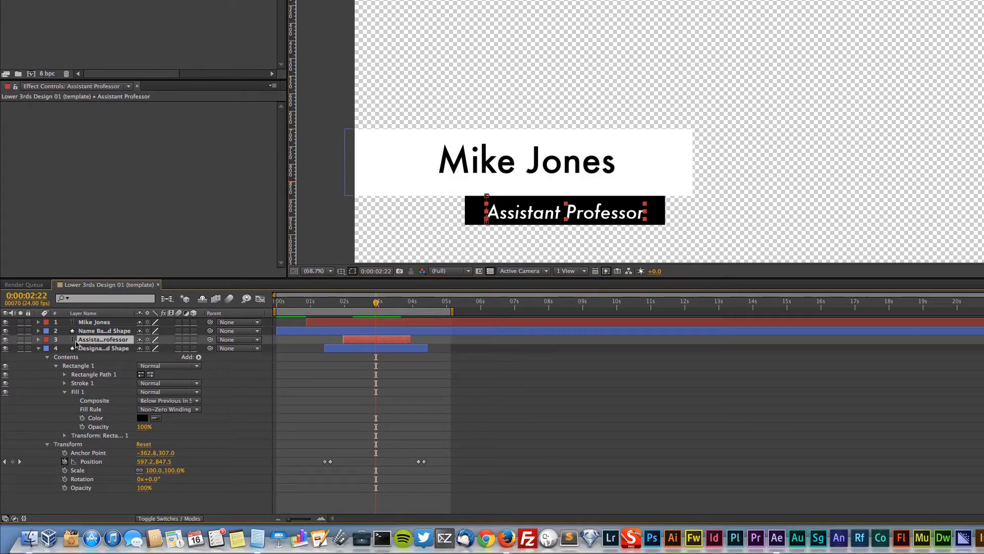
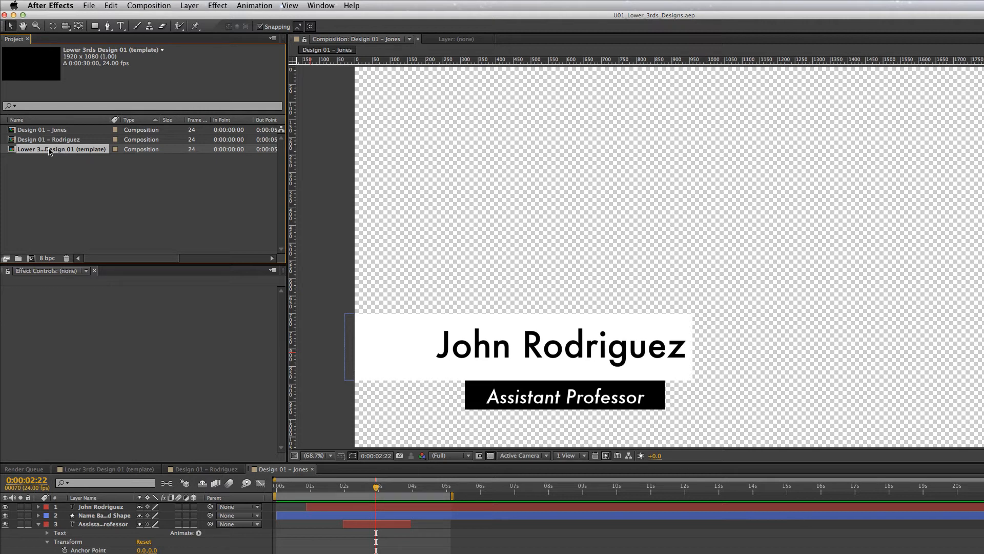
Select the Design 01 comps and show the template timeline with the Professional Rapper lower third.
{"action": "left_click", "coordinate": [43, 131]}
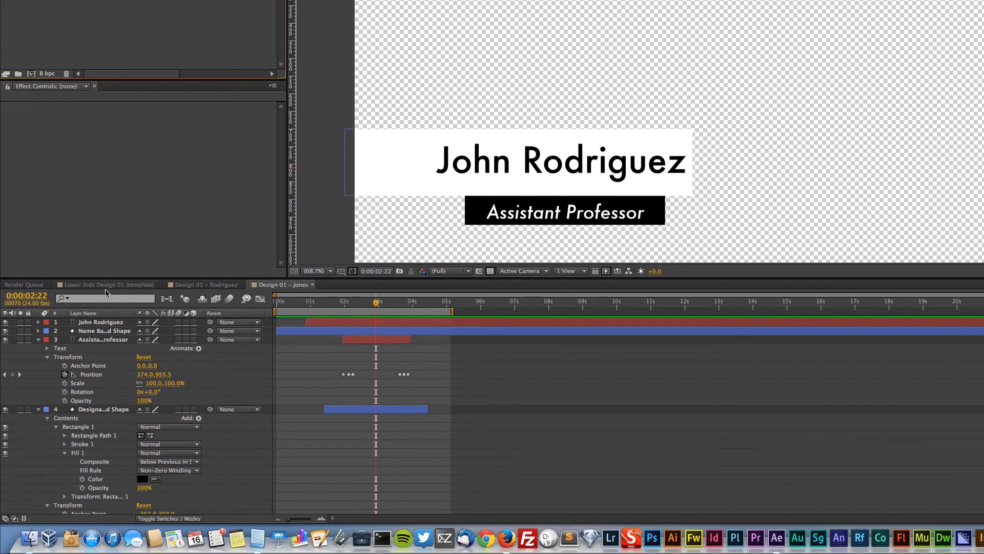
{"action": "left_click", "coordinate": [107, 469]}
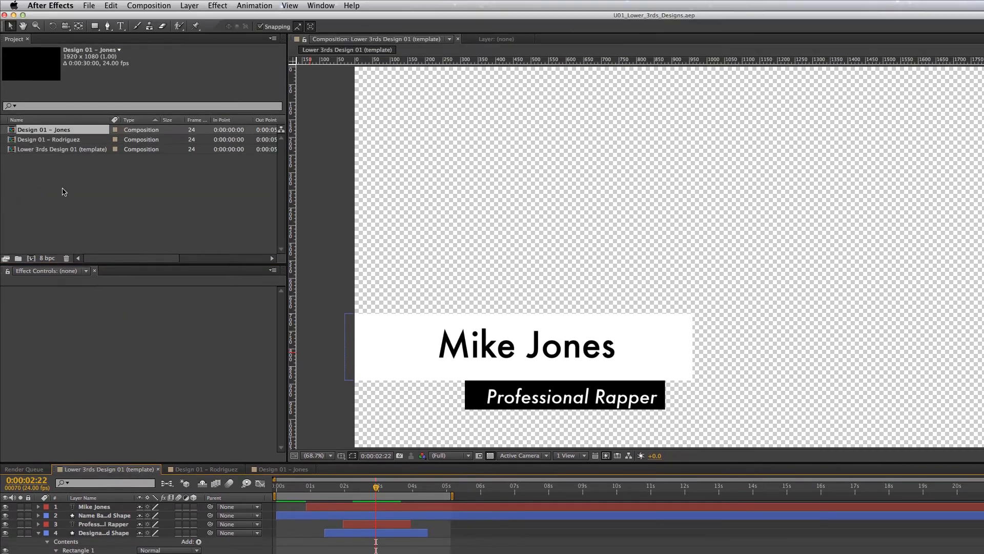
{"action": "left_click", "coordinate": [61, 189]}
{"action": "left_click", "coordinate": [34, 150]}
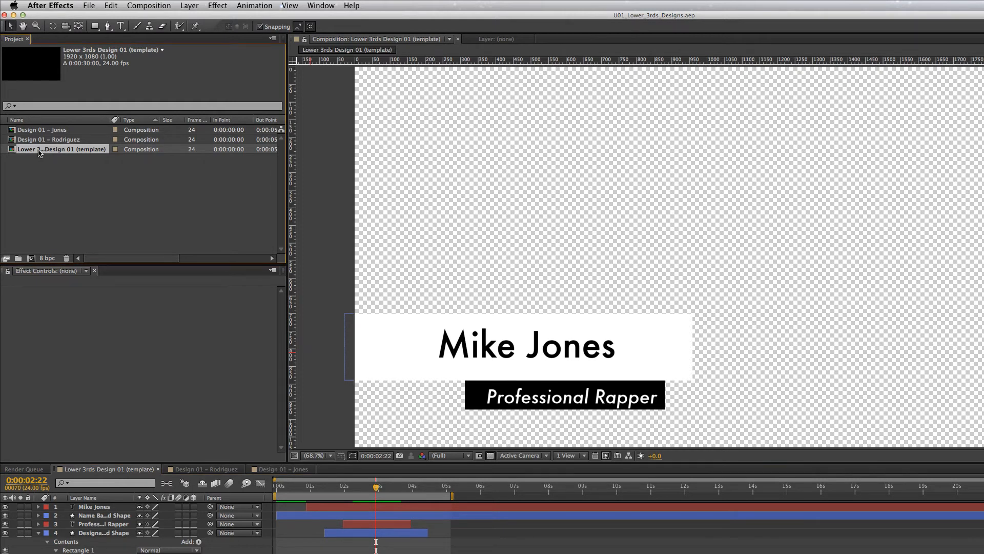
Rename the template composition to 'Design 01' plus a person's surname.
{"action": "key", "text": "Return"}
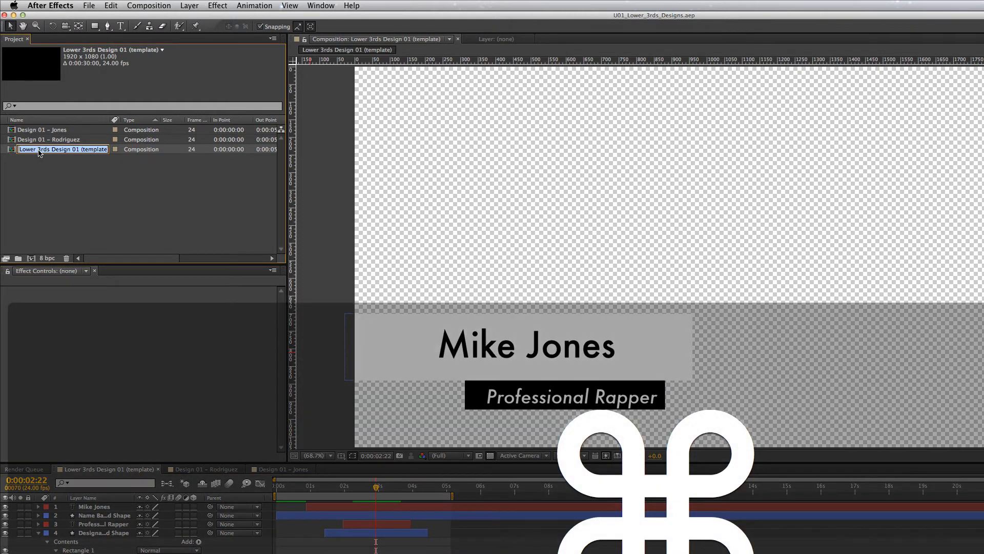
{"action": "key", "text": "super+c"}
{"action": "left_click", "coordinate": [56, 182]}
{"action": "left_click", "coordinate": [62, 151]}
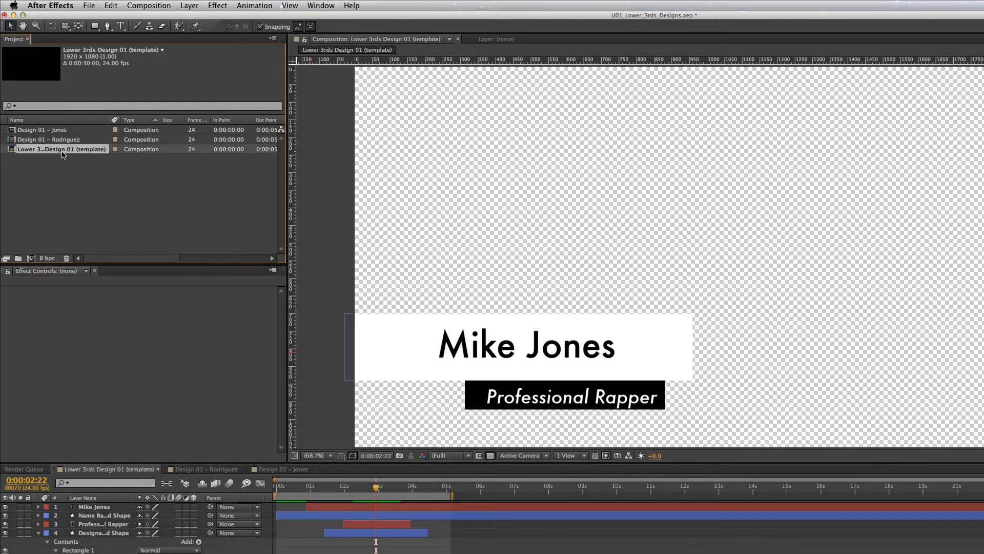
{"action": "key", "text": "Return"}
{"action": "type", "text": "Desi"}
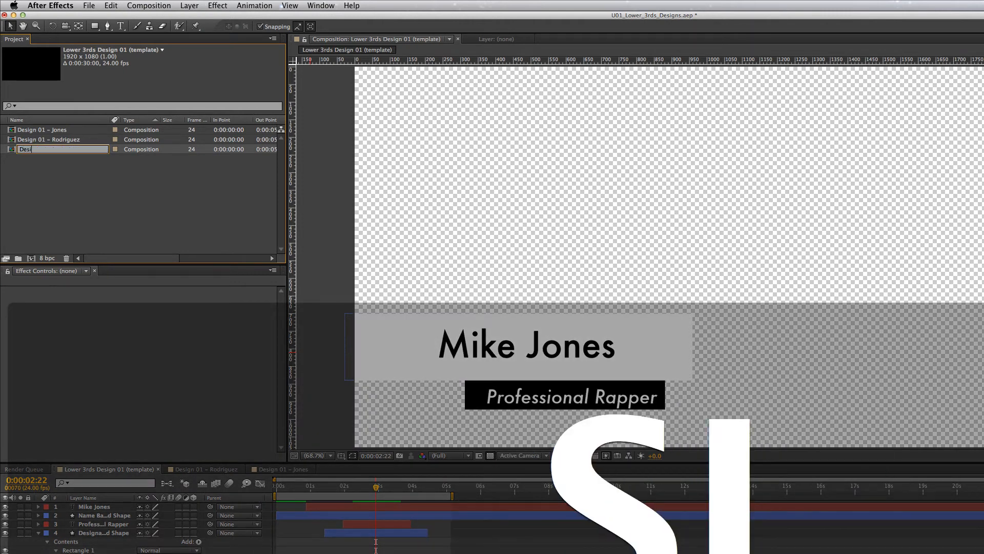
{"action": "type", "text": "gn 01 – Jones"}
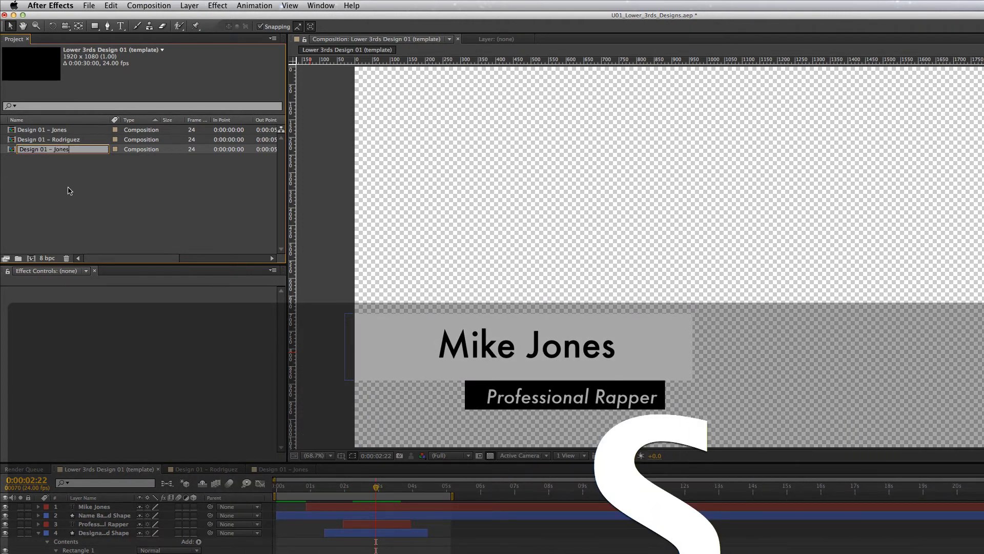
{"action": "key", "text": "Return"}
Open both Design 01 compositions, the Professional Rapper and Assistant Professor designs.
{"action": "right_click", "coordinate": [57, 139]}
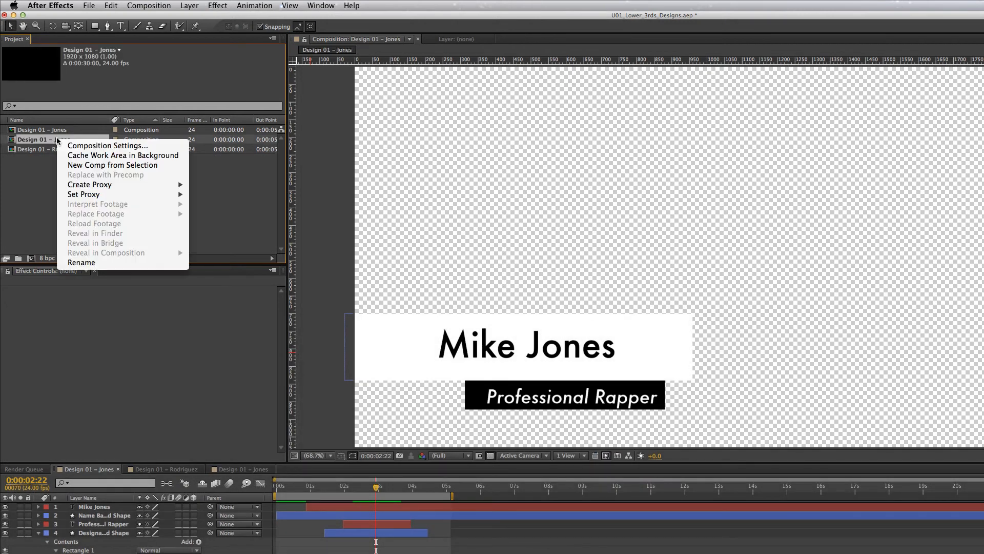
{"action": "left_click", "coordinate": [5, 143]}
{"action": "right_click", "coordinate": [13, 140]}
{"action": "double_click", "coordinate": [12, 141]}
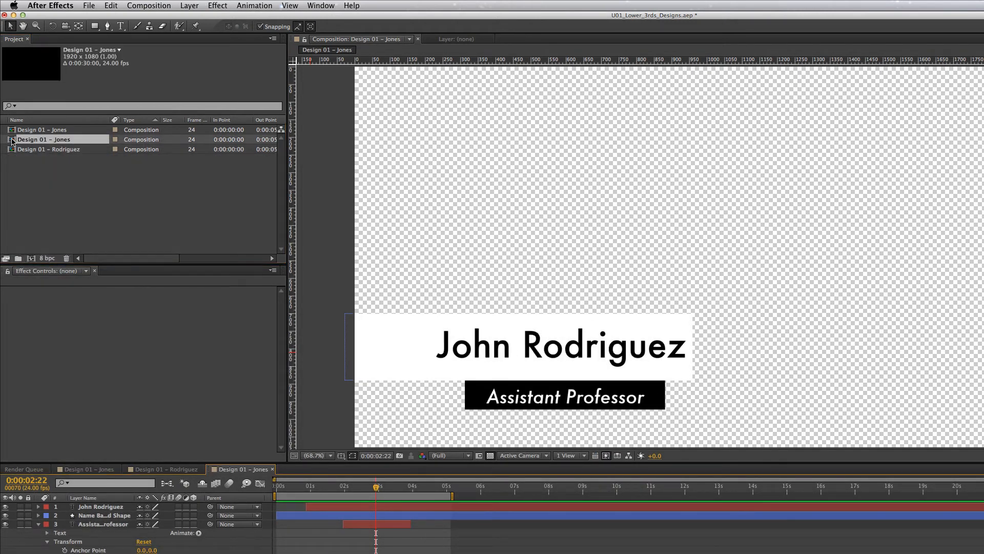
{"action": "left_click", "coordinate": [48, 132]}
{"action": "double_click", "coordinate": [15, 132]}
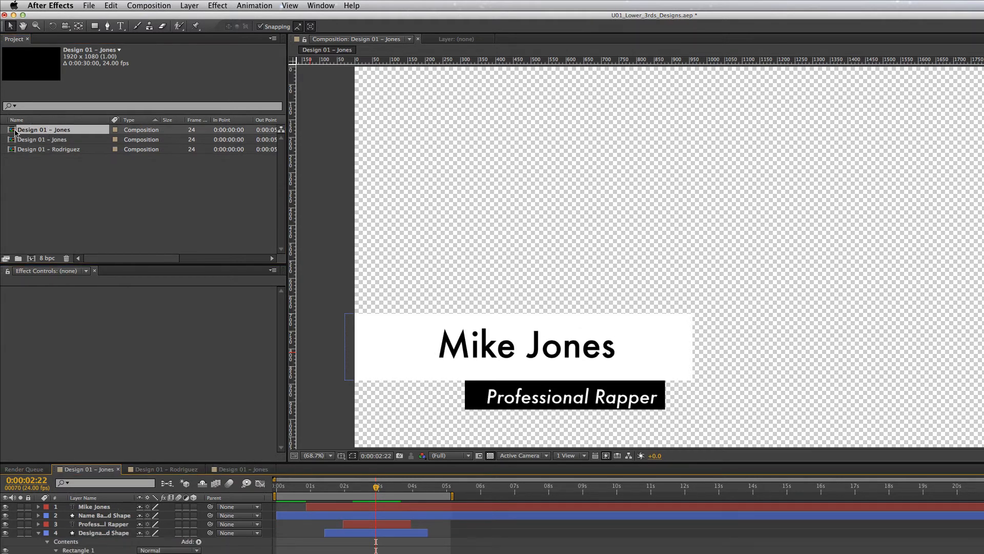
{"action": "double_click", "coordinate": [14, 139]}
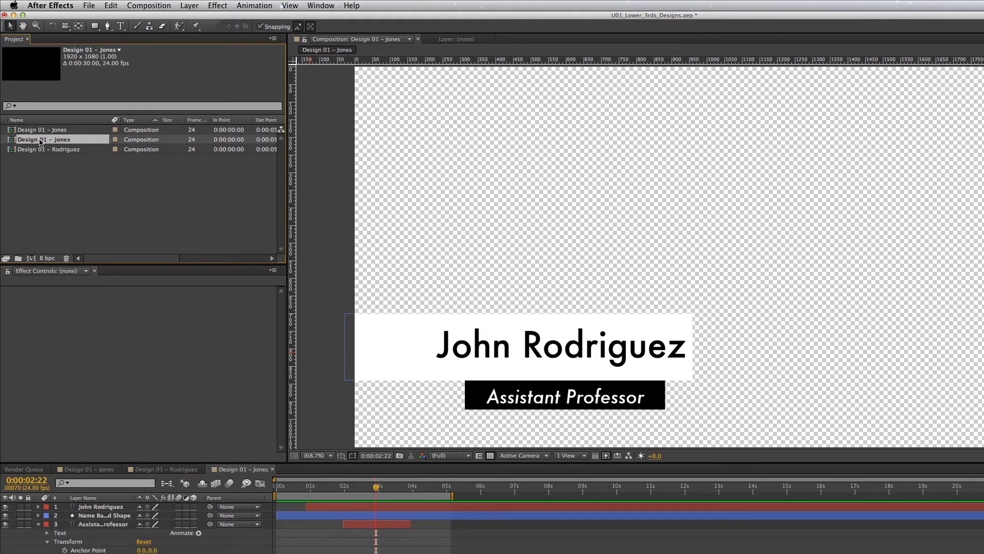
Undo the rename back to the template name and close all composition timelines.
{"action": "key", "text": "cmd+z"}
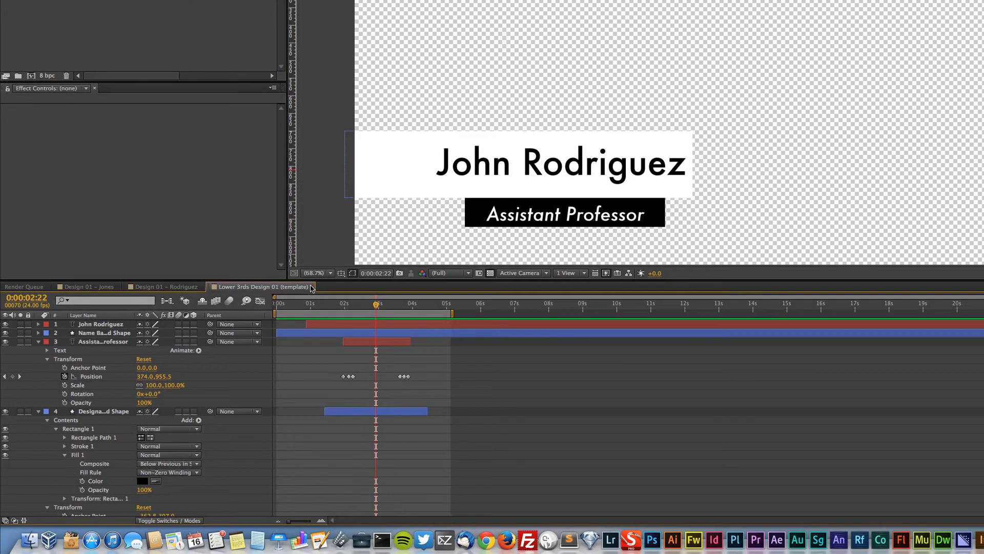
{"action": "left_click", "coordinate": [313, 470]}
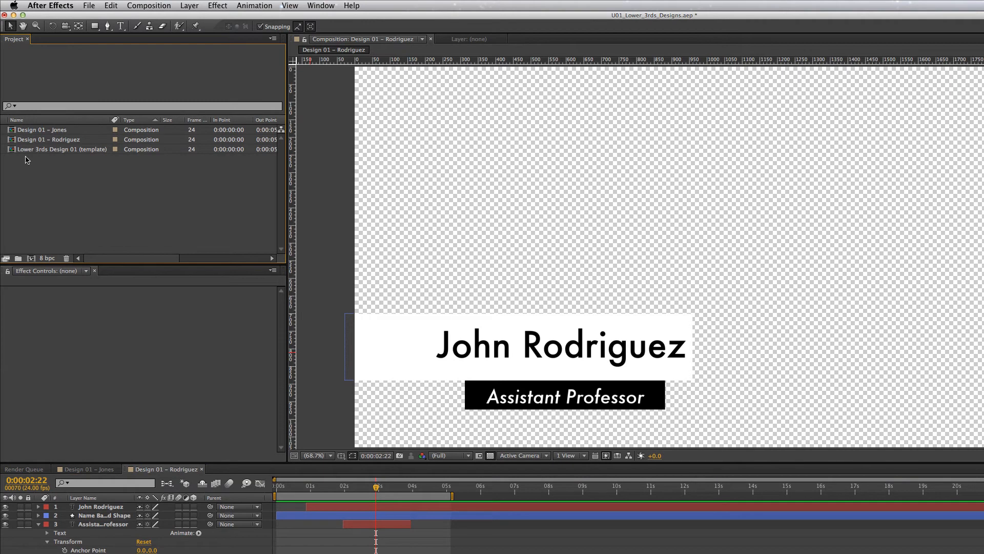
{"action": "left_click", "coordinate": [9, 152]}
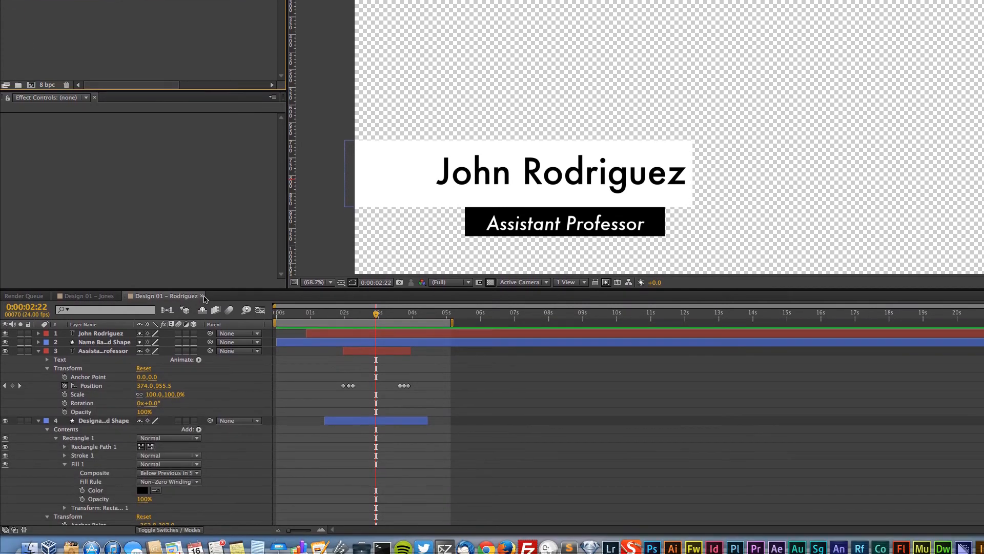
{"action": "left_click", "coordinate": [202, 469]}
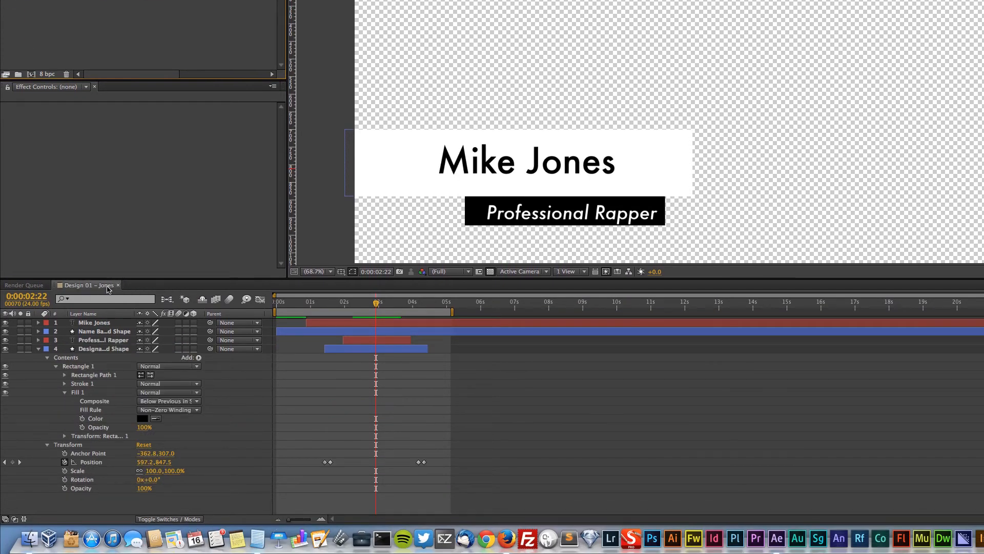
{"action": "left_click", "coordinate": [117, 285]}
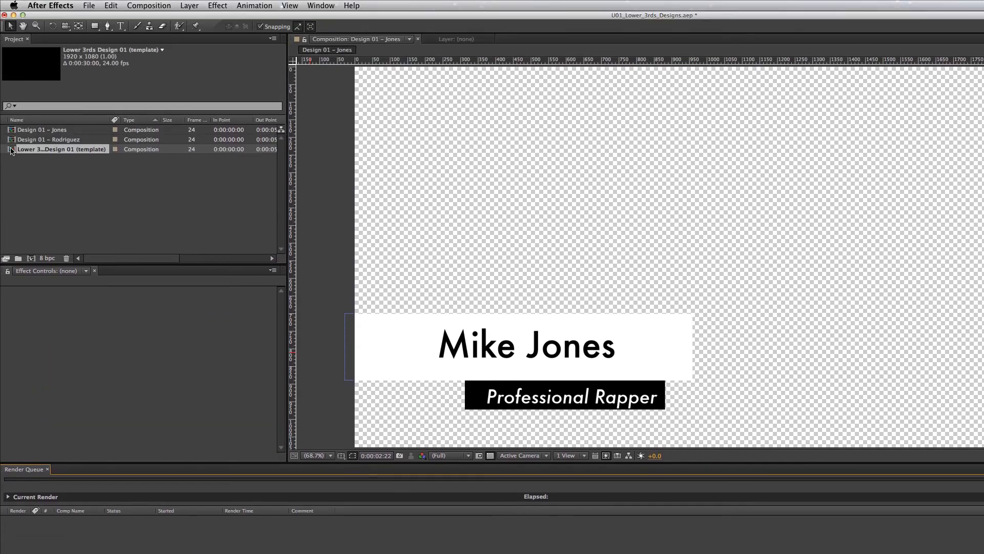
Retype the template's lower-third text as 'First Last' over 'Designation'.
{"action": "double_click", "coordinate": [11, 150]}
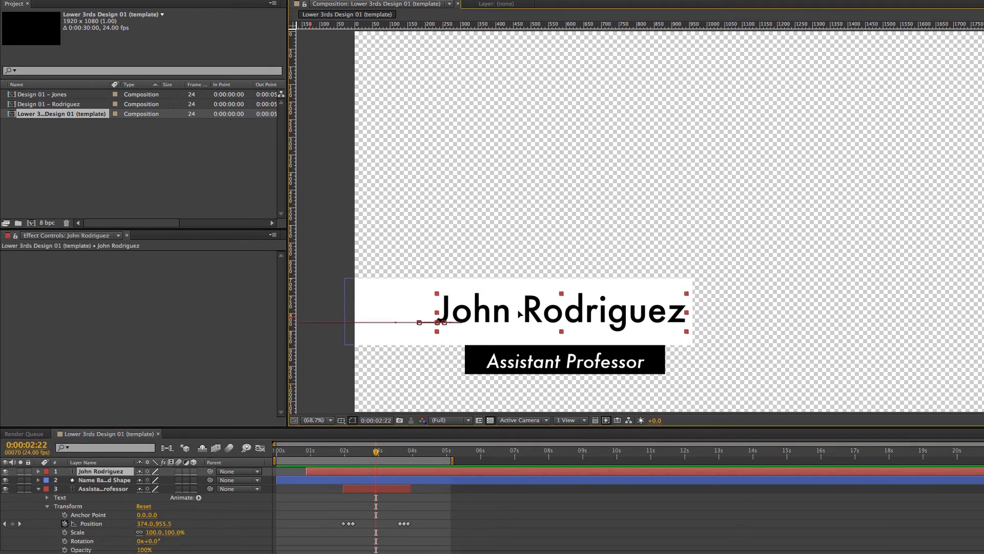
{"action": "double_click", "coordinate": [488, 322]}
{"action": "type", "text": "First Last"}
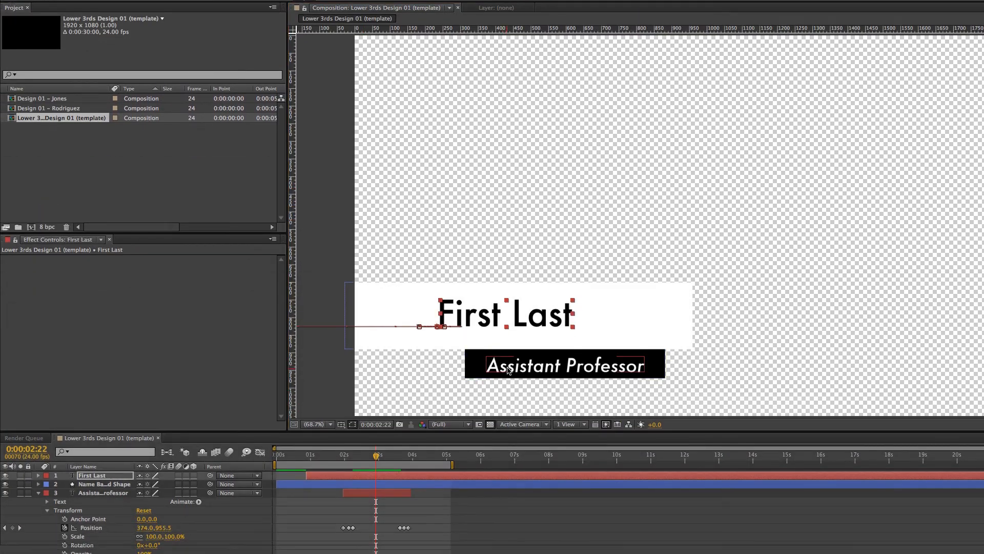
{"action": "double_click", "coordinate": [507, 398]}
{"action": "type", "text": "Desi"}
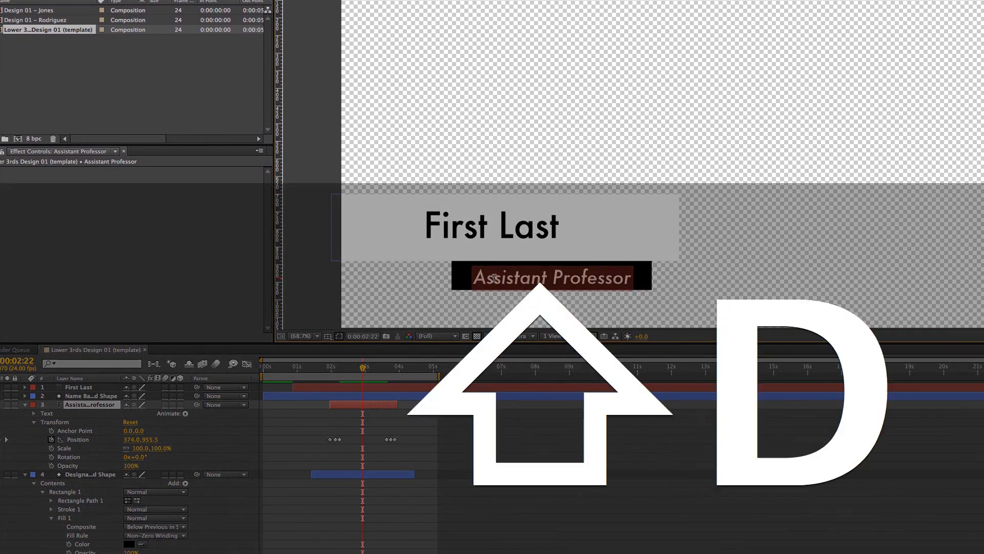
{"action": "type", "text": "gnation"}
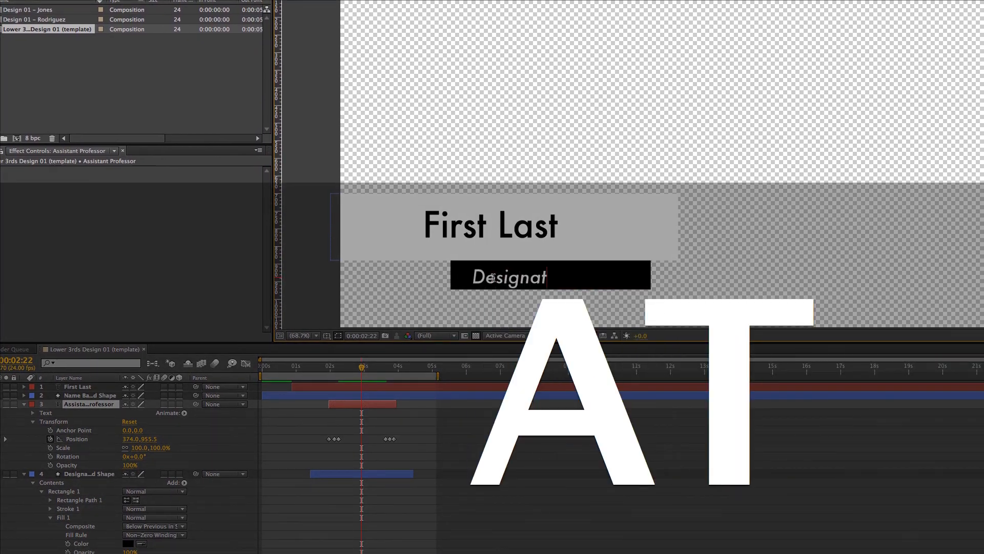
{"action": "left_click", "coordinate": [10, 27]}
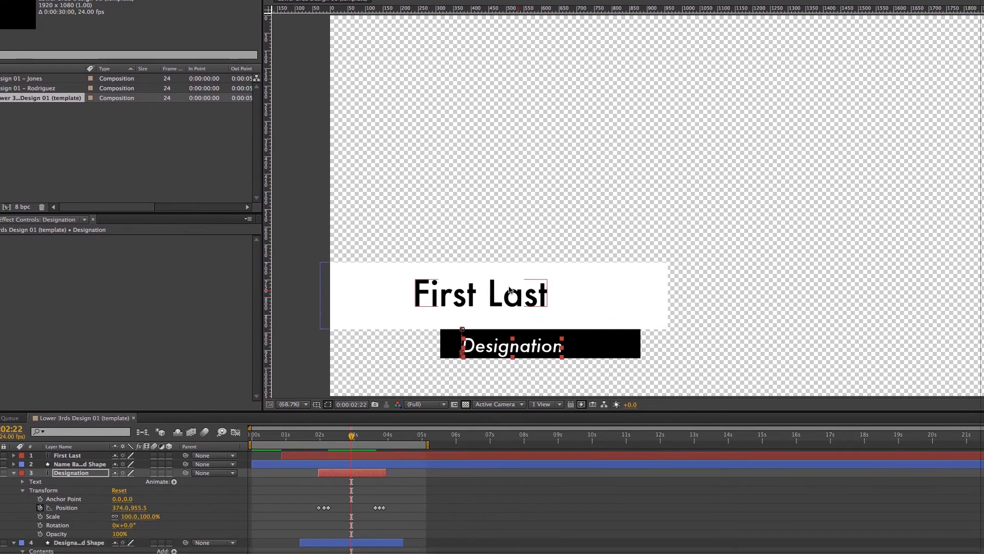
Scrub through the lower-third animation and save the project.
{"action": "left_click", "coordinate": [555, 348]}
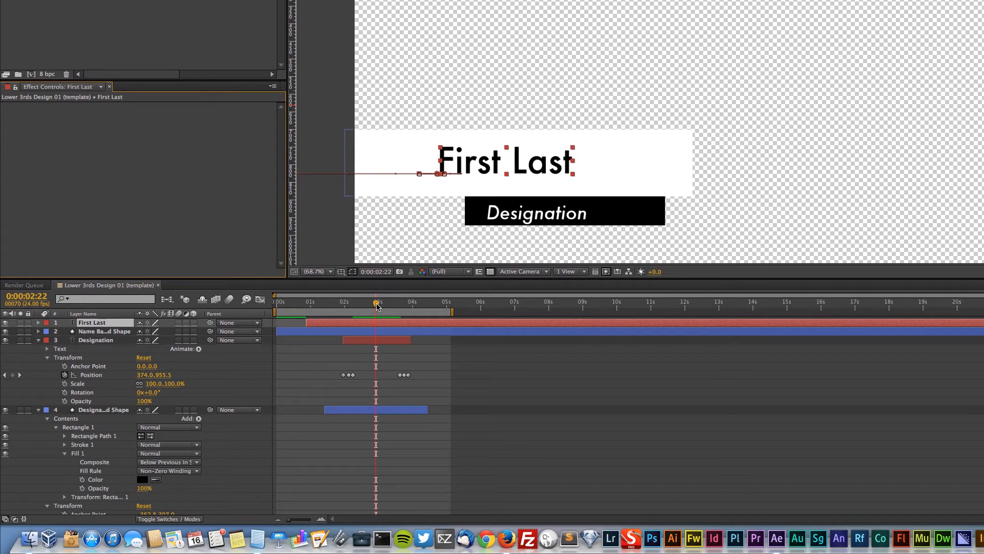
{"action": "left_click_drag", "start_coordinate": [377, 305], "coordinate": [416, 312]}
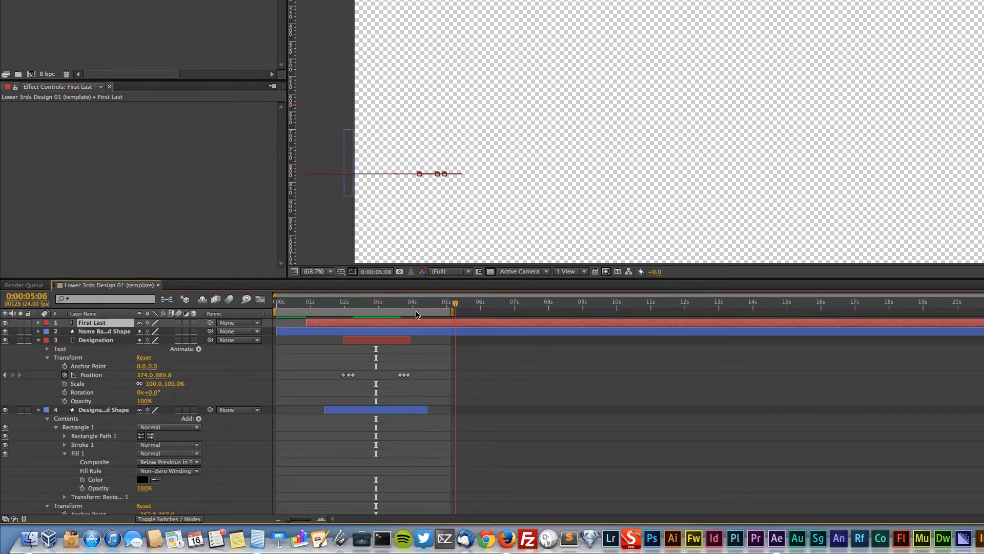
{"action": "left_click_drag", "start_coordinate": [229, 301], "coordinate": [147, 285]}
{"action": "key", "text": "super+s"}
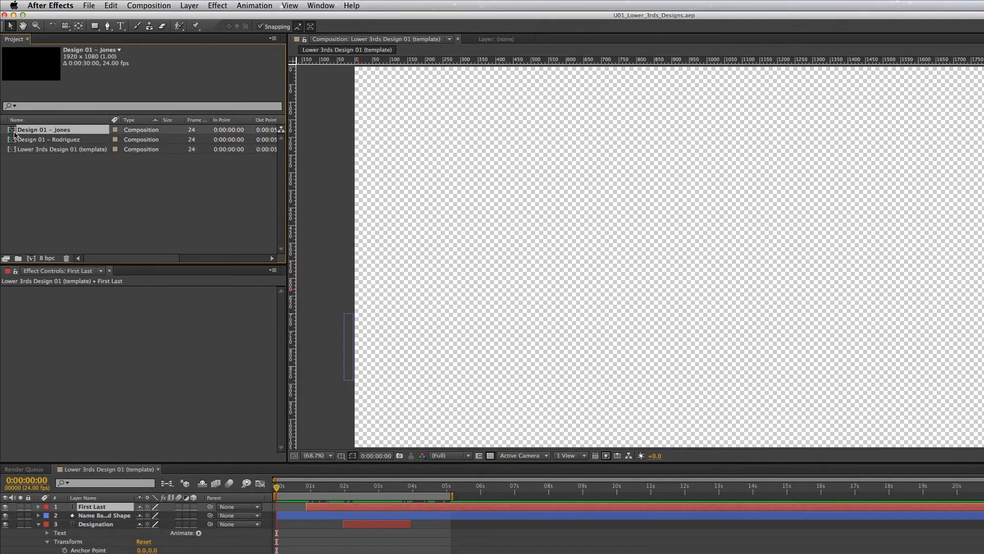
{"action": "double_click", "coordinate": [10, 130]}
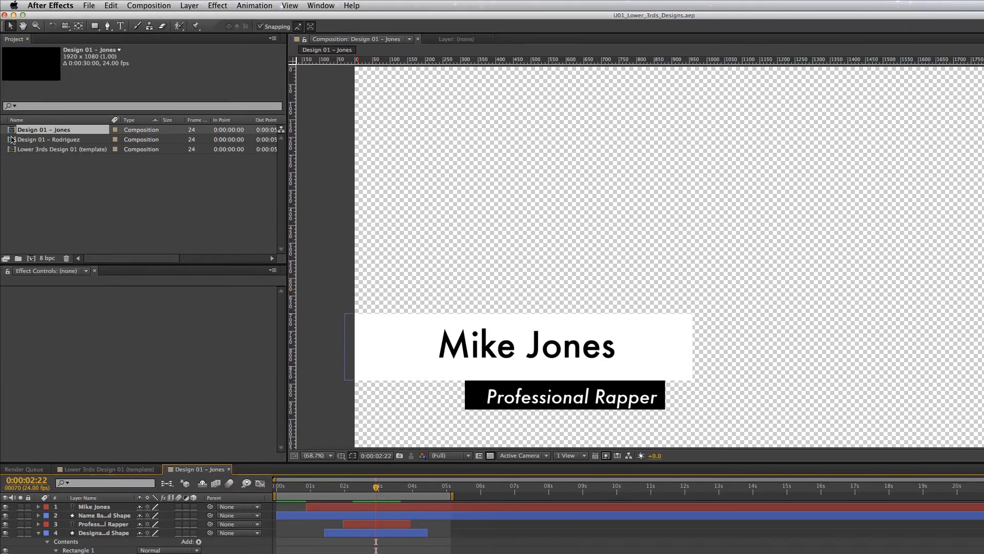
{"action": "double_click", "coordinate": [12, 140]}
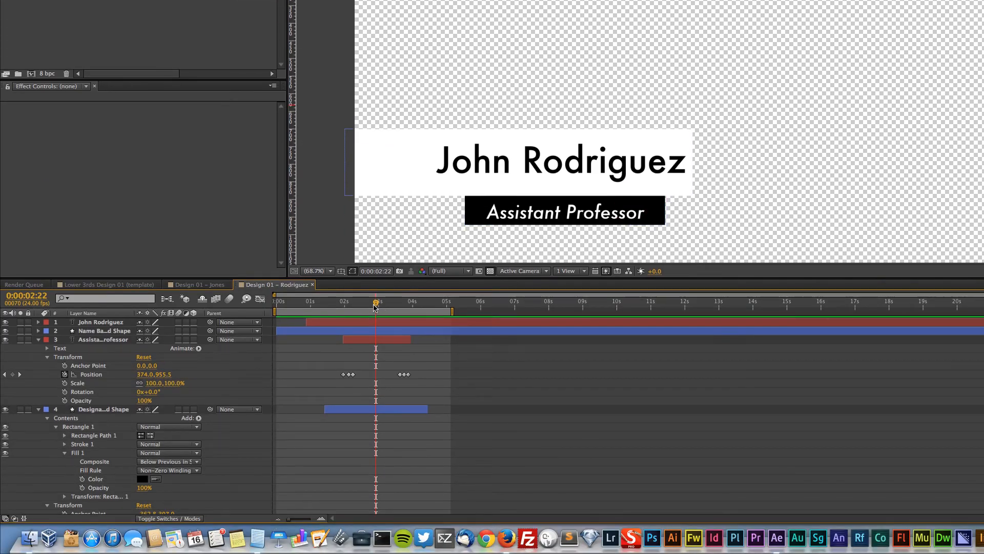
{"action": "mouse_move", "coordinate": [376, 306]}
{"action": "left_mouse_down"}
{"action": "mouse_move", "coordinate": [285, 306]}
{"action": "mouse_move", "coordinate": [378, 312]}
{"action": "left_mouse_up"}
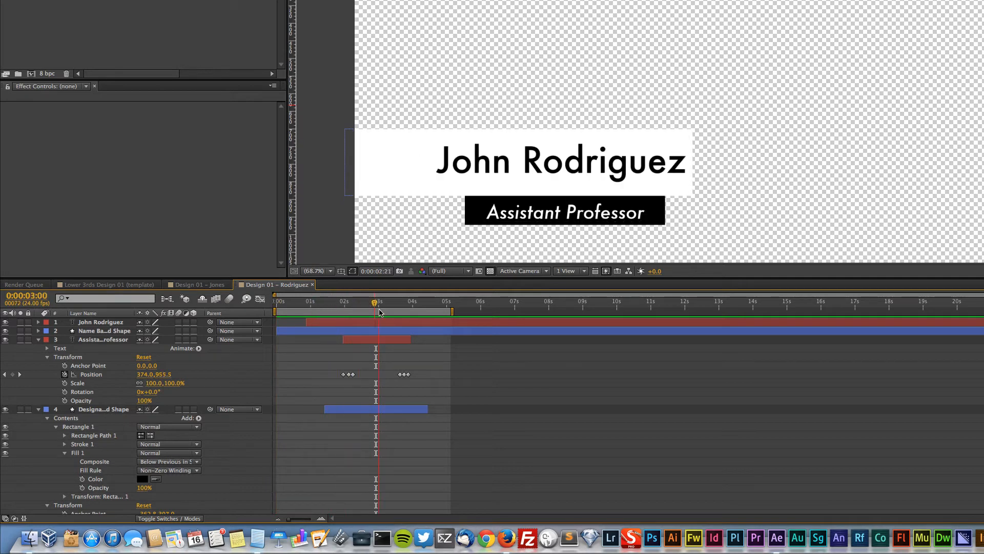
{"action": "key", "text": "Home"}
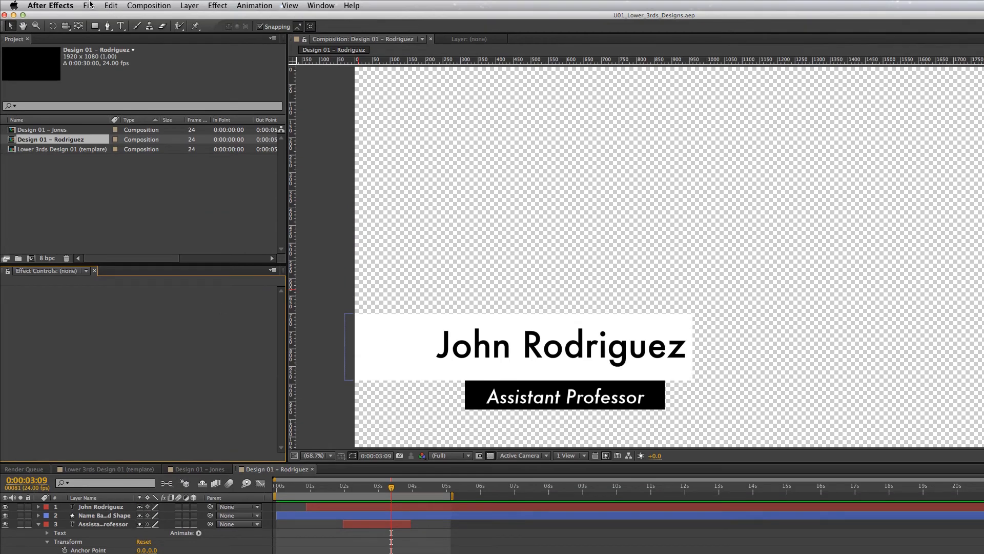
Add the second Design 01 composition to the render queue.
{"action": "left_click", "coordinate": [89, 5]}
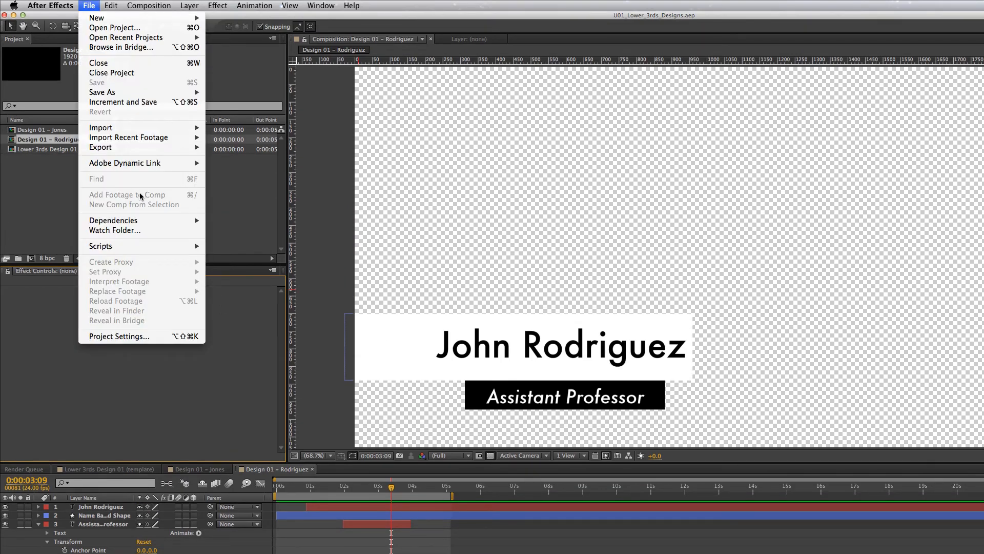
{"action": "mouse_move", "coordinate": [131, 150]}
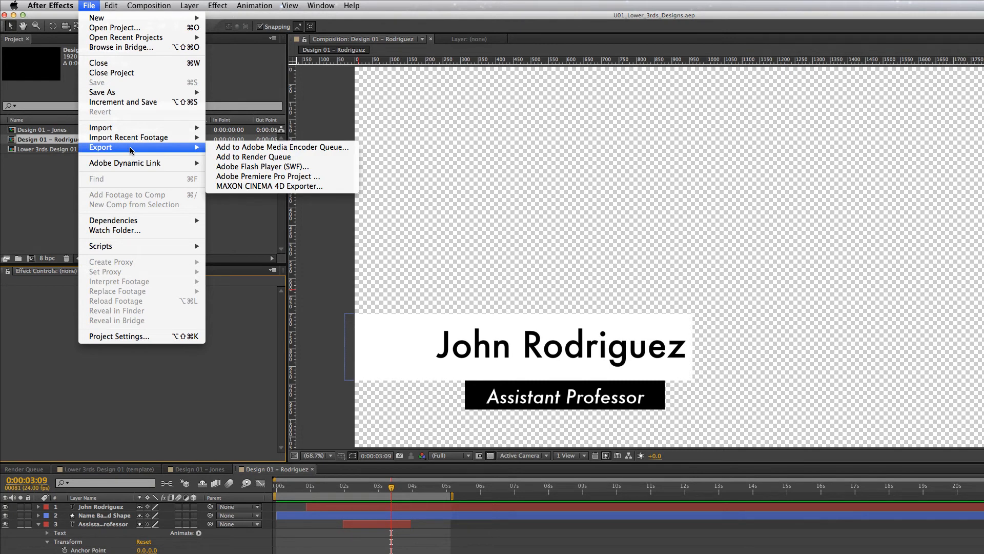
{"action": "left_click", "coordinate": [230, 156]}
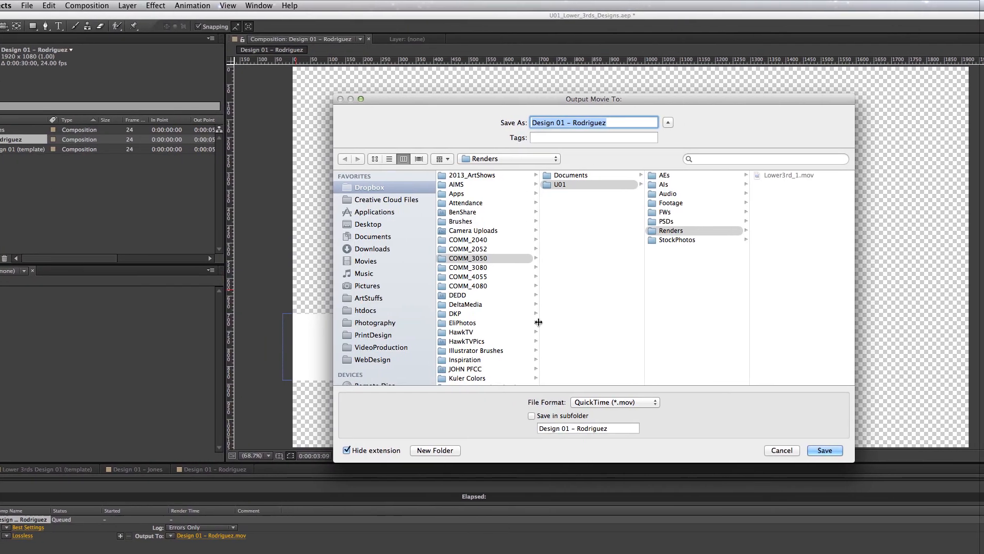
Set the render output to COMM_3050/U01/Renders, named with the surname plus '_Lower3rd'.
{"action": "left_click", "coordinate": [481, 257]}
{"action": "left_click", "coordinate": [550, 184]}
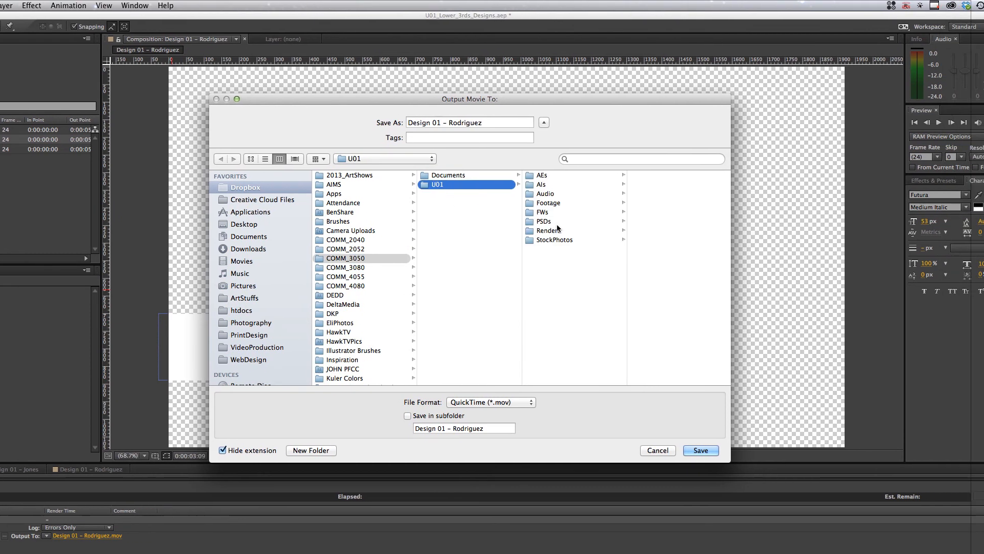
{"action": "left_click", "coordinate": [552, 230]}
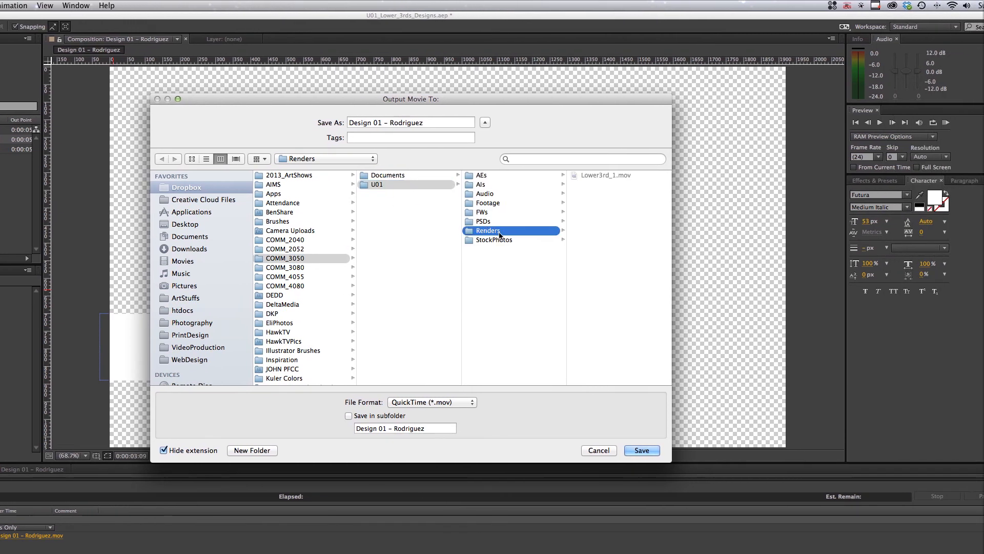
{"action": "left_click", "coordinate": [495, 122]}
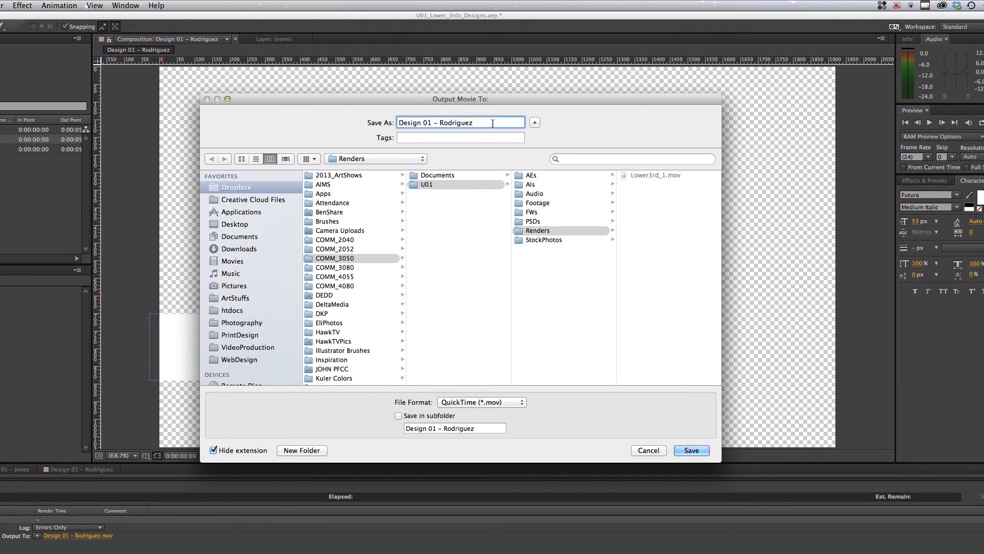
{"action": "triple_click", "coordinate": [490, 123]}
{"action": "type", "text": "Rodriguez"}
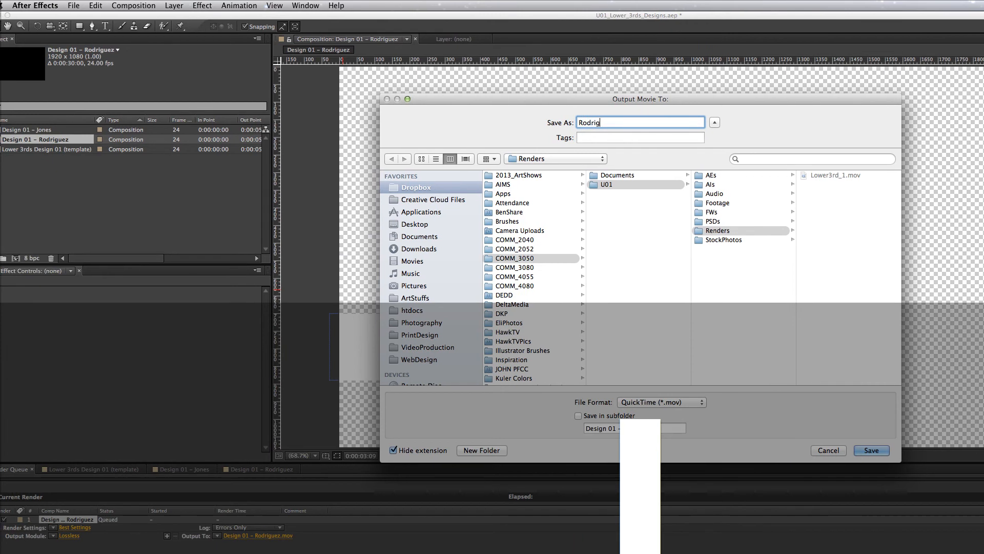
{"action": "type", "text": "_Lower"}
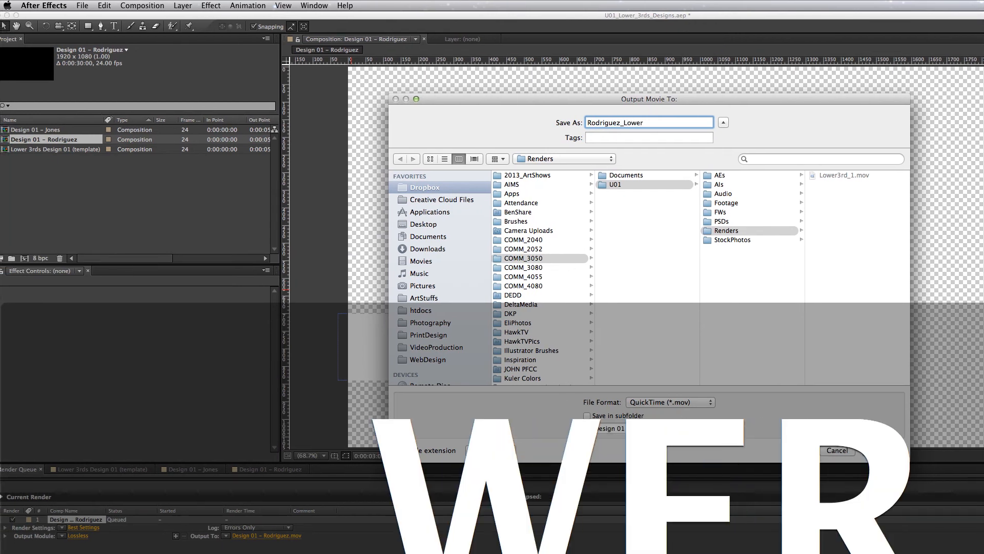
{"action": "type", "text": "3rd"}
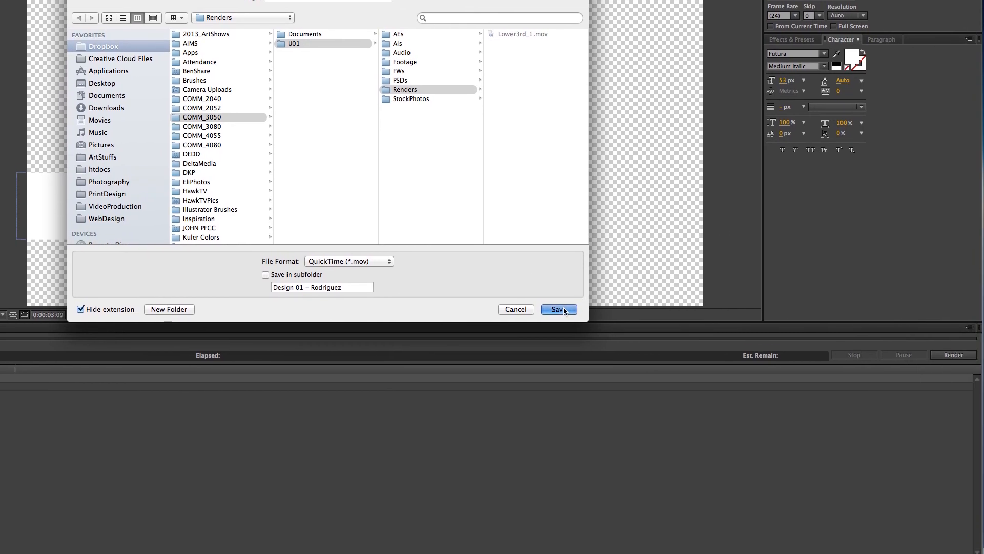
{"action": "left_click", "coordinate": [568, 363]}
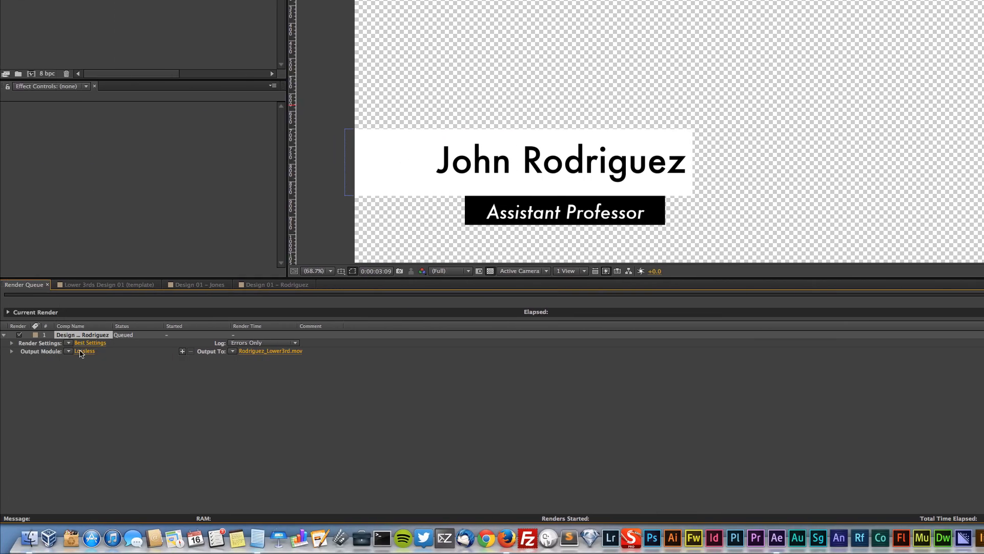
Set the QuickTime codec to Apple ProRes 422, keeping Millions of Colors depth.
{"action": "left_click", "coordinate": [82, 351]}
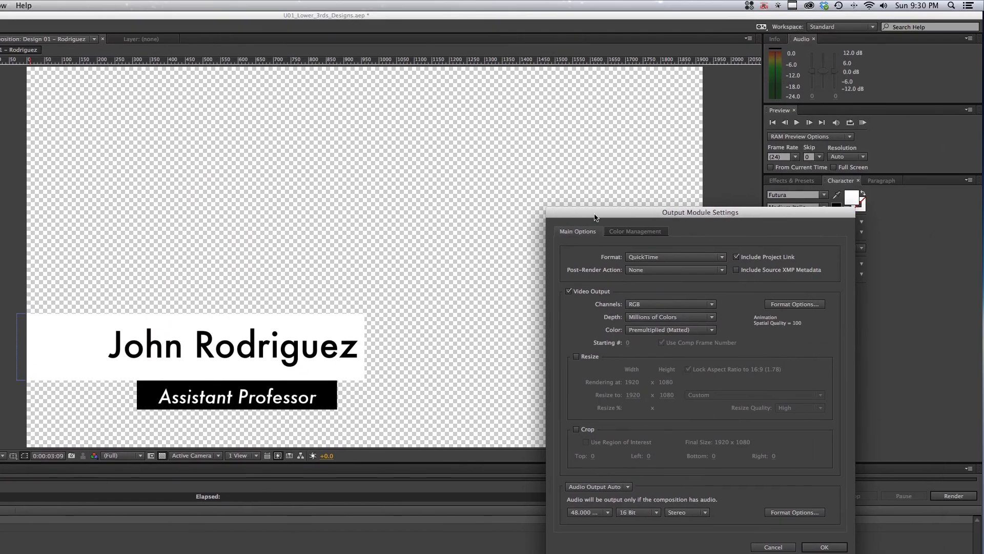
{"action": "left_click_drag", "start_coordinate": [921, 29], "coordinate": [167, 169]}
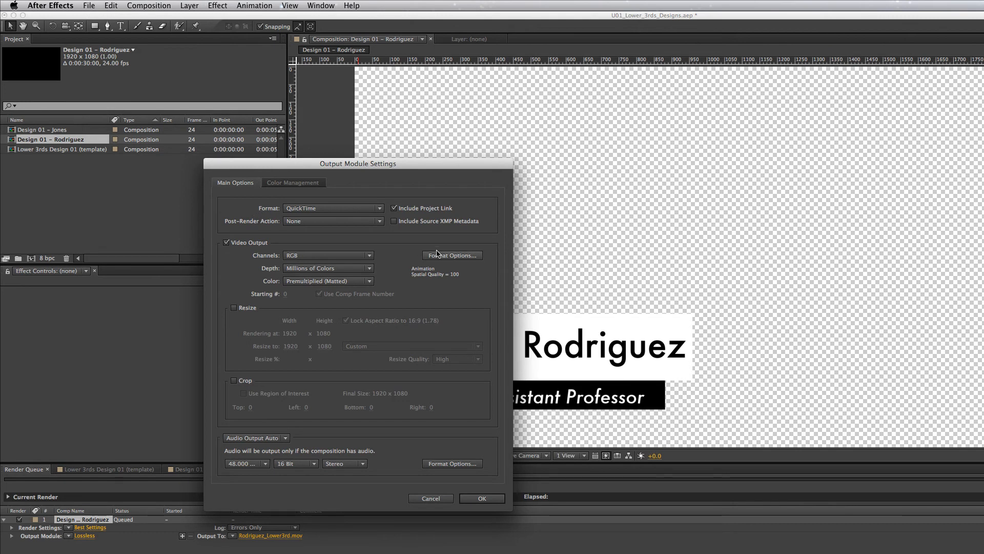
{"action": "left_click", "coordinate": [436, 256]}
{"action": "left_click", "coordinate": [427, 190]}
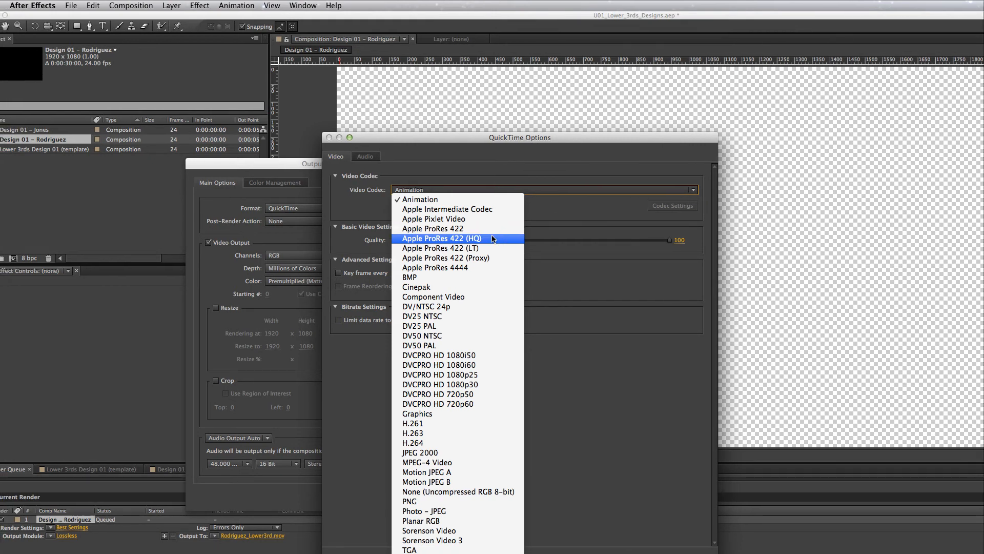
{"action": "left_click", "coordinate": [495, 229]}
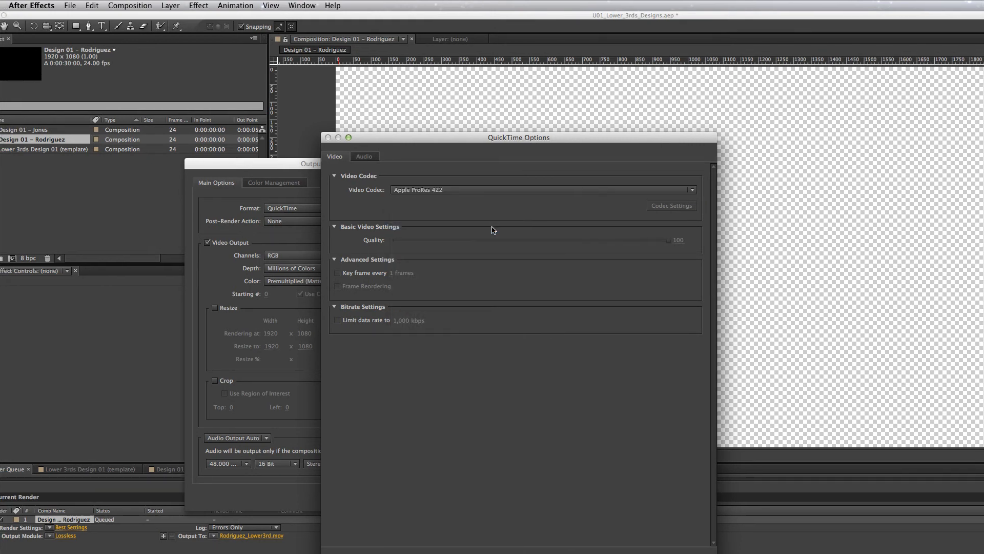
{"action": "left_click", "coordinate": [528, 386]}
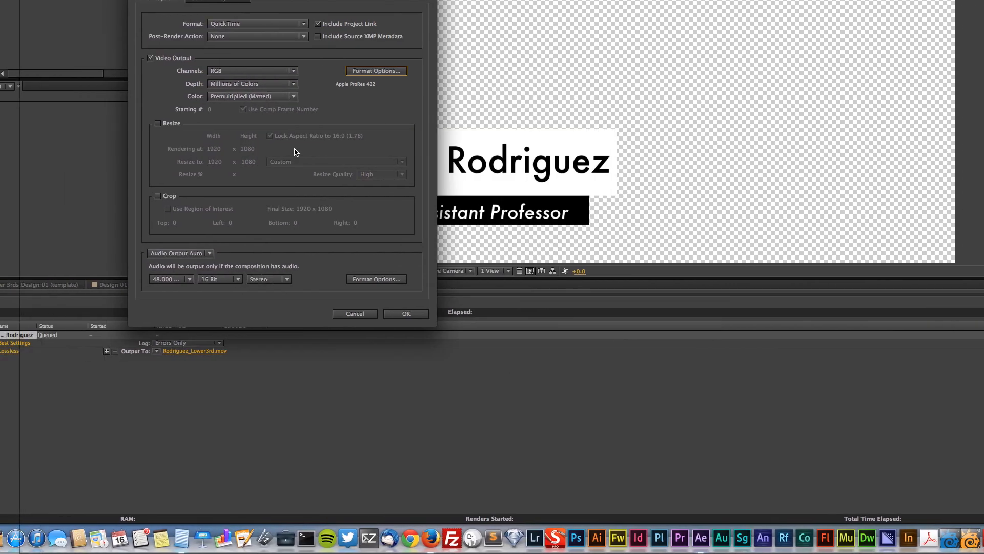
{"action": "left_click", "coordinate": [136, 83]}
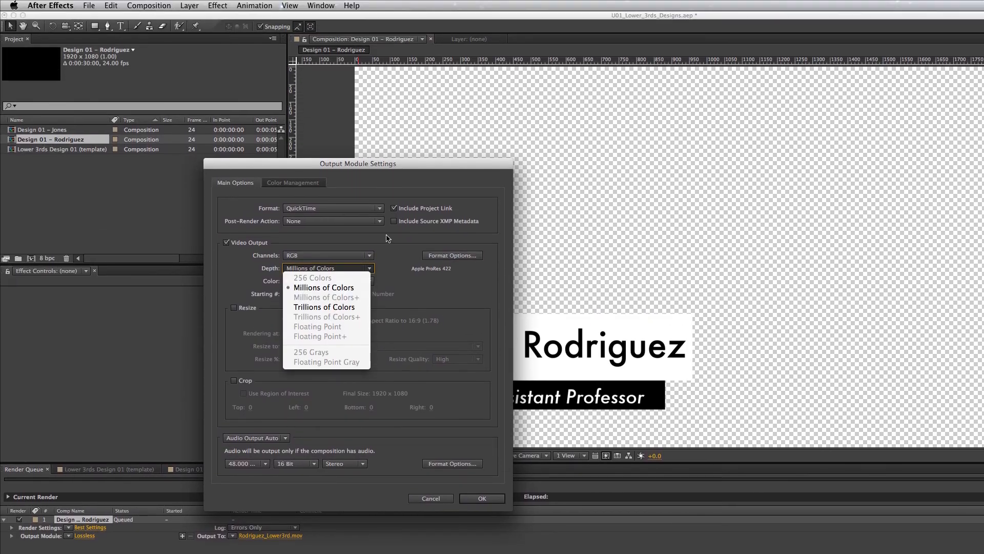
{"action": "left_click", "coordinate": [388, 238]}
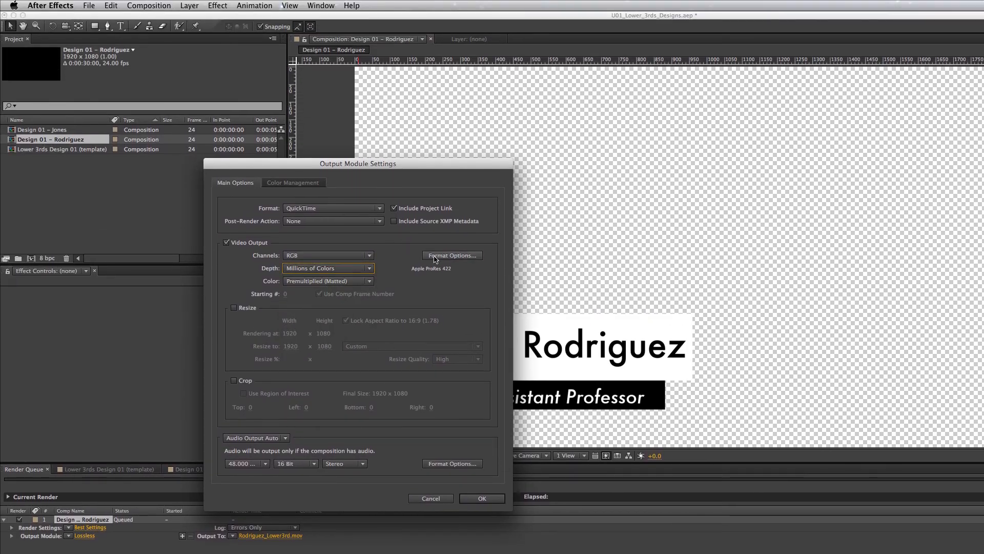
Switch the codec to PNG, leaving depth, colour handling and RGB channels unchanged.
{"action": "left_click", "coordinate": [436, 256]}
{"action": "left_click", "coordinate": [446, 190]}
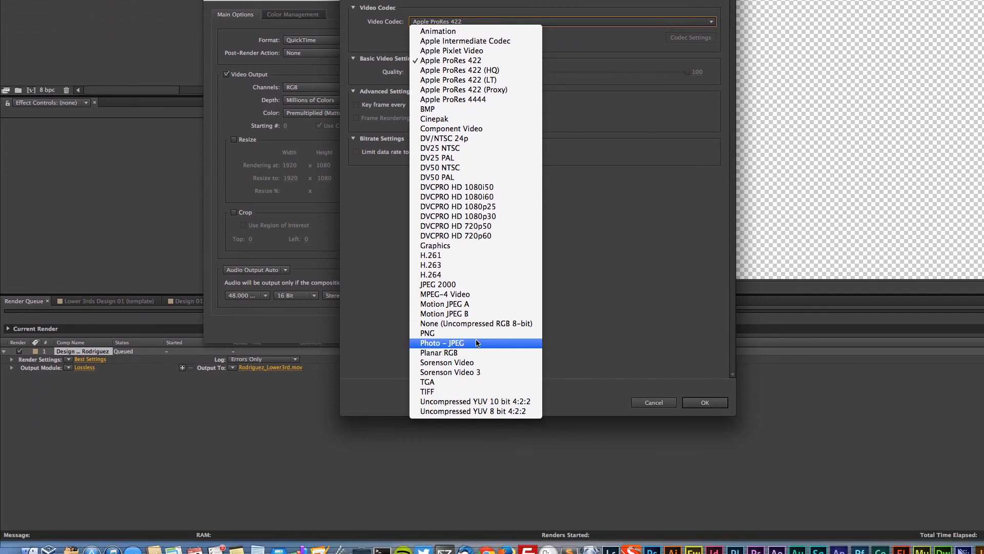
{"action": "left_click", "coordinate": [476, 502]}
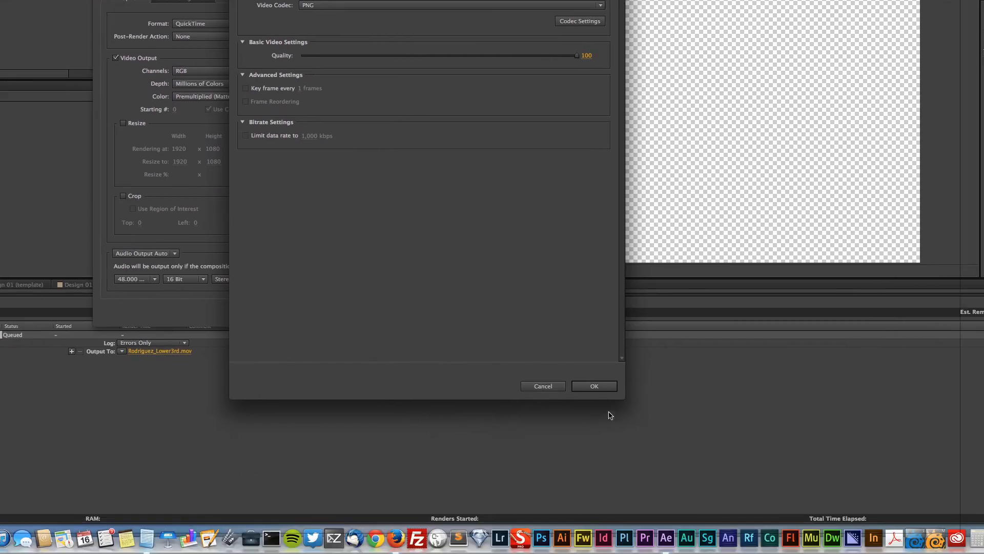
{"action": "left_click", "coordinate": [712, 553]}
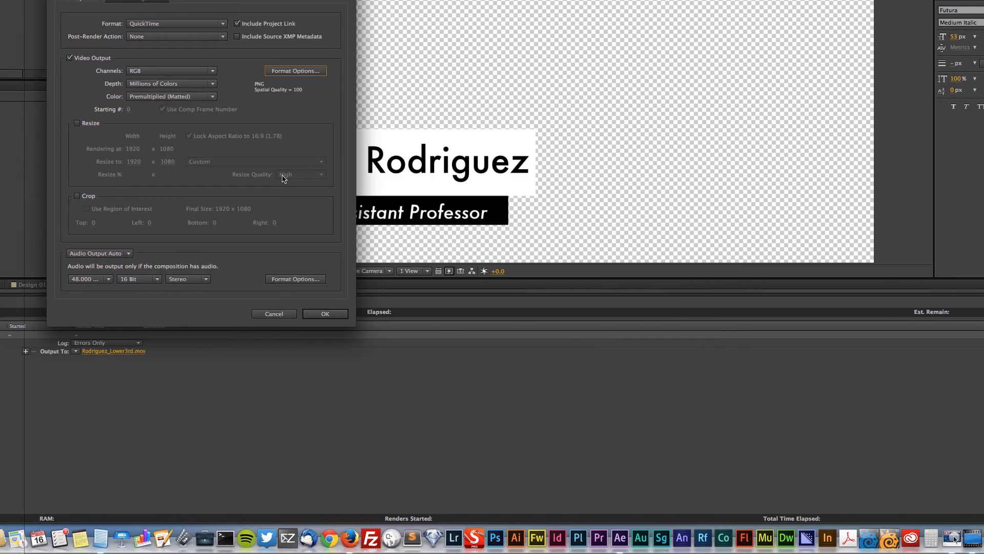
{"action": "left_click", "coordinate": [328, 175]}
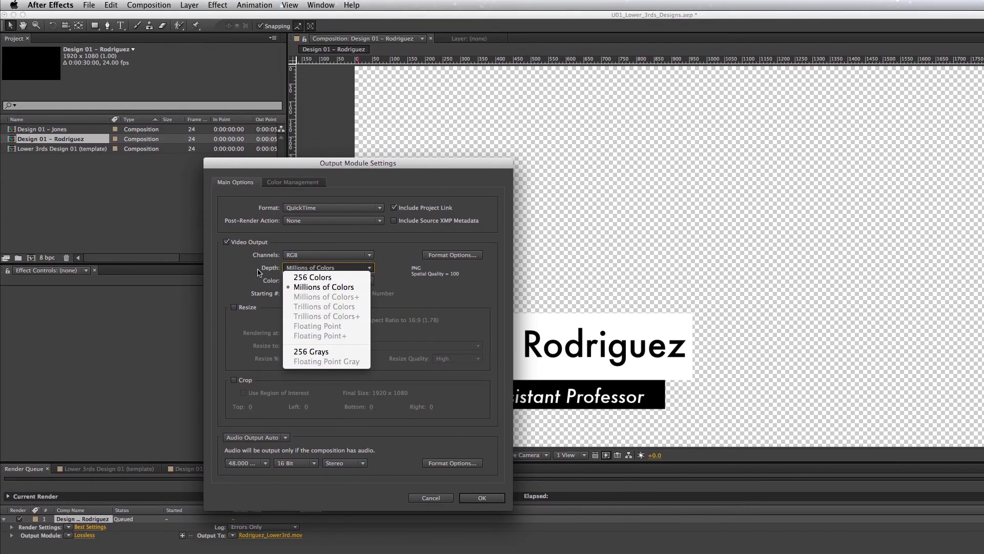
{"action": "left_click", "coordinate": [260, 180]}
{"action": "left_click", "coordinate": [306, 283]}
{"action": "left_click", "coordinate": [241, 271]}
{"action": "left_click", "coordinate": [301, 255]}
{"action": "left_click", "coordinate": [246, 280]}
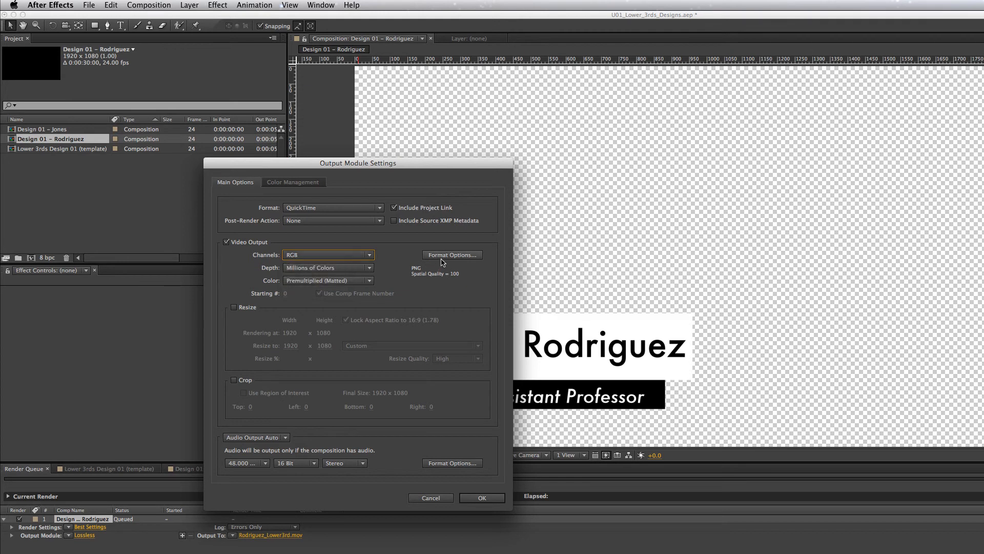
Try Apple ProRes 422 again, then settle on PNG with RGB + Alpha channels.
{"action": "left_click", "coordinate": [442, 256]}
{"action": "left_click", "coordinate": [448, 189]}
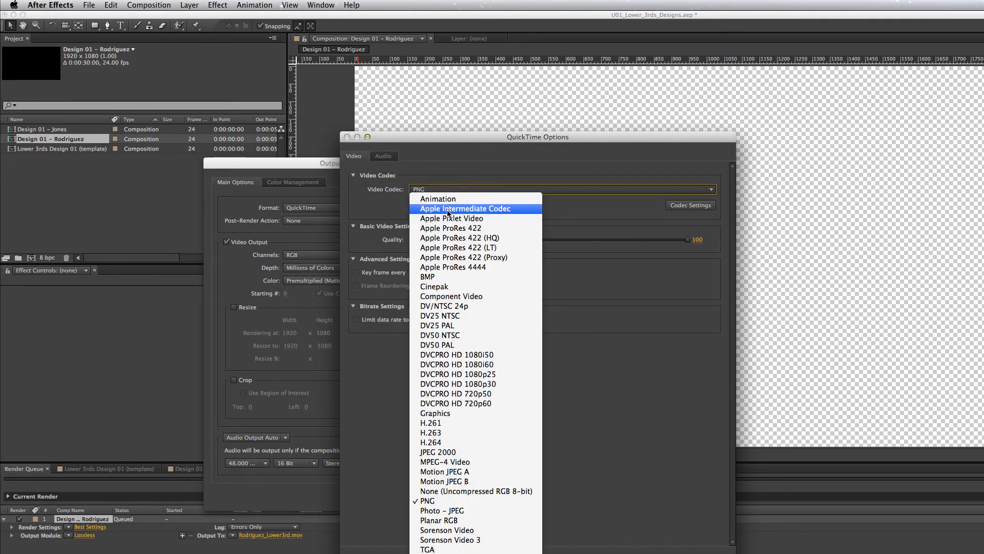
{"action": "left_click", "coordinate": [444, 228]}
{"action": "left_click", "coordinate": [698, 553]}
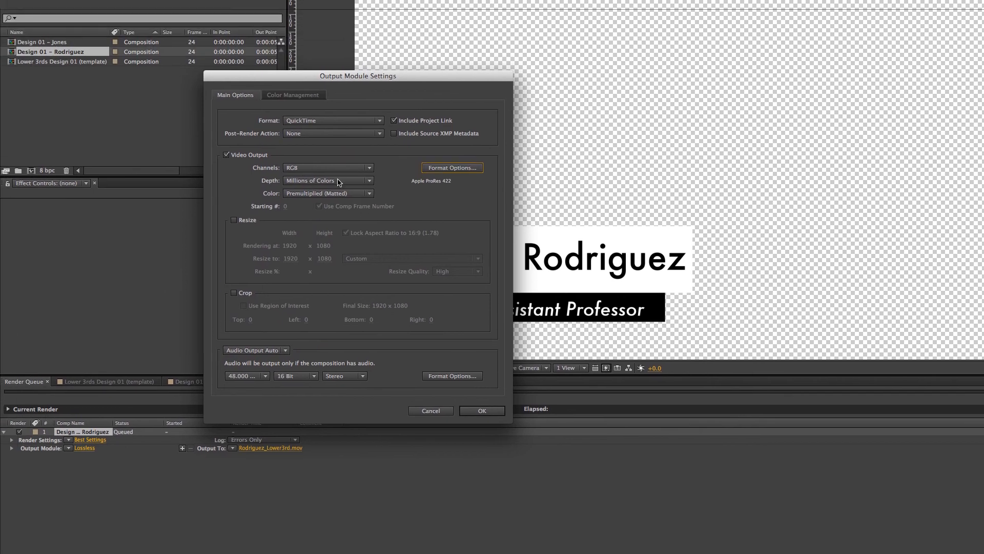
{"action": "left_click", "coordinate": [334, 168]}
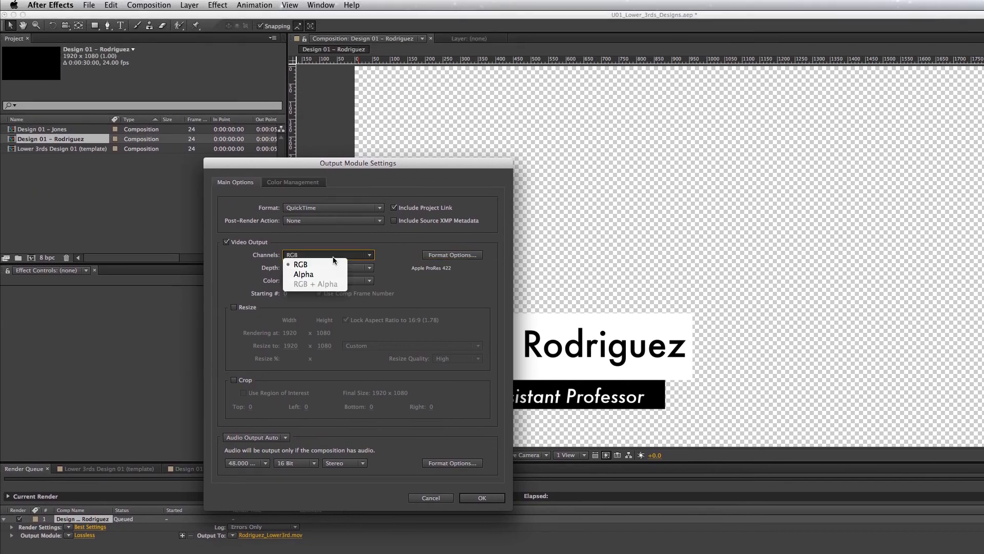
{"action": "left_click", "coordinate": [407, 192]}
{"action": "left_click", "coordinate": [424, 259]}
{"action": "left_click", "coordinate": [465, 191]}
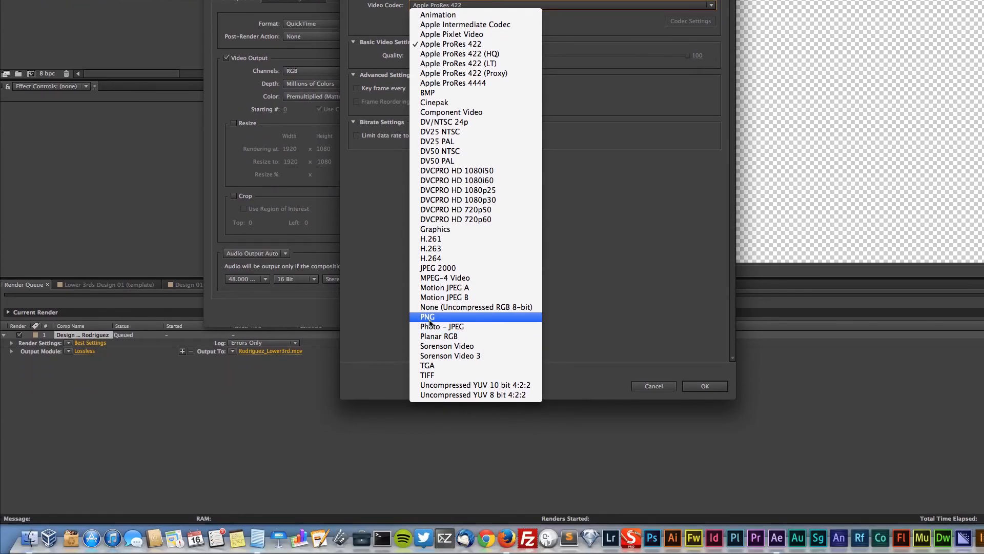
{"action": "left_click", "coordinate": [439, 320]}
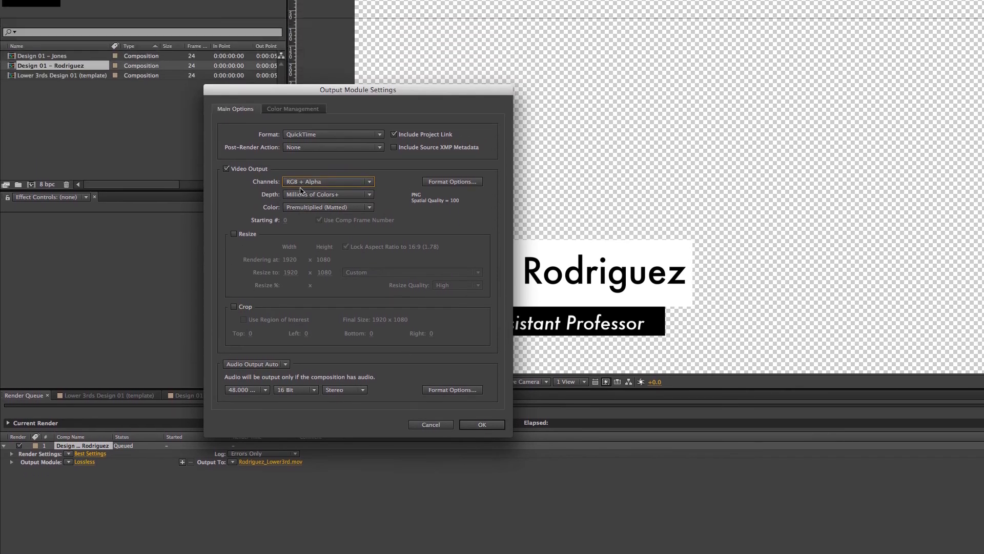
{"action": "left_click", "coordinate": [328, 71]}
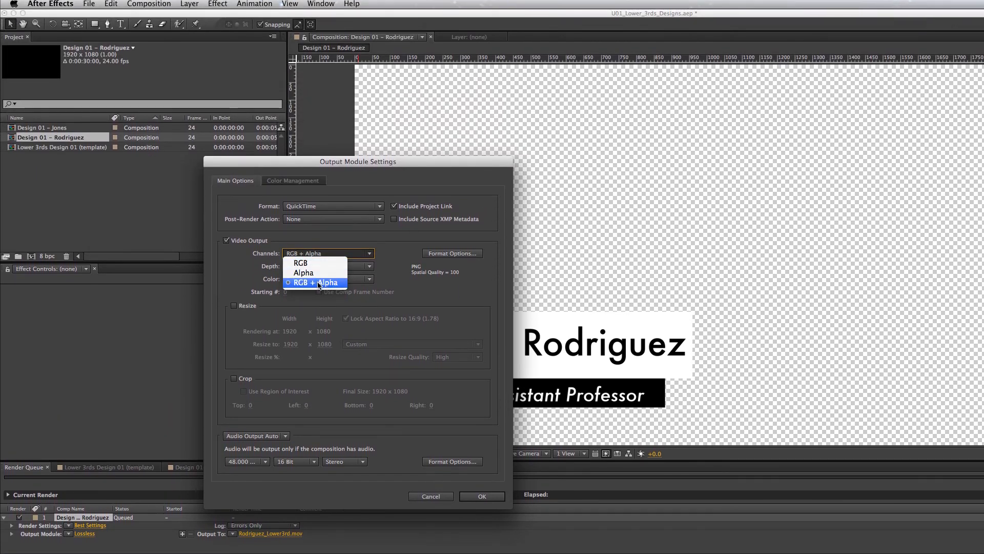
{"action": "left_click", "coordinate": [316, 283]}
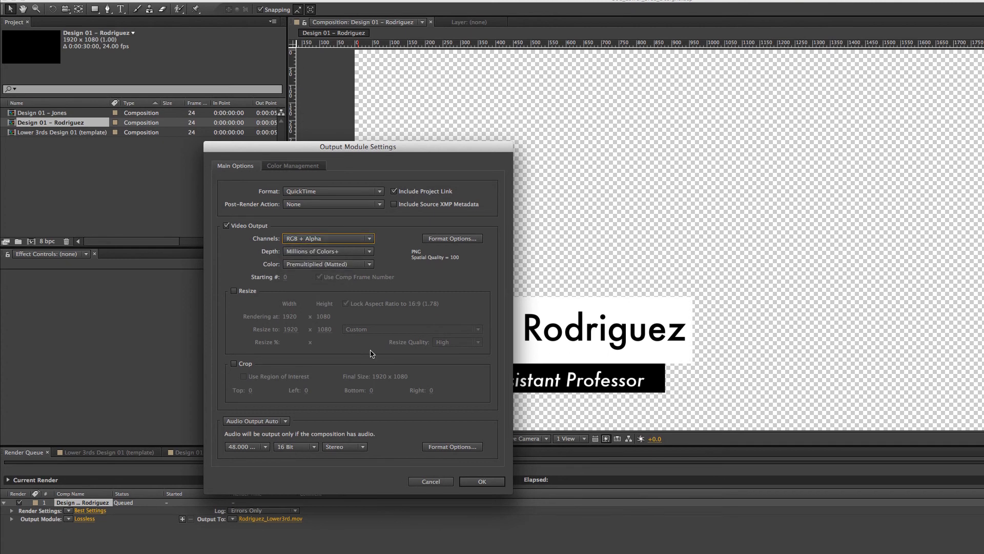
Confirm RGB + Alpha channels in Output Module Settings and accept the QuickTime output.
{"action": "left_click_drag", "start_coordinate": [364, 163], "coordinate": [194, 191]}
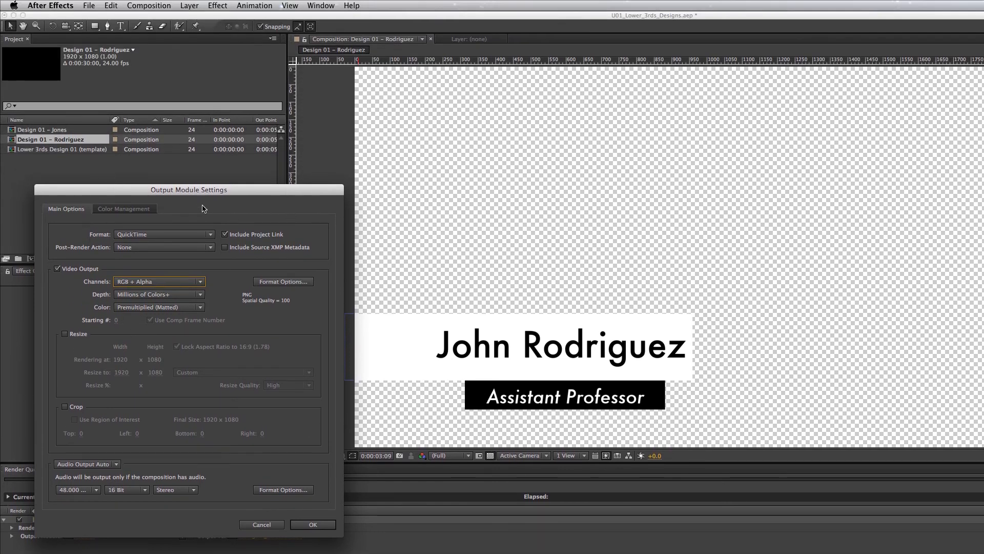
{"action": "left_click_drag", "start_coordinate": [200, 195], "coordinate": [299, 183]}
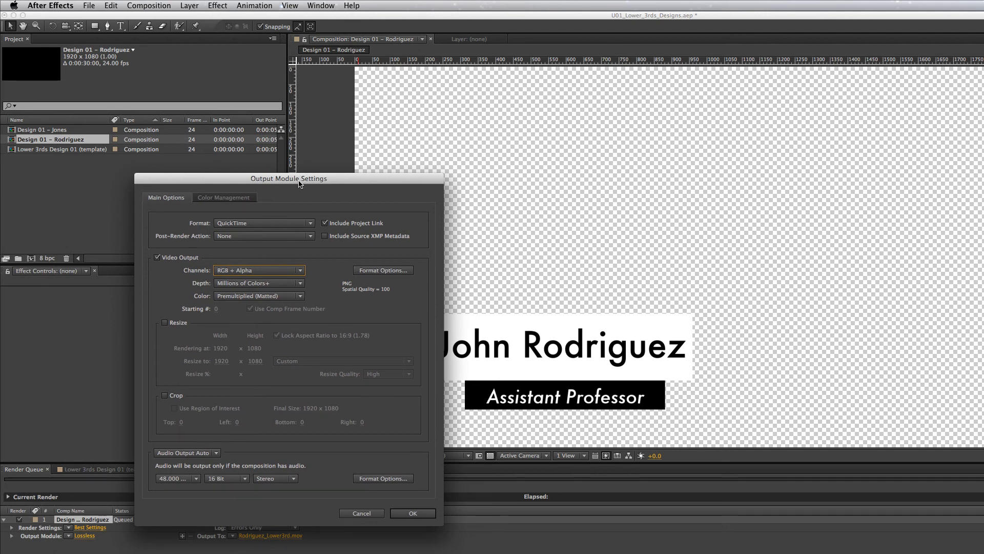
{"action": "left_click", "coordinate": [264, 271]}
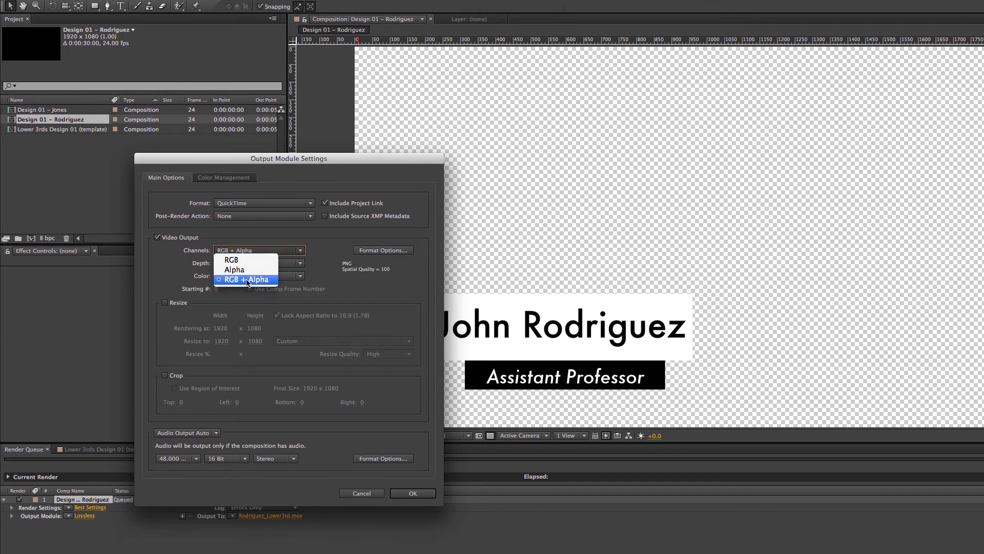
{"action": "left_click", "coordinate": [246, 299]}
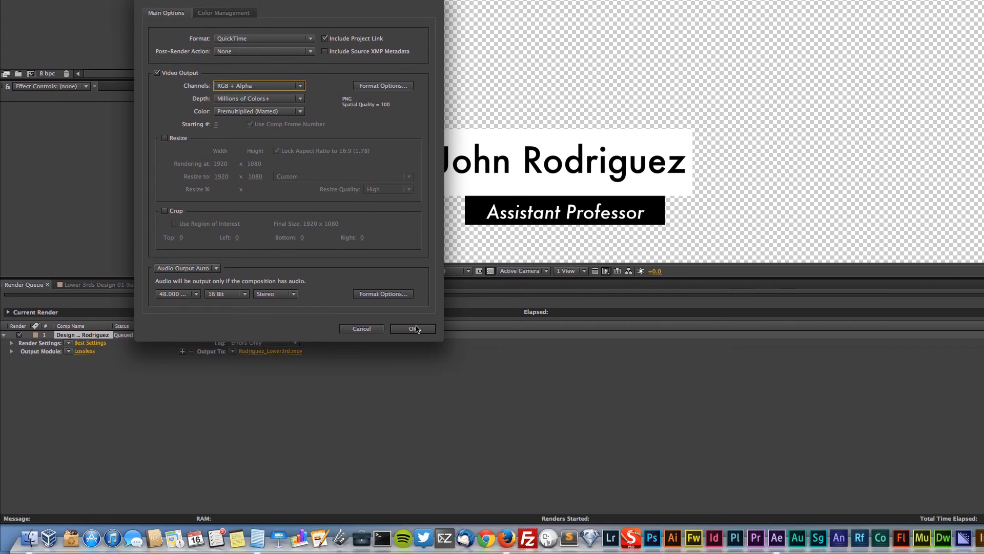
{"action": "left_click", "coordinate": [415, 328]}
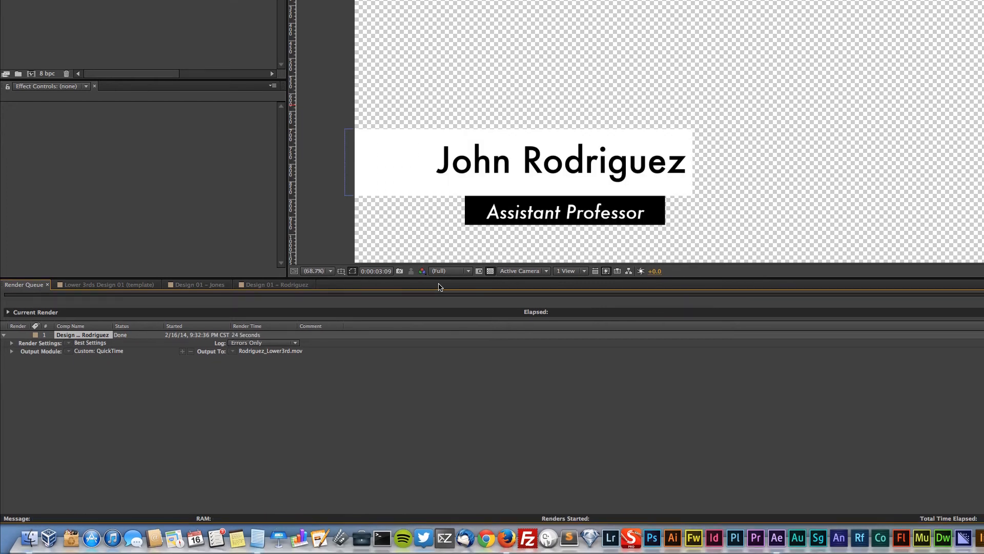
Set the second Design 01 comp's work area to 0–5 seconds and preview the lower third.
{"action": "left_click", "coordinate": [276, 284]}
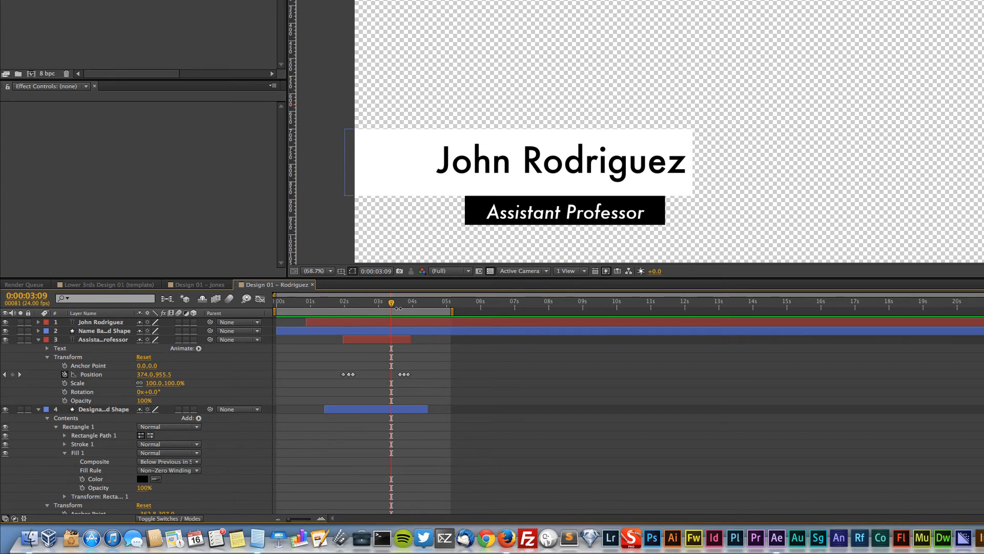
{"action": "left_click_drag", "start_coordinate": [394, 306], "coordinate": [433, 334]}
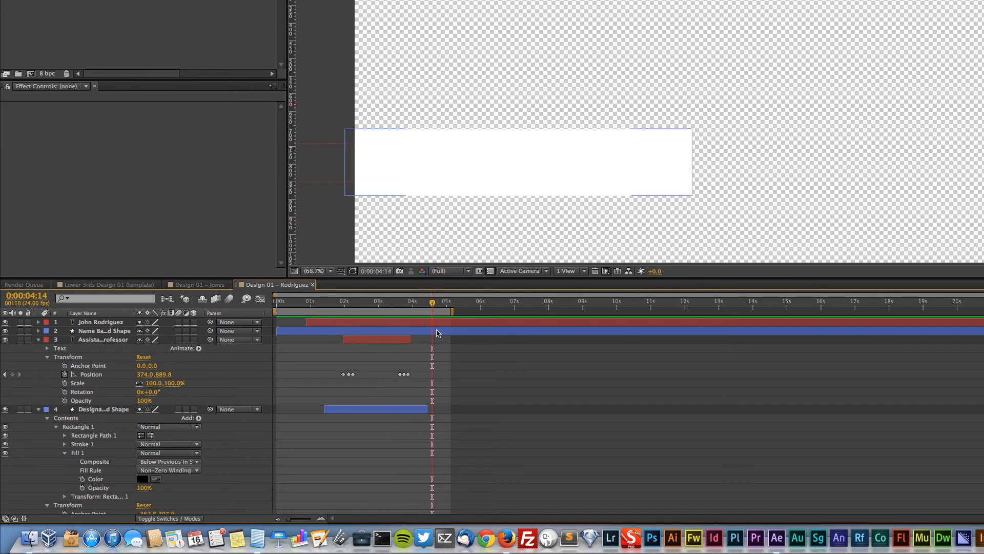
{"action": "left_click_drag", "start_coordinate": [307, 309], "coordinate": [367, 309]}
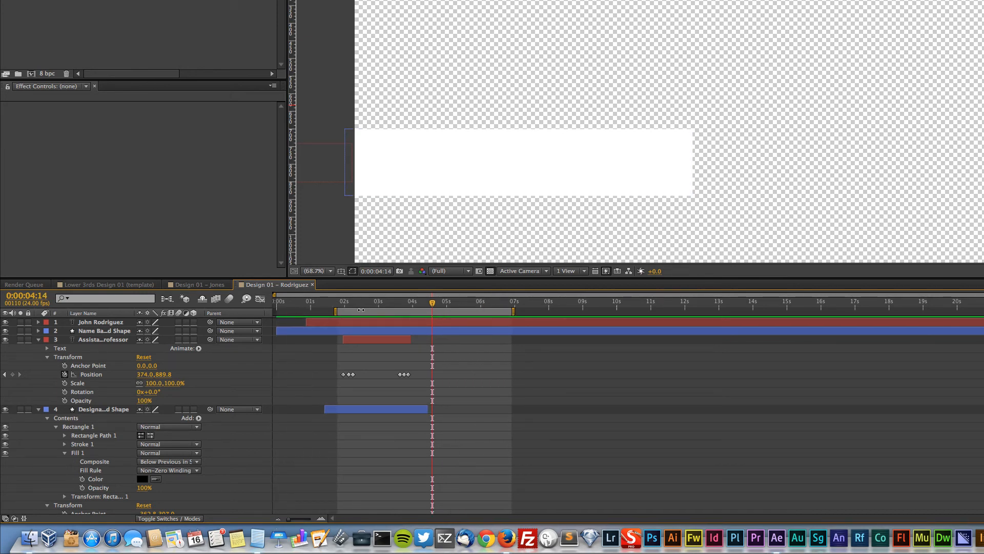
{"action": "left_click_drag", "start_coordinate": [361, 311], "coordinate": [301, 311]}
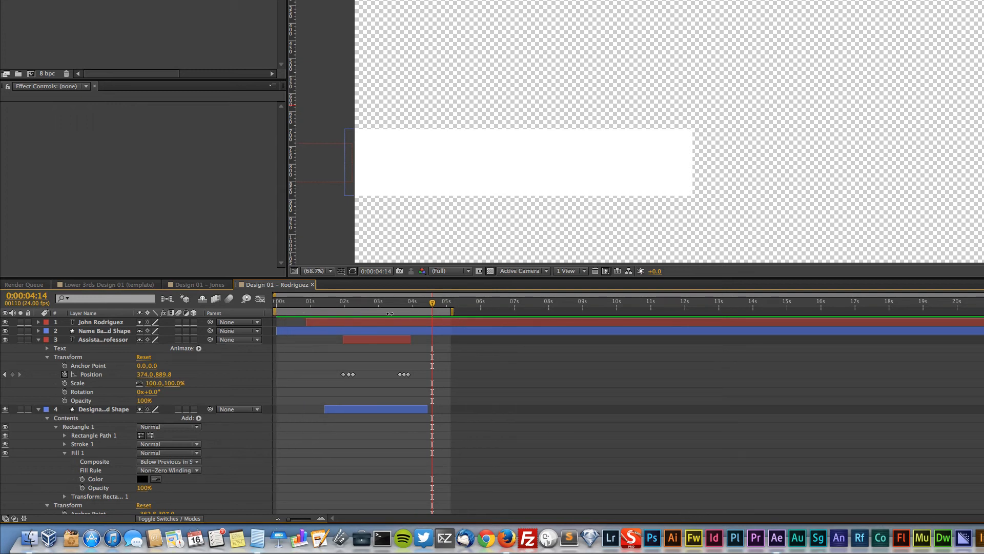
{"action": "mouse_move", "coordinate": [454, 313]}
{"action": "left_mouse_down"}
{"action": "mouse_move", "coordinate": [504, 312]}
{"action": "mouse_move", "coordinate": [433, 311]}
{"action": "mouse_move", "coordinate": [523, 322]}
{"action": "mouse_move", "coordinate": [452, 321]}
{"action": "left_mouse_up"}
{"action": "key", "text": "KP_0"}
{"action": "left_click_drag", "start_coordinate": [448, 308], "coordinate": [370, 306]}
{"action": "key", "text": "space"}
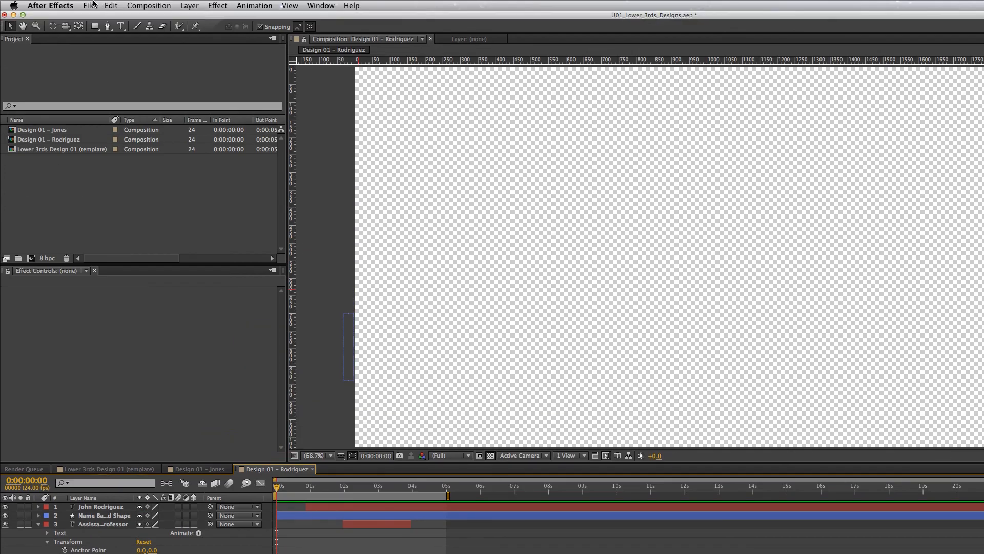
Save the project and scrub near the start to check the lower third.
{"action": "left_click", "coordinate": [91, 6]}
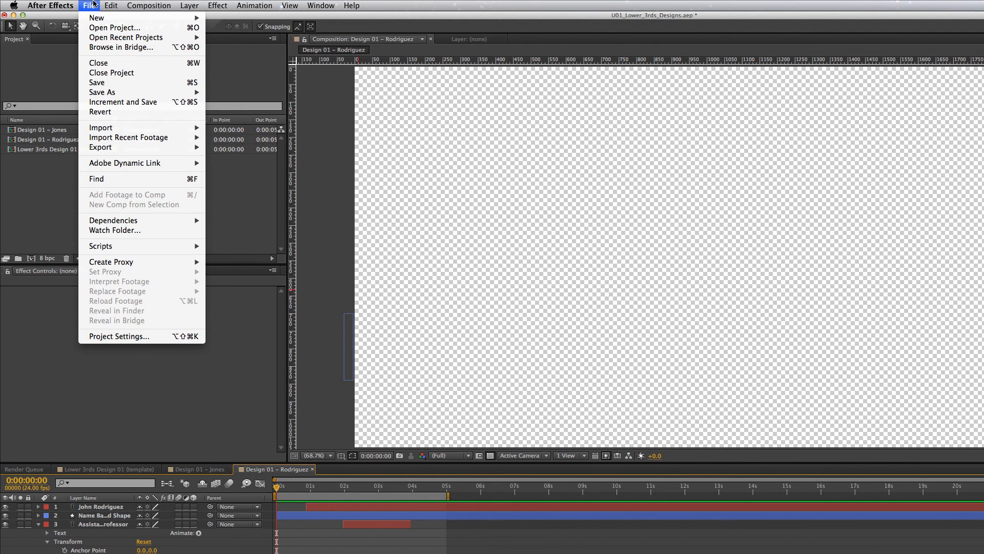
{"action": "left_click", "coordinate": [107, 83]}
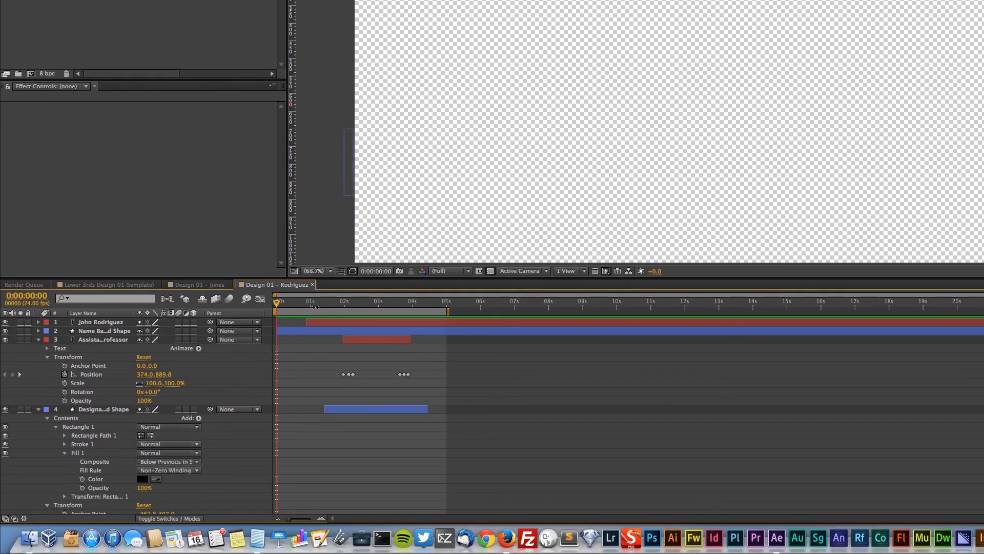
{"action": "left_click_drag", "start_coordinate": [314, 306], "coordinate": [365, 304]}
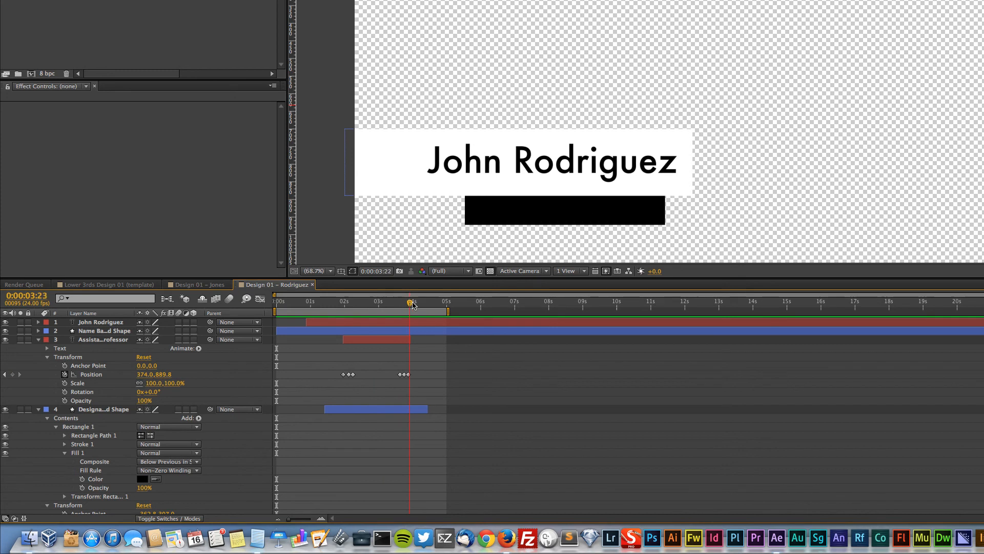
{"action": "left_click_drag", "start_coordinate": [338, 301], "coordinate": [310, 298]}
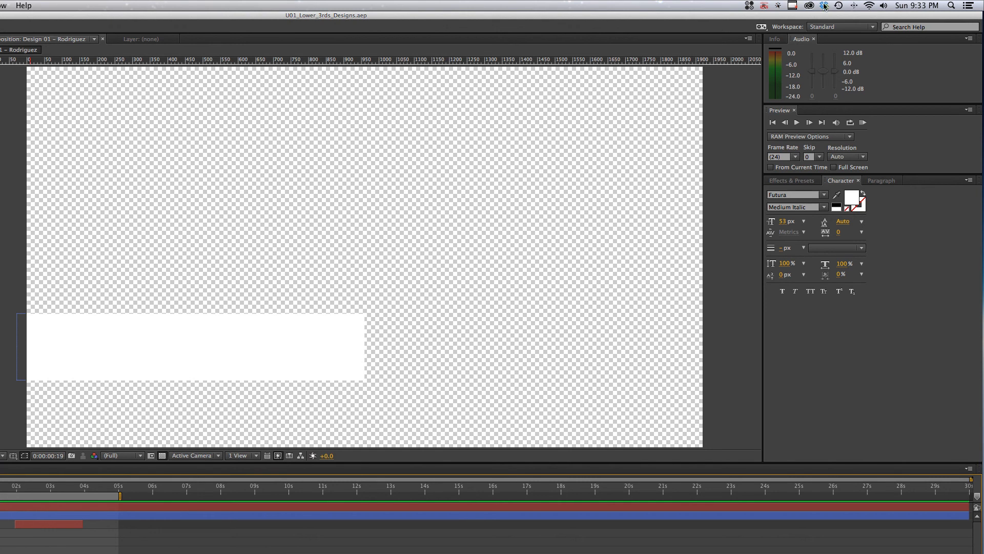
Open the Dropbox folder in Finder and go to COMM_3050 > U01 > Renders.
{"action": "left_click", "coordinate": [824, 6]}
{"action": "left_click", "coordinate": [805, 26]}
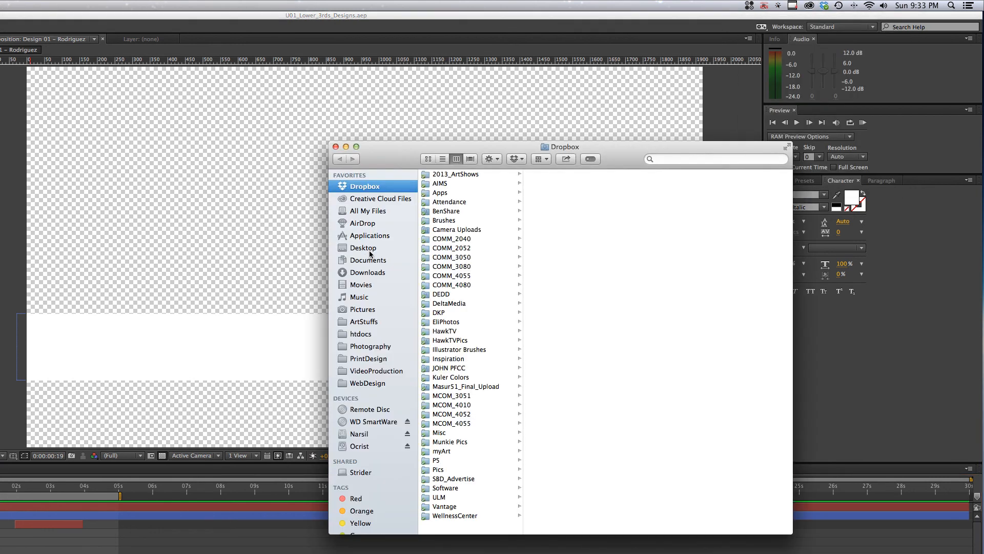
{"action": "left_click", "coordinate": [495, 257]}
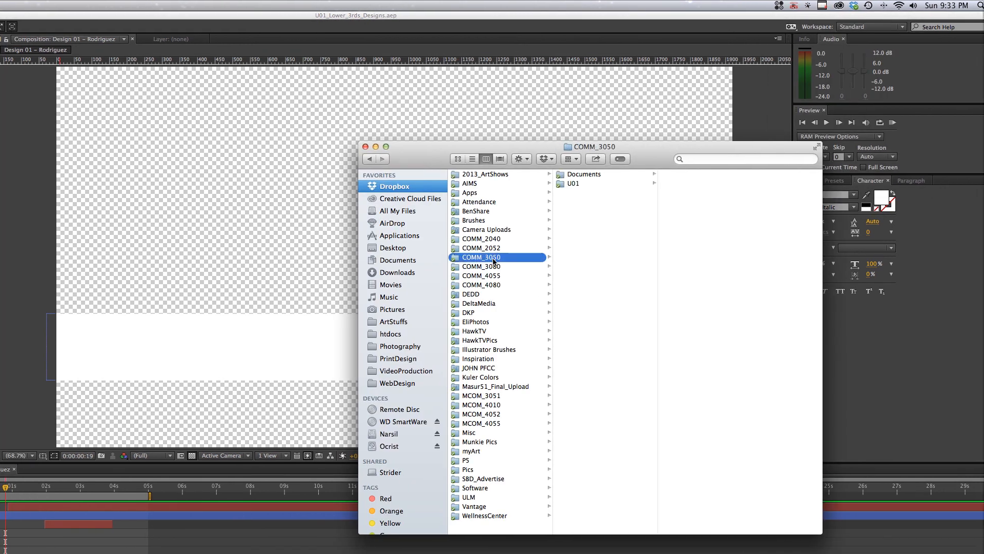
{"action": "left_click", "coordinate": [586, 184]}
{"action": "left_click", "coordinate": [647, 230]}
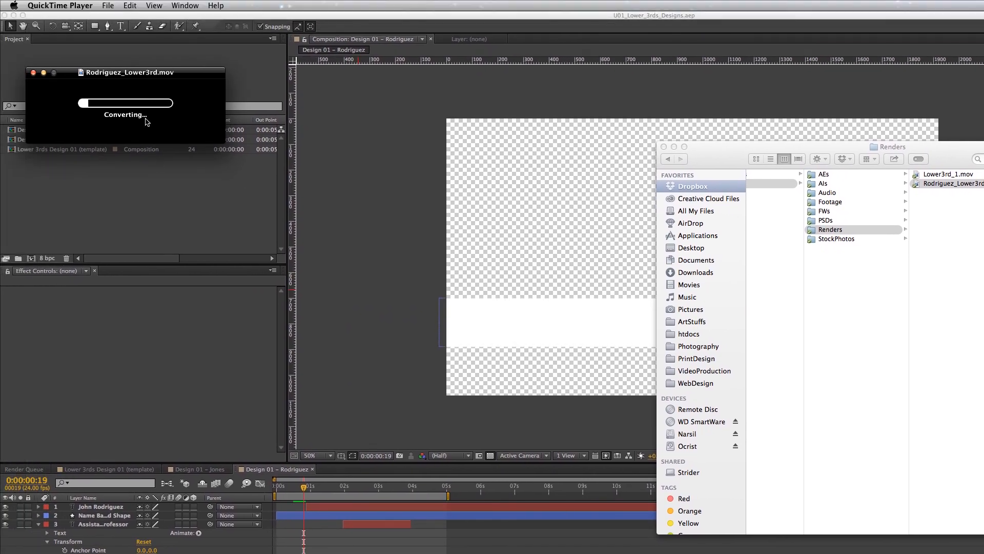
Play back the rendered lower-third movie, then close it without saving the converted copy.
{"action": "left_click_drag", "start_coordinate": [141, 78], "coordinate": [191, 77]}
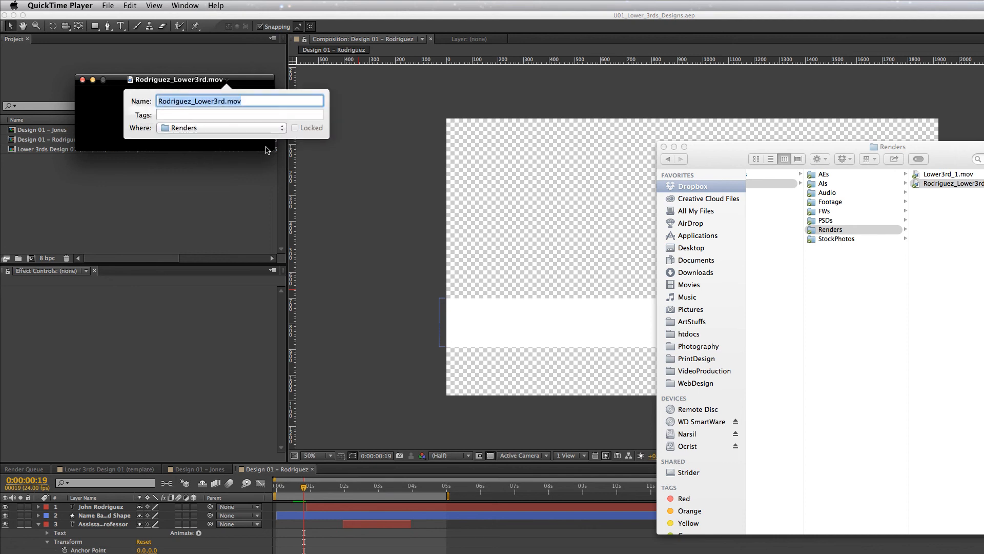
{"action": "key", "text": "Return"}
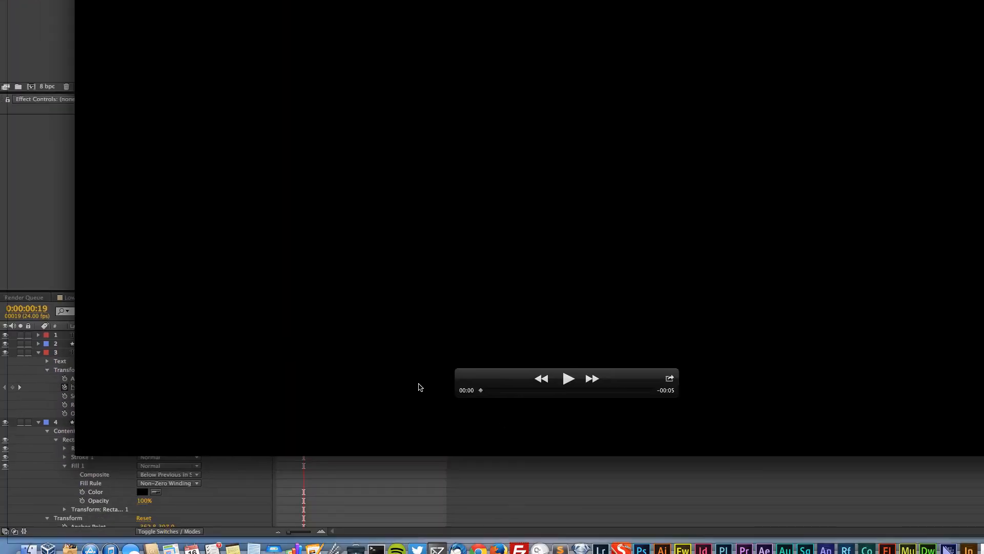
{"action": "left_click_drag", "start_coordinate": [480, 390], "coordinate": [245, 377]}
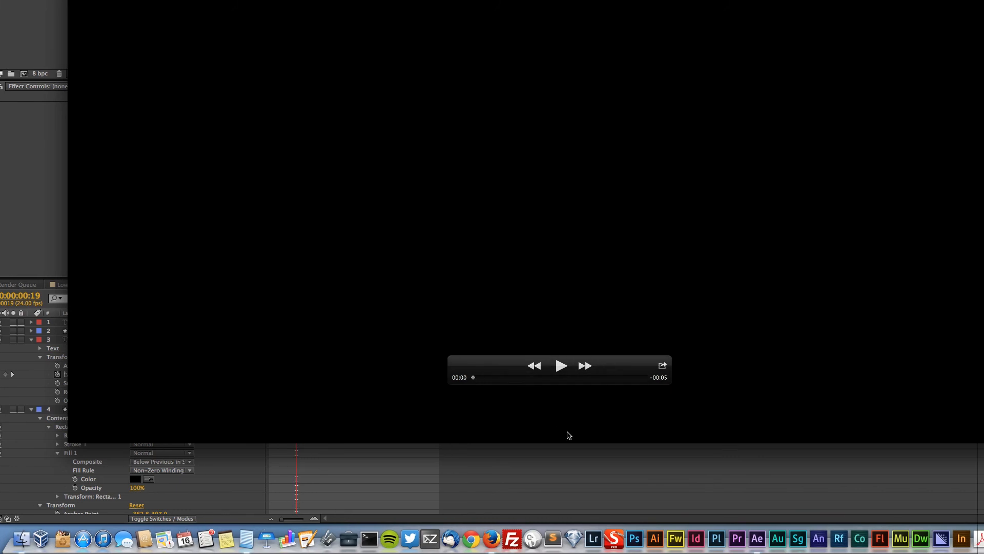
{"action": "key", "text": "space"}
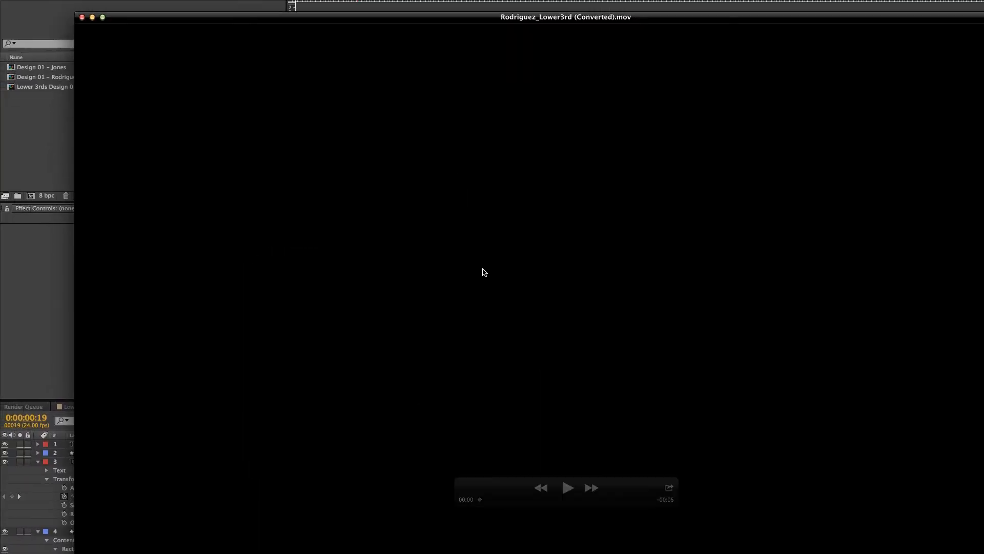
{"action": "left_click", "coordinate": [545, 430]}
{"action": "left_click", "coordinate": [544, 419]}
{"action": "left_click_drag", "start_coordinate": [440, 378], "coordinate": [408, 378]}
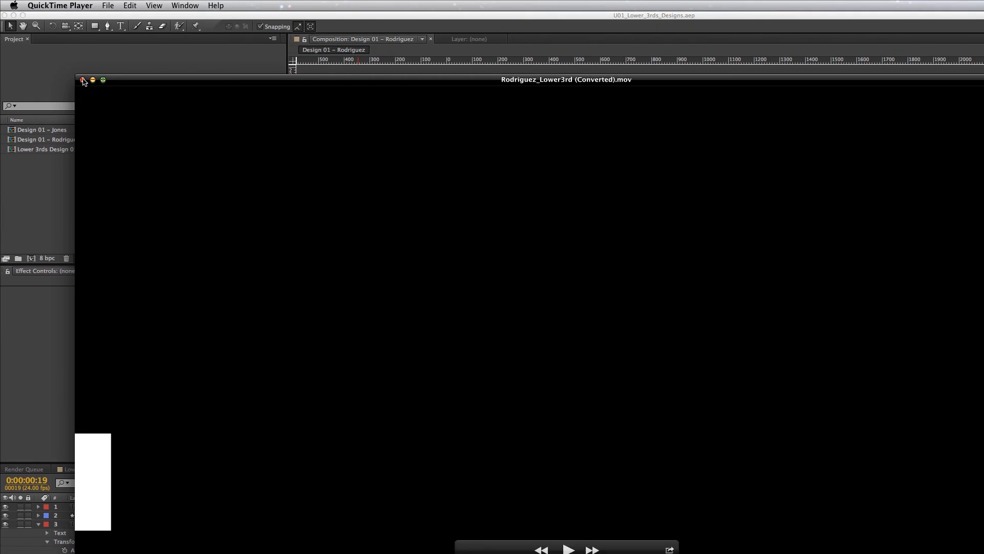
{"action": "left_click", "coordinate": [83, 79]}
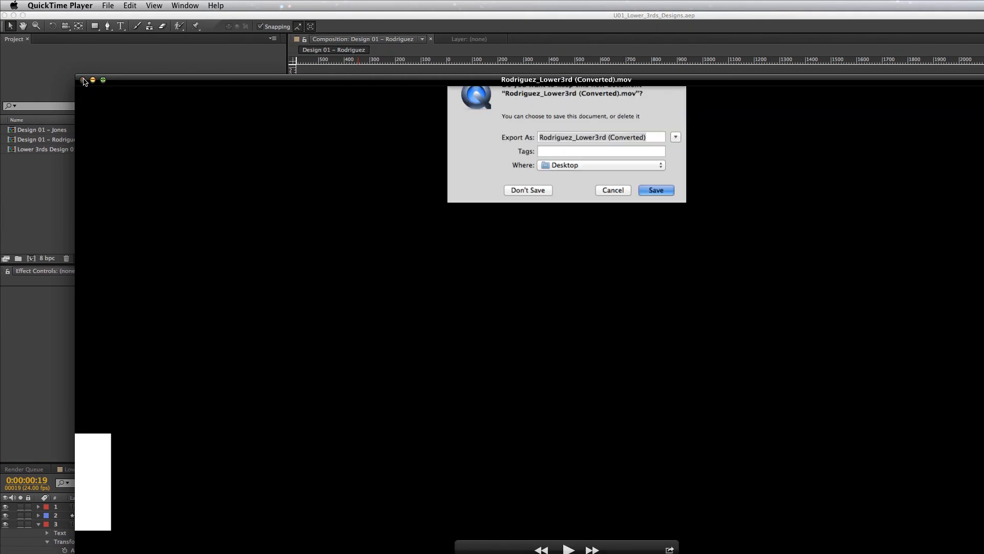
{"action": "left_click", "coordinate": [528, 208]}
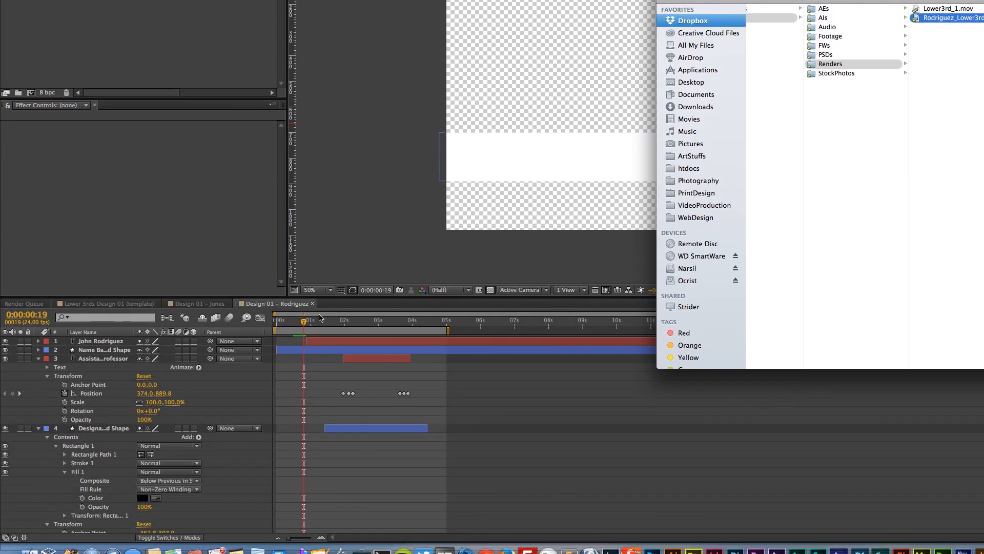
Bring After Effects forward and preview the composition once from its start.
{"action": "left_click", "coordinate": [262, 492]}
{"action": "left_click_drag", "start_coordinate": [285, 307], "coordinate": [243, 306]}
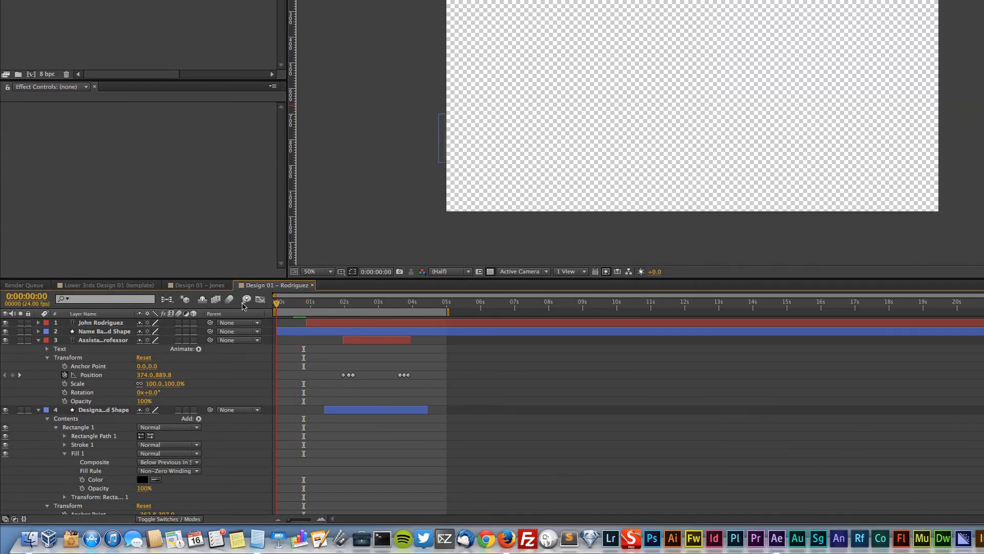
{"action": "key", "text": "space"}
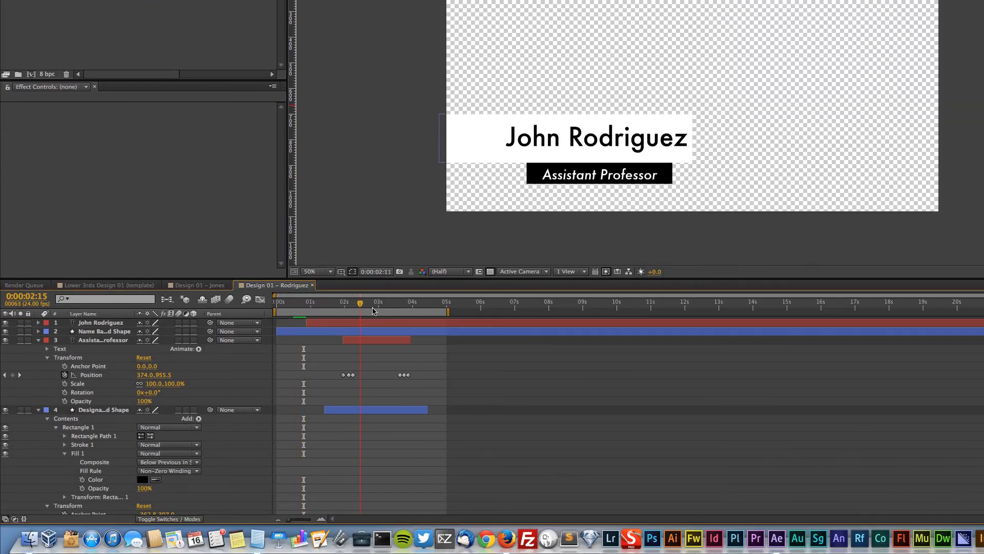
{"action": "key", "text": "space"}
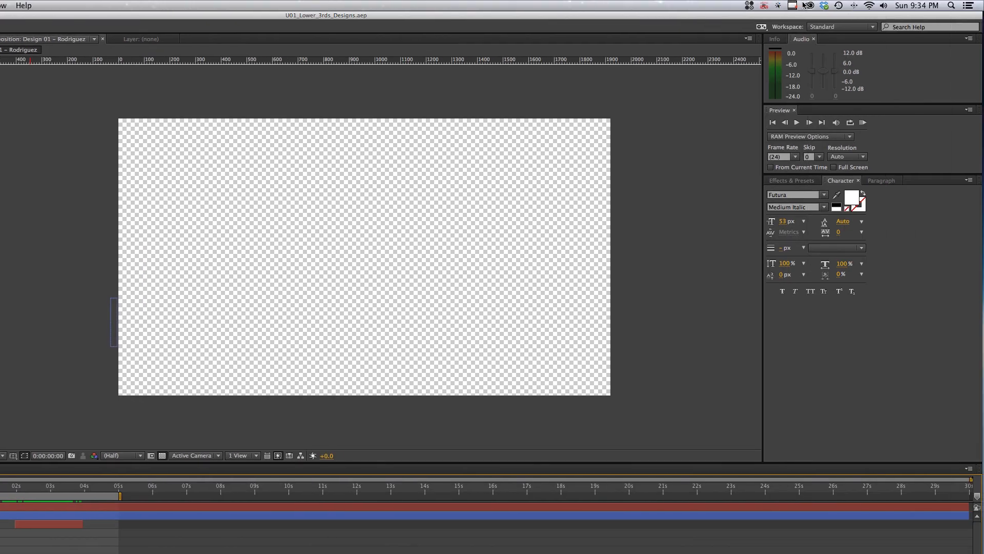
{"action": "left_click", "coordinate": [794, 6]}
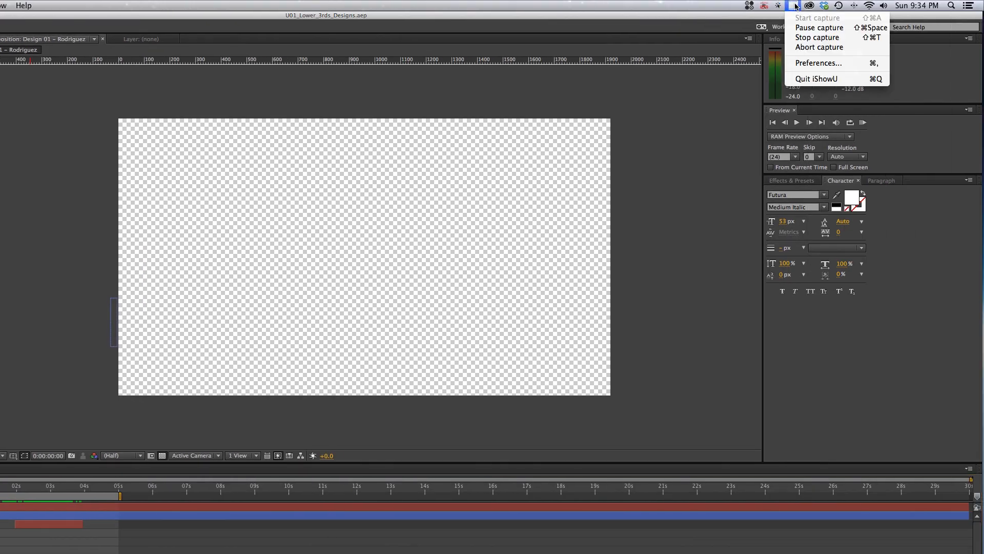